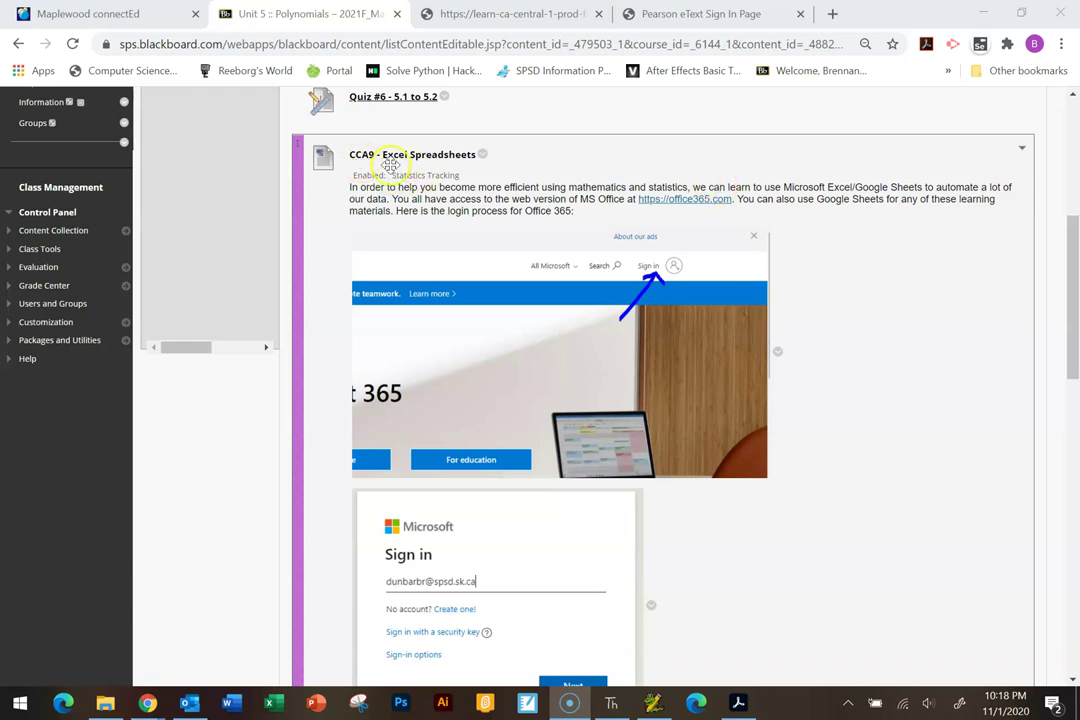
# Examine the CCA9 - Excel Spreadsheets item, including the Office 365 login instructions and the table of learning materials.
pyautogui.scroll(3, 490, 230)
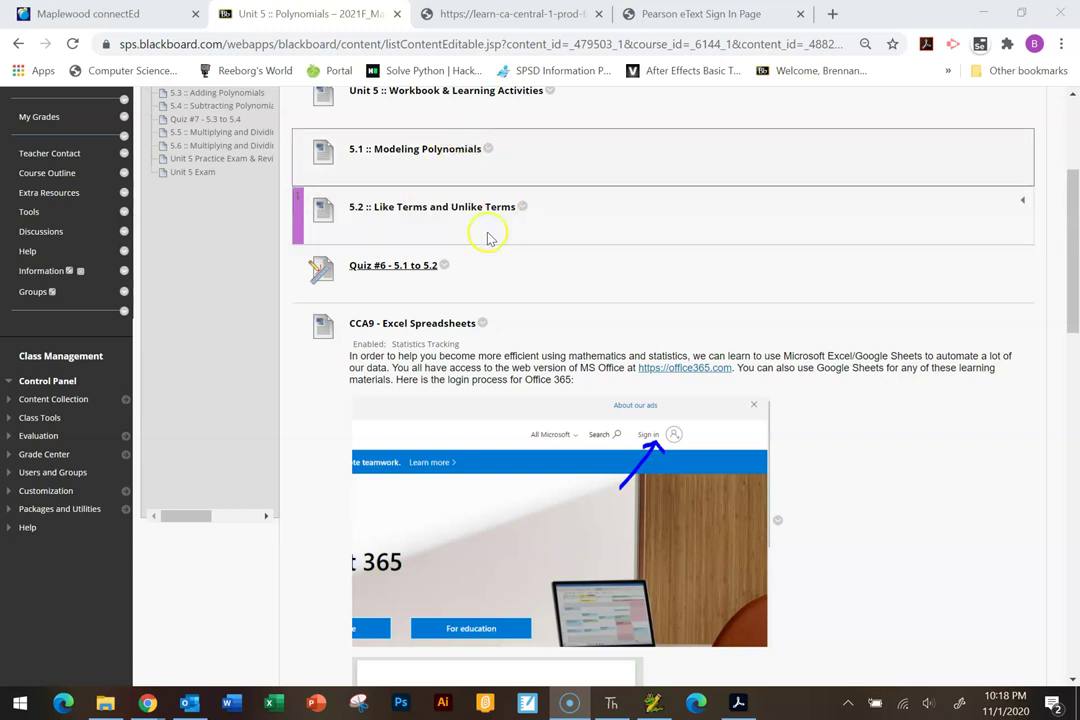
pyautogui.scroll(-3, 752, 309)
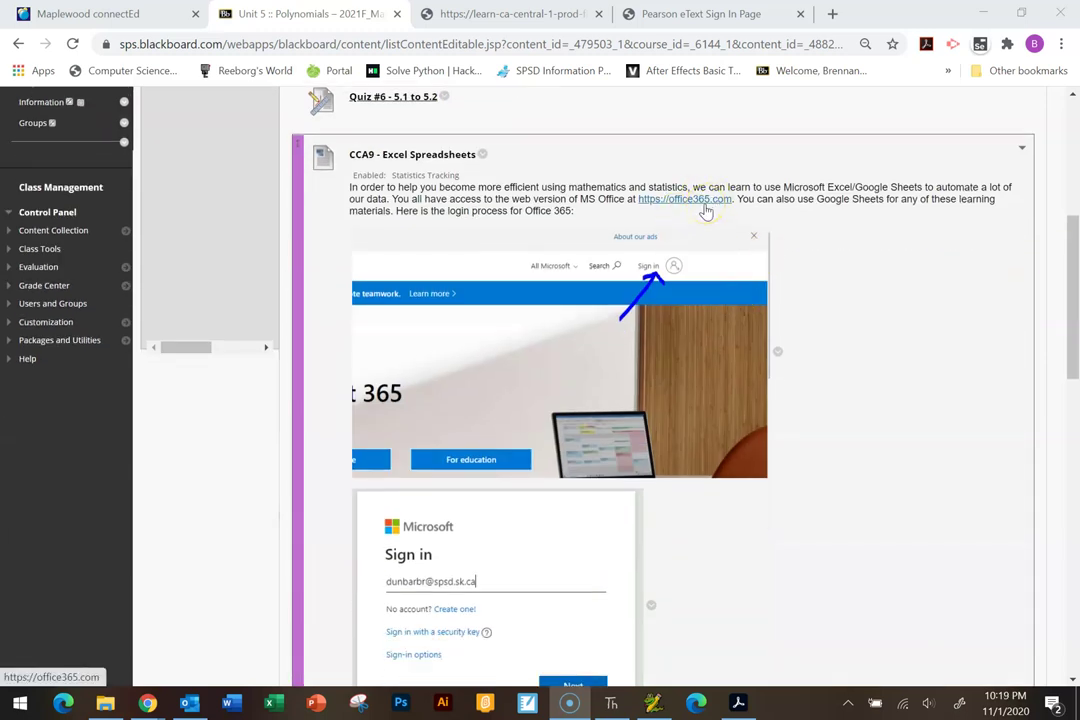
pyautogui.scroll(-2, 716, 222)
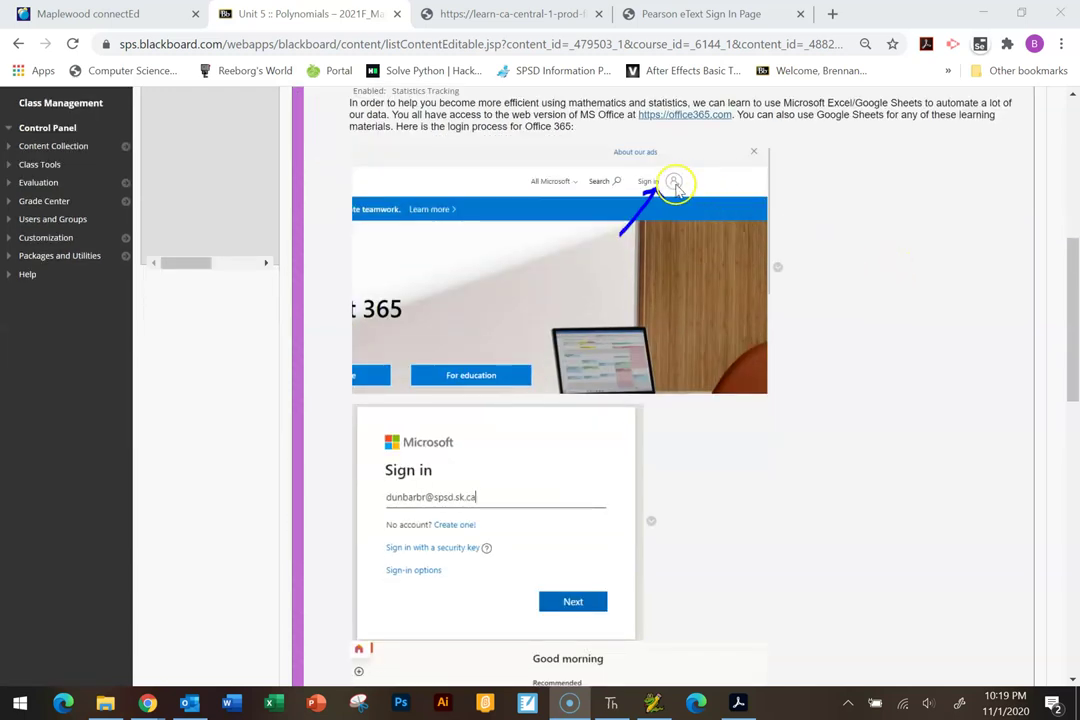
pyautogui.scroll(-3, 692, 364)
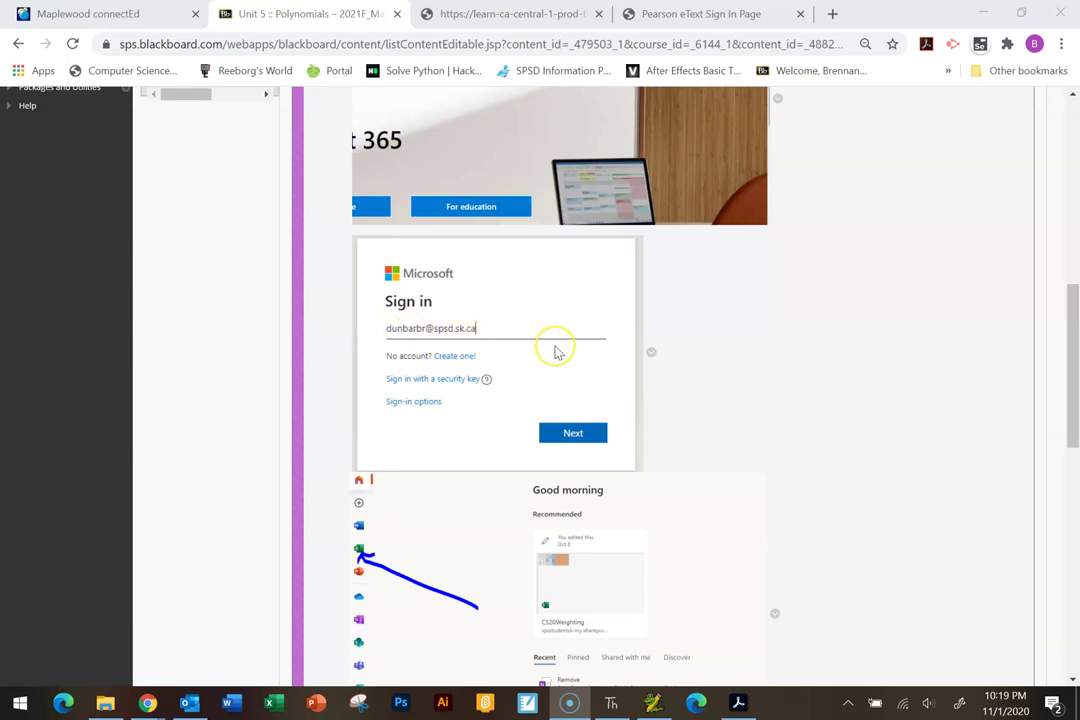
pyautogui.scroll(-3, 558, 352)
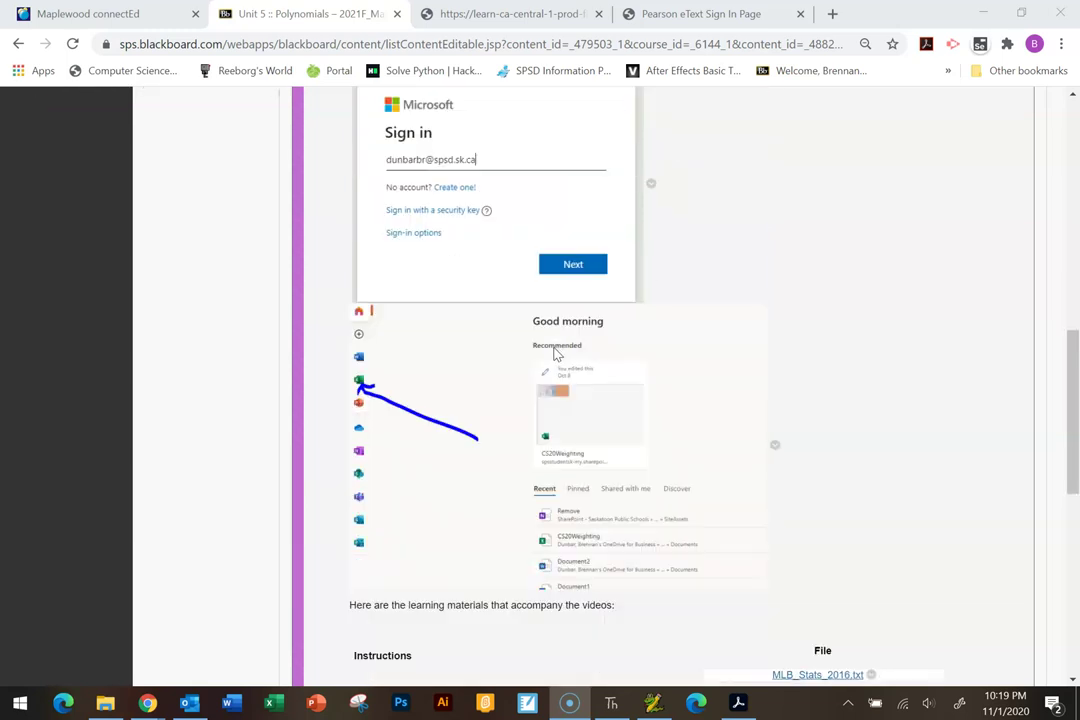
pyautogui.scroll(3, 558, 353)
pyautogui.scroll(-4, 557, 355)
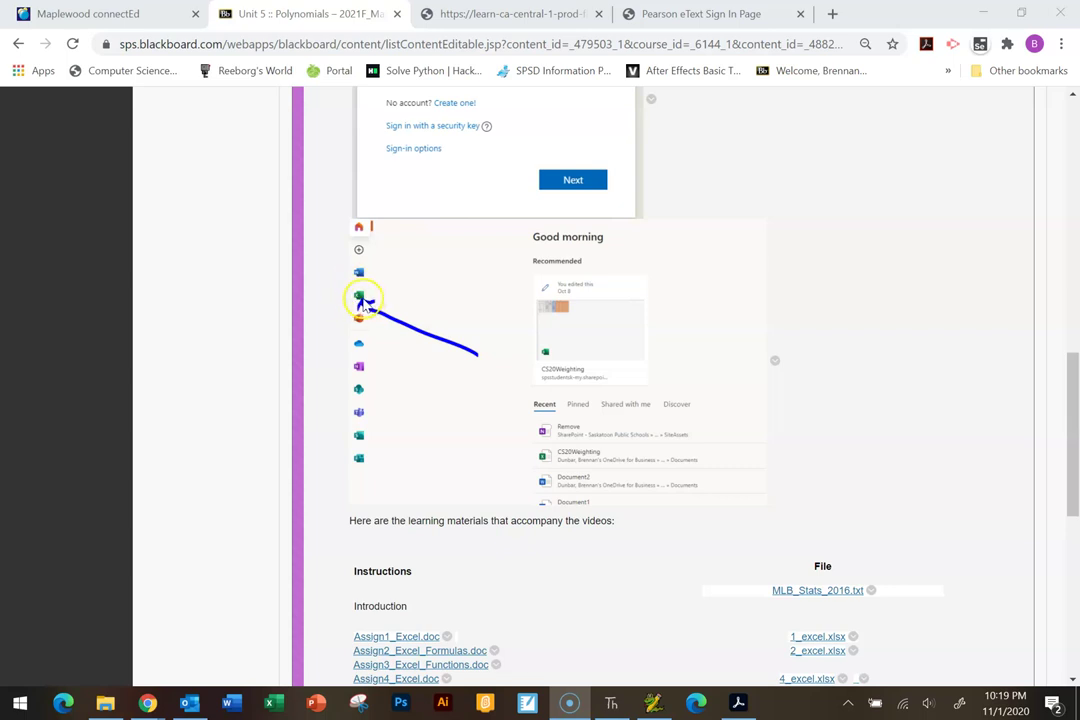
pyautogui.scroll(3, 498, 390)
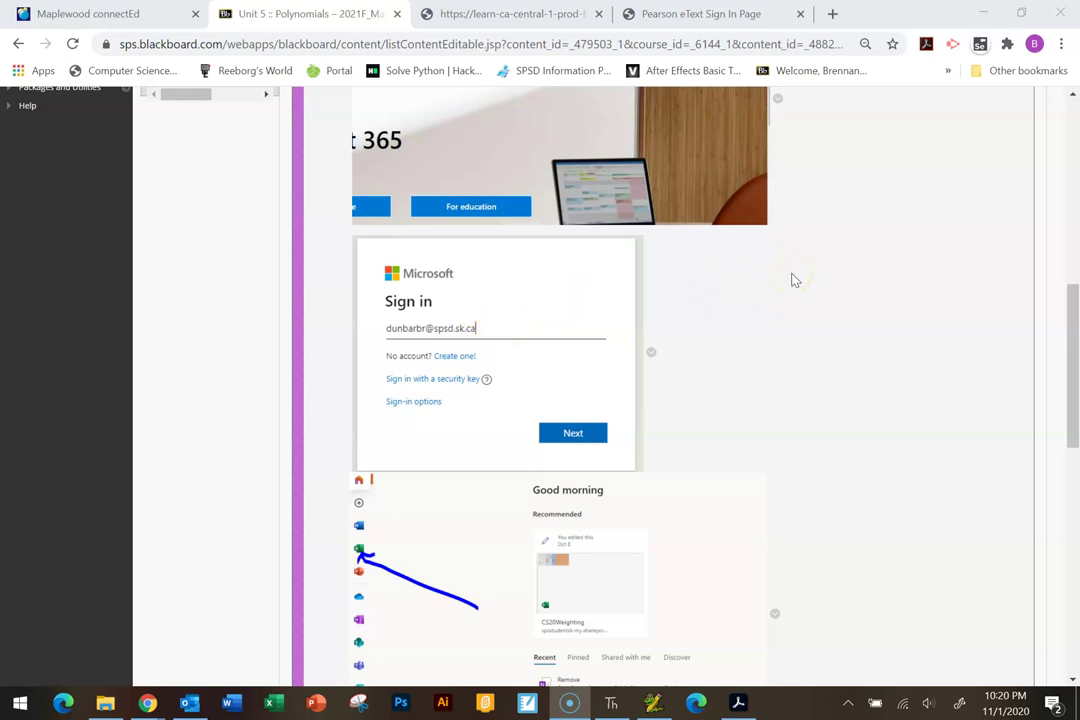
pyautogui.scroll(-2, 795, 280)
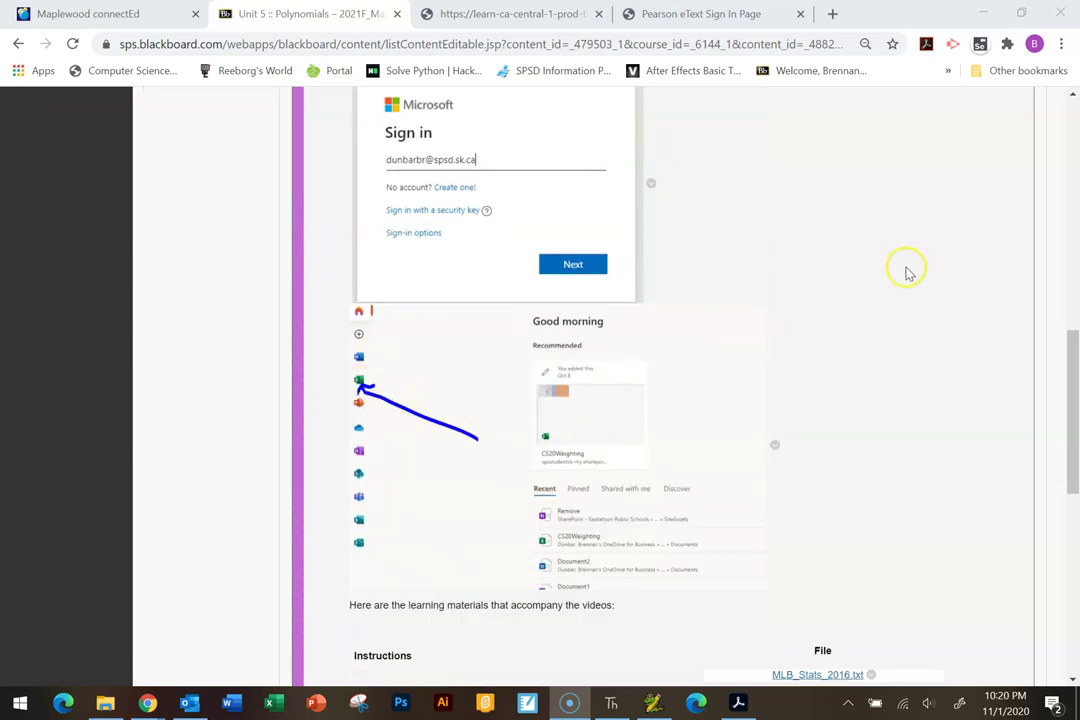
pyautogui.scroll(-1, 897, 280)
pyautogui.scroll(-2, 897, 281)
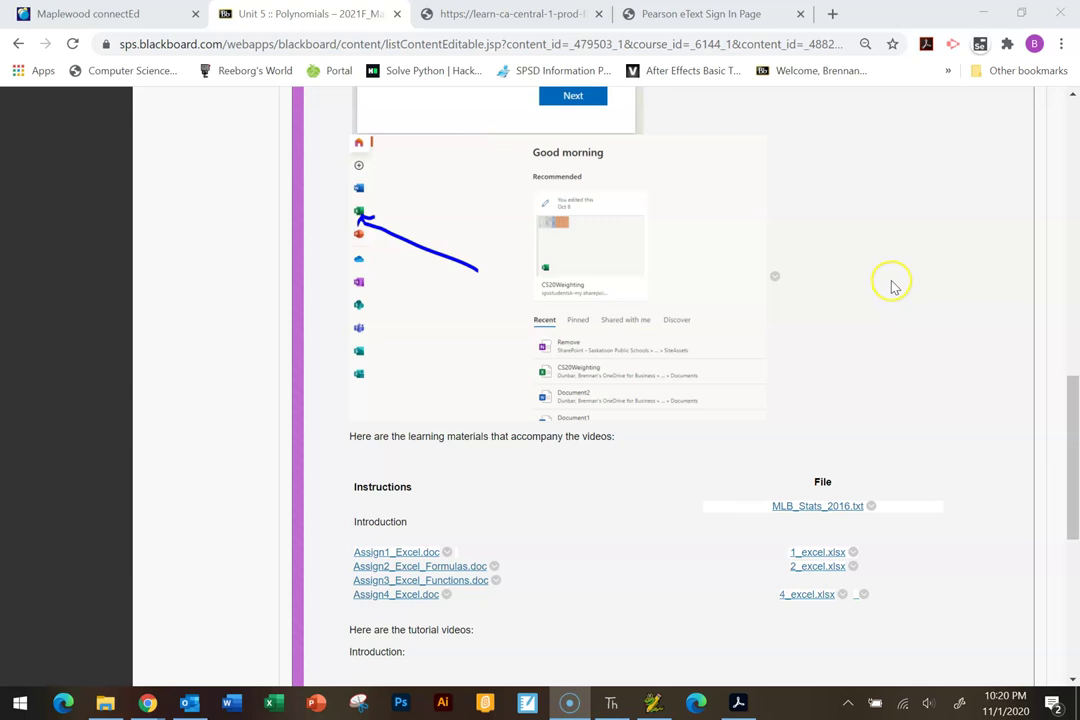
pyautogui.scroll(-2, 893, 287)
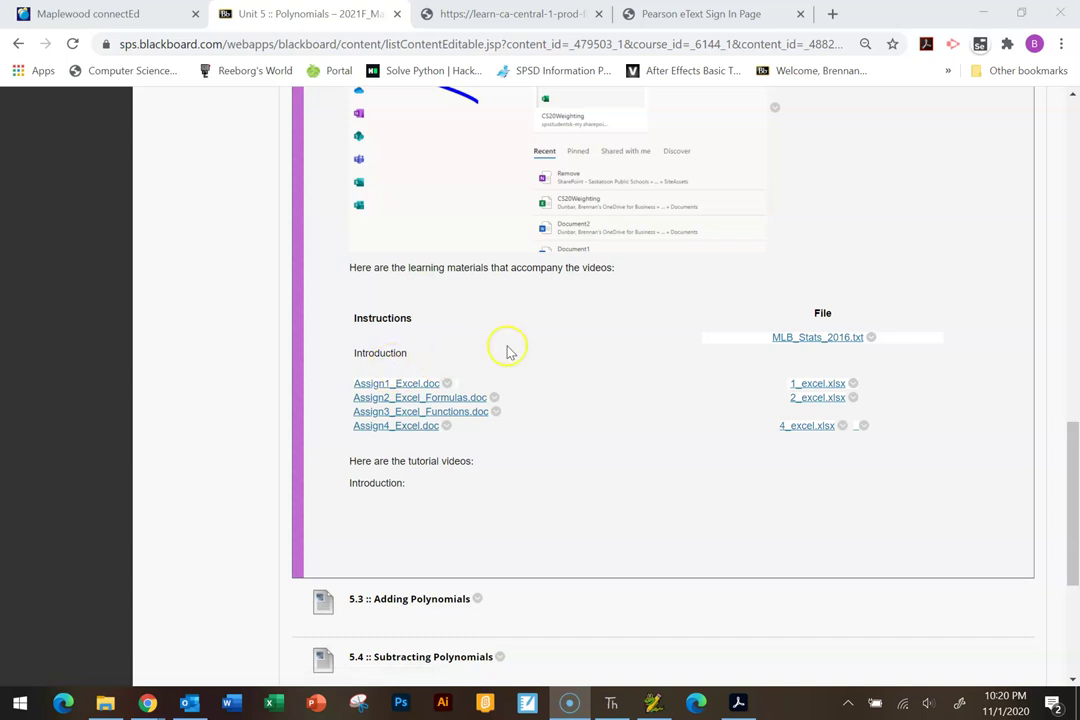
# Open the MLB_Stats_2016.txt learning file and look through its player statistics from the header row downward.
pyautogui.click(810, 340)
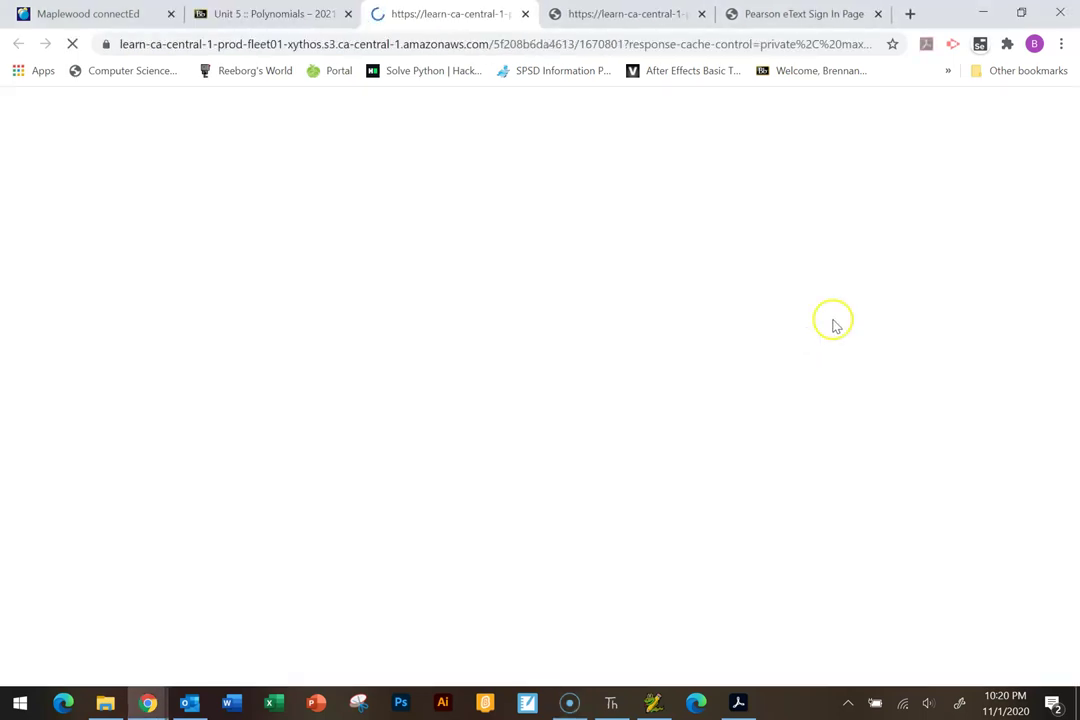
pyautogui.scroll(-15, 514, 434)
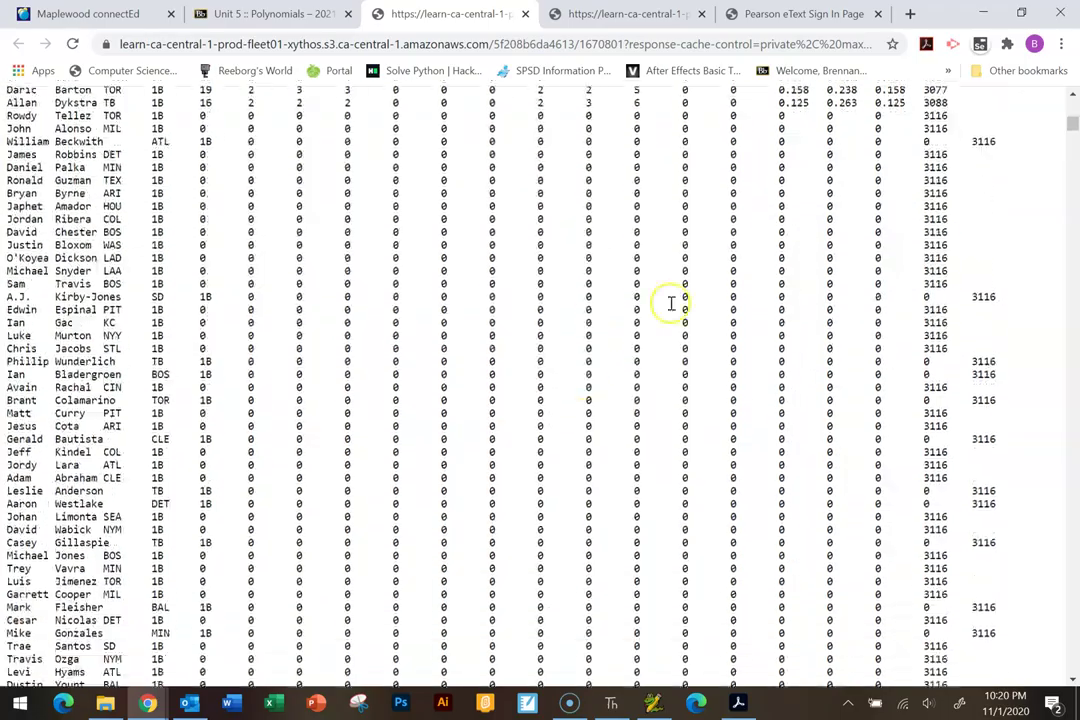
pyautogui.click(1066, 262)
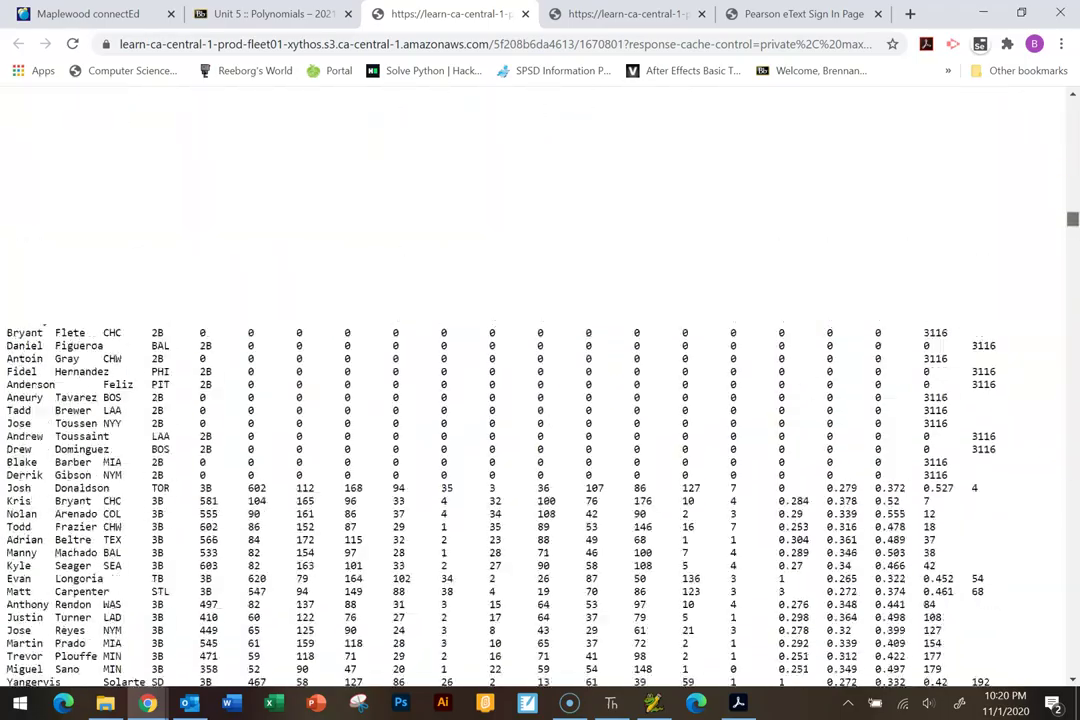
pyautogui.scroll(10, 540, 380)
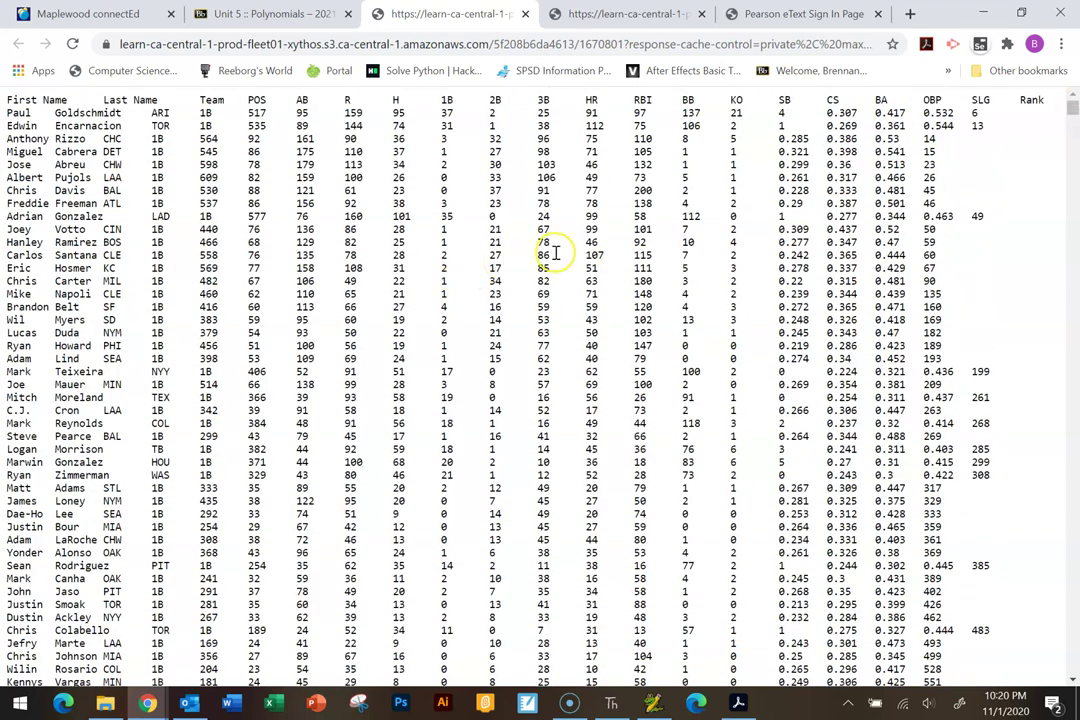
# Save the statistics text as ExcelStats.txt in the Documents folder and close its browser tab.
pyautogui.click(539, 168)
pyautogui.rightClick(524, 180)
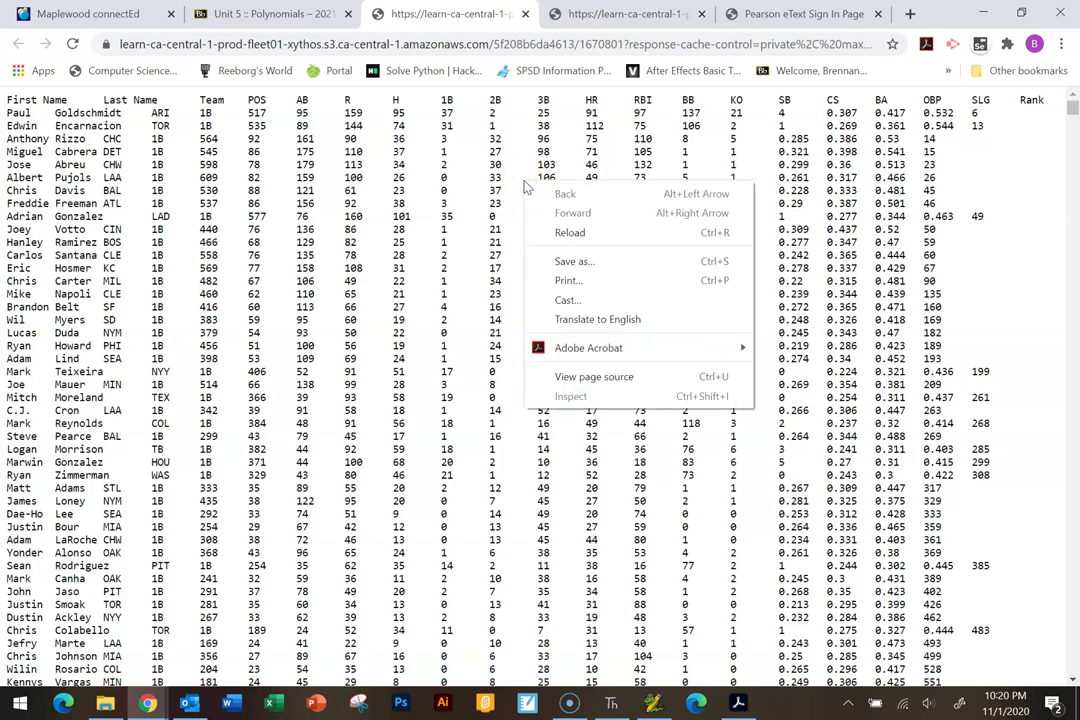
pyautogui.rightClick(423, 212)
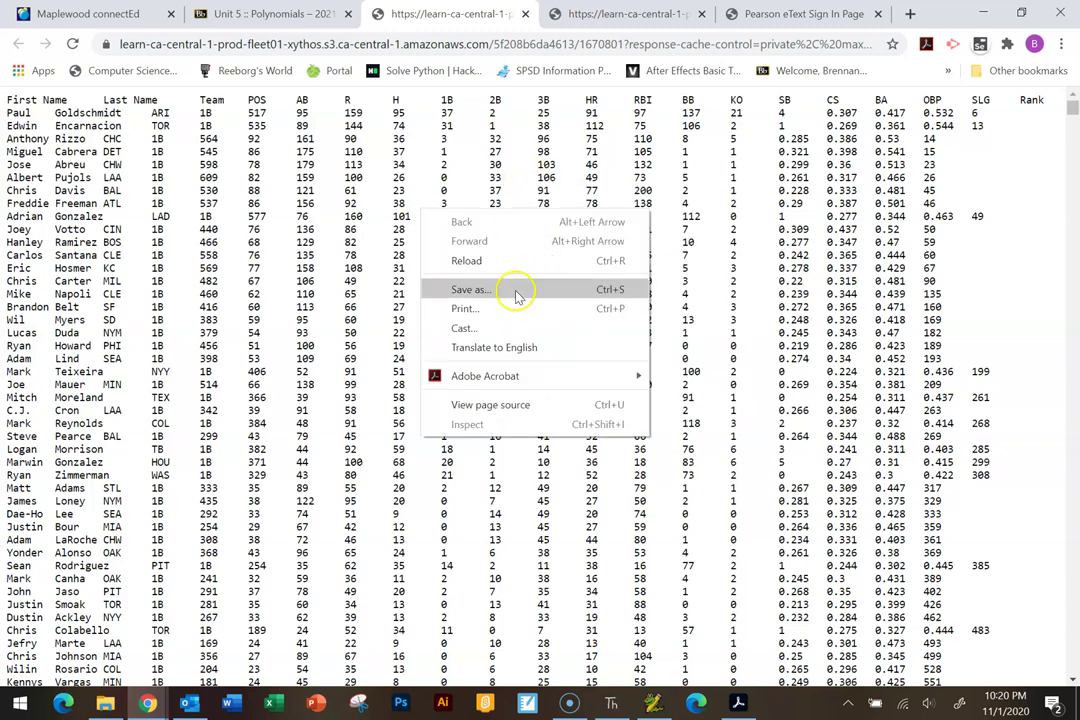
pyautogui.click(515, 290)
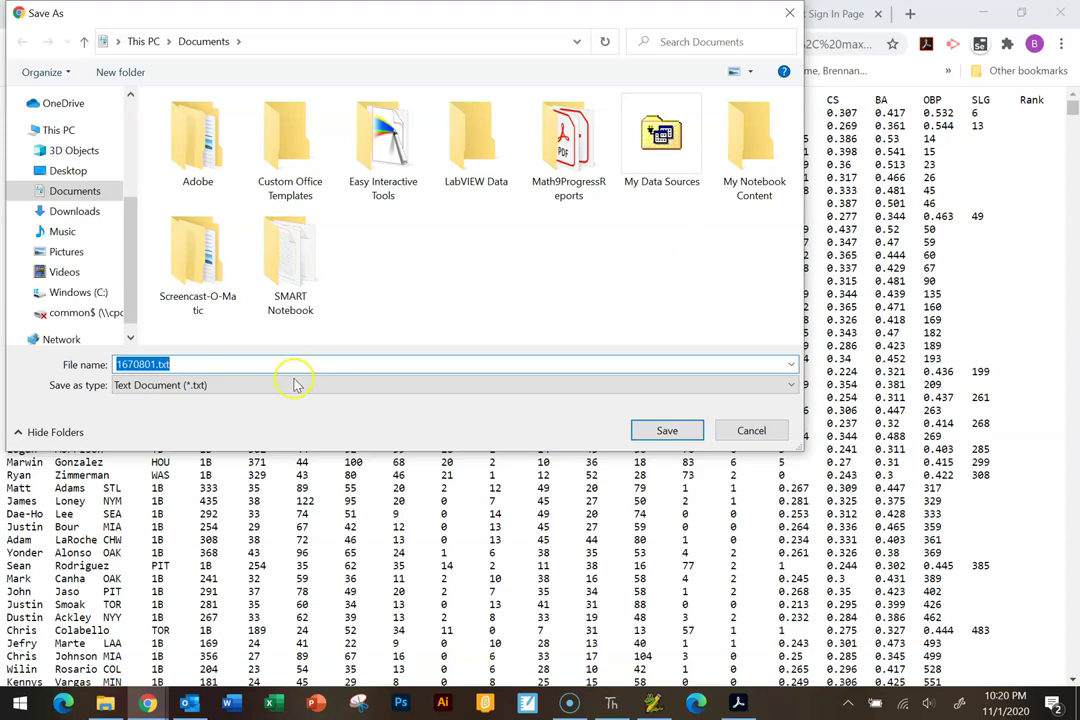
pyautogui.click(150, 365)
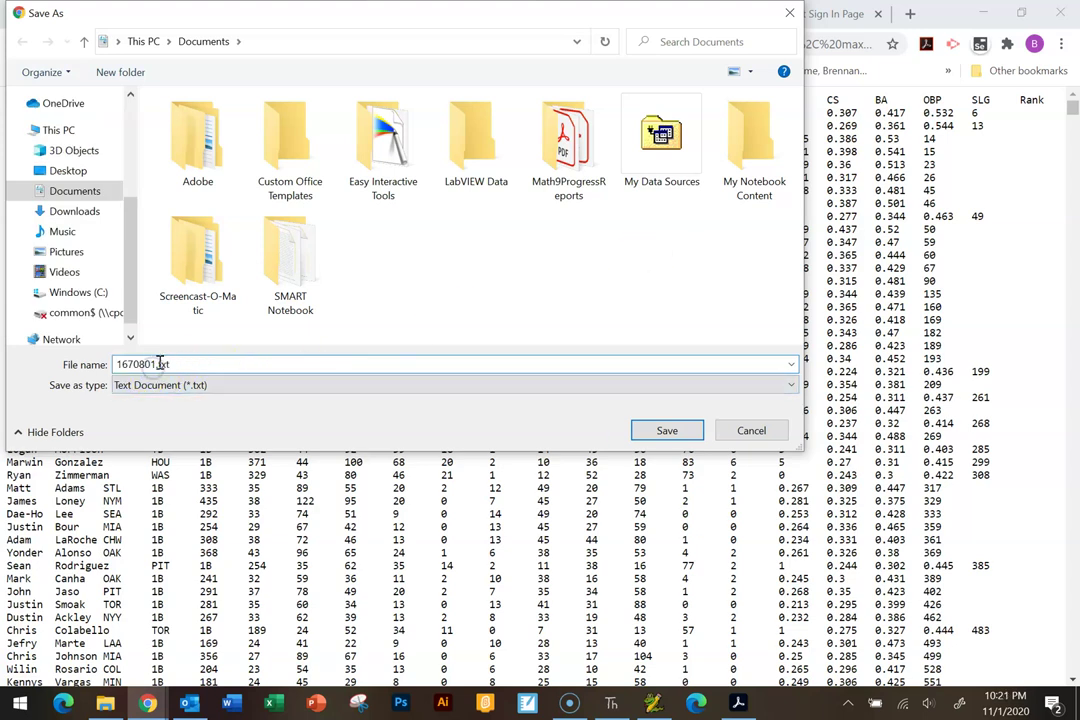
pyautogui.doubleClick(150, 364)
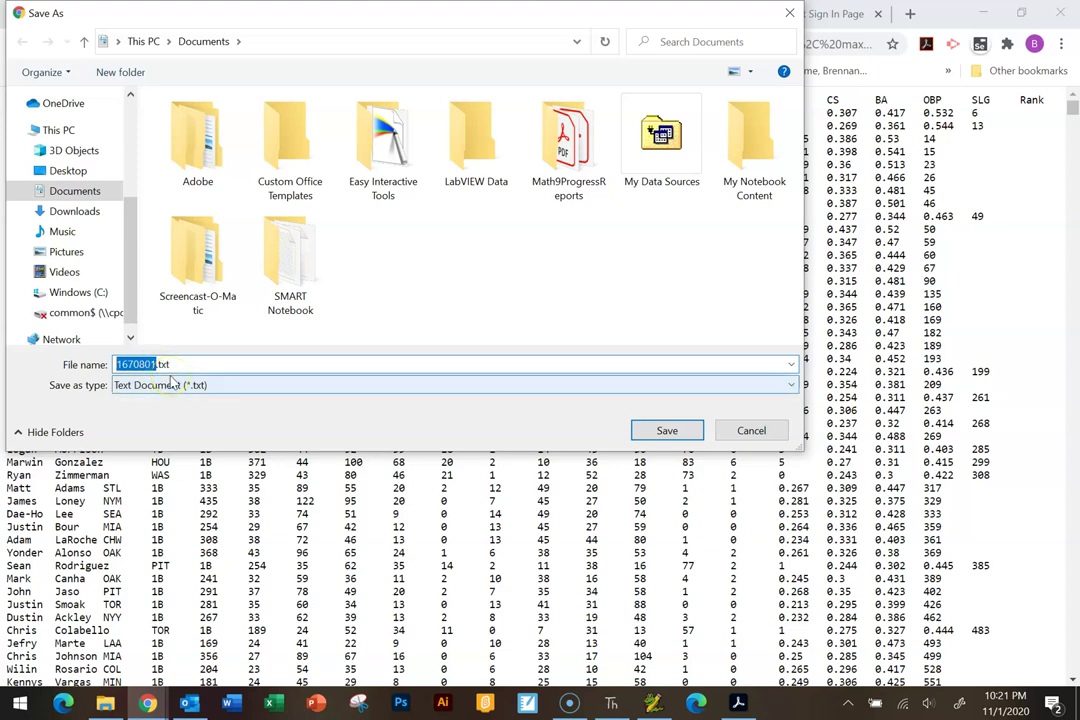
pyautogui.write('ExcelStats')
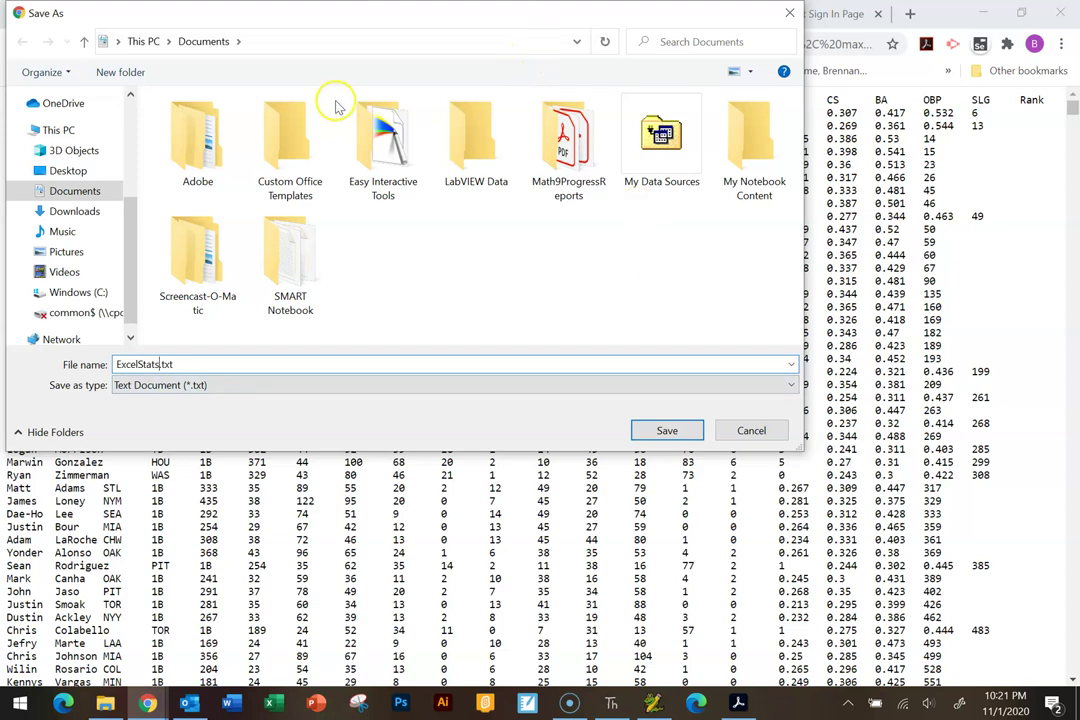
pyautogui.click(667, 432)
pyautogui.click(524, 14)
pyautogui.click(873, 342)
pyautogui.click(803, 267)
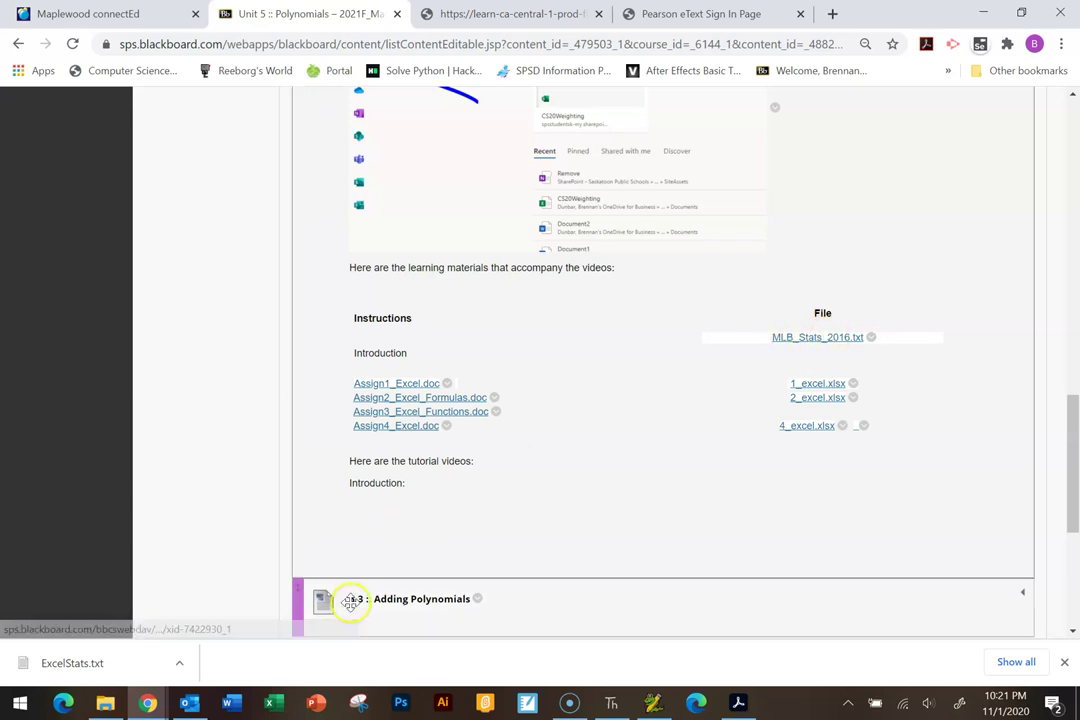
# Switch to Excel, create a blank workbook and maximize its window.
pyautogui.click(272, 704)
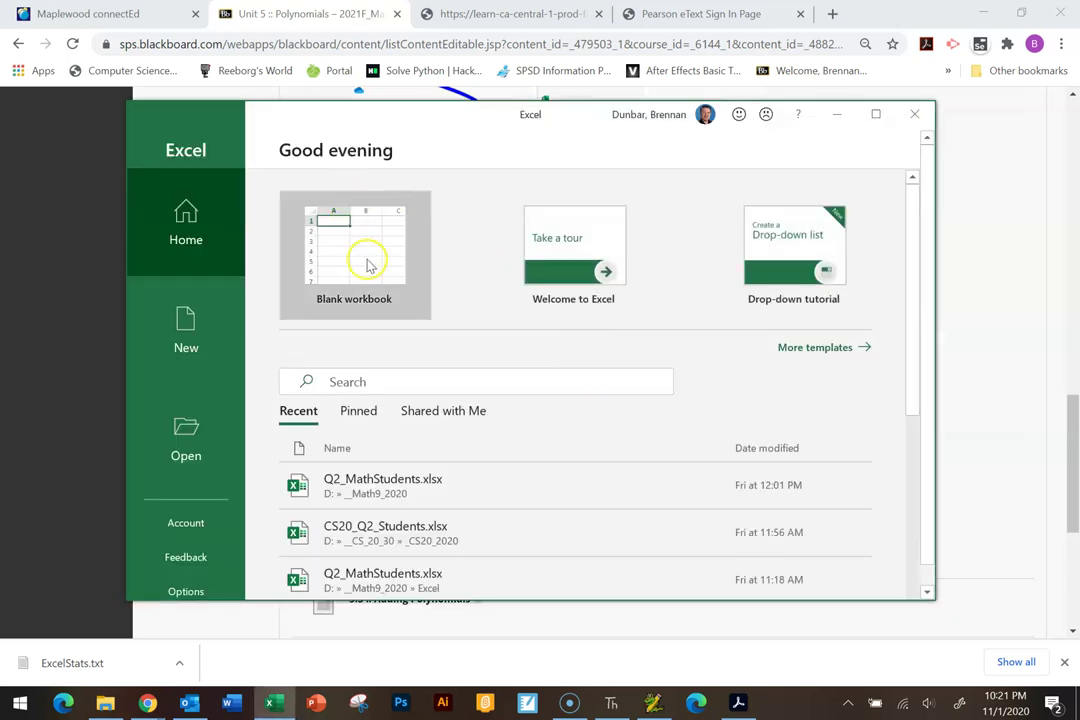
pyautogui.click(368, 263)
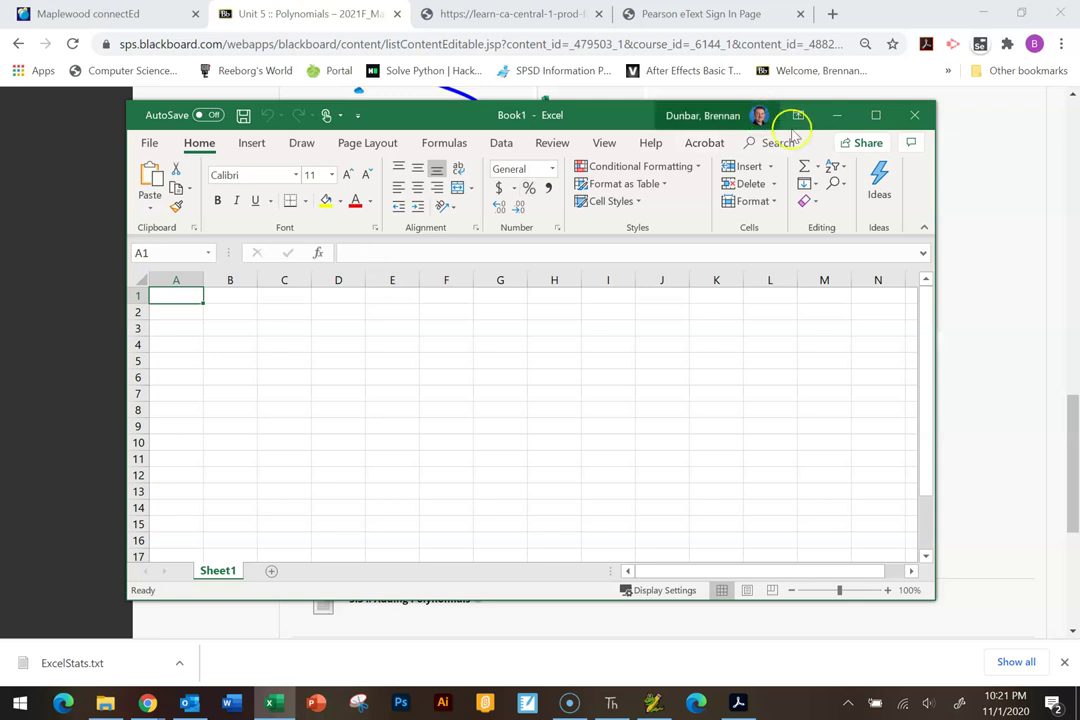
pyautogui.click(875, 115)
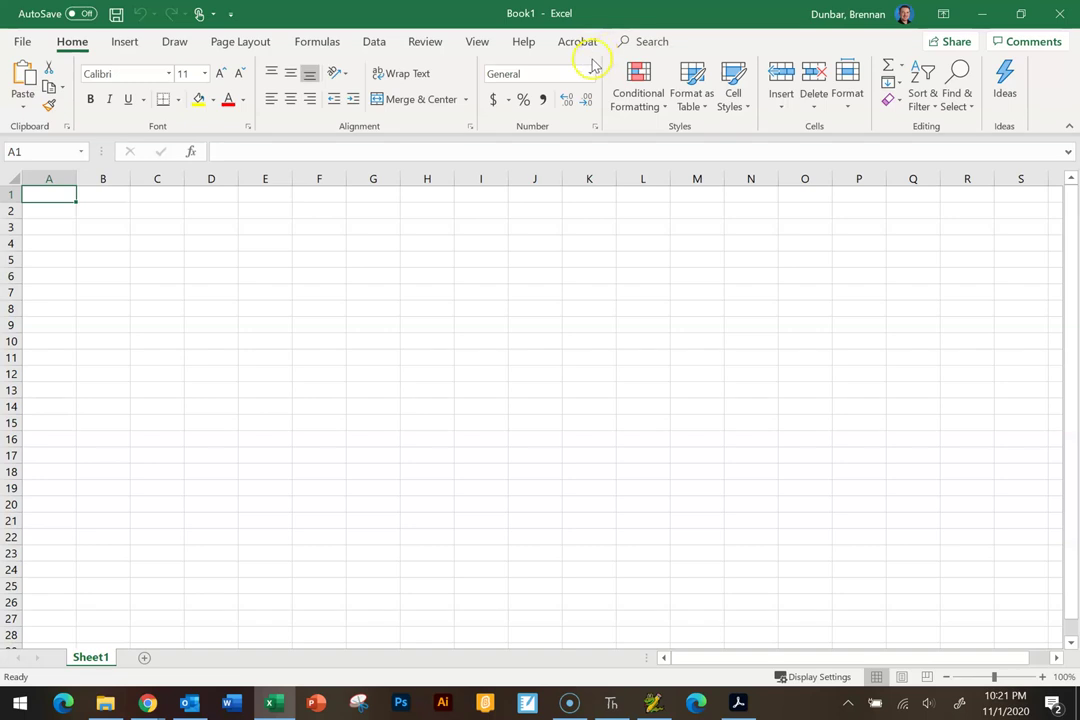
pyautogui.click(121, 41)
pyautogui.click(174, 40)
pyautogui.click(230, 41)
pyautogui.click(316, 41)
pyautogui.click(374, 41)
pyautogui.click(70, 44)
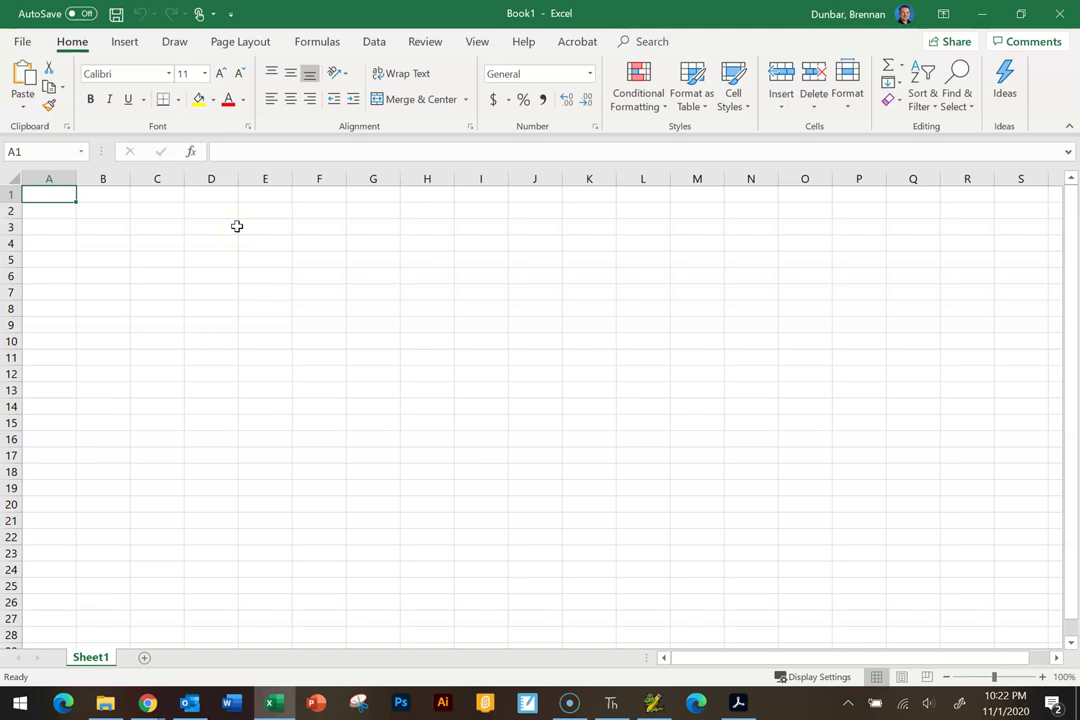
# Select several single cells in row 1, the range A1:J9, and finally cell A1 again.
pyautogui.click(104, 194)
pyautogui.click(154, 194)
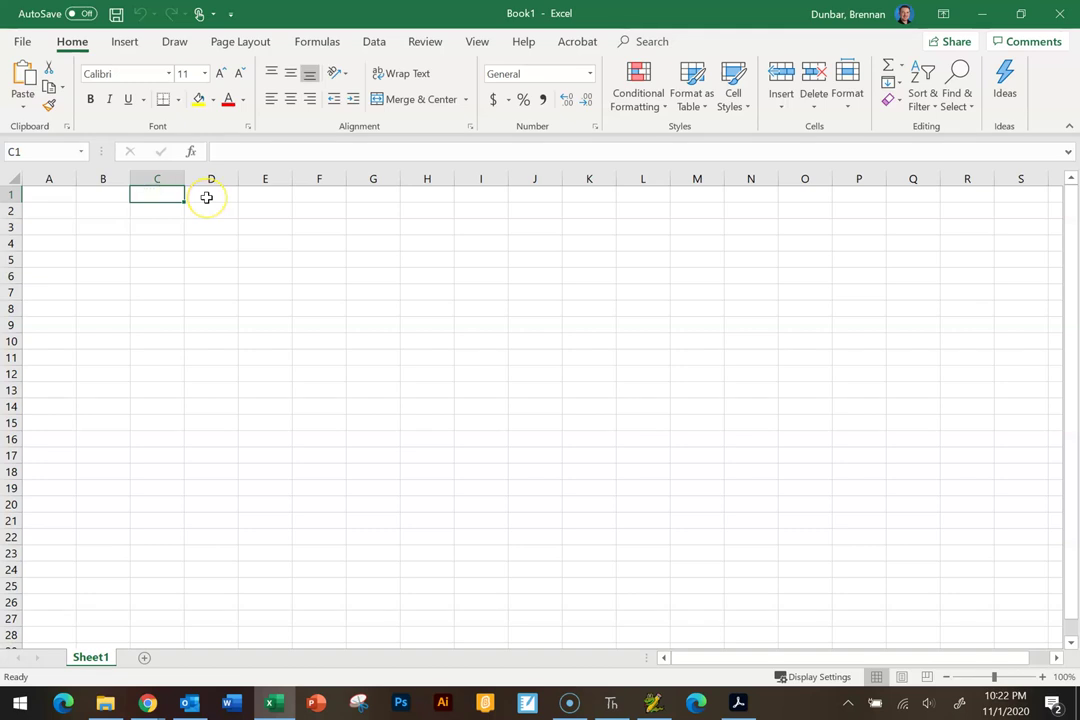
pyautogui.click(207, 195)
pyautogui.click(258, 195)
pyautogui.click(328, 192)
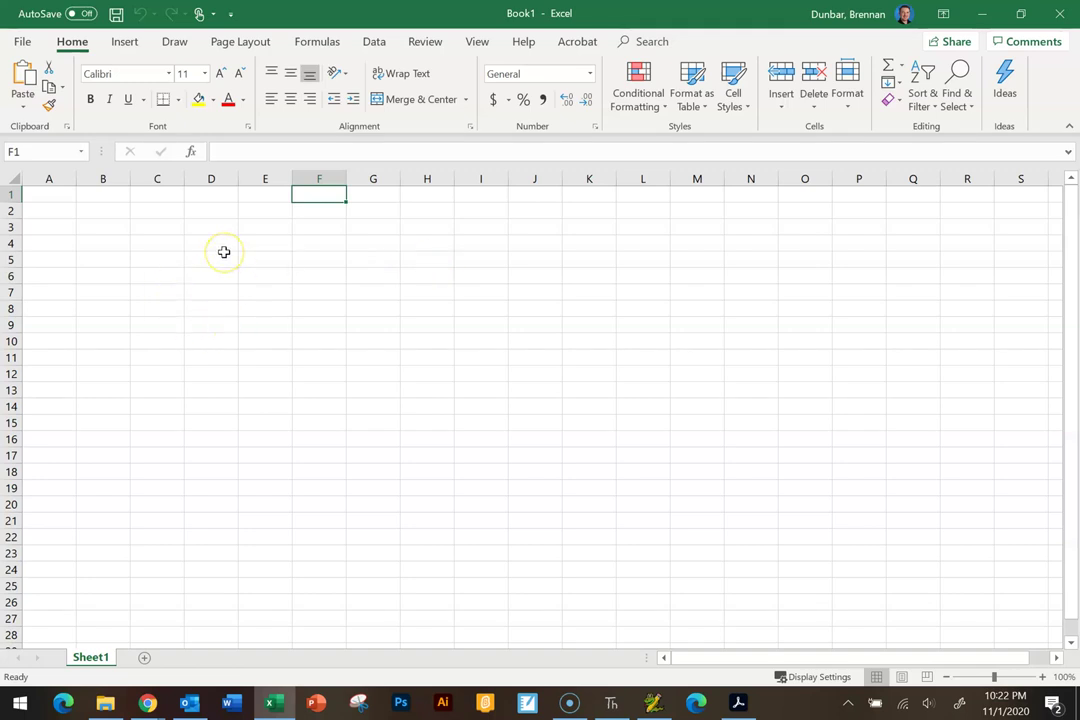
pyautogui.click(60, 198)
pyautogui.click(106, 195)
pyautogui.moveTo(53, 200); pyautogui.dragTo(509, 327)
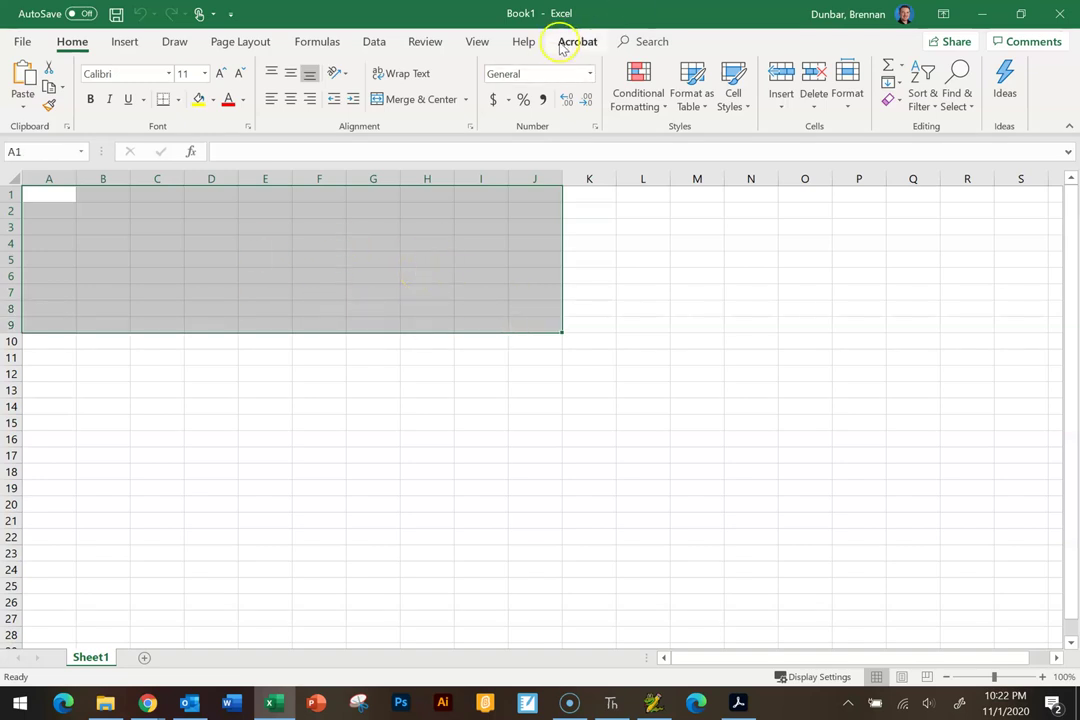
pyautogui.click(568, 290)
pyautogui.click(393, 261)
pyautogui.click(290, 243)
pyautogui.click(62, 197)
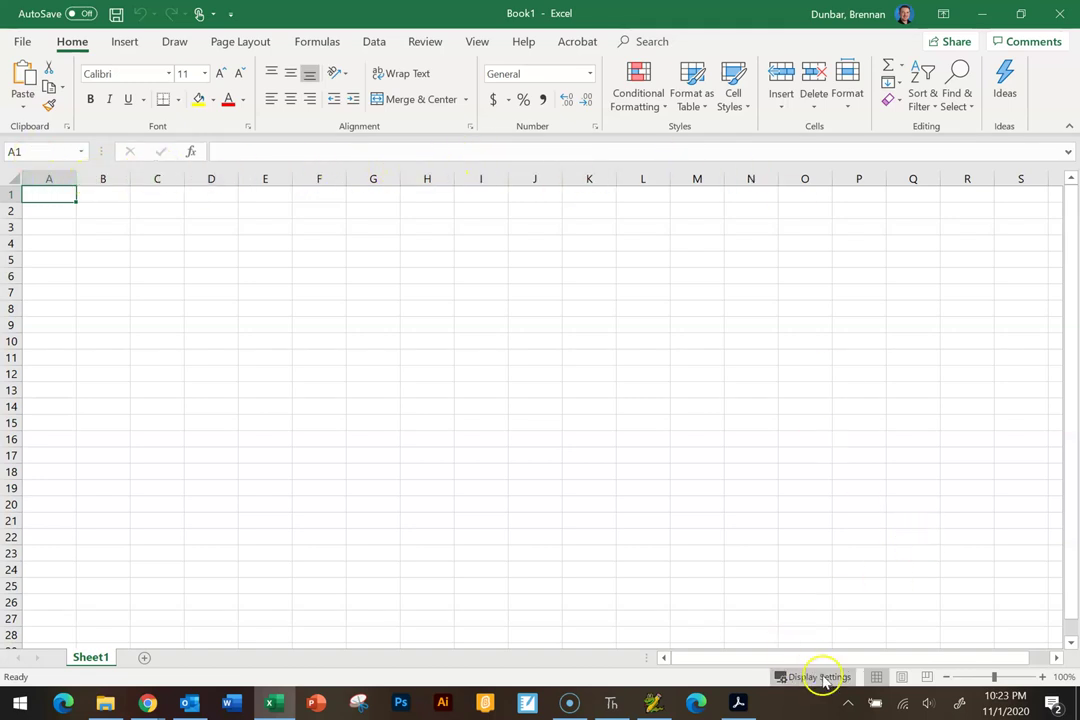
# Examine how columns are lettered beyond Z by moving the active cell along the top rows, and return to A1.
pyautogui.moveTo(838, 660); pyautogui.dragTo(977, 658)
pyautogui.click(983, 210)
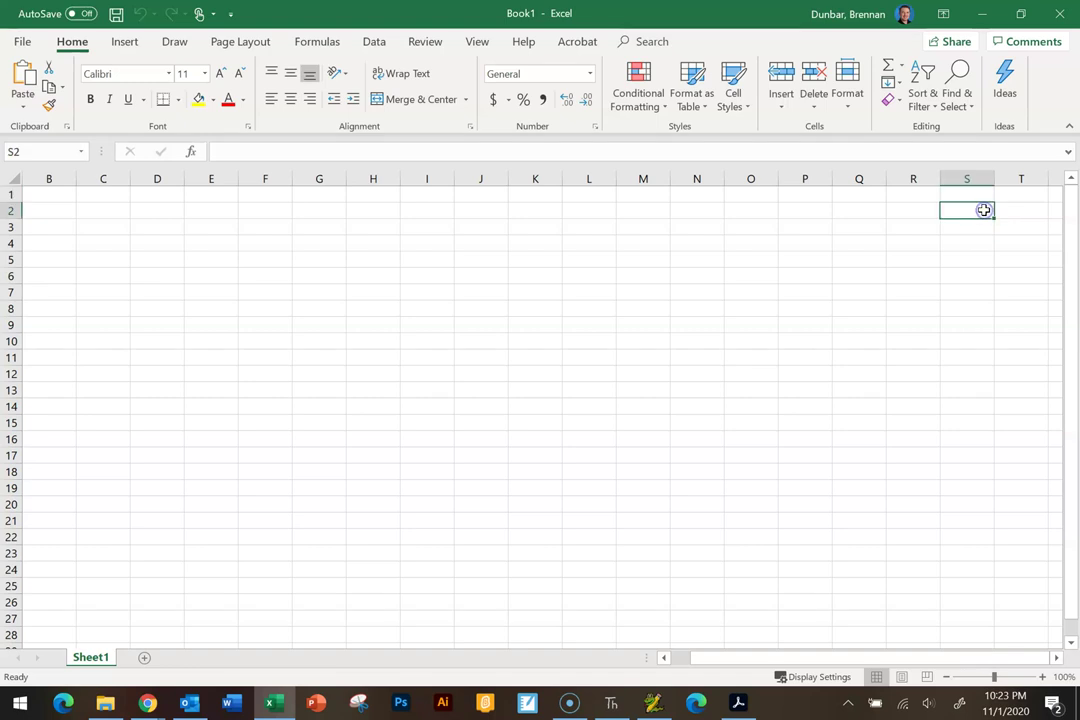
pyautogui.press('Right')
pyautogui.press('Right')
pyautogui.press('Right')
pyautogui.press('Right')
pyautogui.press('Right')
pyautogui.press('Right')
pyautogui.press('Right')
pyautogui.press('Right')
pyautogui.press('Right')
pyautogui.press('Right')
pyautogui.press('Right')
pyautogui.press('Right')
pyautogui.press('Right')
pyautogui.press('Right')
pyautogui.press('Right')
pyautogui.press('Right')
pyautogui.press('Right')
pyautogui.press('Right')
pyautogui.press('Right')
pyautogui.press('Left')
pyautogui.press('Left')
pyautogui.press('Left')
pyautogui.press('Left')
pyautogui.press('Left')
pyautogui.press('Left')
pyautogui.press('Left')
pyautogui.press('Left')
pyautogui.press('Left')
pyautogui.press('Left')
pyautogui.press('Left')
pyautogui.press('Left')
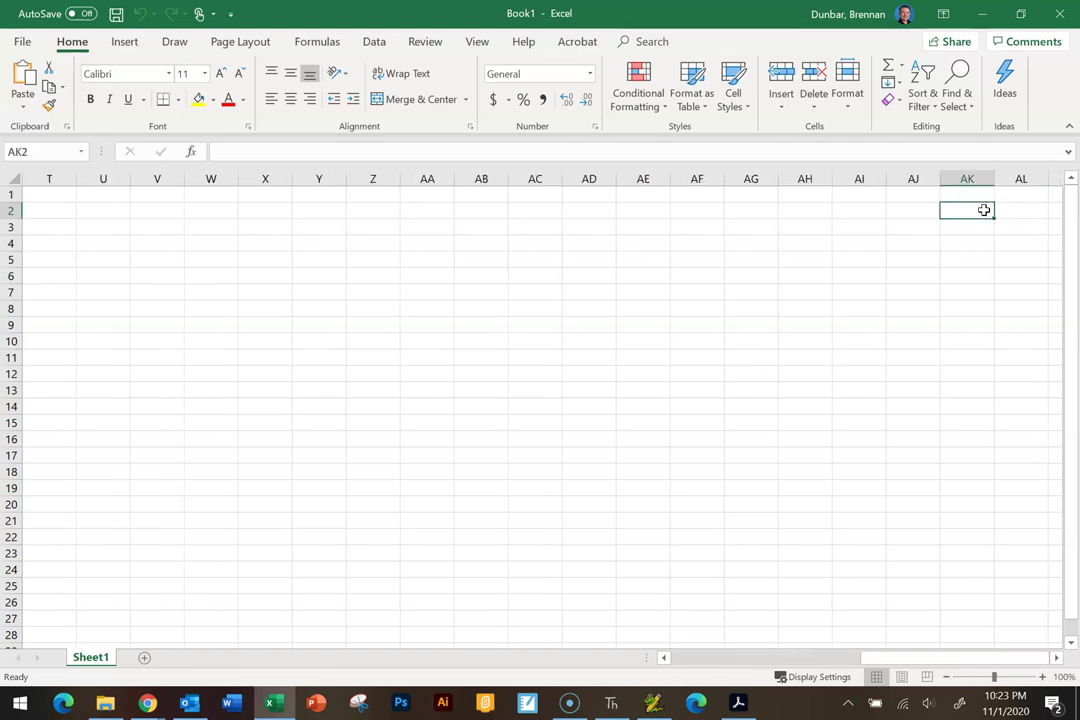
pyautogui.press('Up')
pyautogui.press('Left')
pyautogui.press('Left')
pyautogui.press('Left')
pyautogui.press('Left')
pyautogui.press('Left')
pyautogui.press('Left')
pyautogui.press('Left')
pyautogui.press('Right')
pyautogui.press('Right')
pyautogui.press('Right')
pyautogui.press('Right')
pyautogui.press('Right')
pyautogui.press('Right')
pyautogui.press('Right')
pyautogui.press('Right')
pyautogui.press('Right')
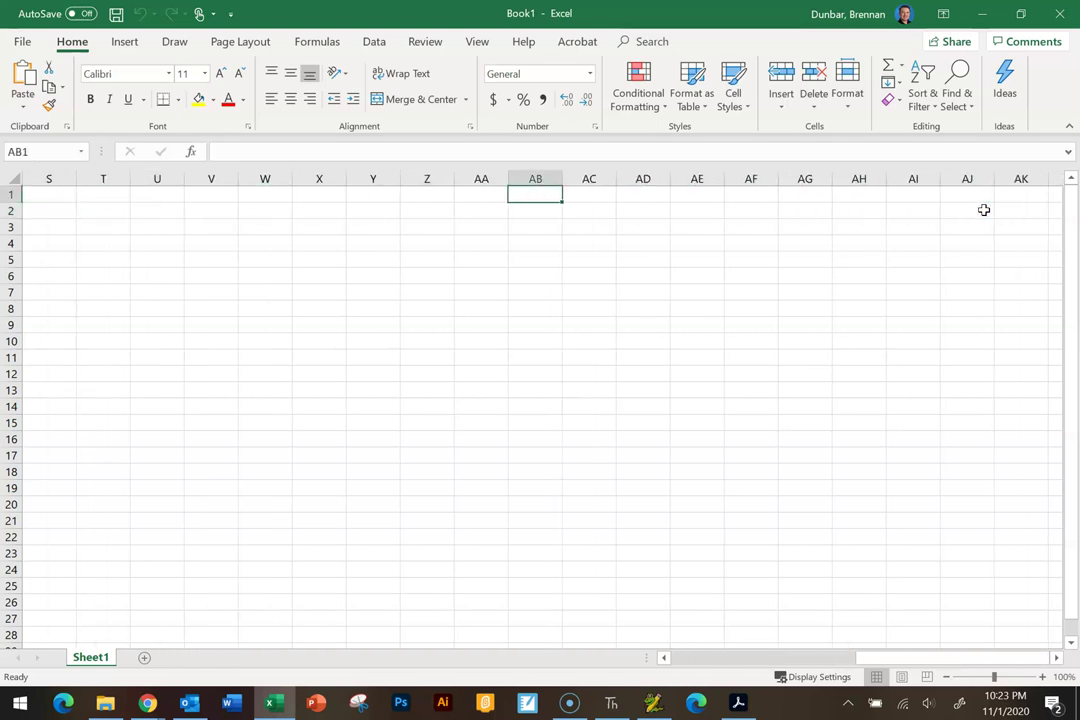
pyautogui.press('Left')
pyautogui.press('Right')
pyautogui.press('Right')
pyautogui.press('Right')
pyautogui.press('Left')
pyautogui.press('Left')
pyautogui.press('Left')
pyautogui.press('Left')
pyautogui.press('Left')
pyautogui.press('Left')
pyautogui.press('Left')
pyautogui.press('Left')
pyautogui.press('Left')
pyautogui.press('Left')
pyautogui.press('Left')
pyautogui.press('Left')
pyautogui.press('Left')
pyautogui.press('Left')
pyautogui.press('Left')
pyautogui.press('Left')
pyautogui.press('Left')
pyautogui.press('Left')
pyautogui.press('Left')
pyautogui.press('Left')
pyautogui.press('Left')
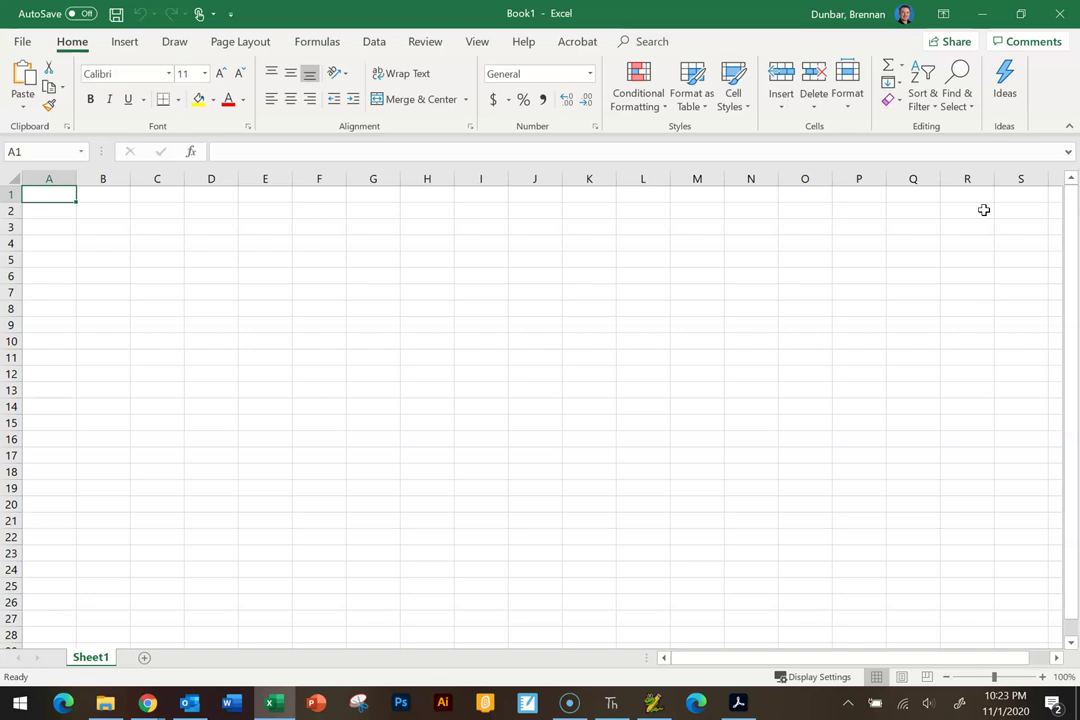
pyautogui.press('Down')
pyautogui.press('Right')
pyautogui.press('Right')
pyautogui.press('Down')
pyautogui.press('Up')
pyautogui.press('Left')
pyautogui.press('Down')
pyautogui.press('Right')
pyautogui.press('Up')
pyautogui.press('Left')
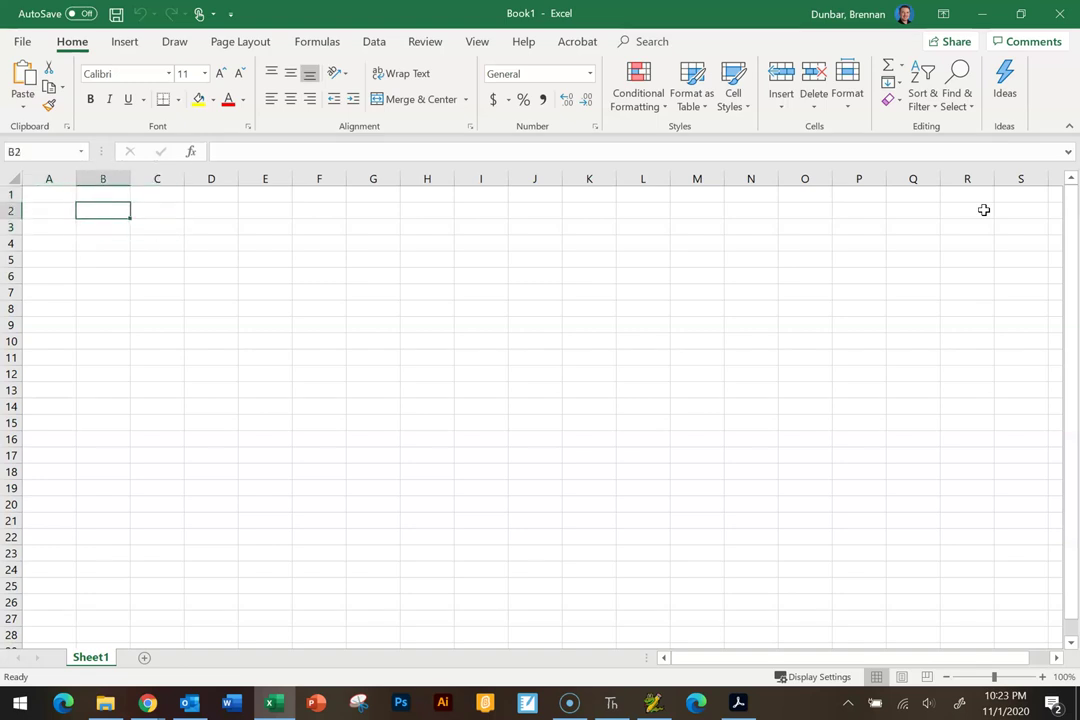
pyautogui.press('Left')
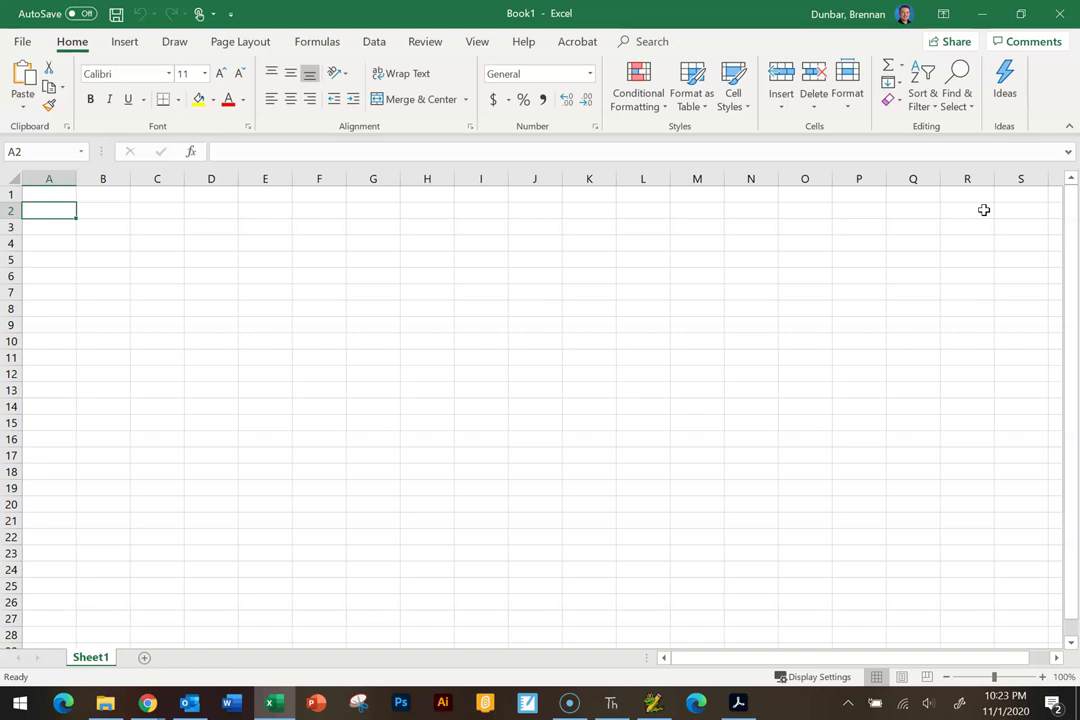
# Practise moving the active cell one cell at a time across columns A to E and rows 2 to 5, ending on C3.
pyautogui.press('Right')
pyautogui.press('Right')
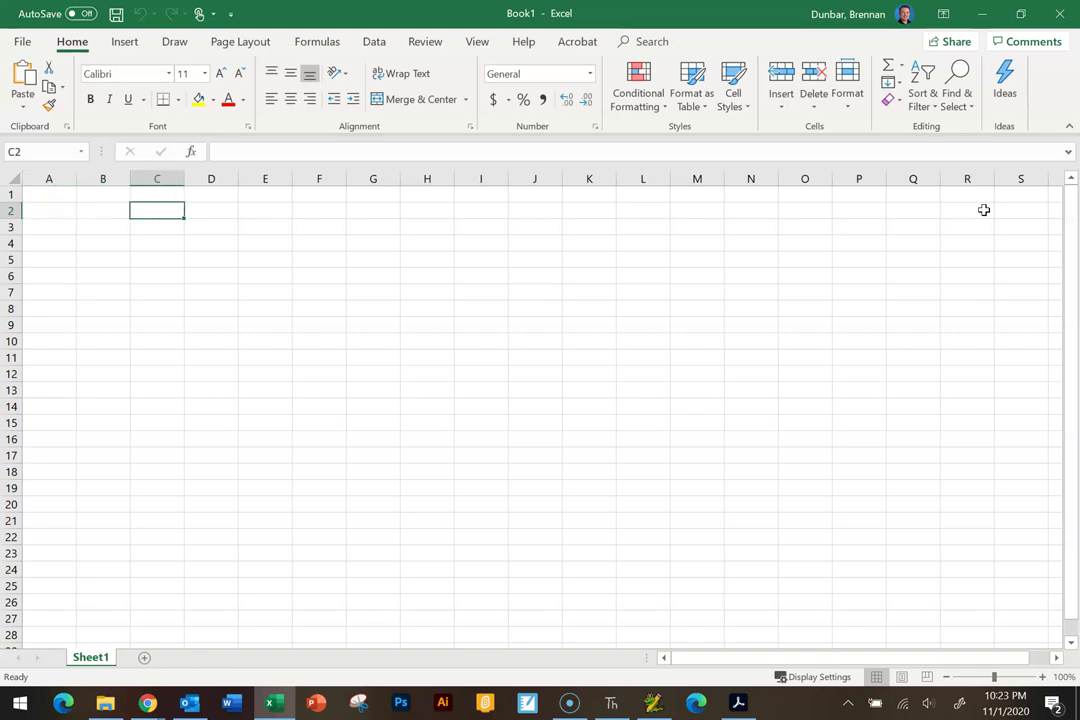
pyautogui.press('Down')
pyautogui.press('Right')
pyautogui.press('Up')
pyautogui.press('Right')
pyautogui.press('Down')
pyautogui.press('Down')
pyautogui.press('Down')
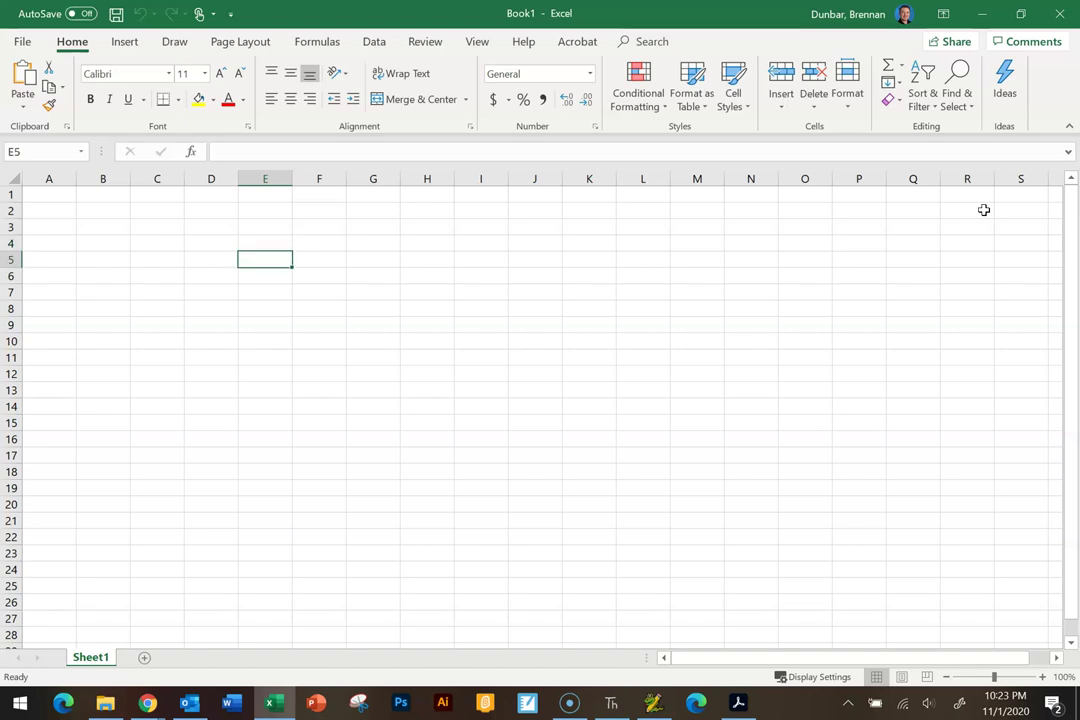
pyautogui.press('Left')
pyautogui.press('Left')
pyautogui.press('Up')
pyautogui.press('Right')
pyautogui.press('Up')
pyautogui.press('Left')
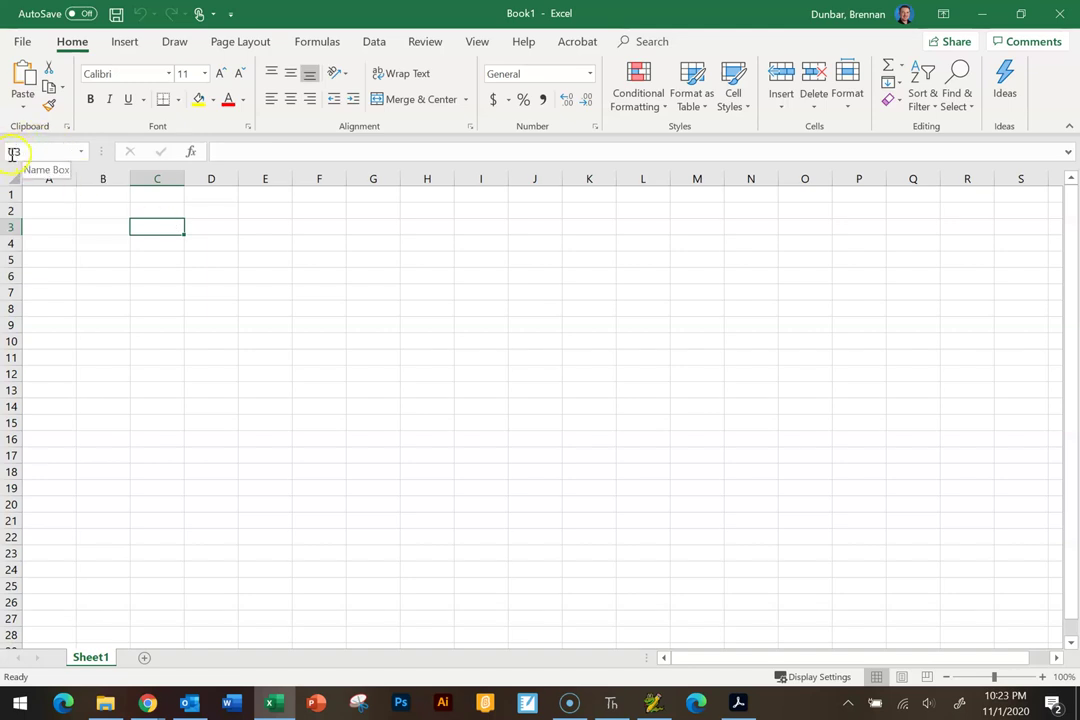
# Jump directly to cell D100 by entering its cell reference.
pyautogui.click(27, 151)
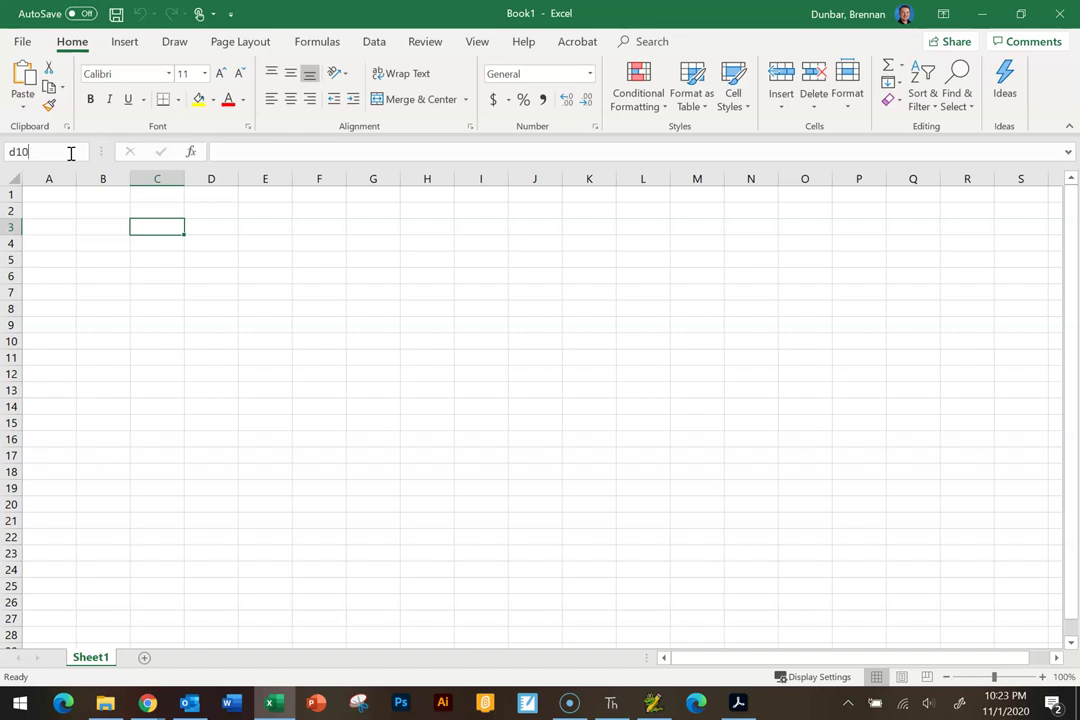
pyautogui.press('Return')
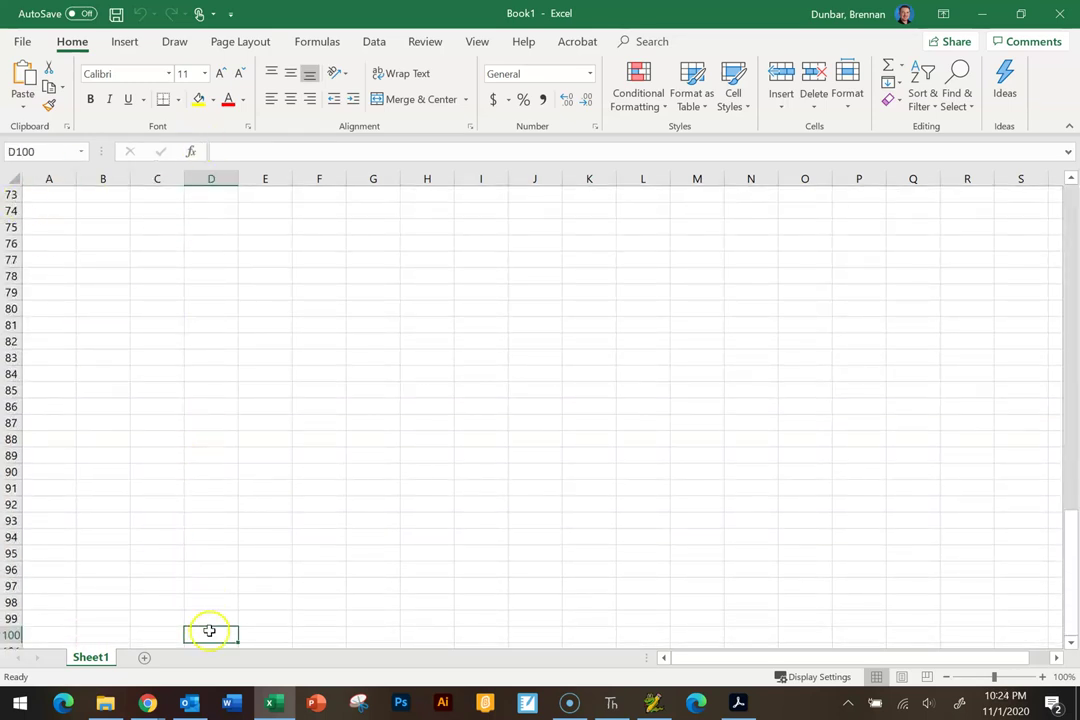
pyautogui.moveTo(1068, 560); pyautogui.dragTo(1053, 376)
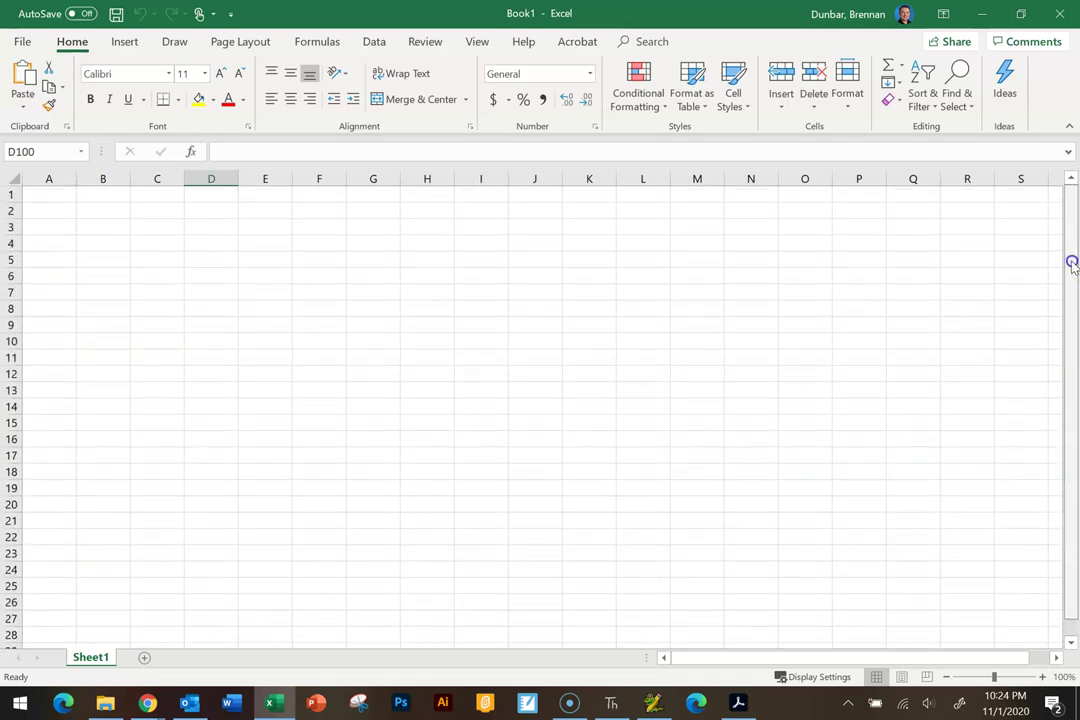
pyautogui.click(23, 150)
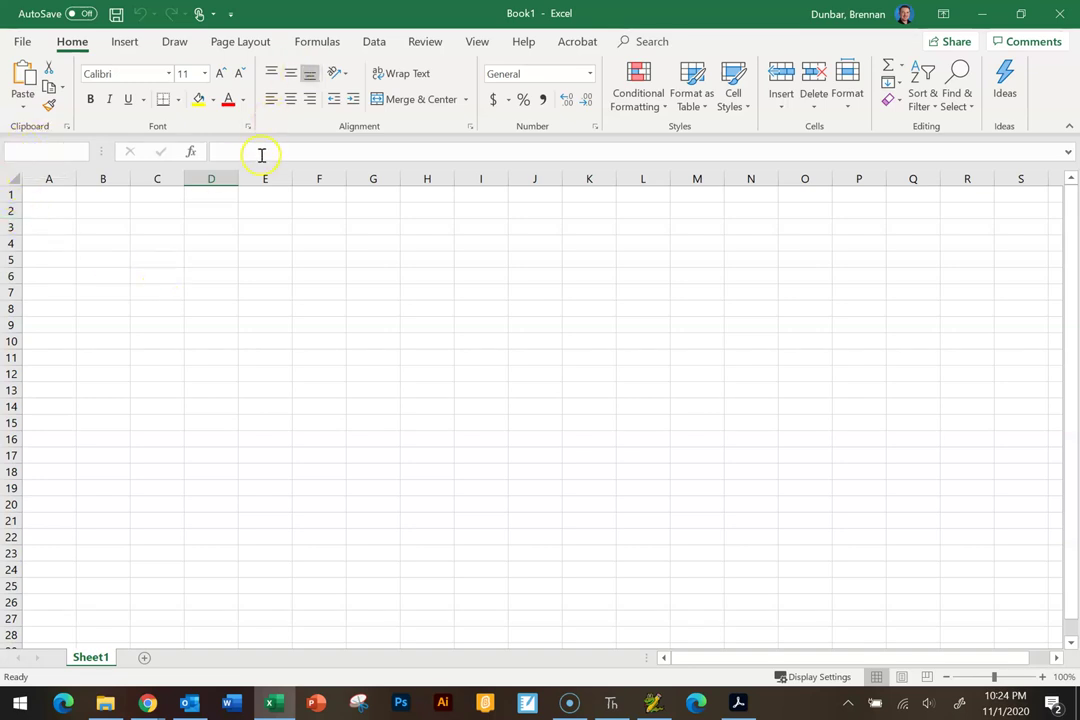
# Enter asdfasdf in cell D1 and open the cell's stored content for editing.
pyautogui.click(209, 199)
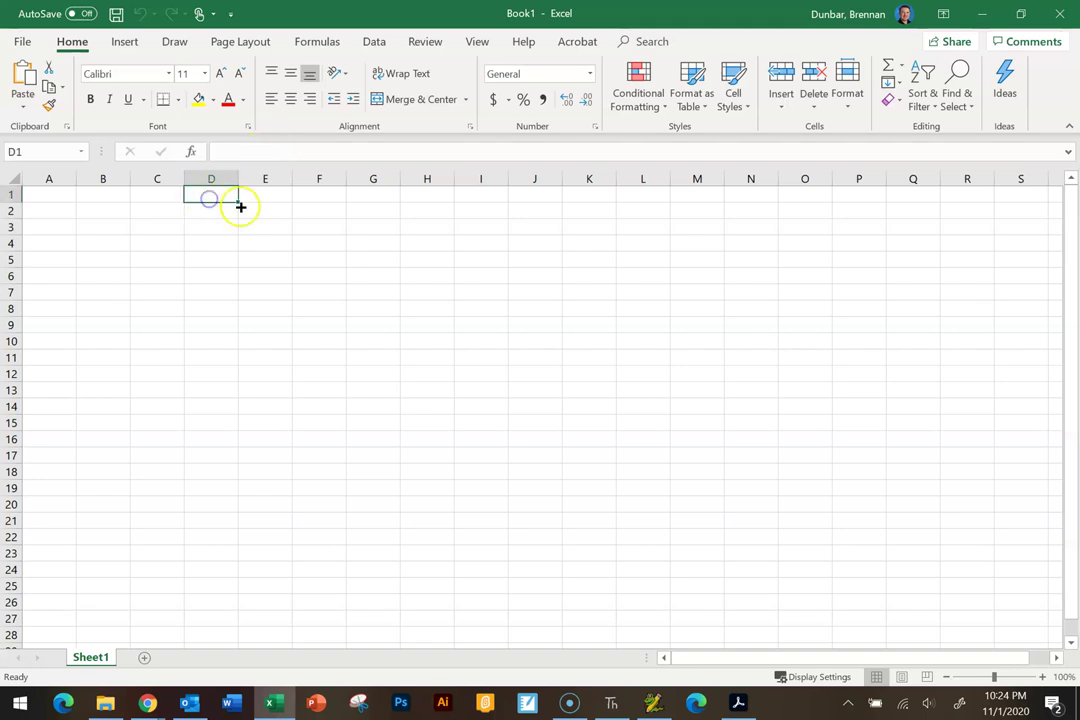
pyautogui.write('asdfasdf')
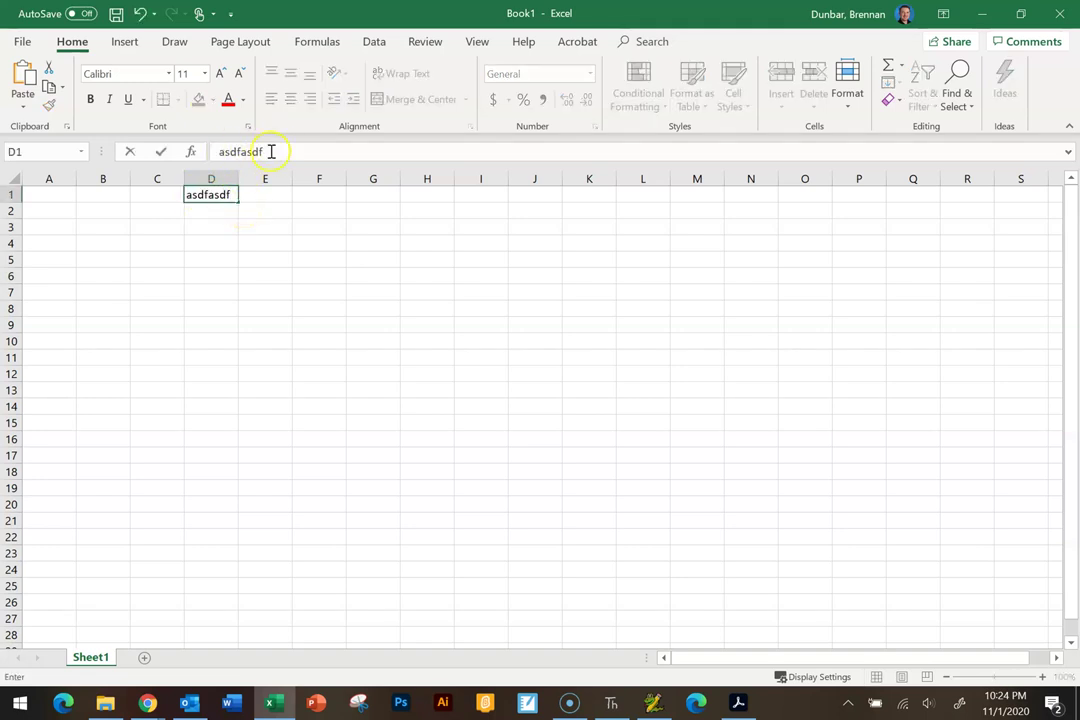
pyautogui.click(219, 195)
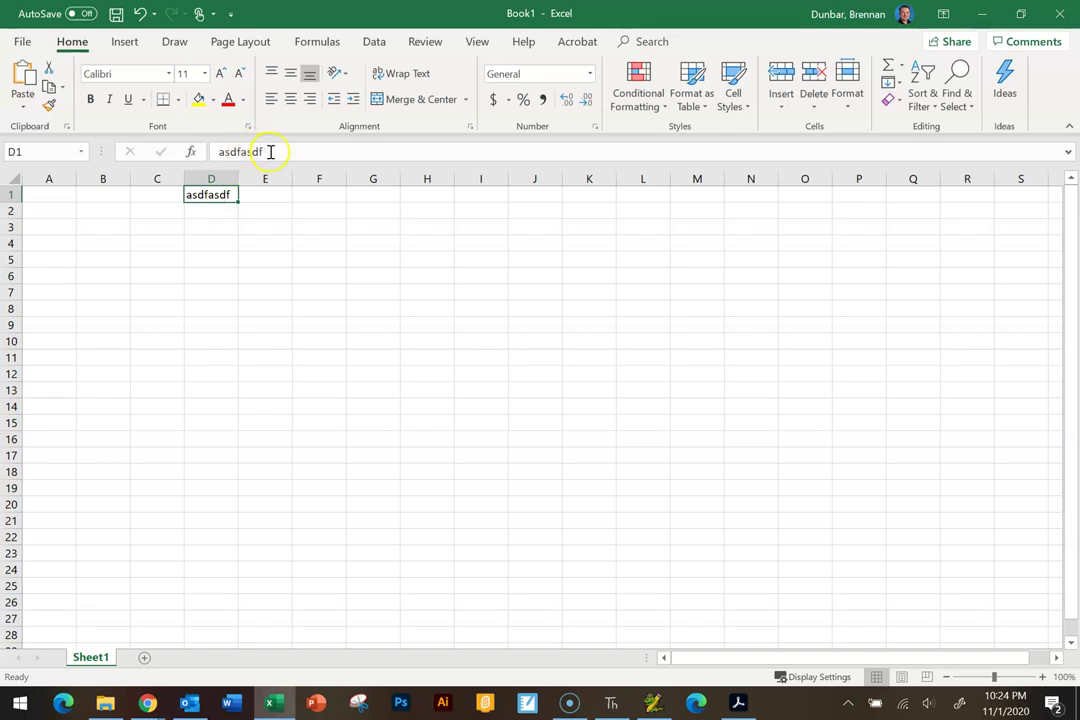
pyautogui.click(205, 152)
pyautogui.doubleClick(264, 153)
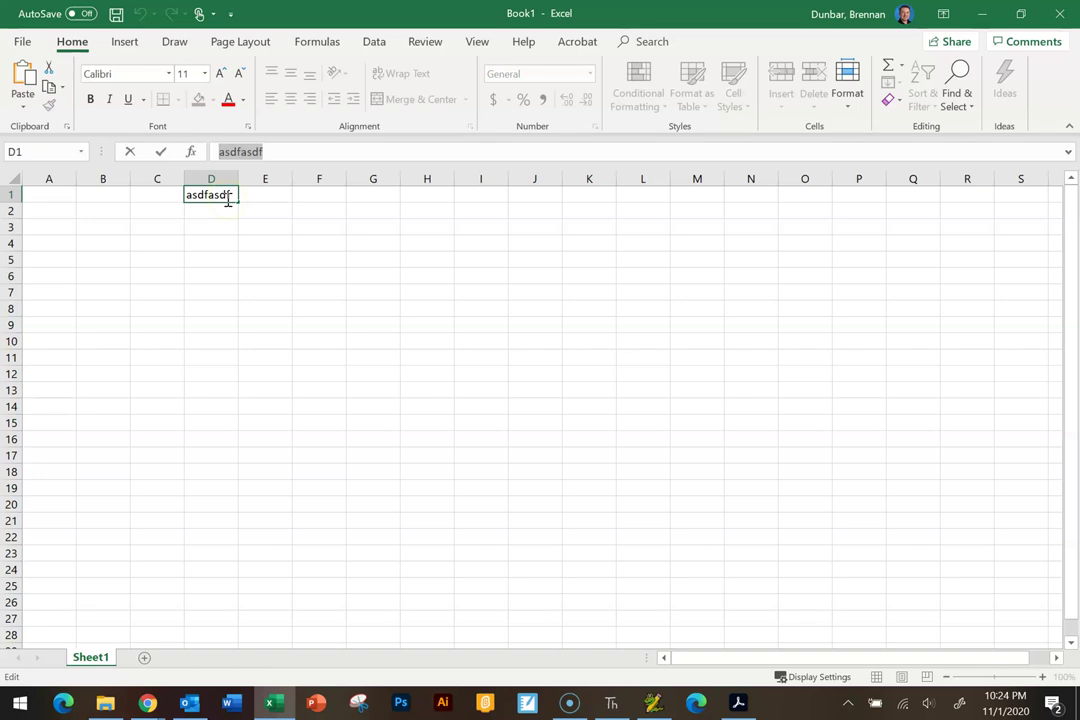
pyautogui.click(268, 151)
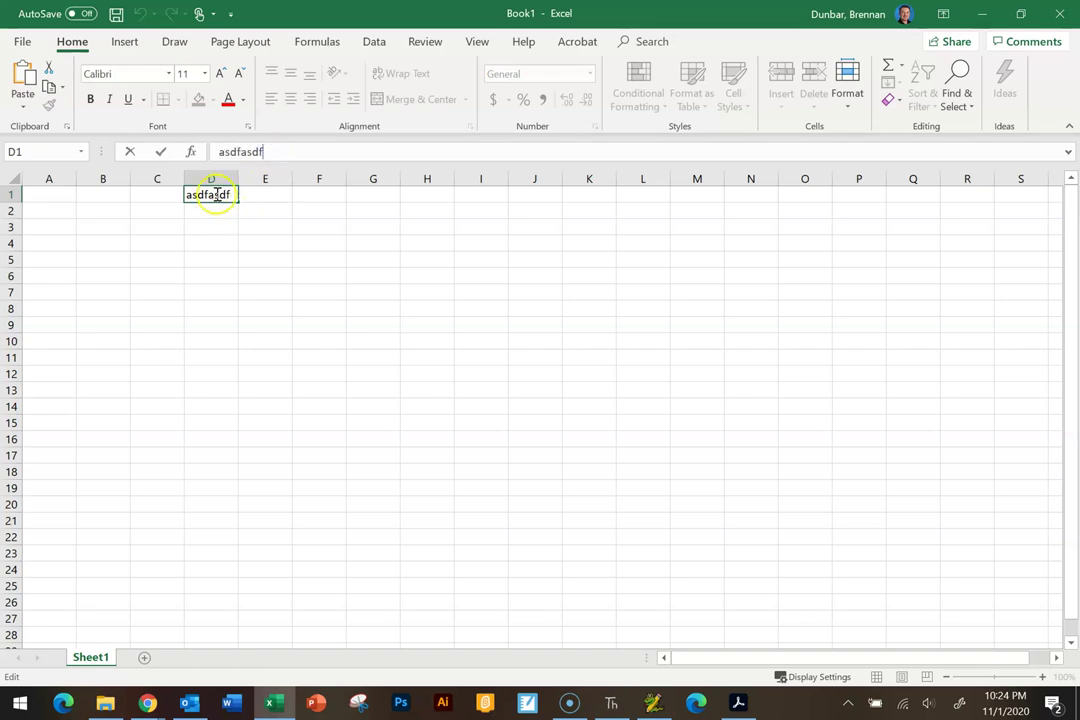
# Enter November 1, 2020 in cell D2 and compare the displayed date with the cell's stored value.
pyautogui.click(221, 229)
pyautogui.click(222, 211)
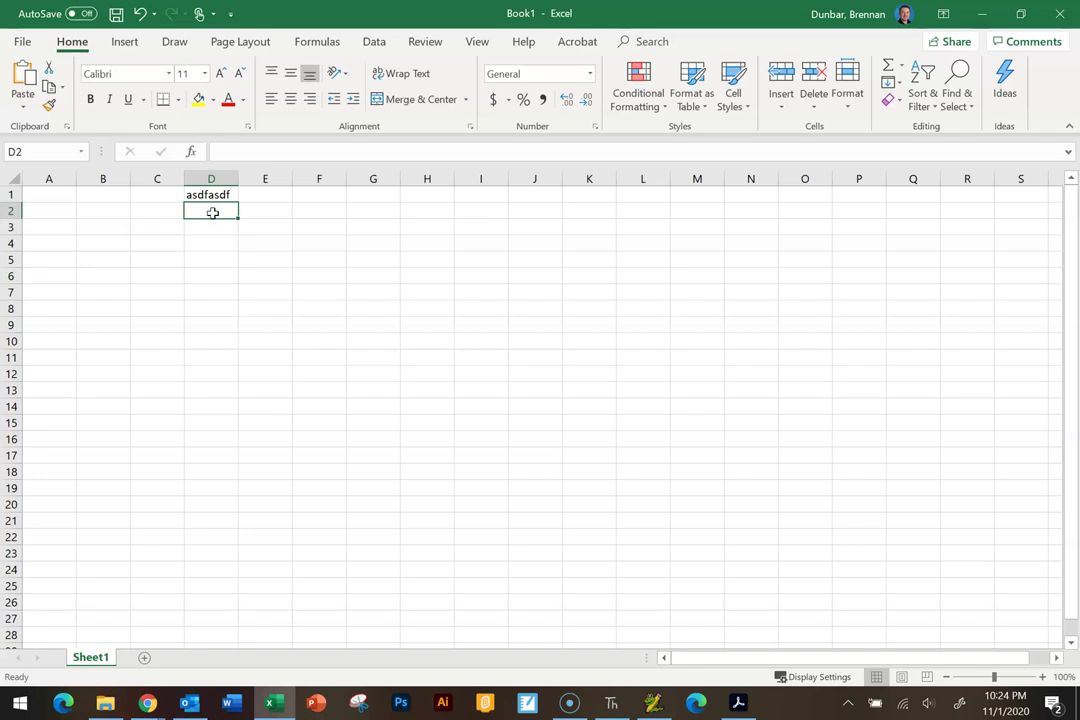
pyautogui.write('Oc')
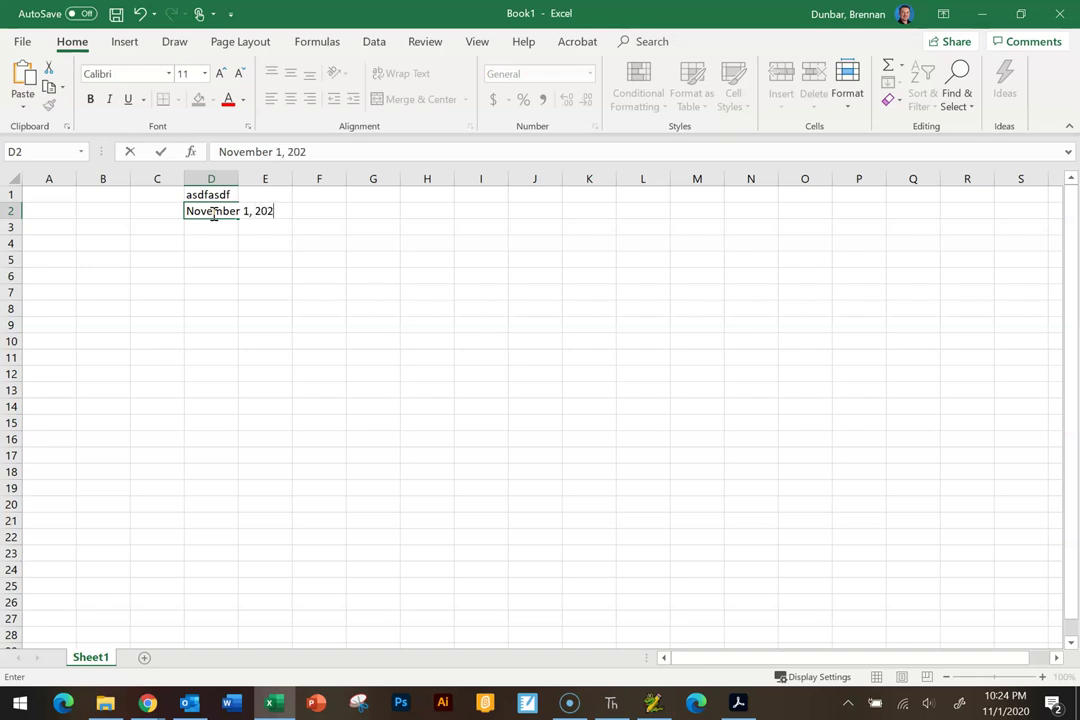
pyautogui.click(229, 305)
pyautogui.click(216, 213)
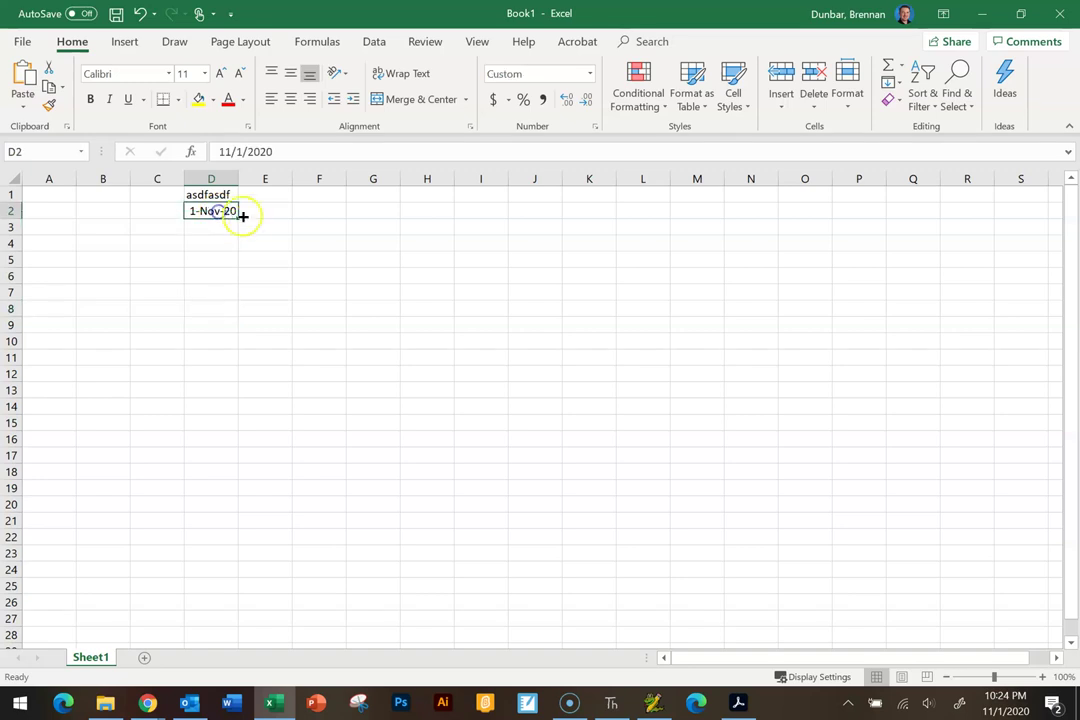
pyautogui.click(282, 152)
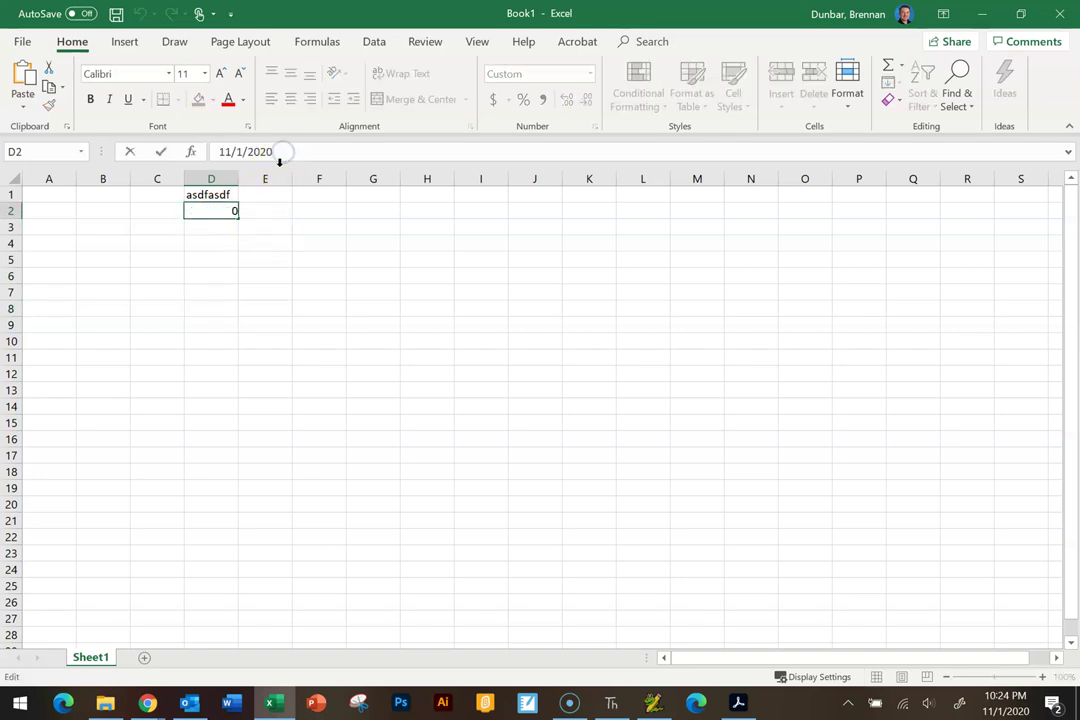
pyautogui.click(258, 231)
pyautogui.click(210, 212)
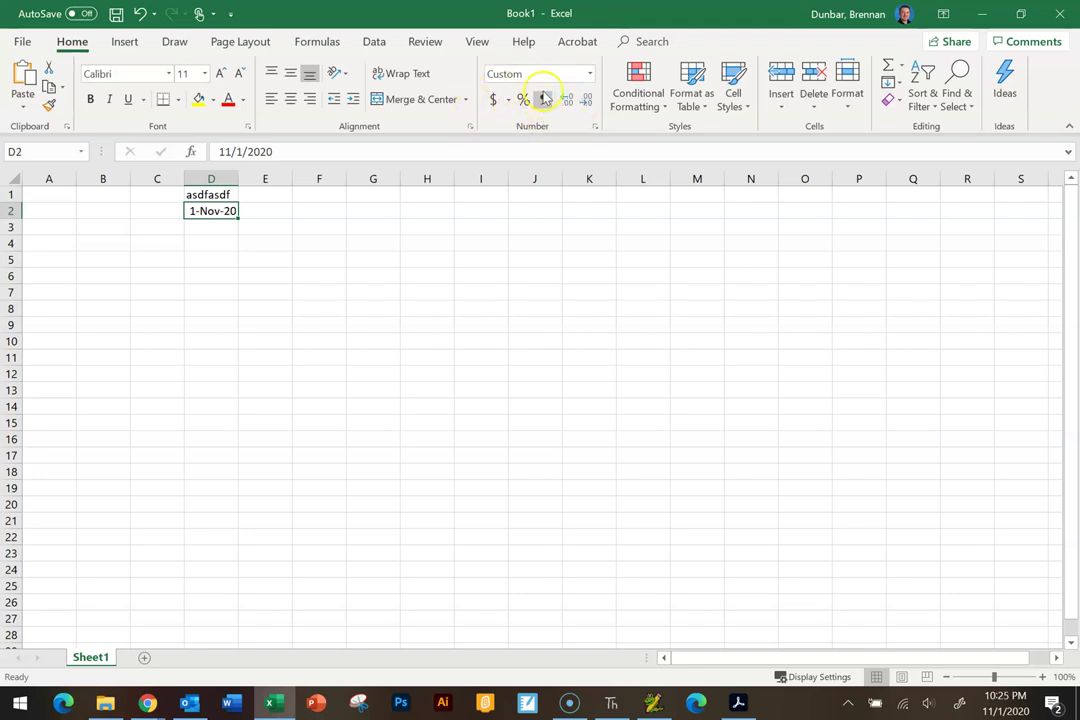
# Apply the Long Date number format to D2 and compare the displayed date with its stored value.
pyautogui.click(591, 74)
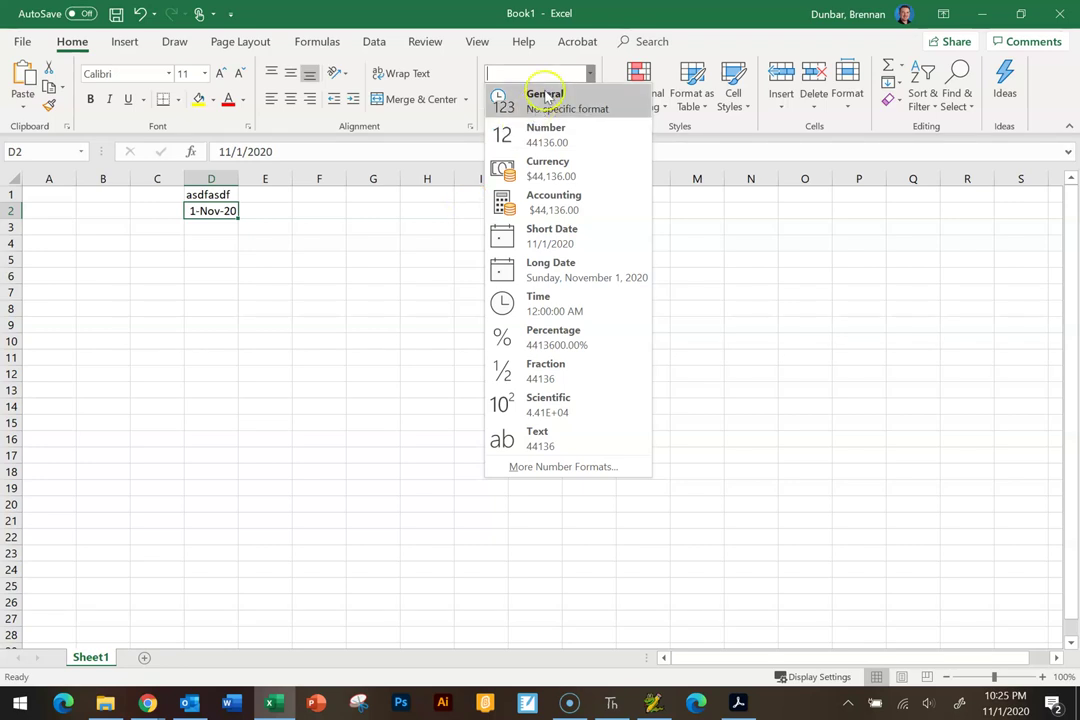
pyautogui.click(570, 276)
pyautogui.click(251, 222)
pyautogui.click(257, 212)
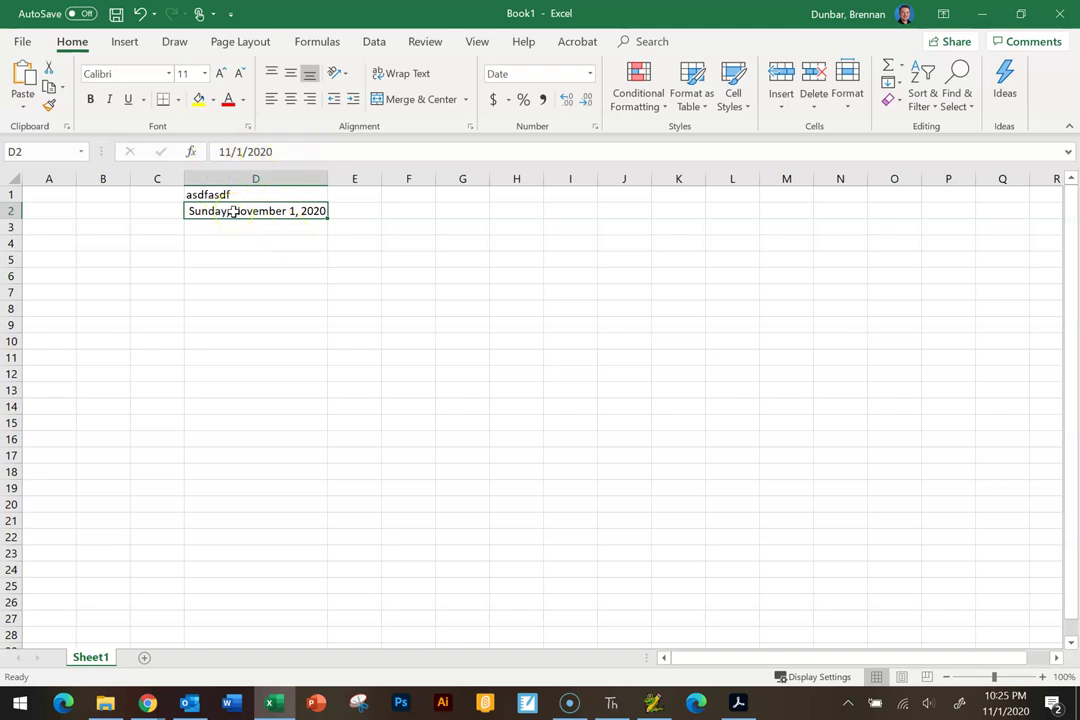
pyautogui.click(267, 151)
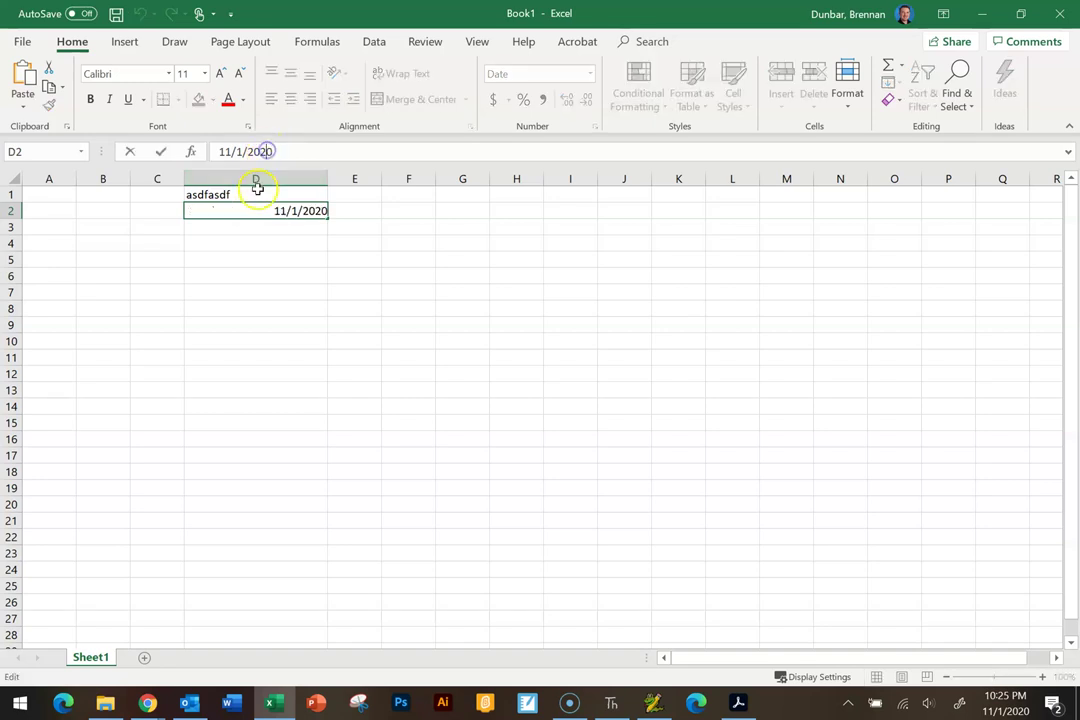
pyautogui.click(354, 325)
pyautogui.click(284, 210)
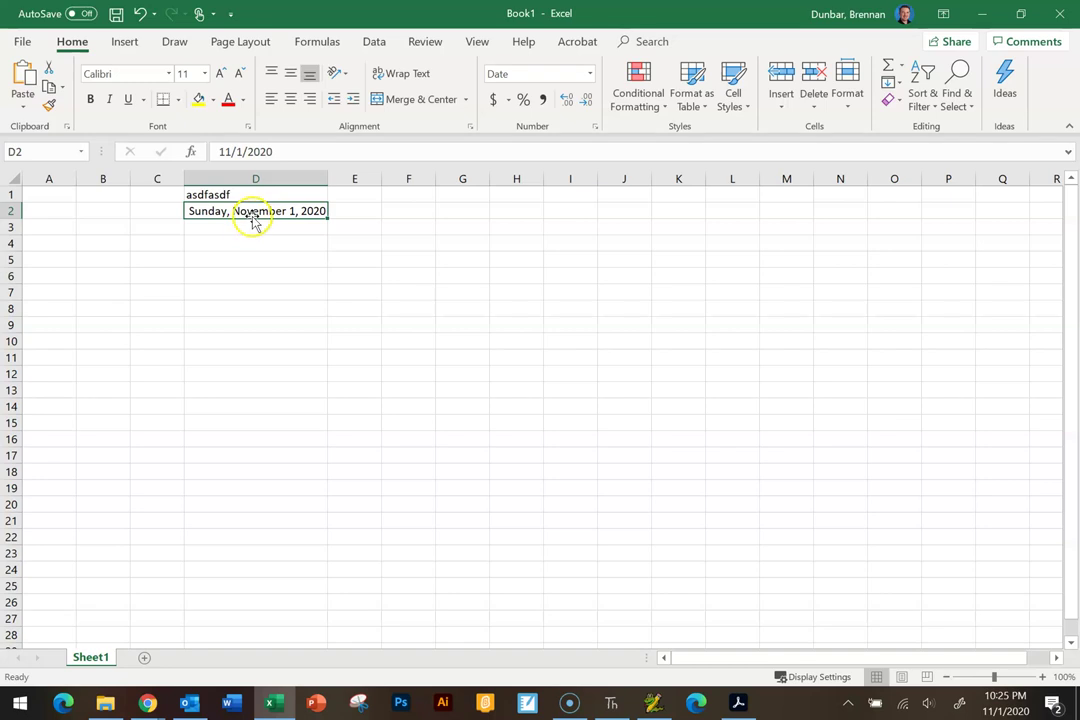
# Format the date in D2 with the March 14, 2012 date type from the full list of number formats.
pyautogui.click(591, 76)
pyautogui.press('Escape')
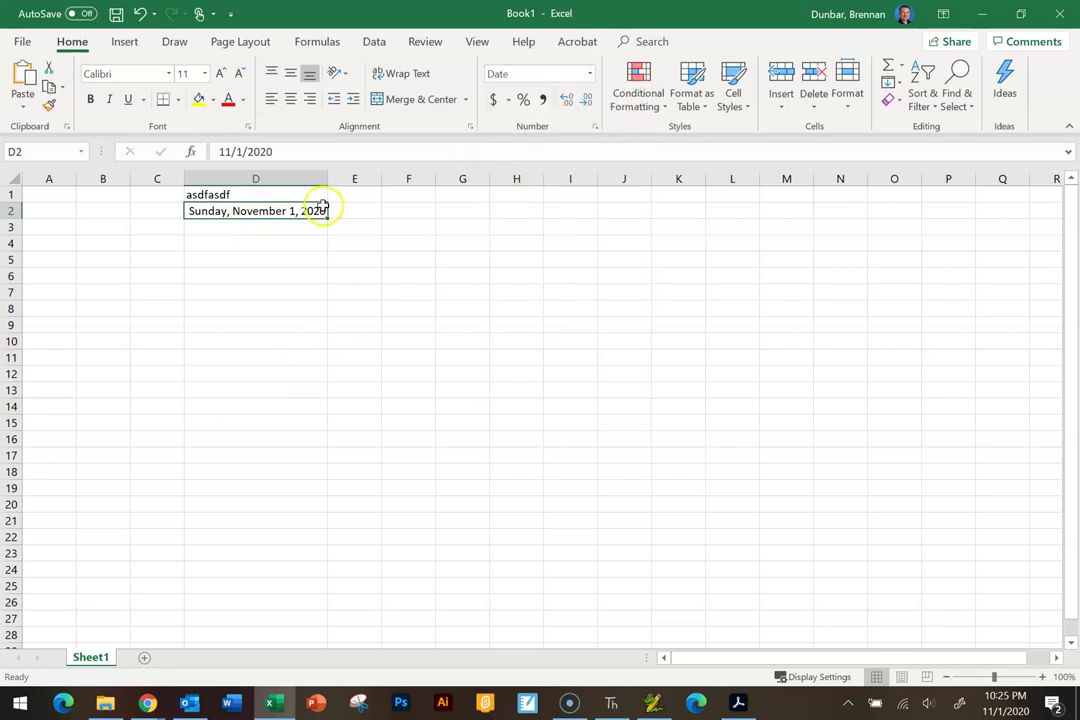
pyautogui.click(591, 76)
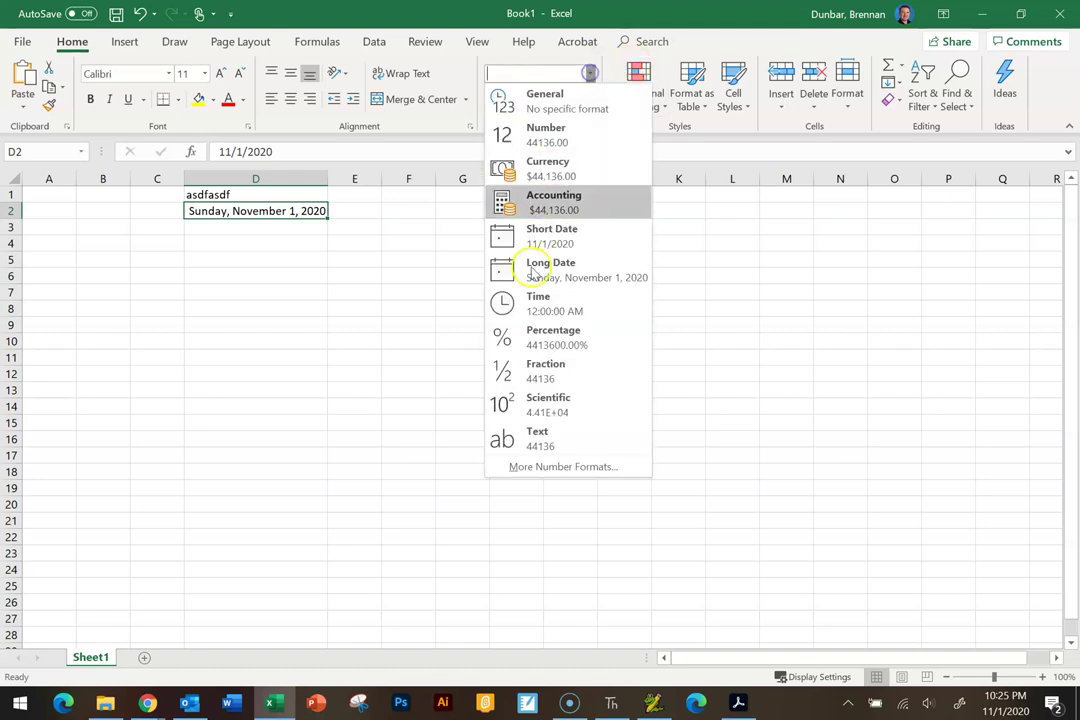
pyautogui.click(565, 467)
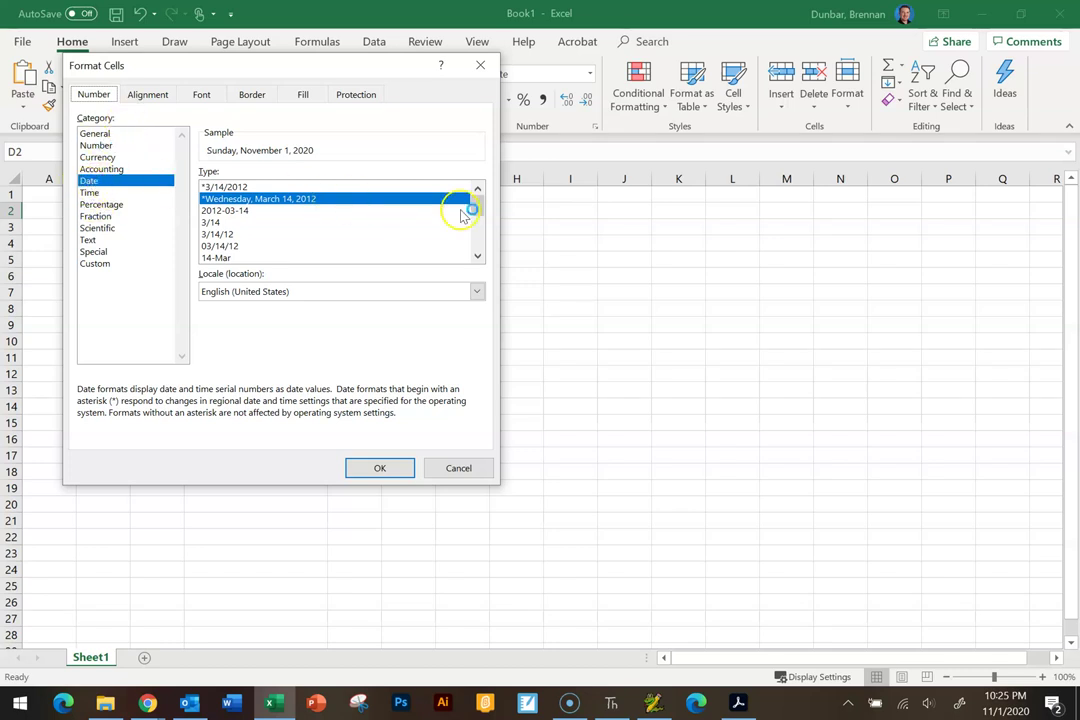
pyautogui.moveTo(487, 205); pyautogui.dragTo(476, 231)
pyautogui.click(219, 212)
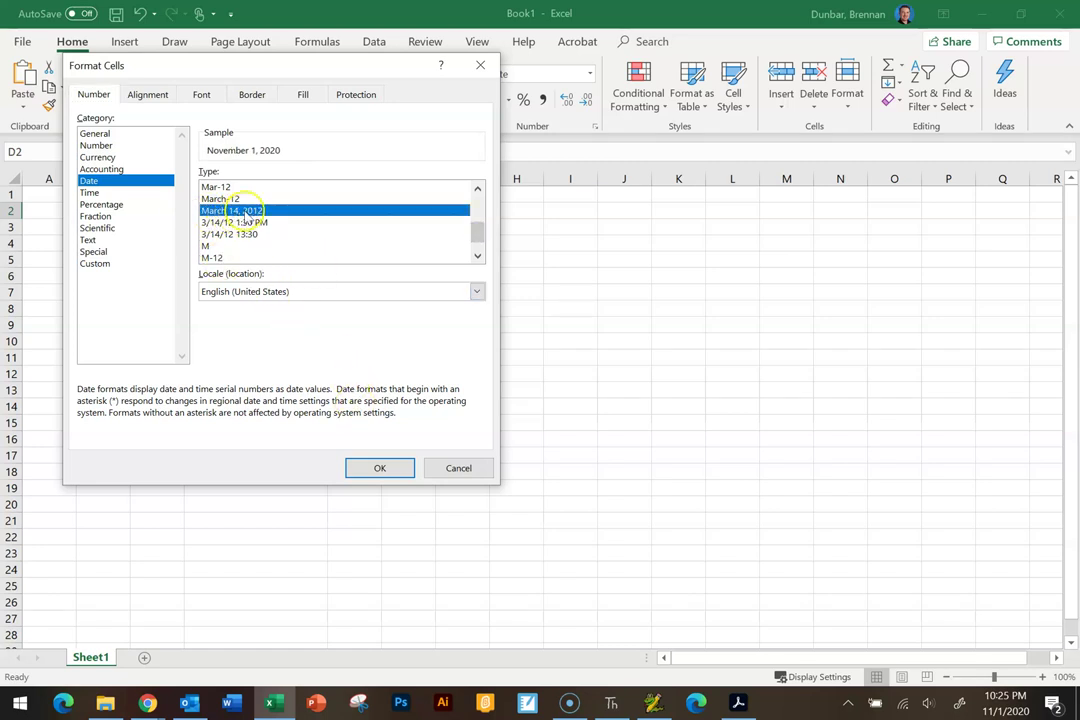
pyautogui.click(383, 469)
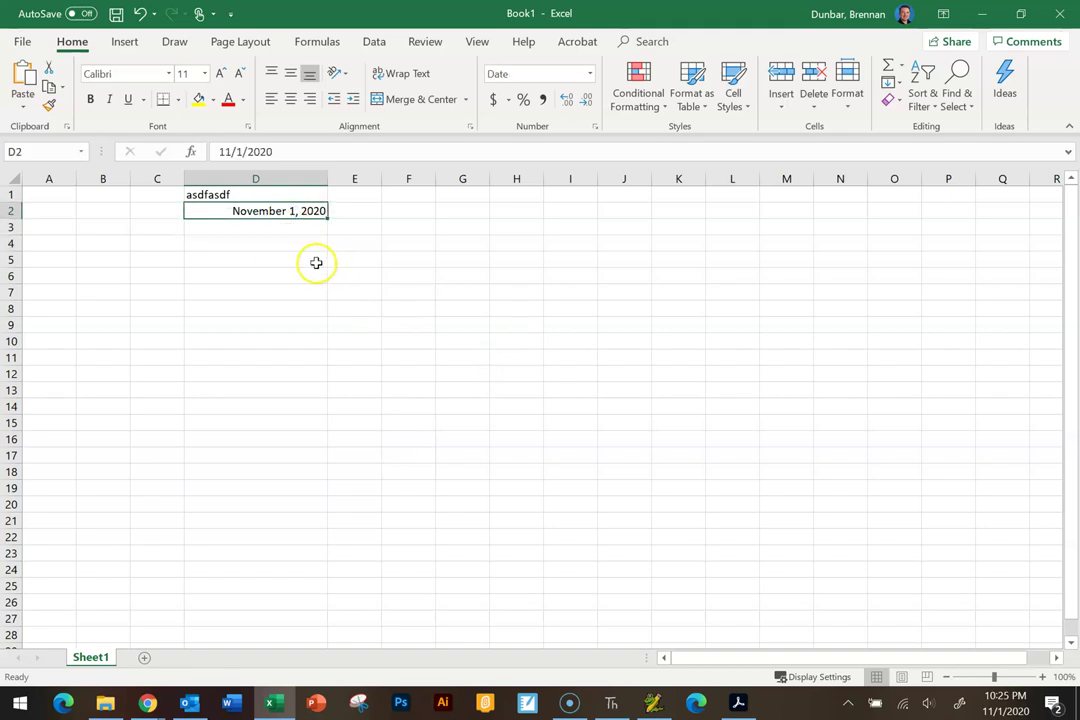
# Clear the contents of cells D1 to D3.
pyautogui.click(292, 241)
pyautogui.click(306, 228)
pyautogui.moveTo(306, 228); pyautogui.dragTo(277, 197)
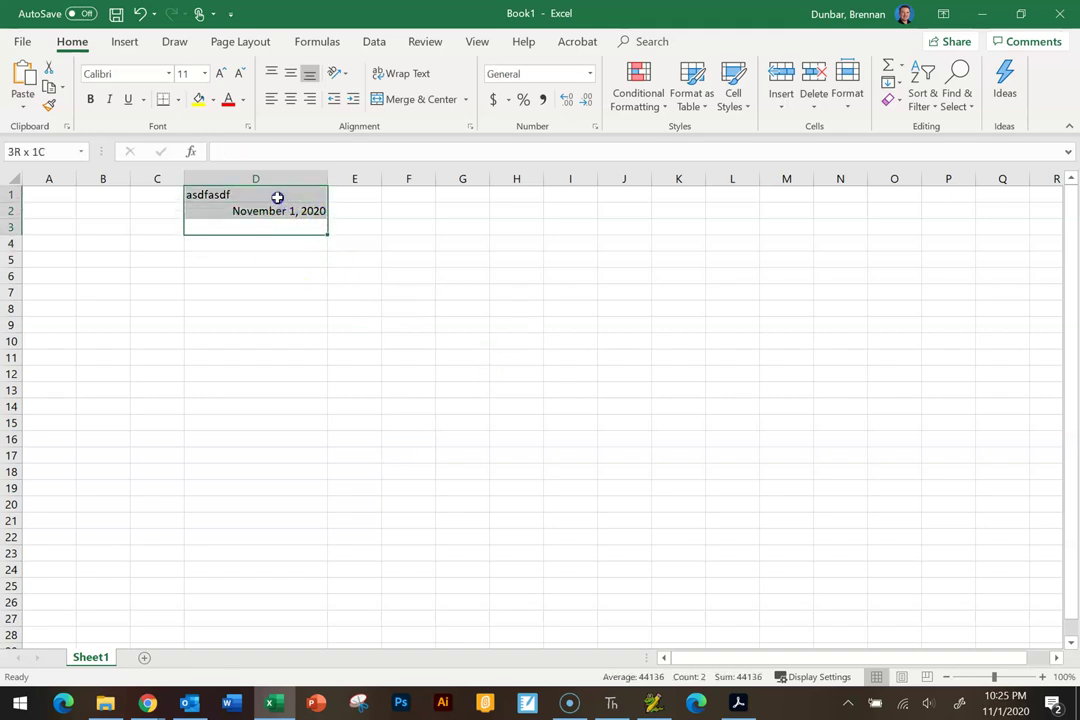
pyautogui.press('Delete')
# Enter asdf in cell E10 and again in cell D3.
pyautogui.moveTo(335, 340); pyautogui.dragTo(340, 325)
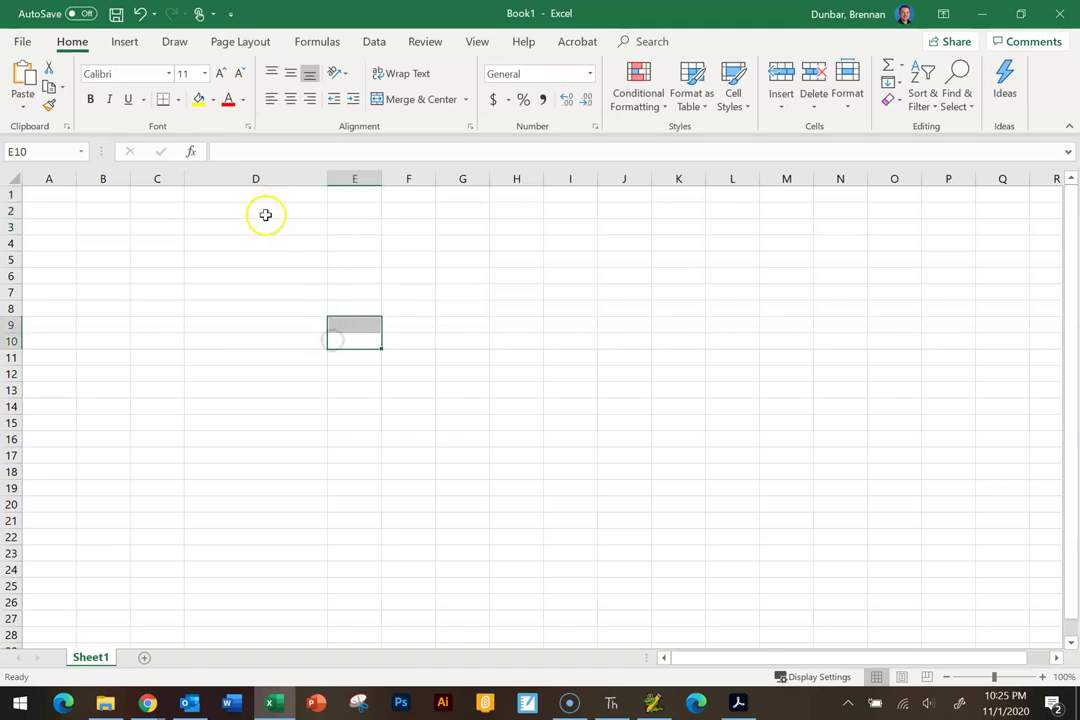
pyautogui.write('asdf')
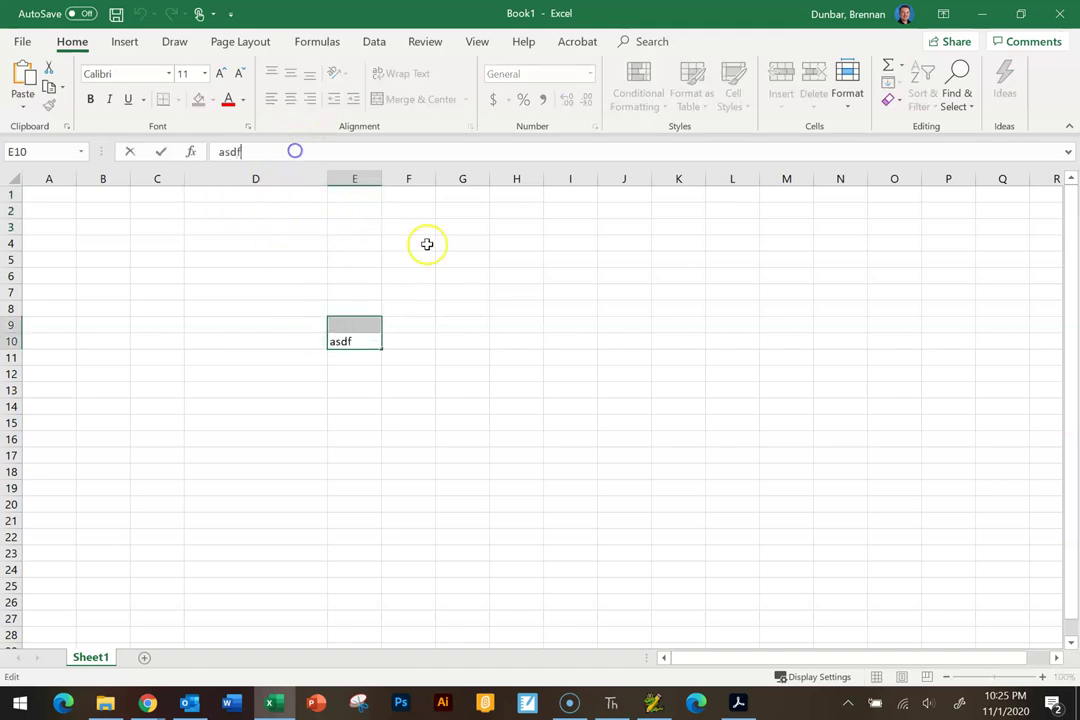
pyautogui.click(455, 258)
pyautogui.click(232, 224)
pyautogui.write('asdf')
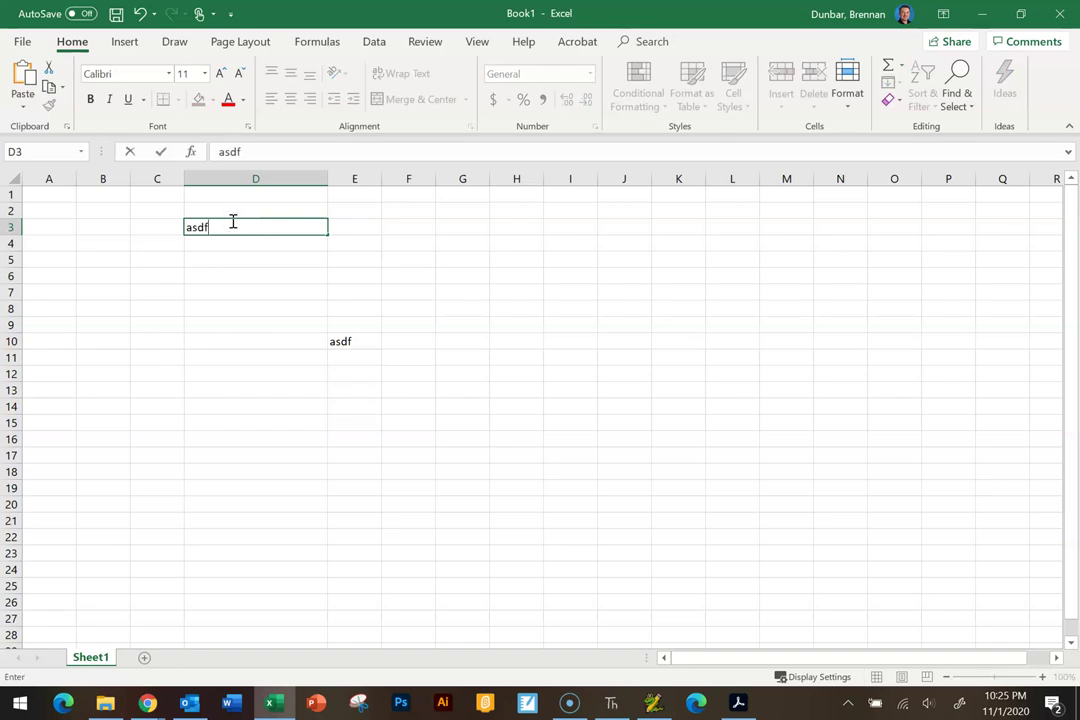
pyautogui.moveTo(355, 292); pyautogui.dragTo(362, 282)
# Compare the entries in D3 and E10 by selecting each in turn, and briefly open E10 for editing.
pyautogui.click(258, 223)
pyautogui.click(350, 340)
pyautogui.click(283, 229)
pyautogui.click(376, 346)
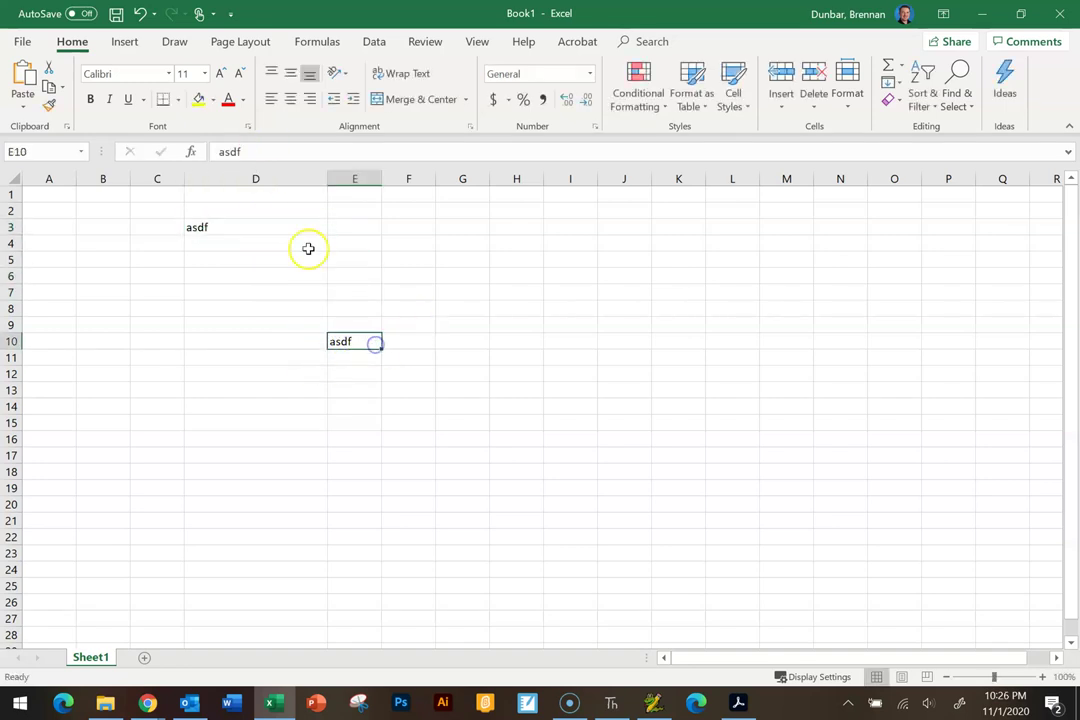
pyautogui.doubleClick(366, 344)
pyautogui.click(260, 361)
# Delete the entries in E10 and D3, and narrow column D to about the width of its neighbours.
pyautogui.click(344, 345)
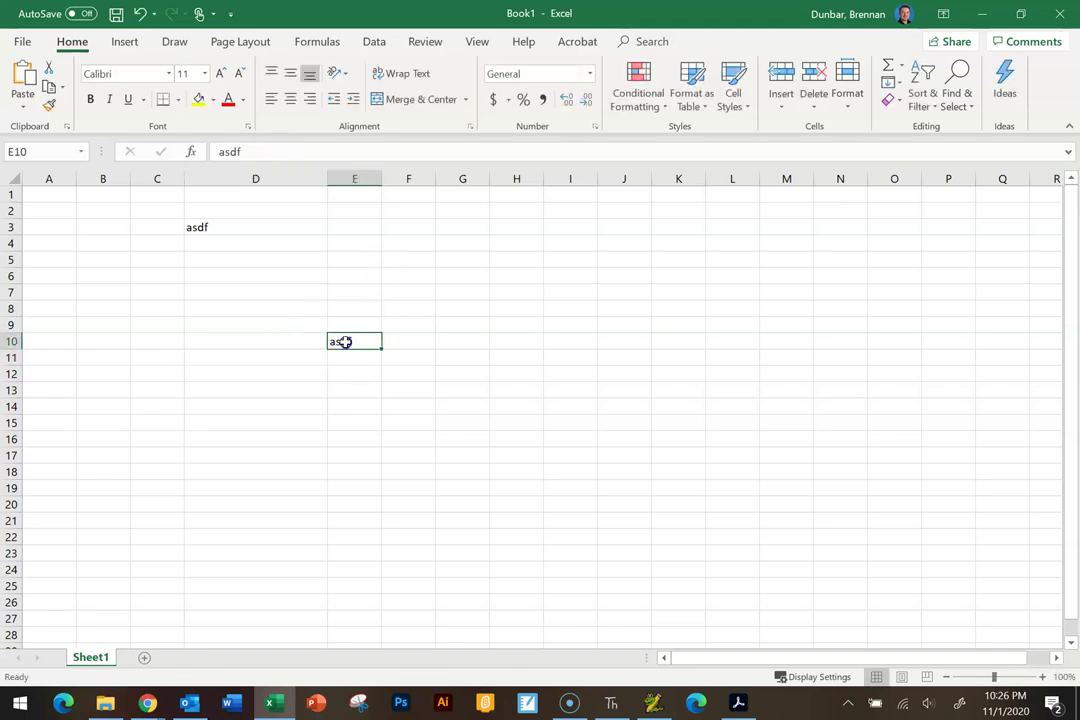
pyautogui.press('Delete')
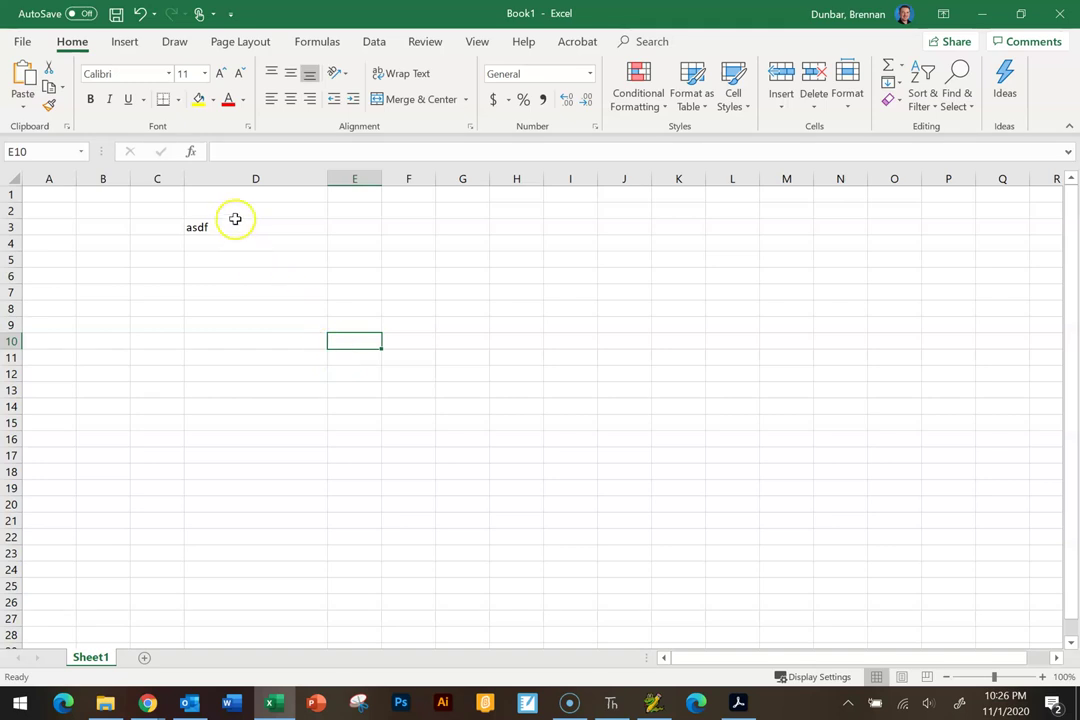
pyautogui.click(236, 224)
pyautogui.press('Delete')
pyautogui.moveTo(328, 185); pyautogui.dragTo(235, 179)
pyautogui.click(488, 304)
pyautogui.click(345, 258)
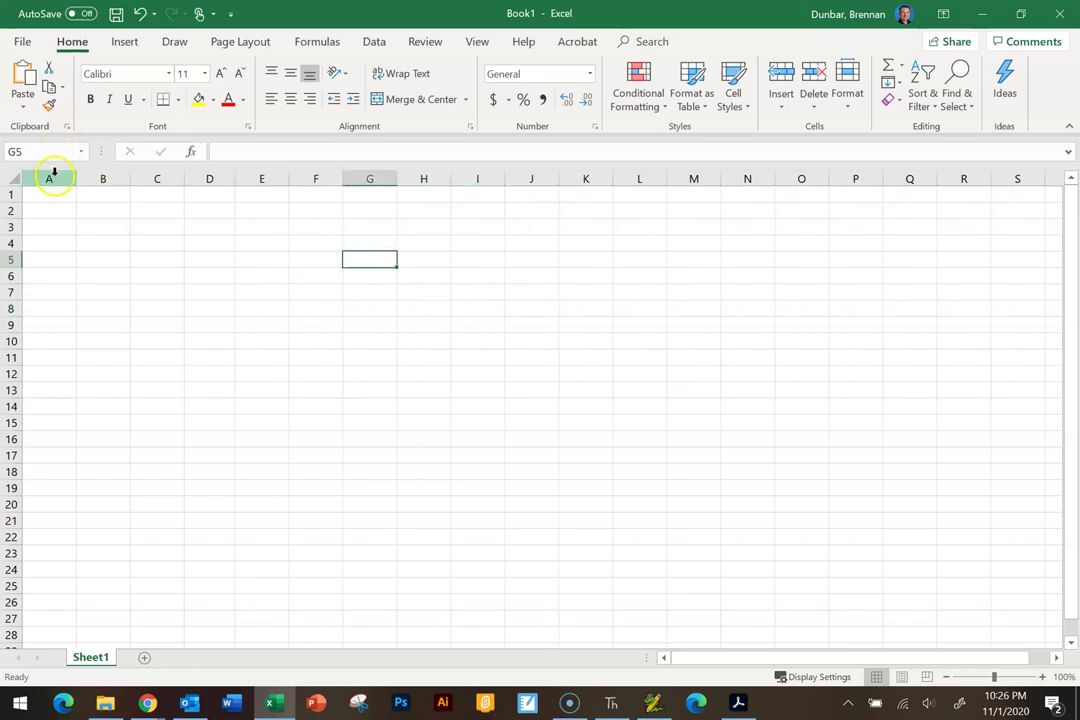
pyautogui.click(24, 41)
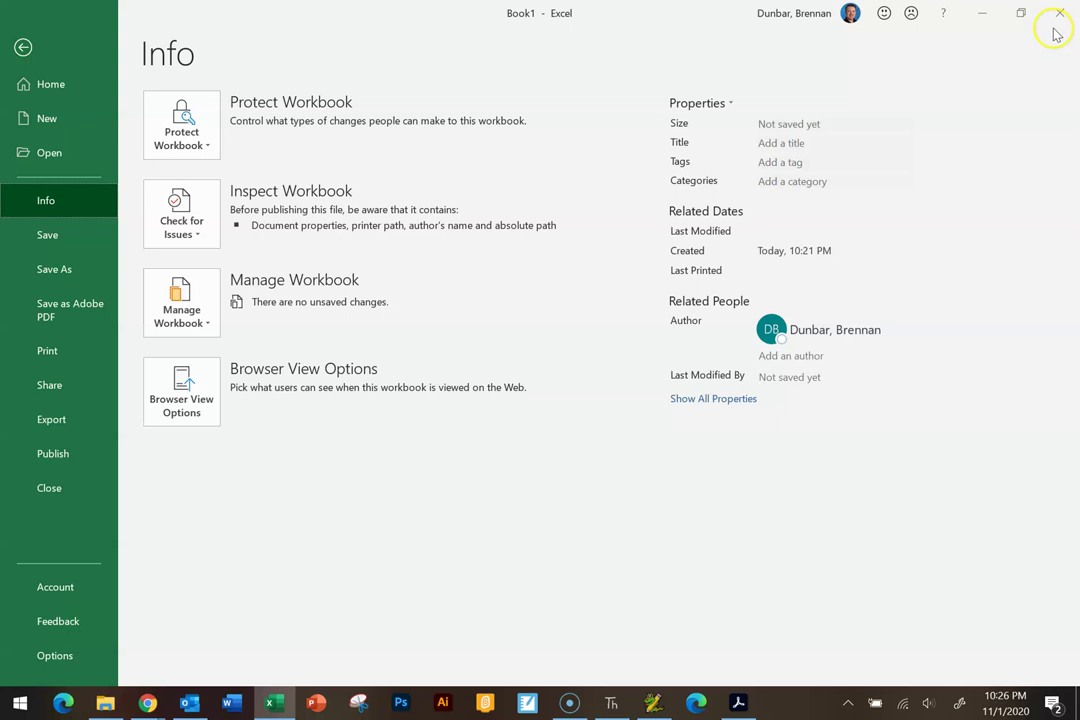
pyautogui.press('Escape')
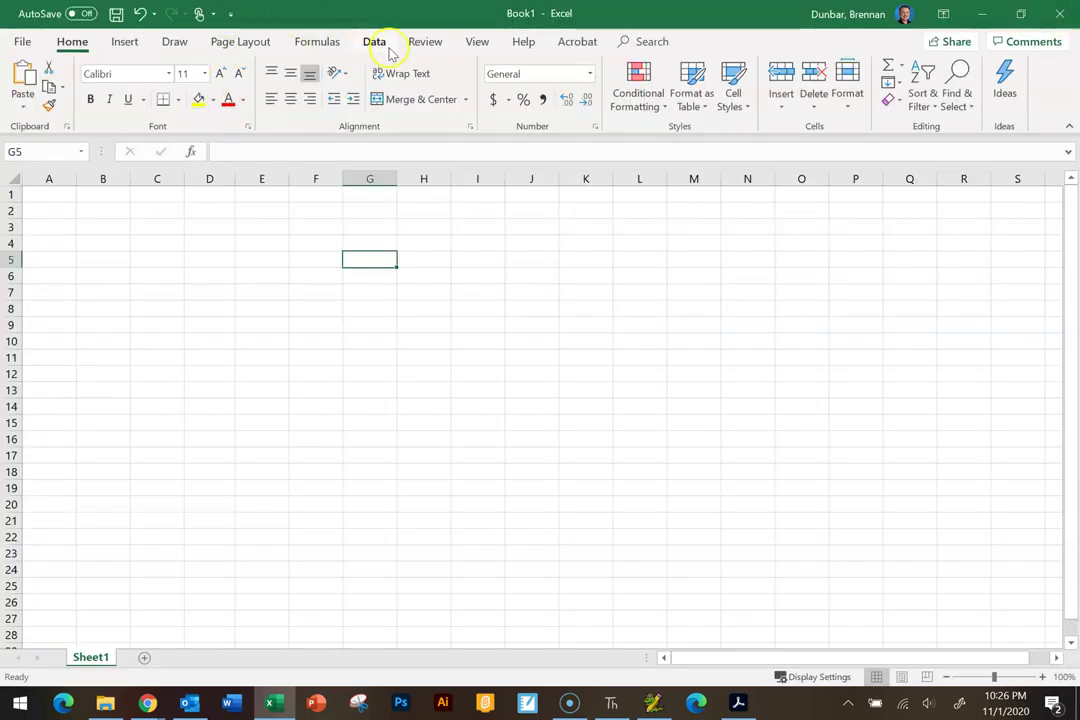
pyautogui.click(122, 42)
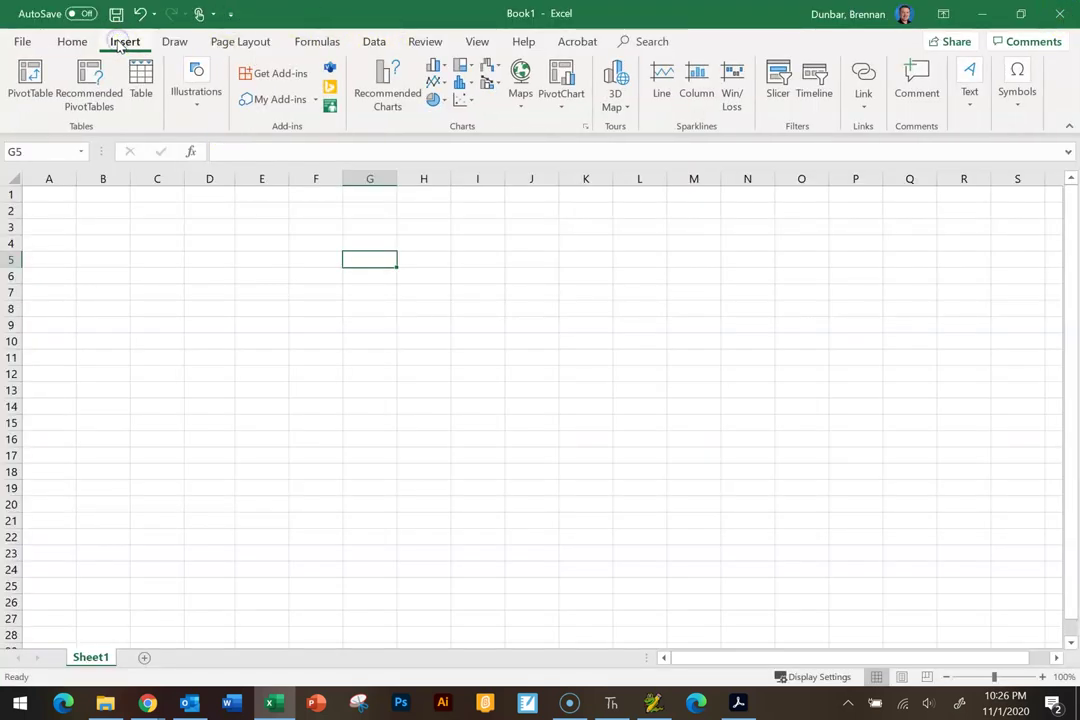
# Start a text/CSV data import of ExcelStats.txt from the Documents folder and reposition its preview window.
pyautogui.click(373, 44)
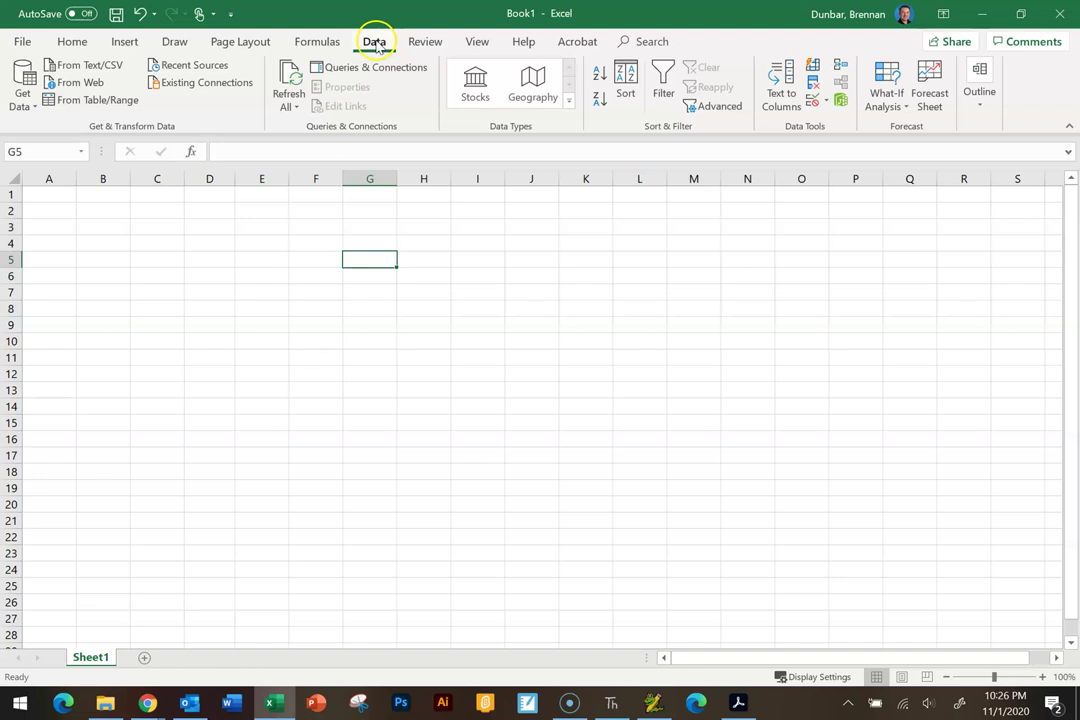
pyautogui.click(82, 70)
pyautogui.click(88, 65)
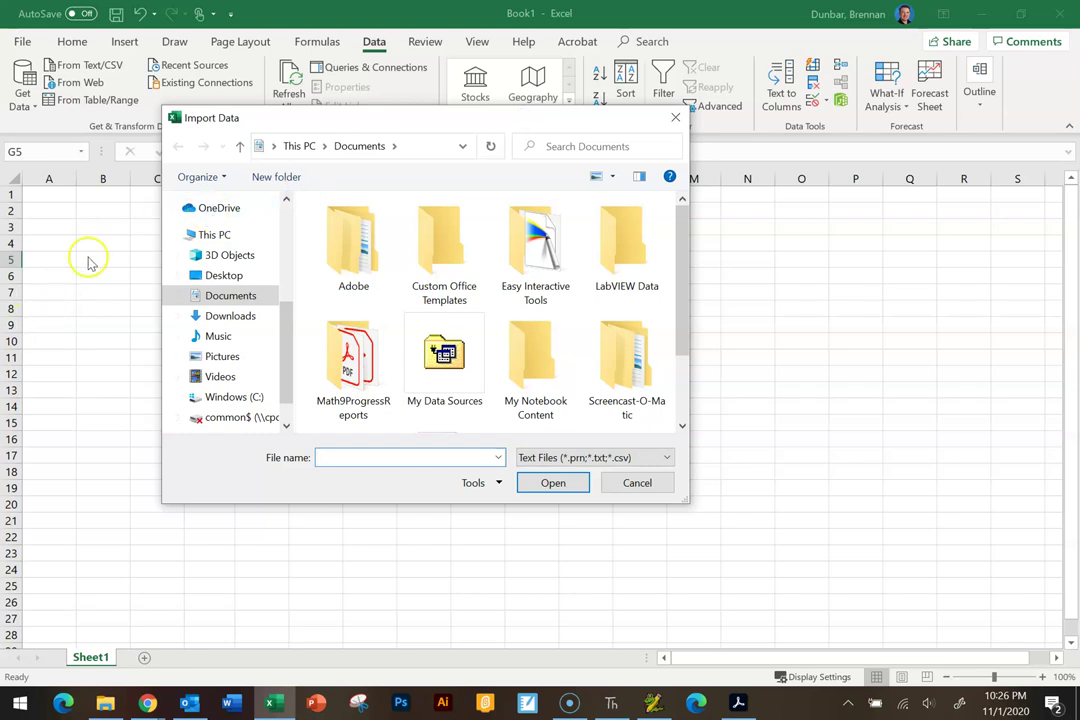
pyautogui.moveTo(448, 123); pyautogui.dragTo(431, 74)
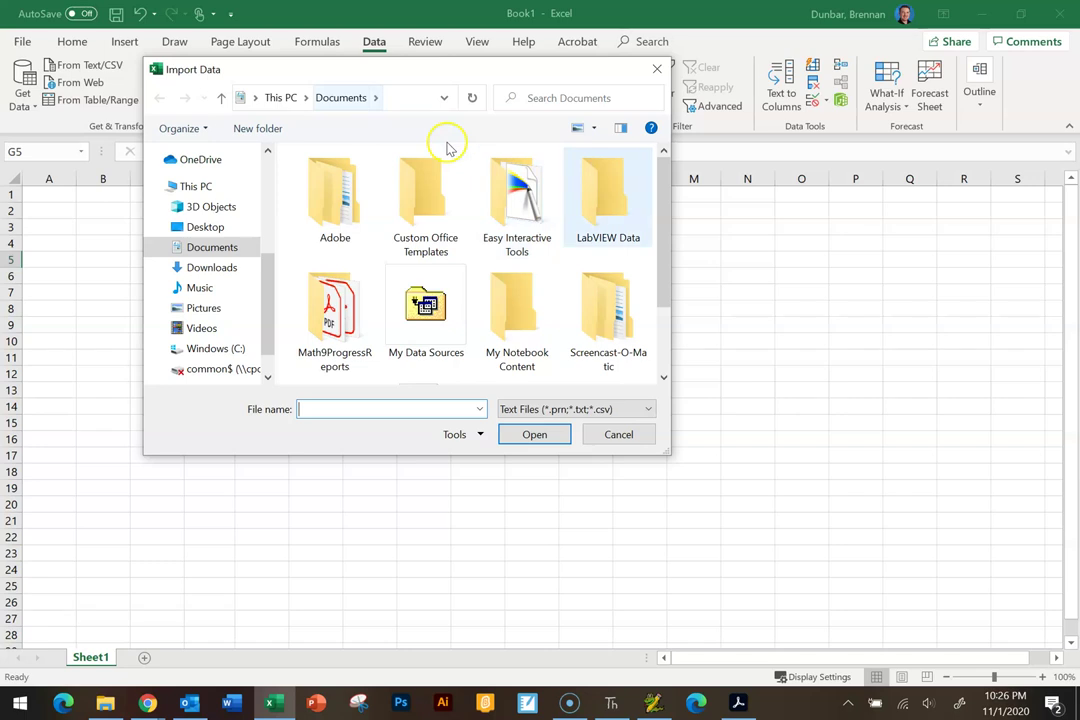
pyautogui.moveTo(668, 229); pyautogui.dragTo(668, 340)
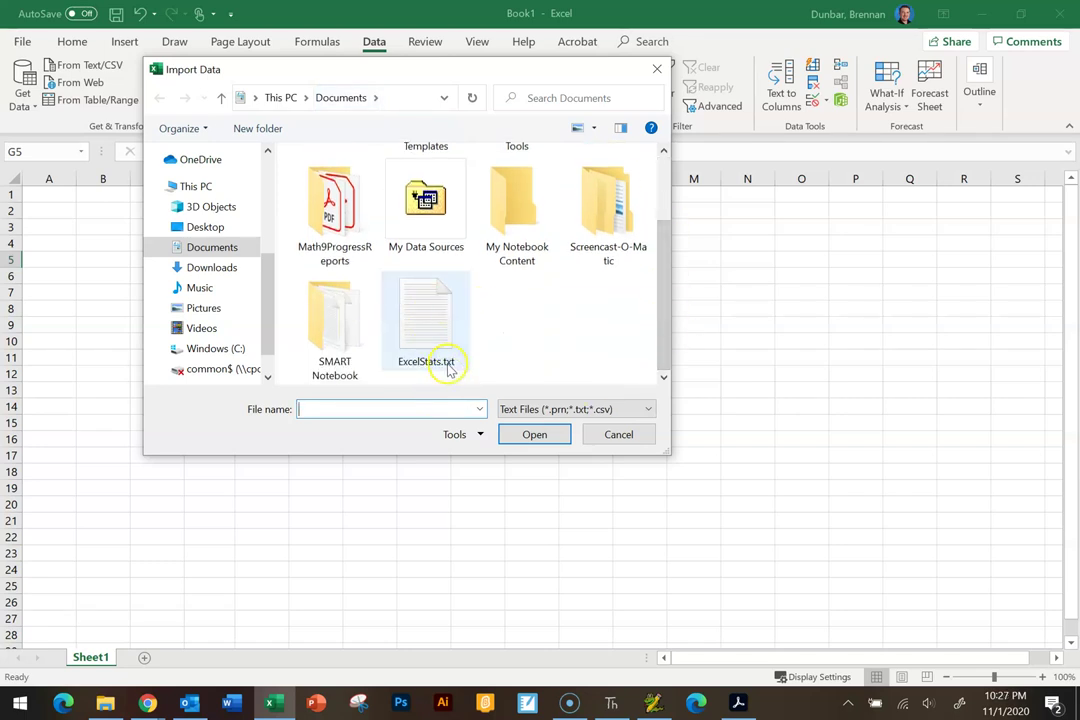
pyautogui.click(432, 331)
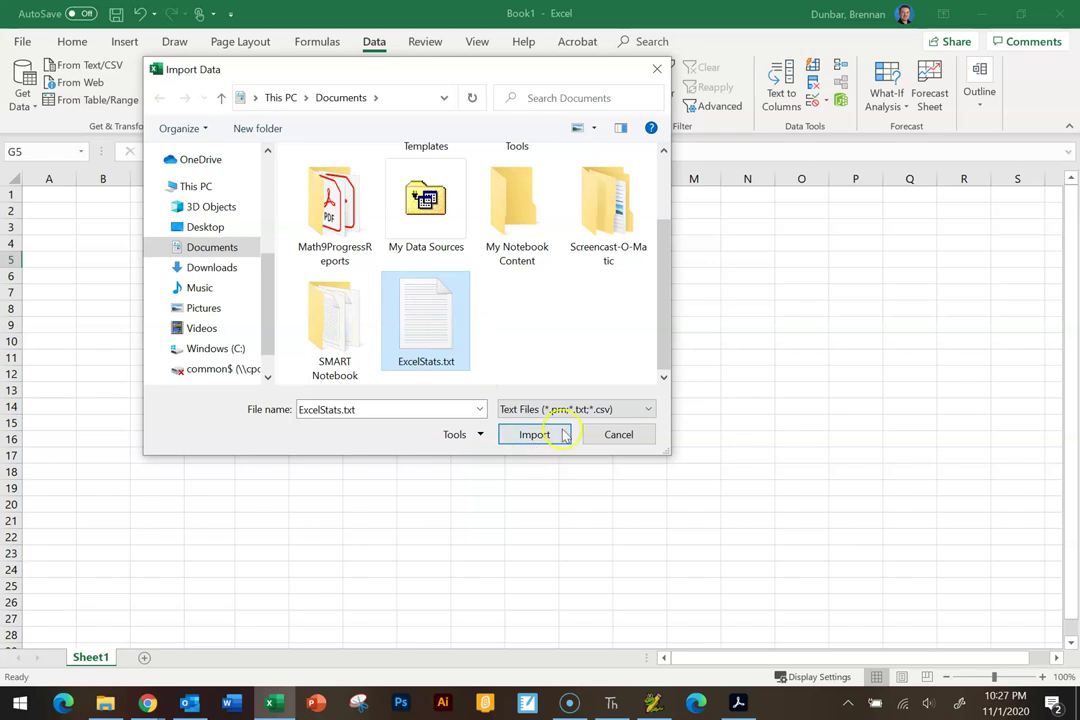
pyautogui.click(541, 437)
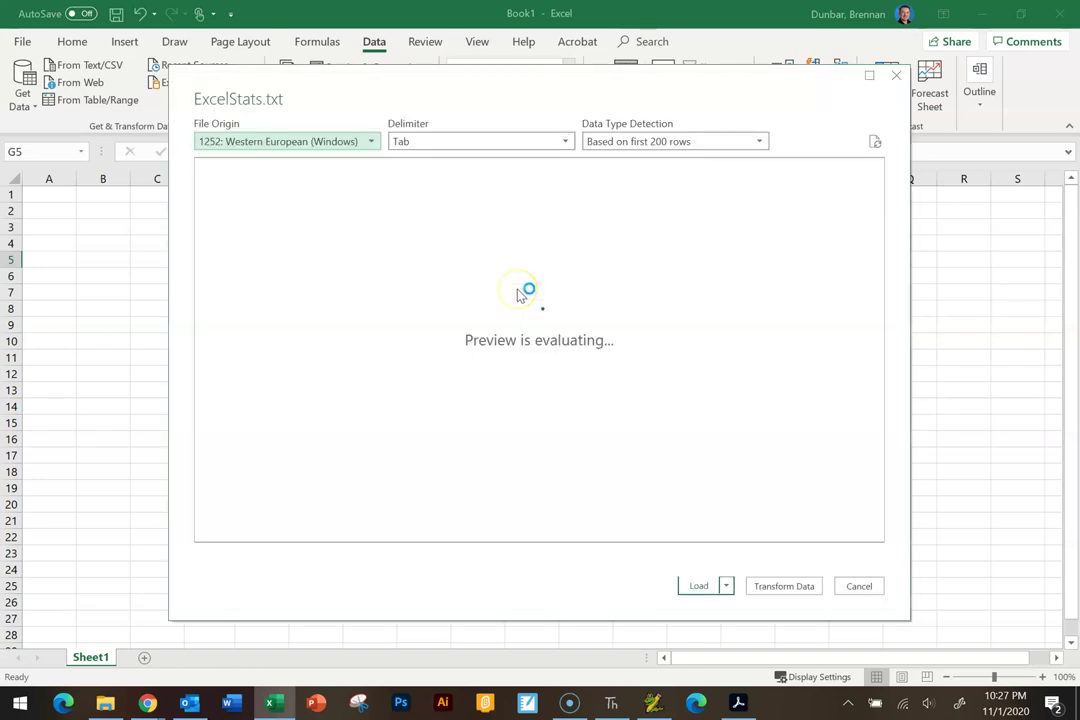
pyautogui.moveTo(547, 67); pyautogui.dragTo(493, 80)
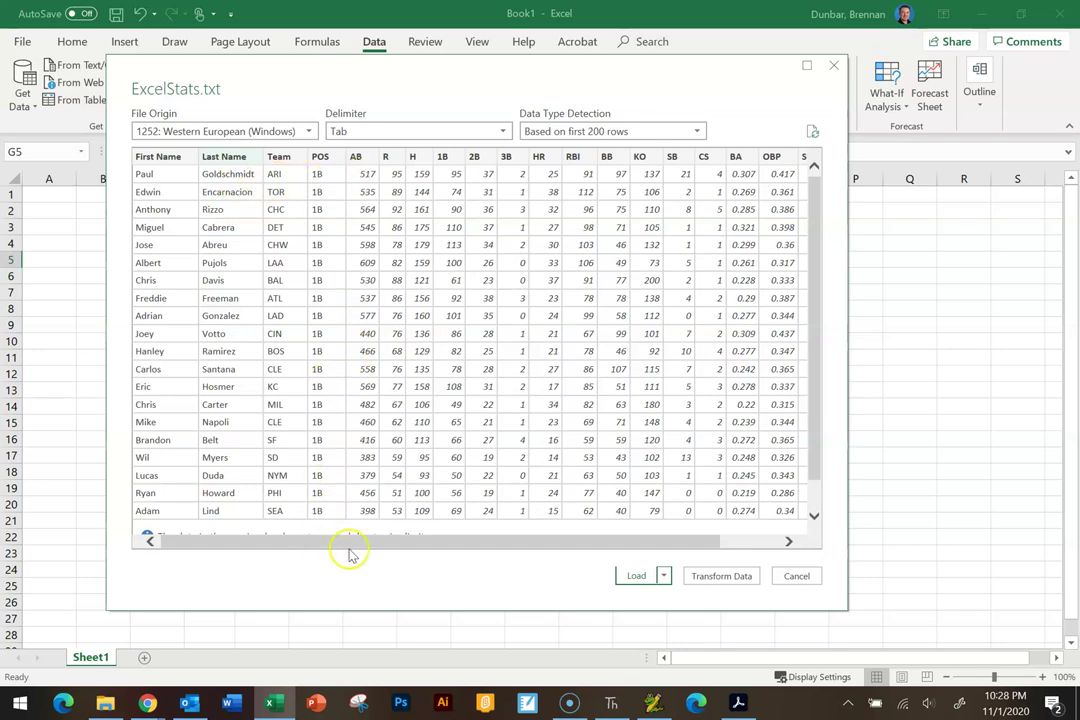
# Switch to Chrome, open MLB_Stats_2016.txt from the course page and examine the gaps separating its columns.
pyautogui.moveTo(143, 706)
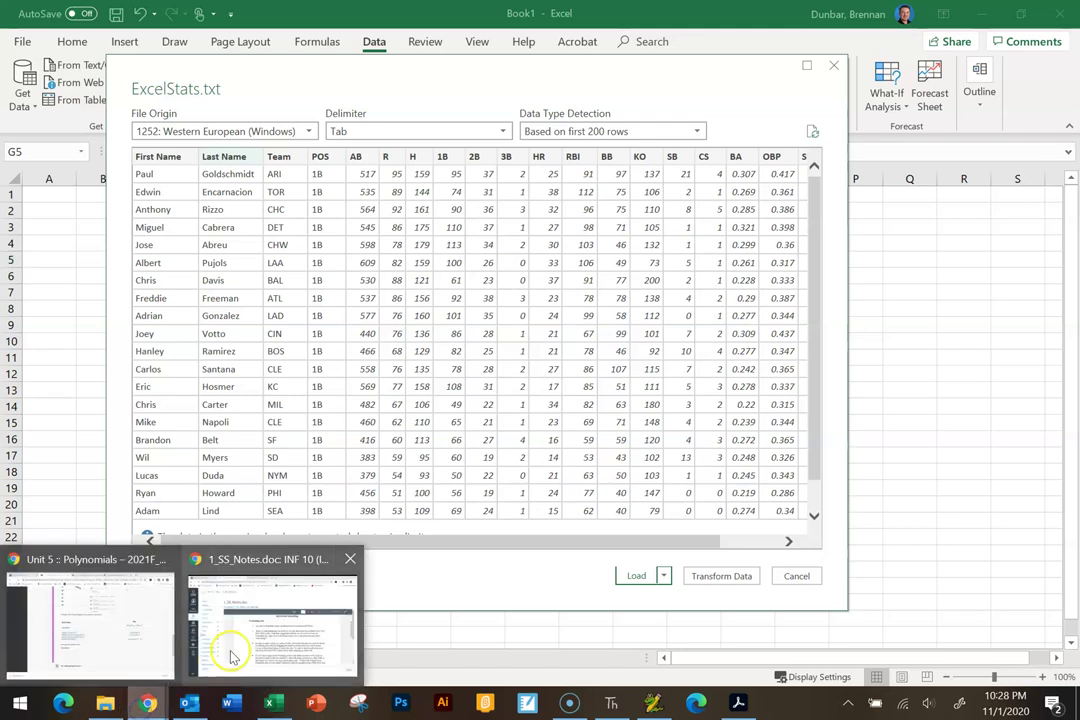
pyautogui.click(118, 642)
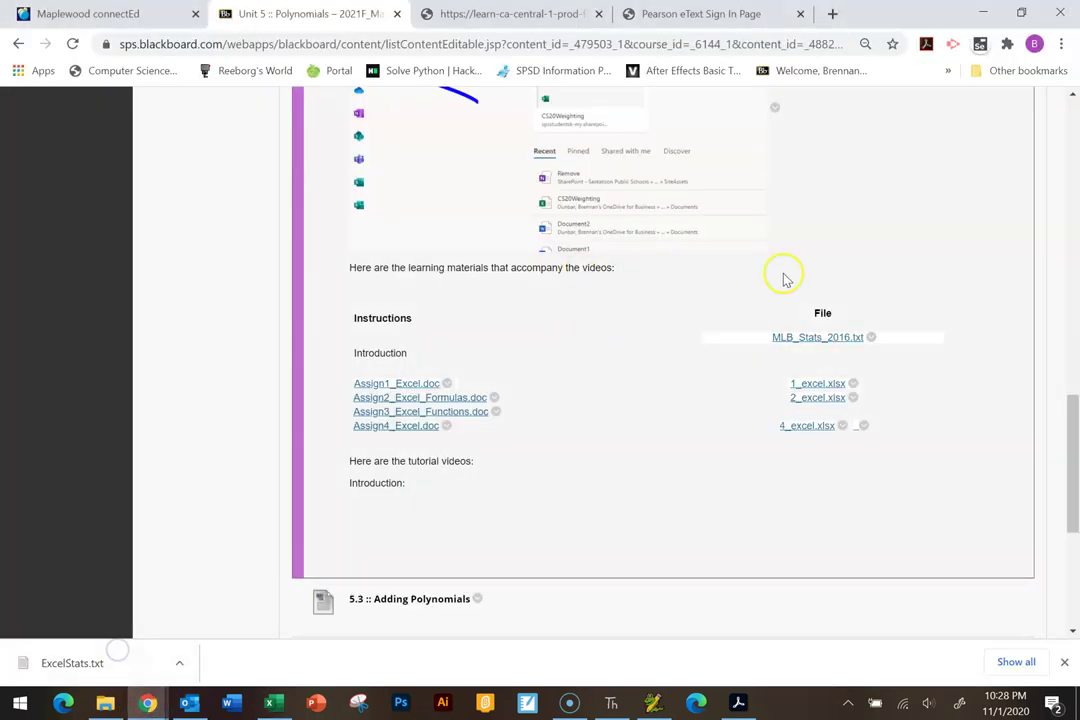
pyautogui.click(840, 340)
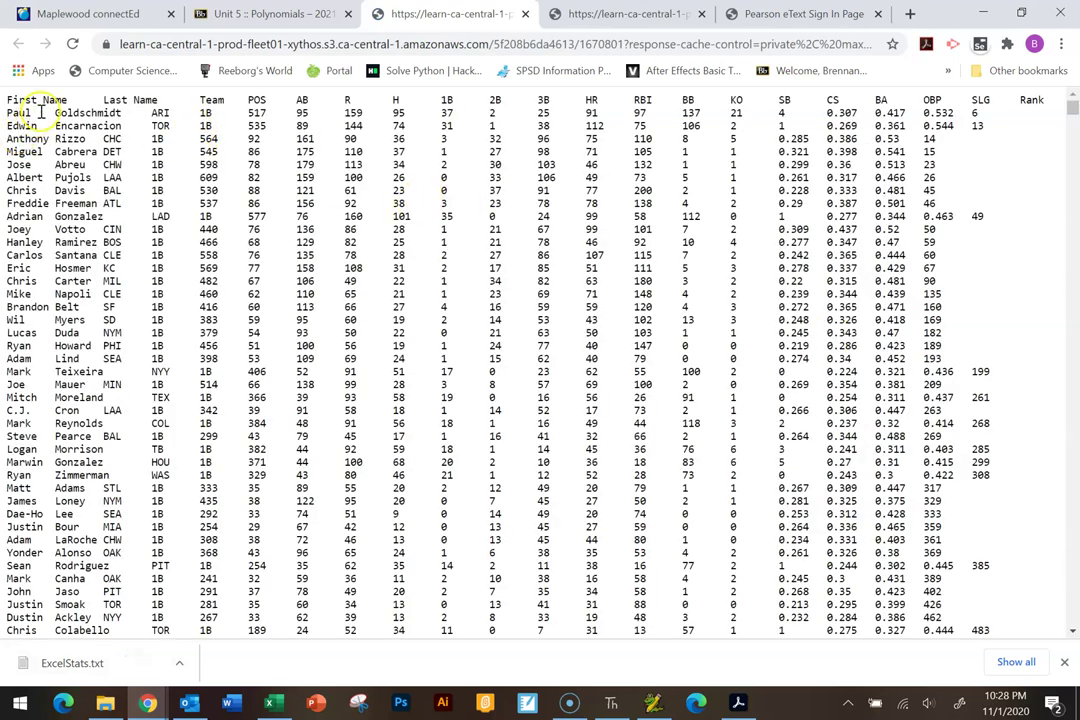
pyautogui.moveTo(158, 100); pyautogui.dragTo(291, 99)
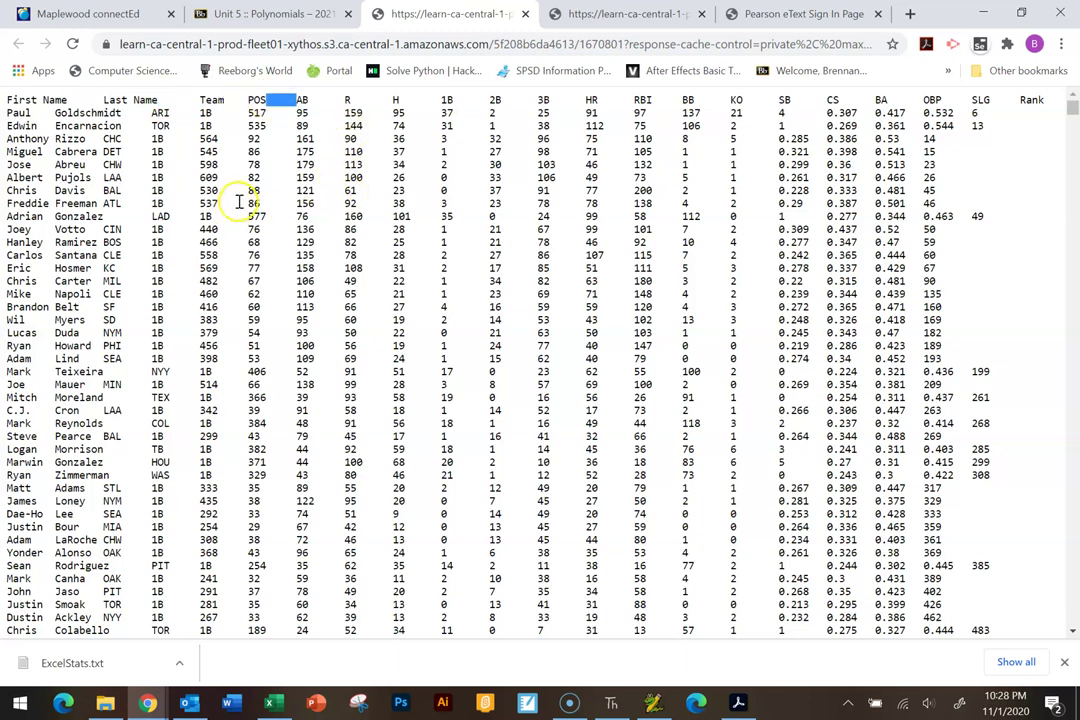
pyautogui.moveTo(313, 97); pyautogui.dragTo(330, 95)
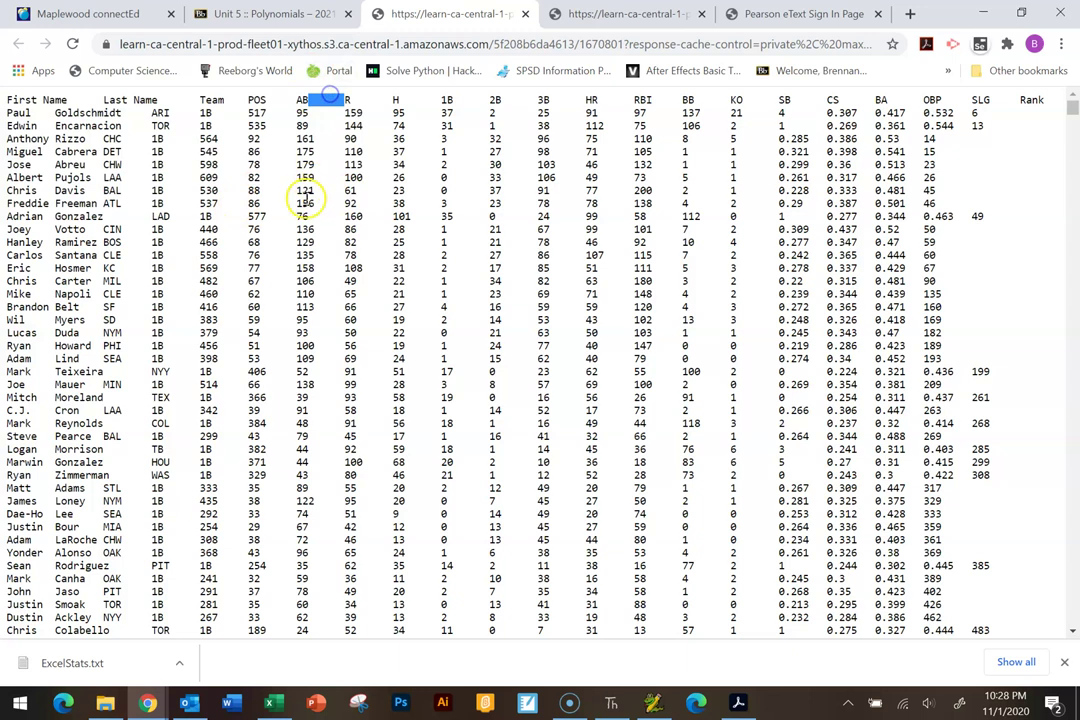
pyautogui.click(375, 96)
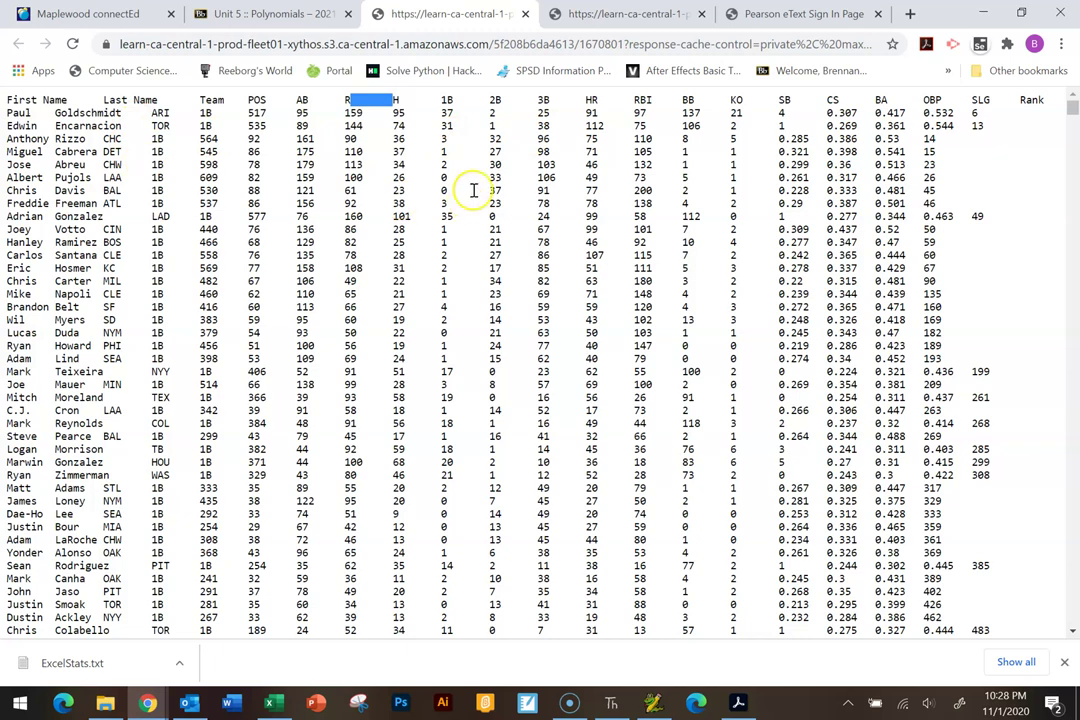
pyautogui.moveTo(393, 151); pyautogui.dragTo(280, 361)
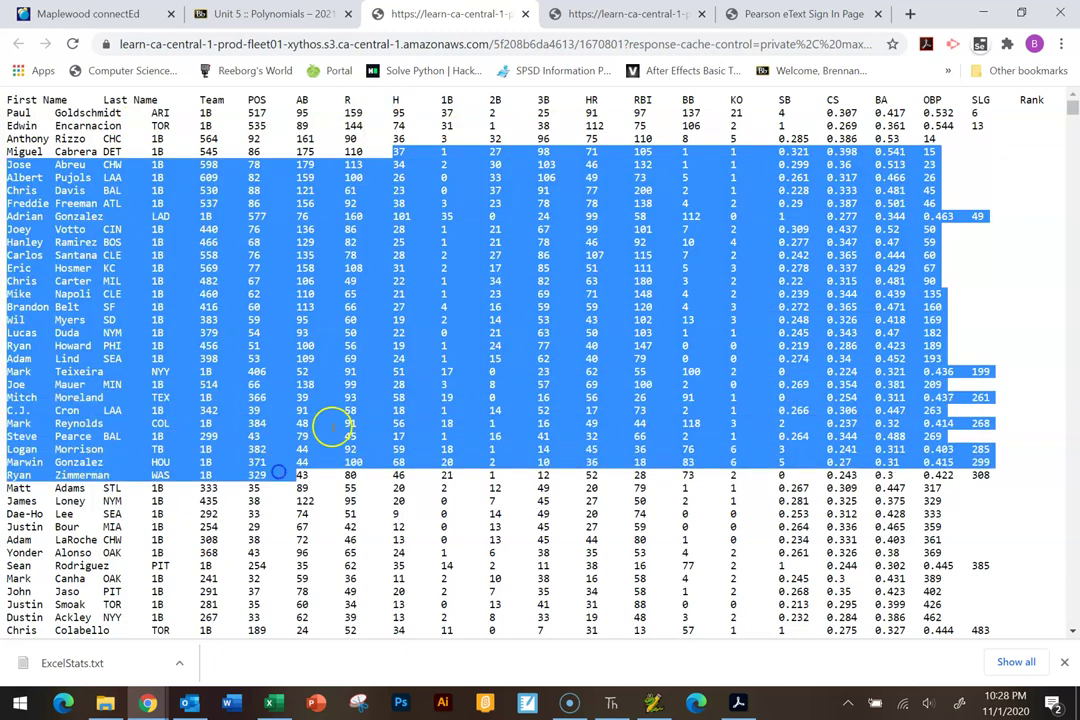
pyautogui.click(284, 220)
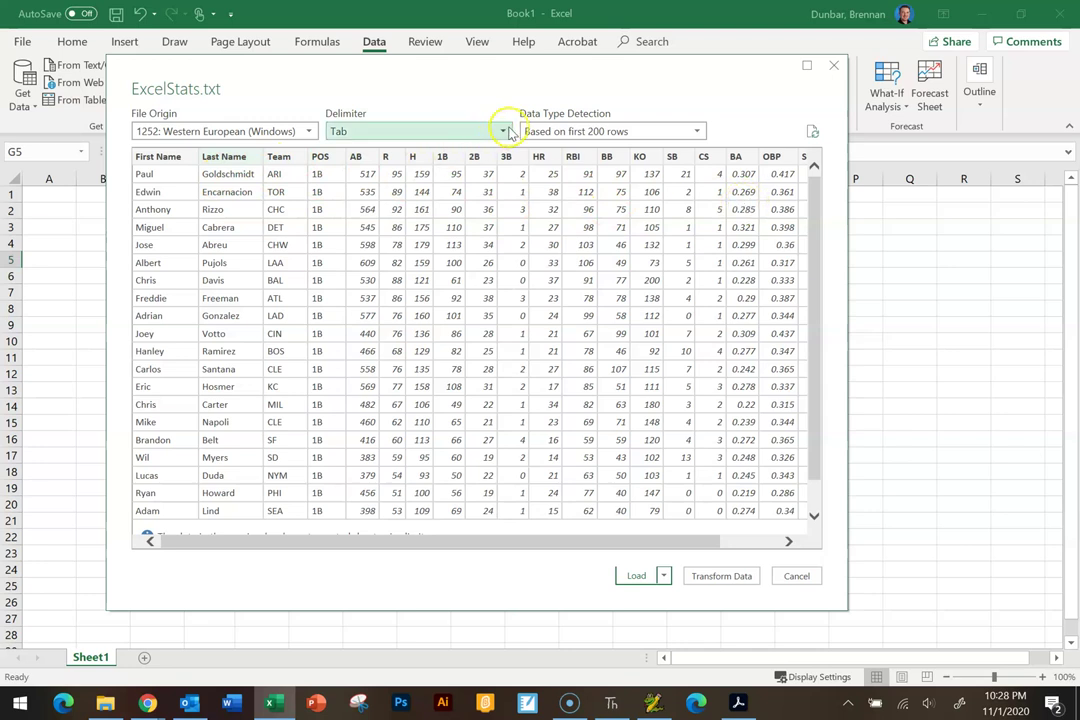
# Try Comma as the import delimiter in Excel, and compare against the raw statistics text in Chrome.
pyautogui.click(505, 131)
pyautogui.click(458, 166)
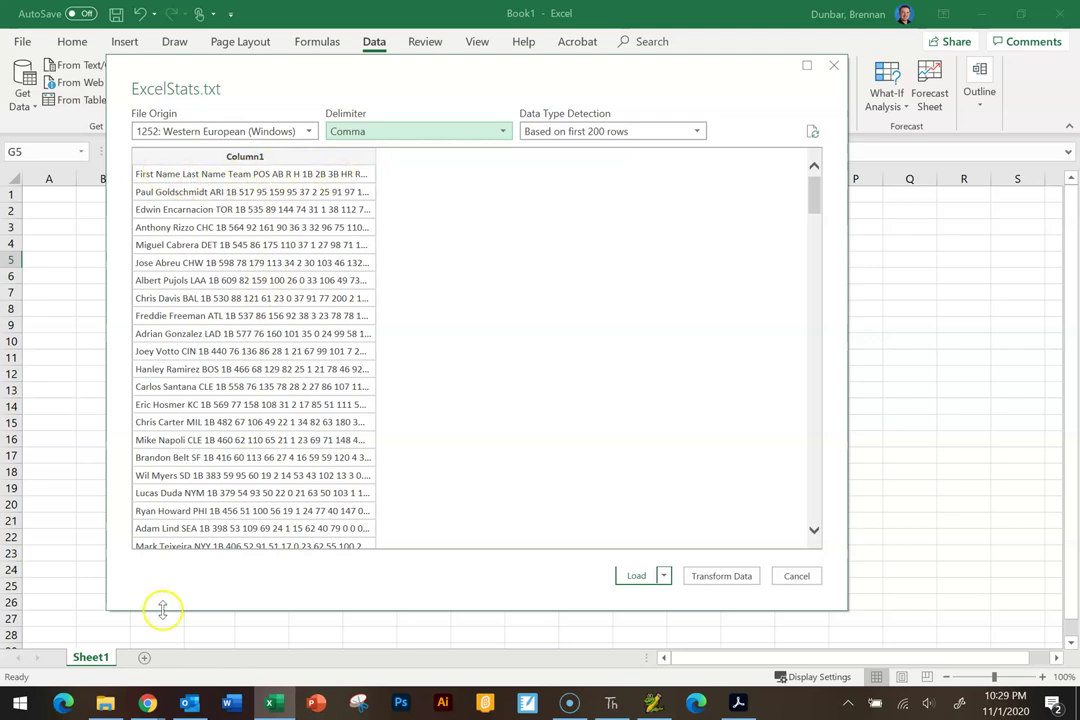
pyautogui.moveTo(147, 703)
pyautogui.click(90, 615)
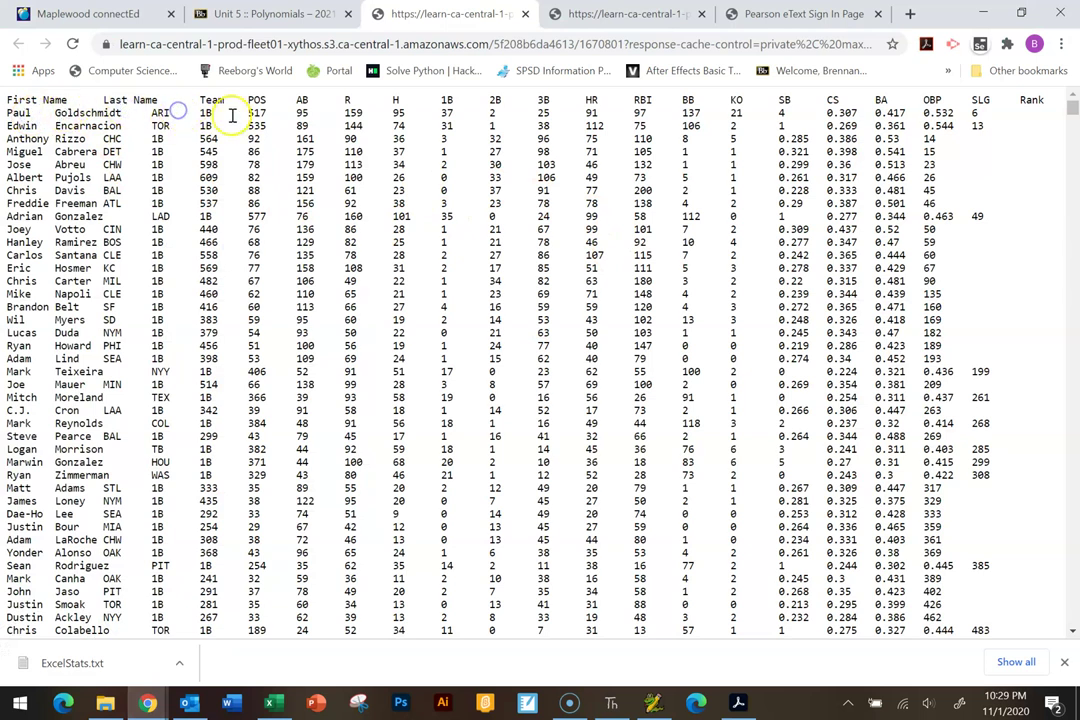
pyautogui.click(31, 115)
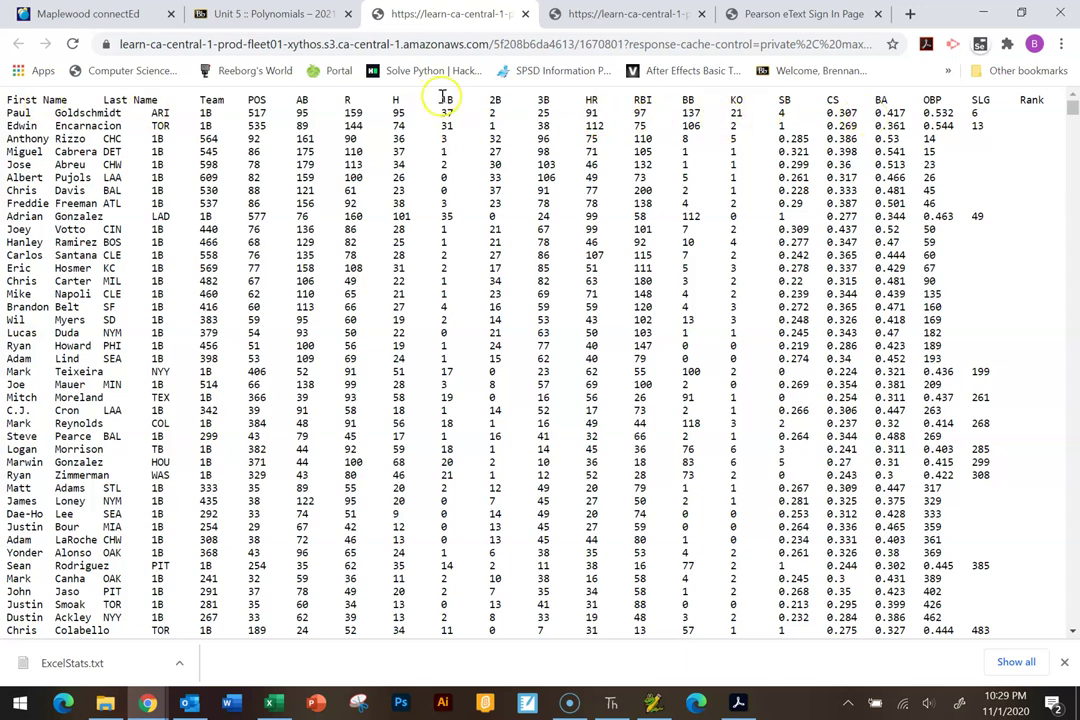
pyautogui.click(269, 703)
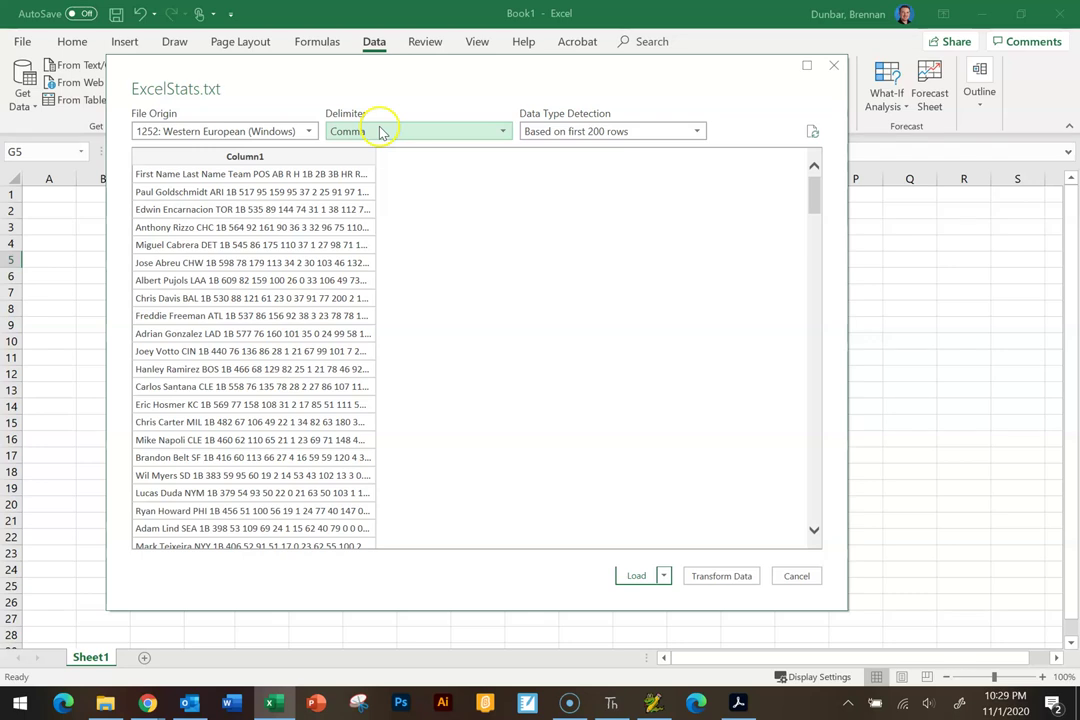
# Set the import delimiter to Tab, load the ExcelStats data into the workbook and close the queries pane.
pyautogui.click(503, 131)
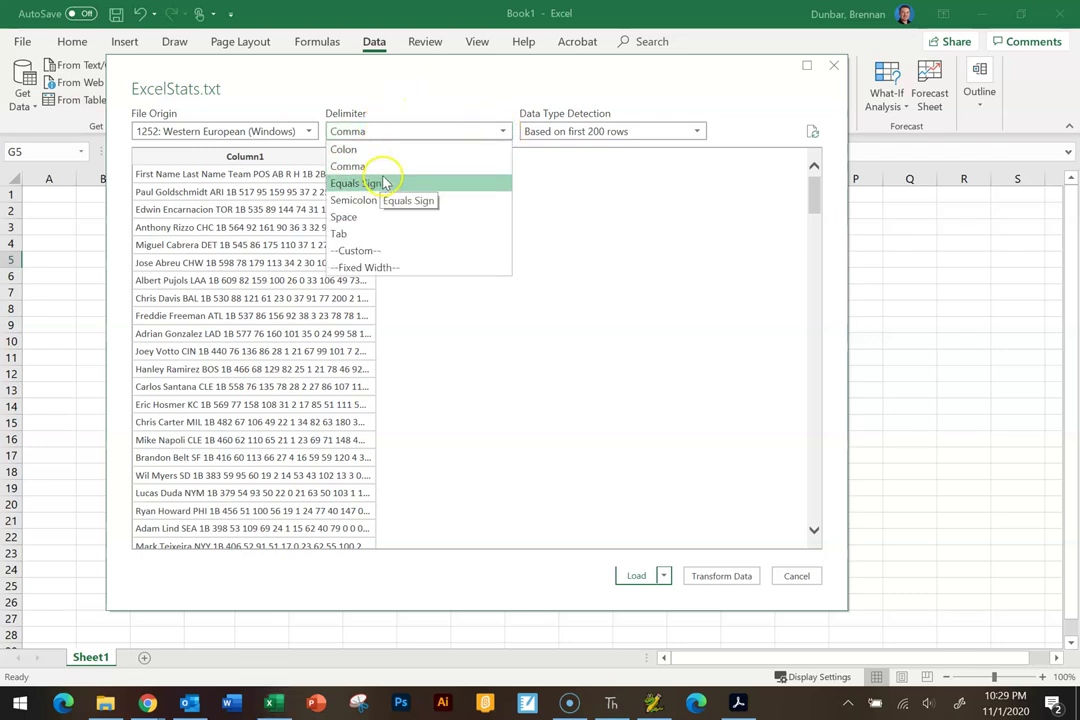
pyautogui.click(379, 238)
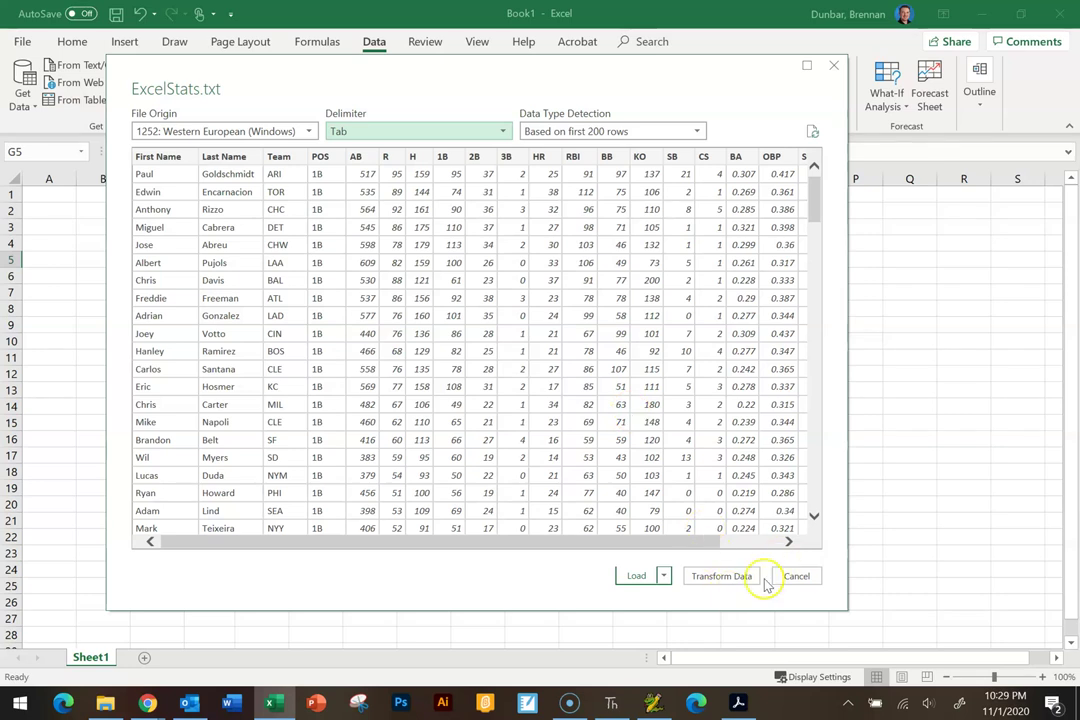
pyautogui.click(664, 576)
pyautogui.click(638, 576)
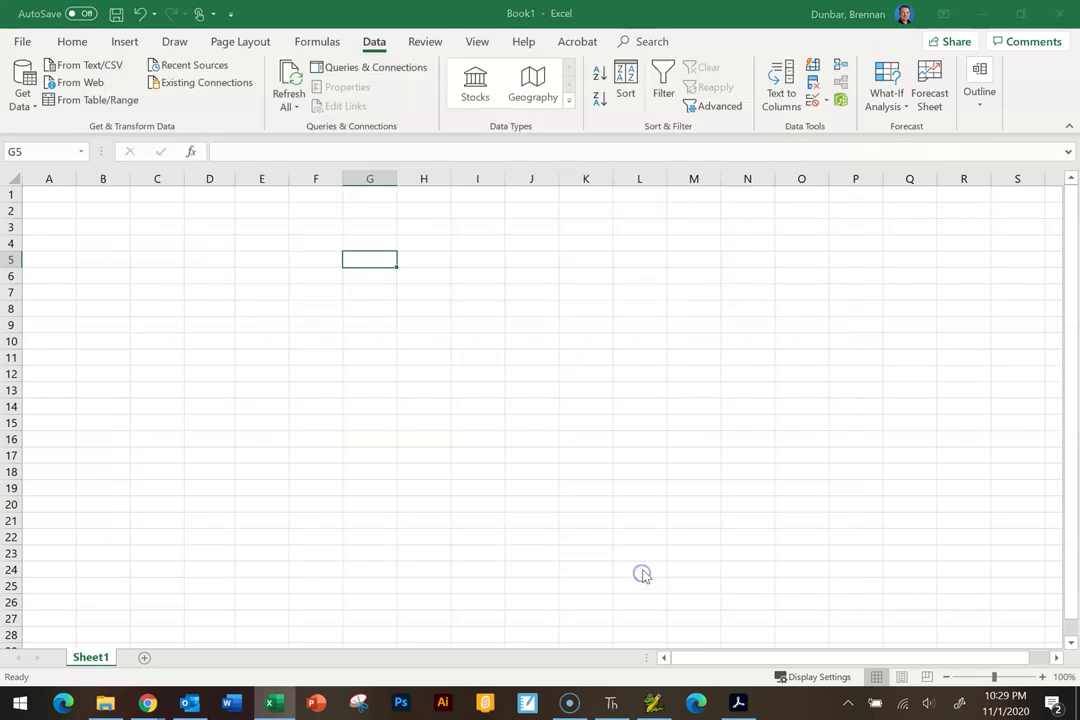
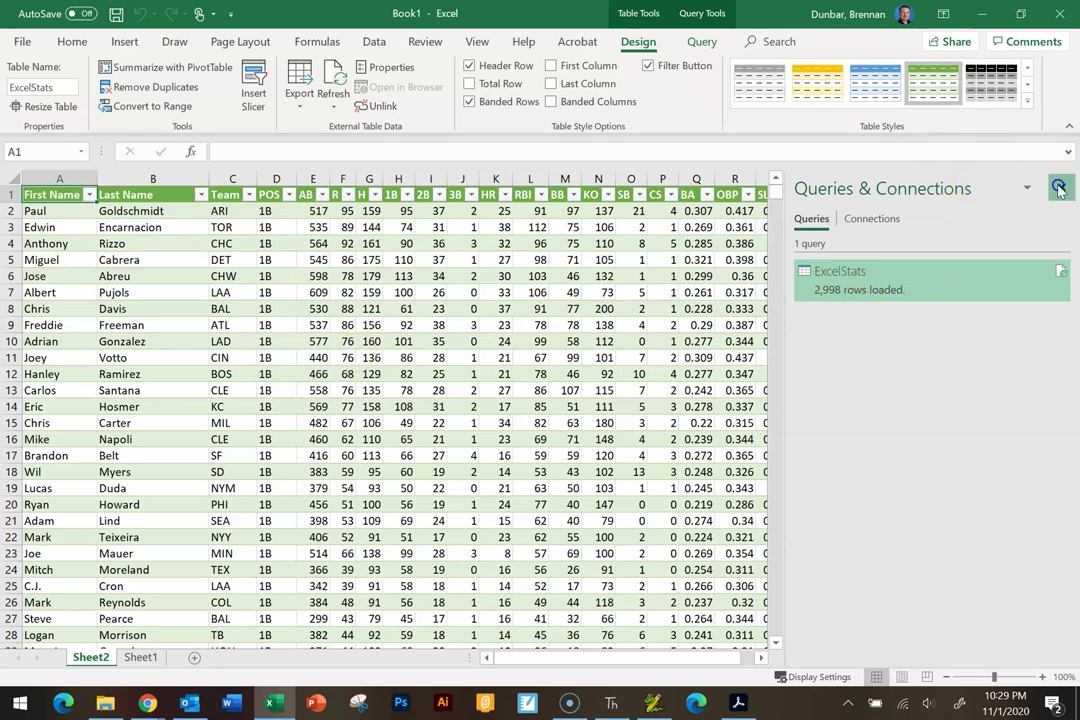
pyautogui.click(1061, 188)
# Try the yellow table style on the imported statistics table, and reapply the green banded style.
pyautogui.click(600, 272)
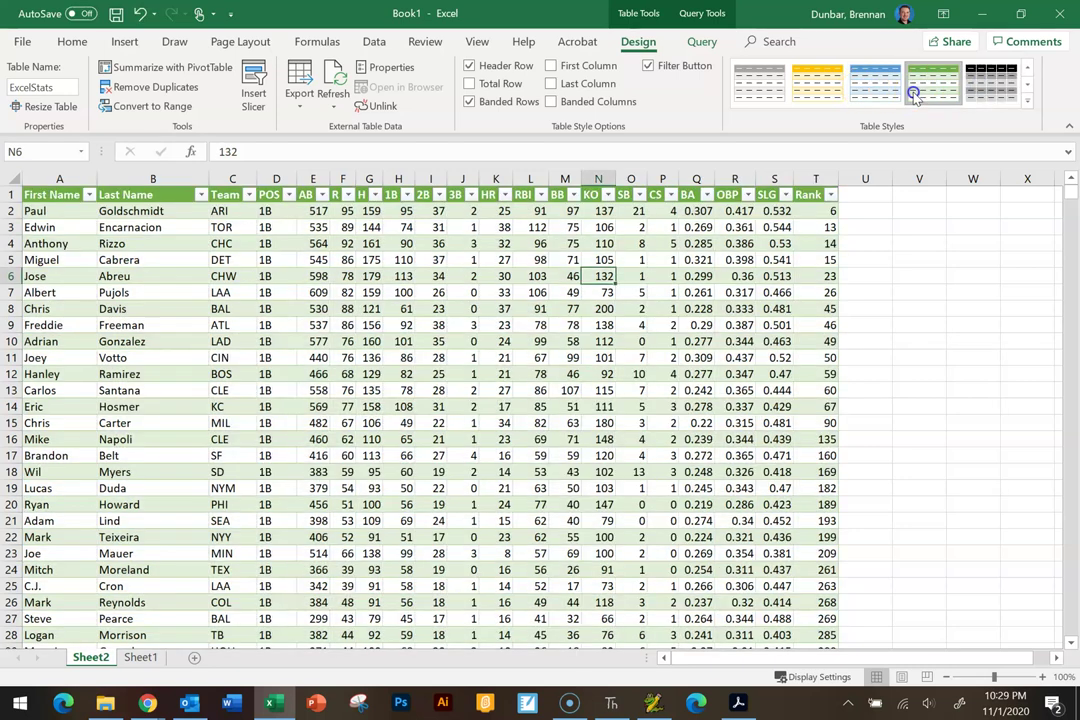
pyautogui.click(818, 92)
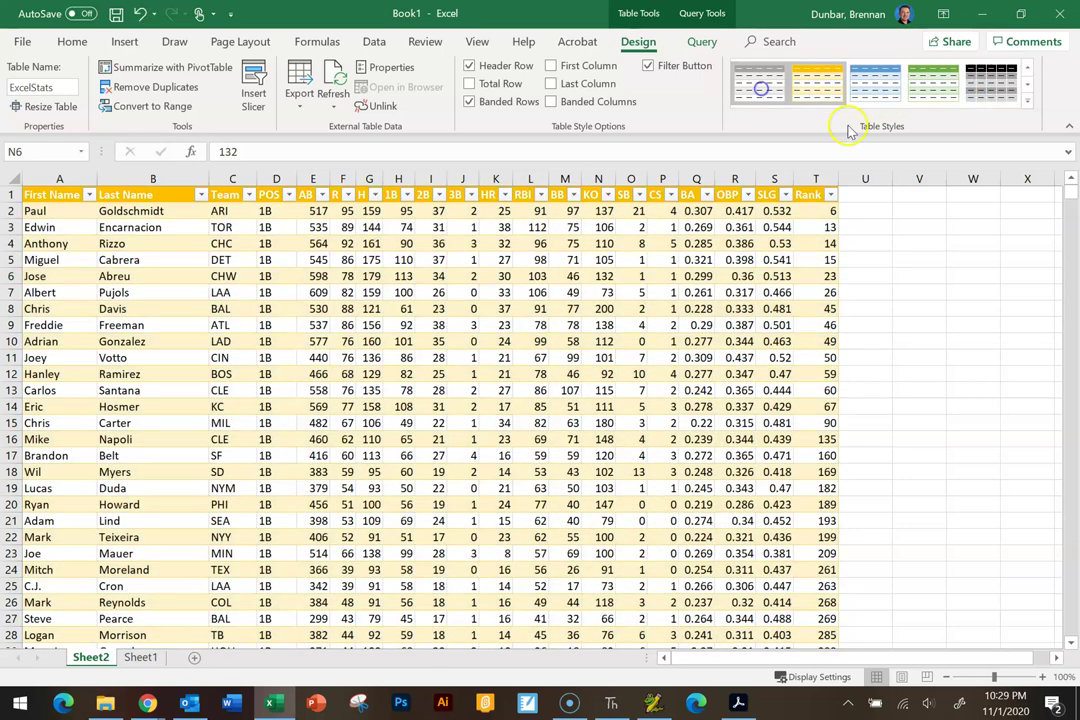
pyautogui.click(933, 85)
pyautogui.click(919, 291)
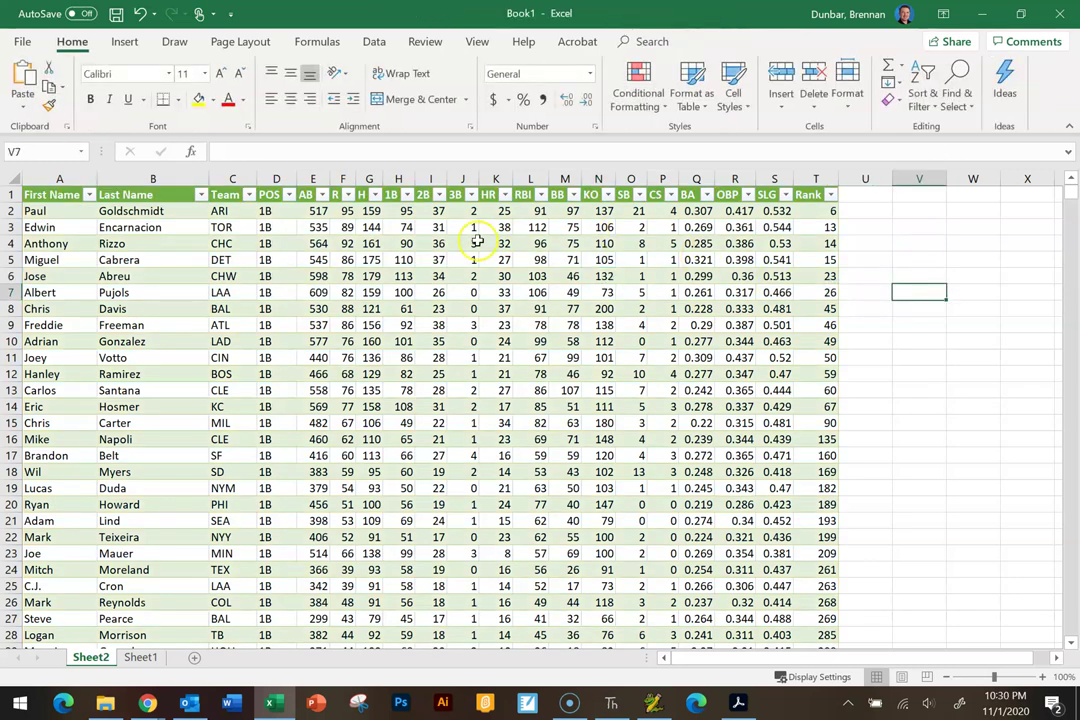
pyautogui.scroll(-12, 325, 305)
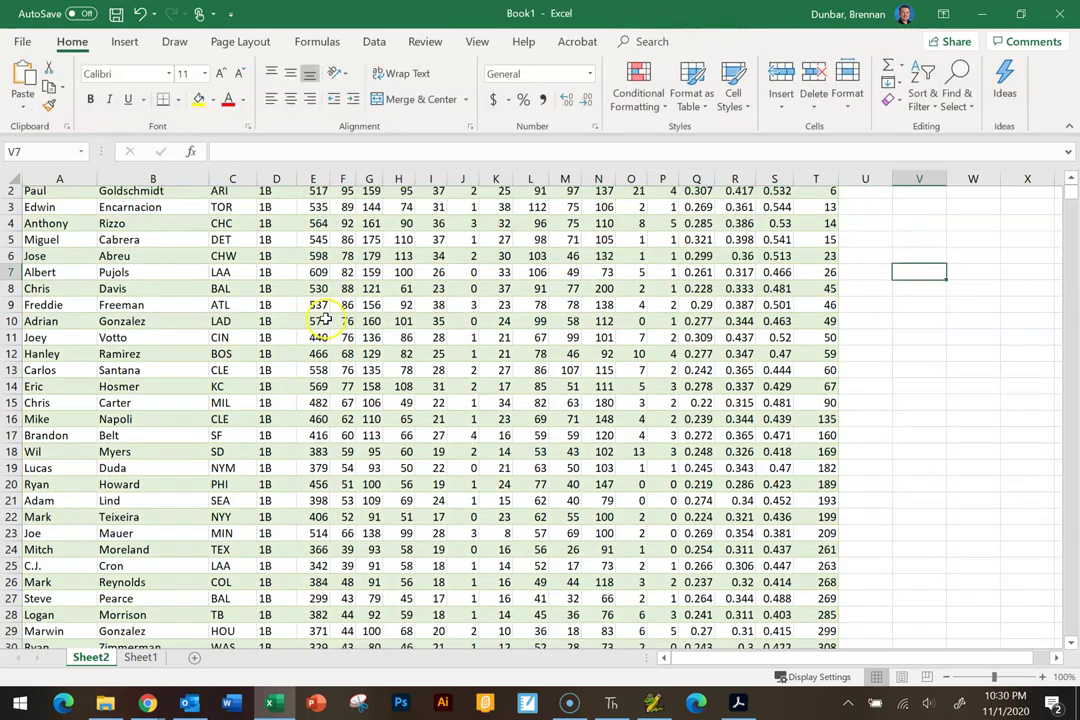
pyautogui.scroll(6, 330, 302)
pyautogui.scroll(6, 330, 302)
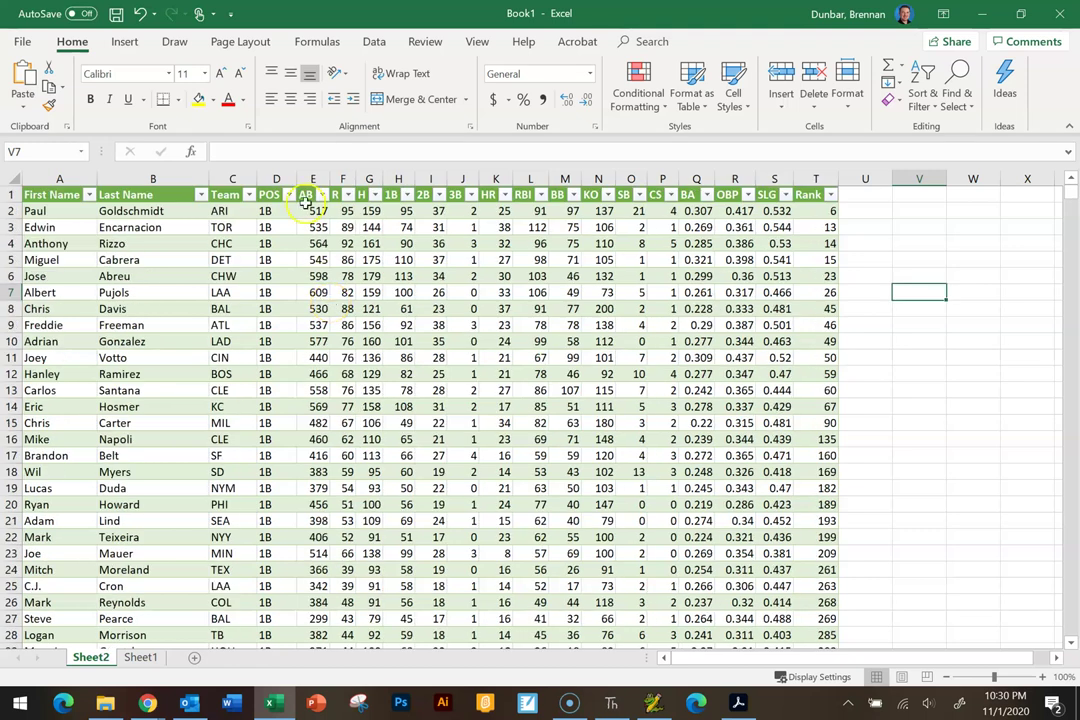
pyautogui.click(398, 276)
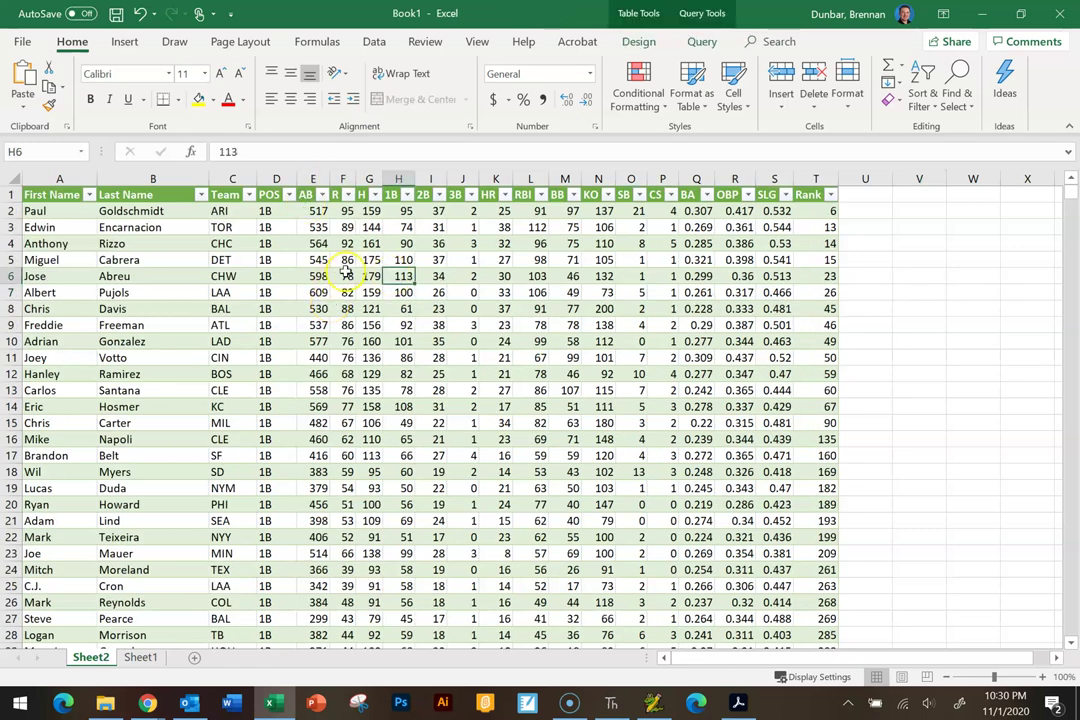
# Save the workbook as ExcelStats.xlsx in the Documents folder.
pyautogui.click(26, 45)
pyautogui.click(70, 270)
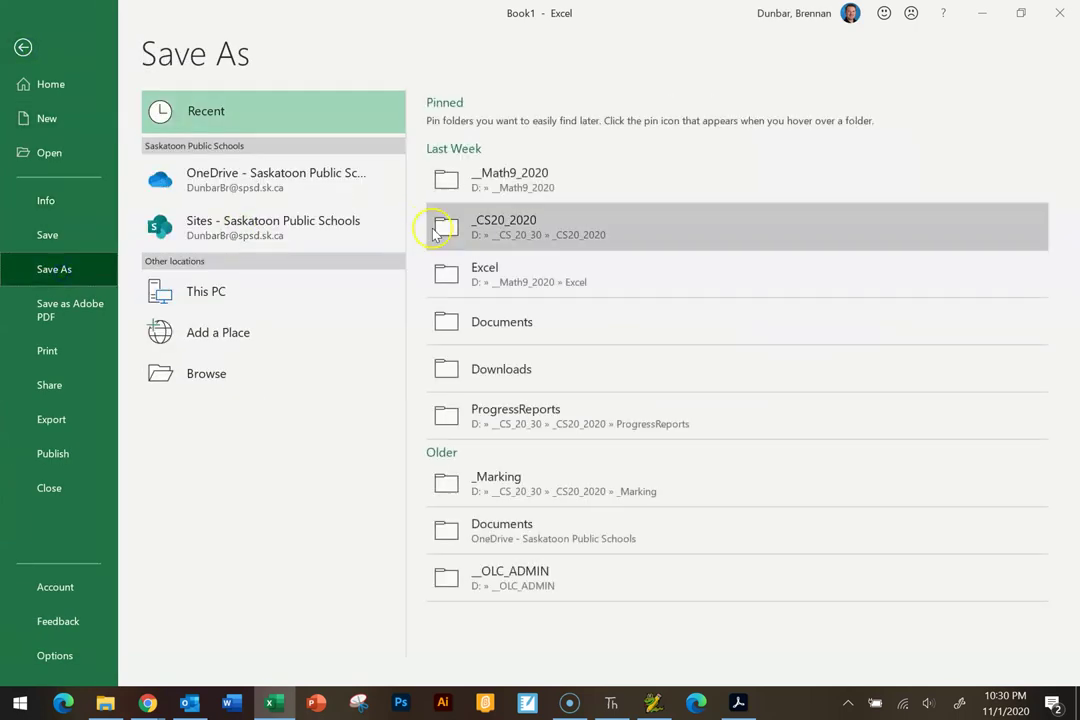
pyautogui.click(548, 165)
pyautogui.click(547, 392)
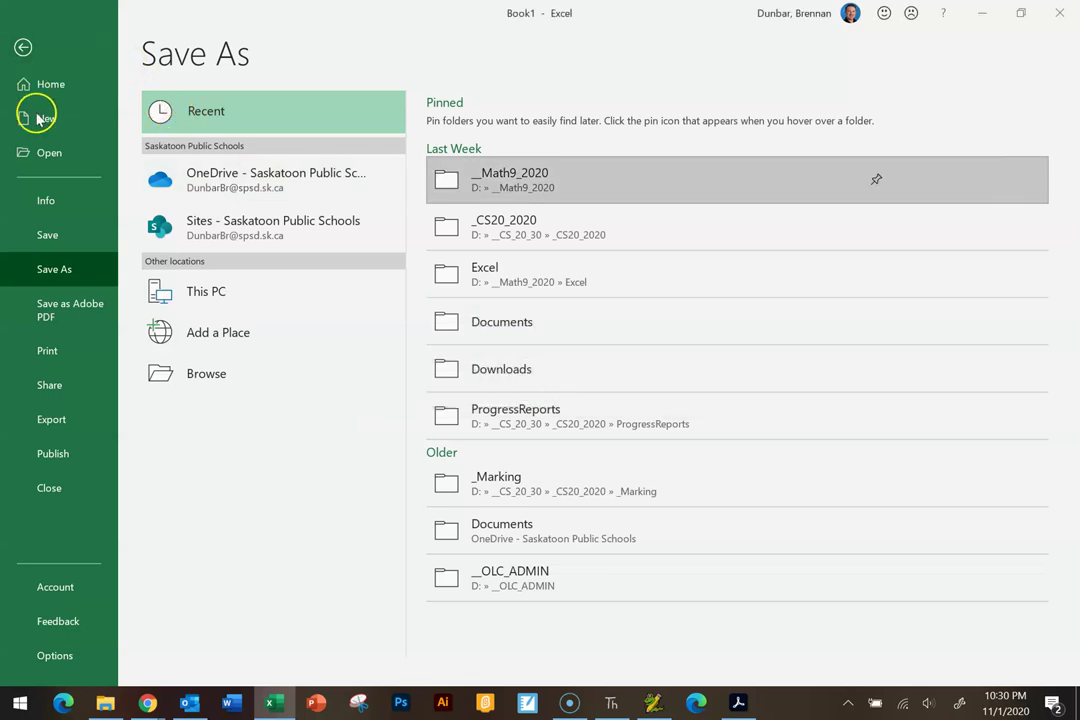
pyautogui.click(218, 380)
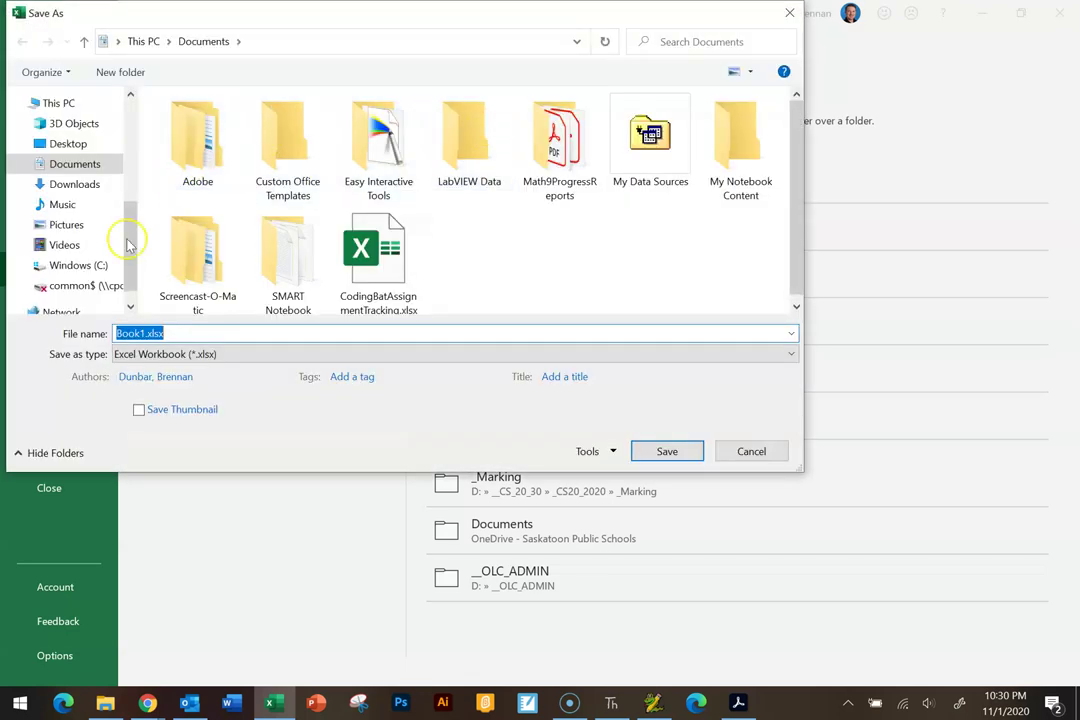
pyautogui.click(144, 333)
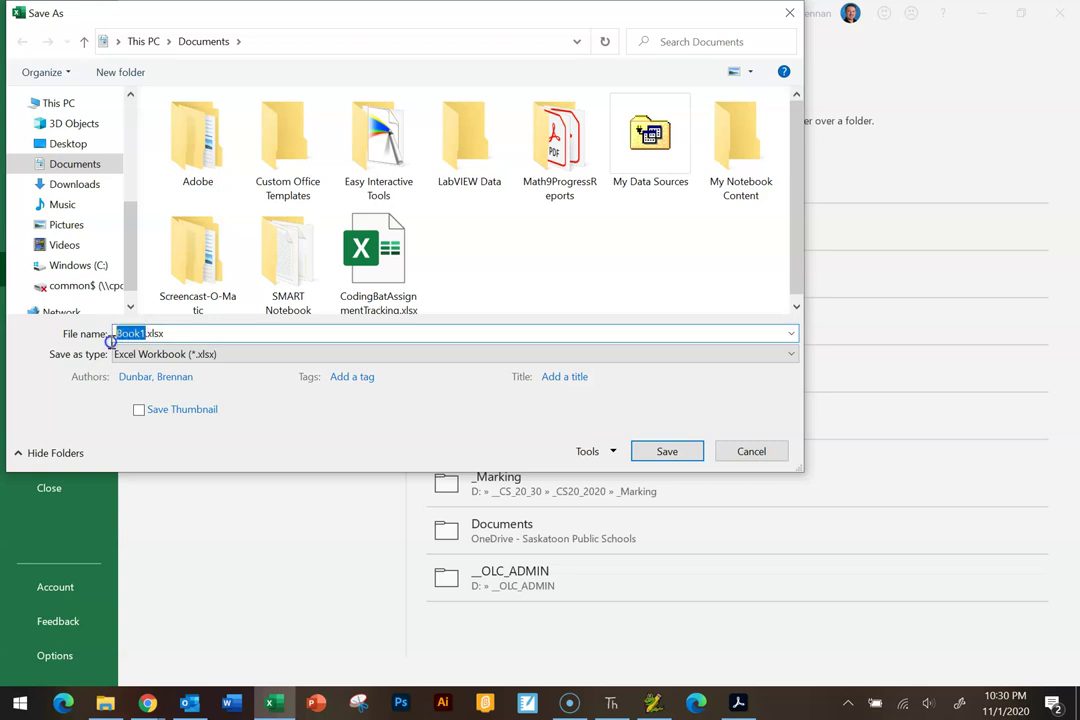
pyautogui.write('ExcelStats')
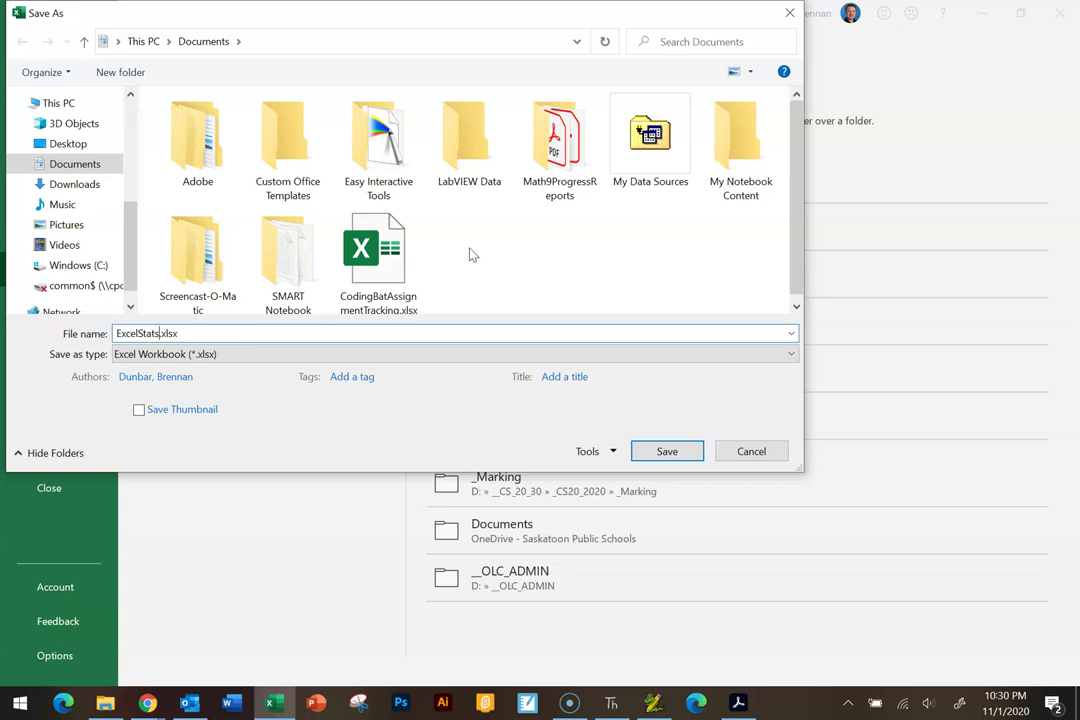
pyautogui.click(194, 334)
pyautogui.click(686, 448)
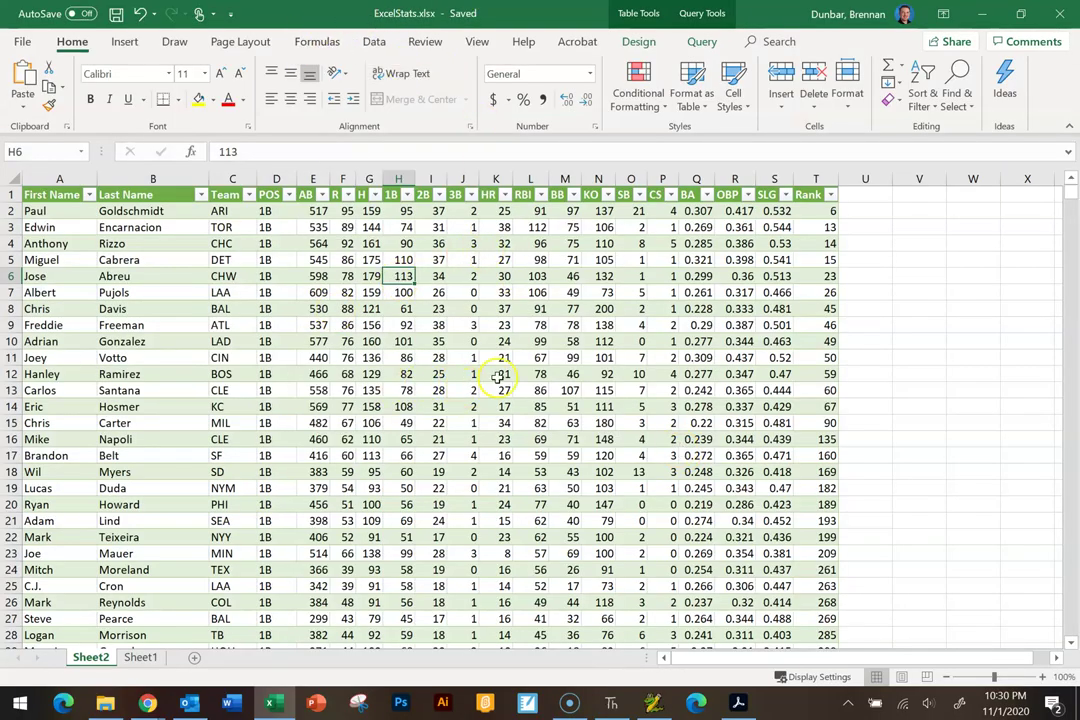
# Examine the imported statistics table across its columns and from its first rows down to its last.
pyautogui.click(530, 374)
pyautogui.click(774, 374)
pyautogui.click(496, 341)
pyautogui.click(220, 309)
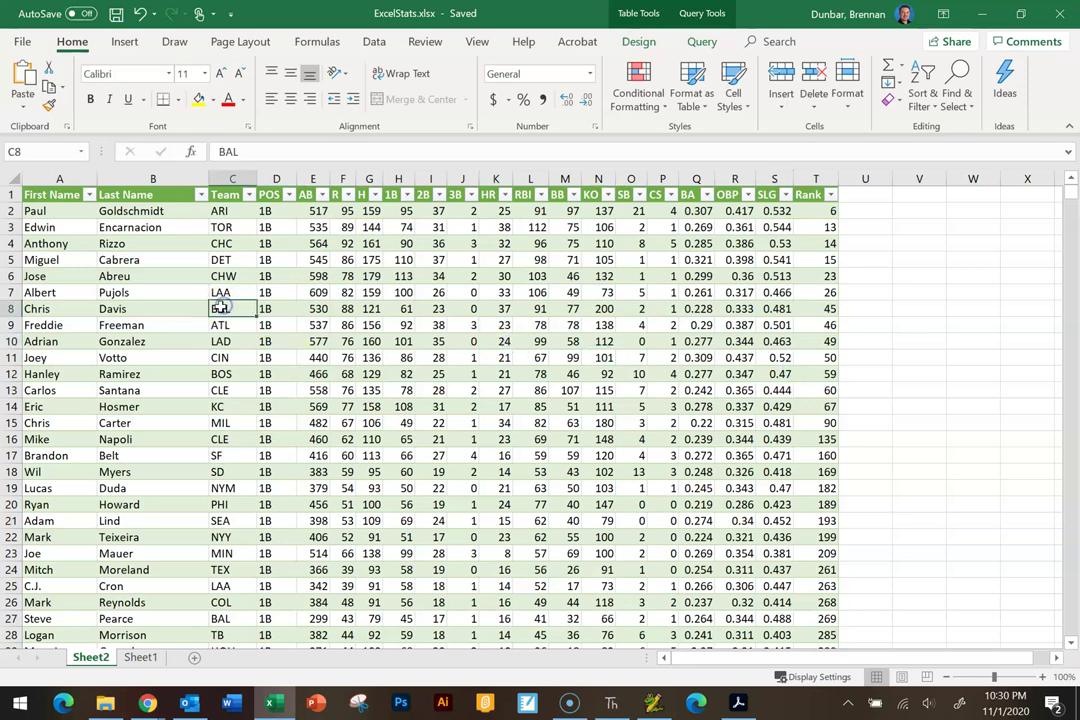
pyautogui.click(390, 292)
pyautogui.moveTo(1070, 193); pyautogui.dragTo(1007, 678)
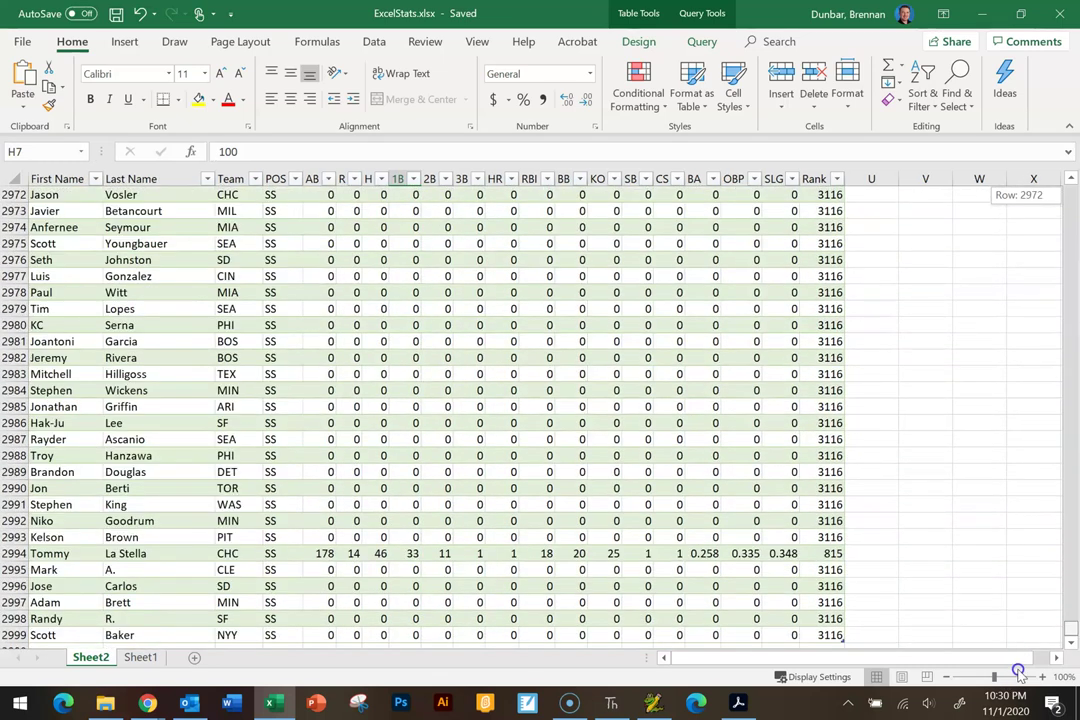
pyautogui.moveTo(1034, 625); pyautogui.dragTo(1048, 188)
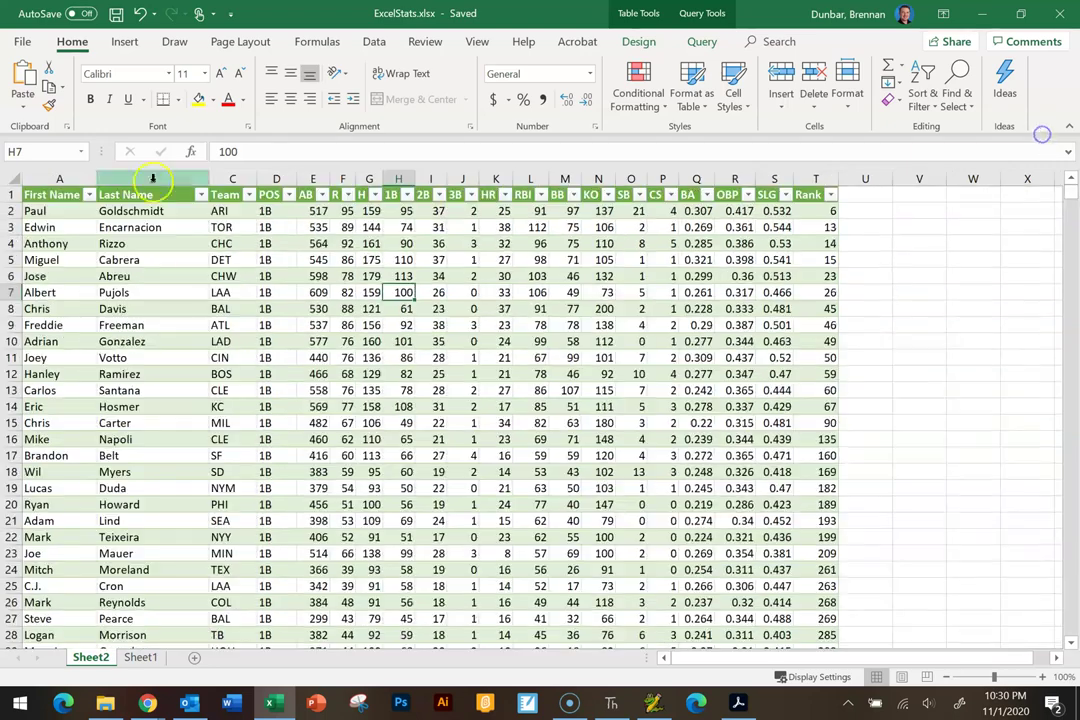
pyautogui.click(1068, 330)
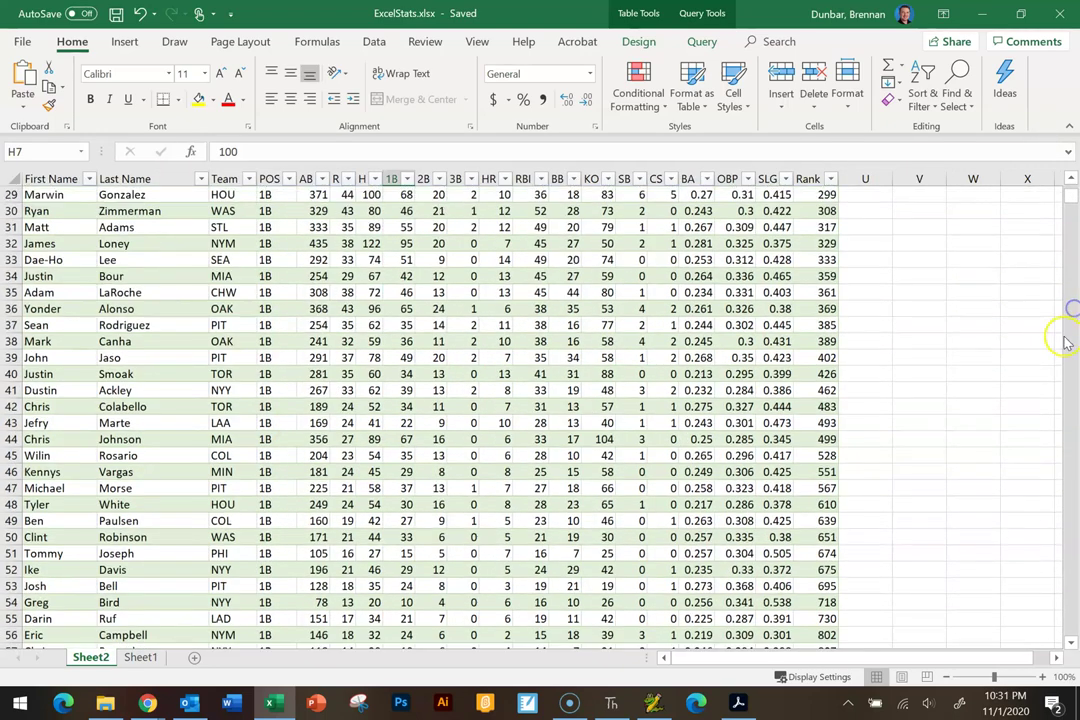
pyautogui.click(1065, 340)
pyautogui.click(1066, 296)
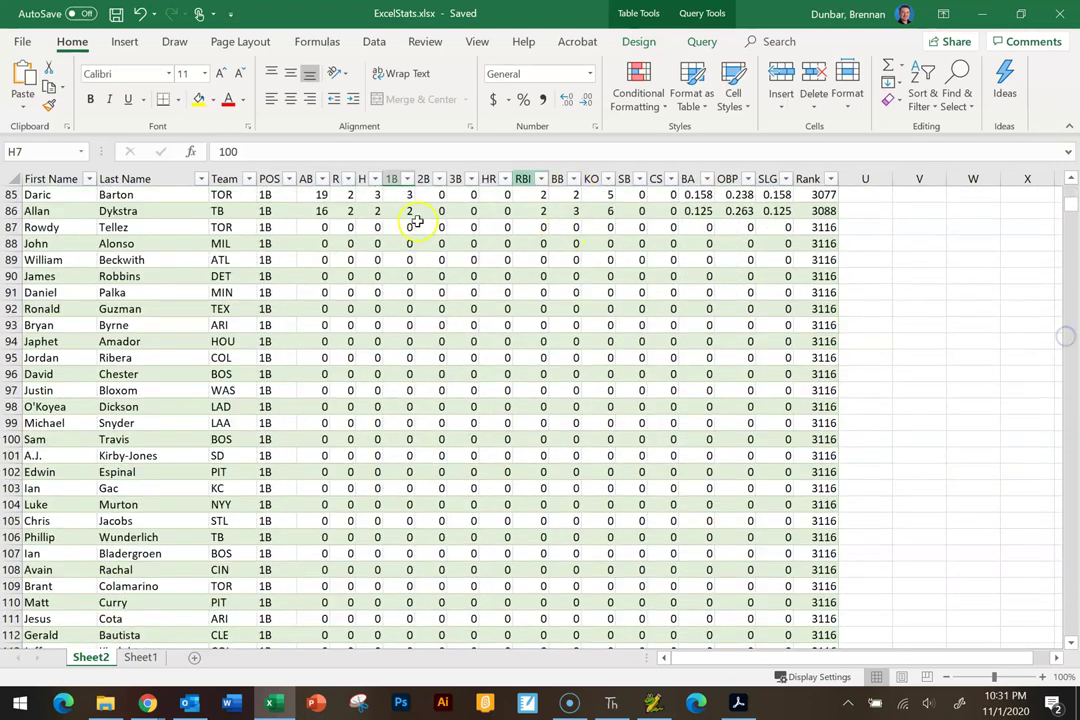
pyautogui.click(1072, 210)
# Switch to Chrome to compare the raw statistics text with the imported table, and return to the table's beginning in Excel.
pyautogui.hotkey('alt', 'Tab')
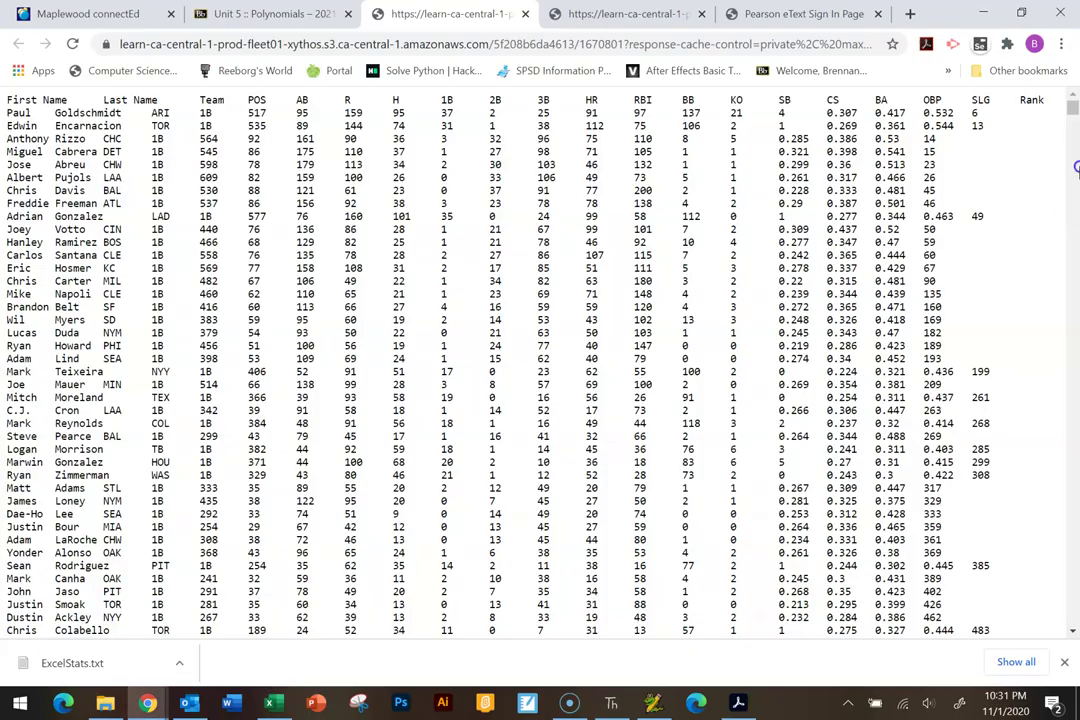
pyautogui.click(270, 703)
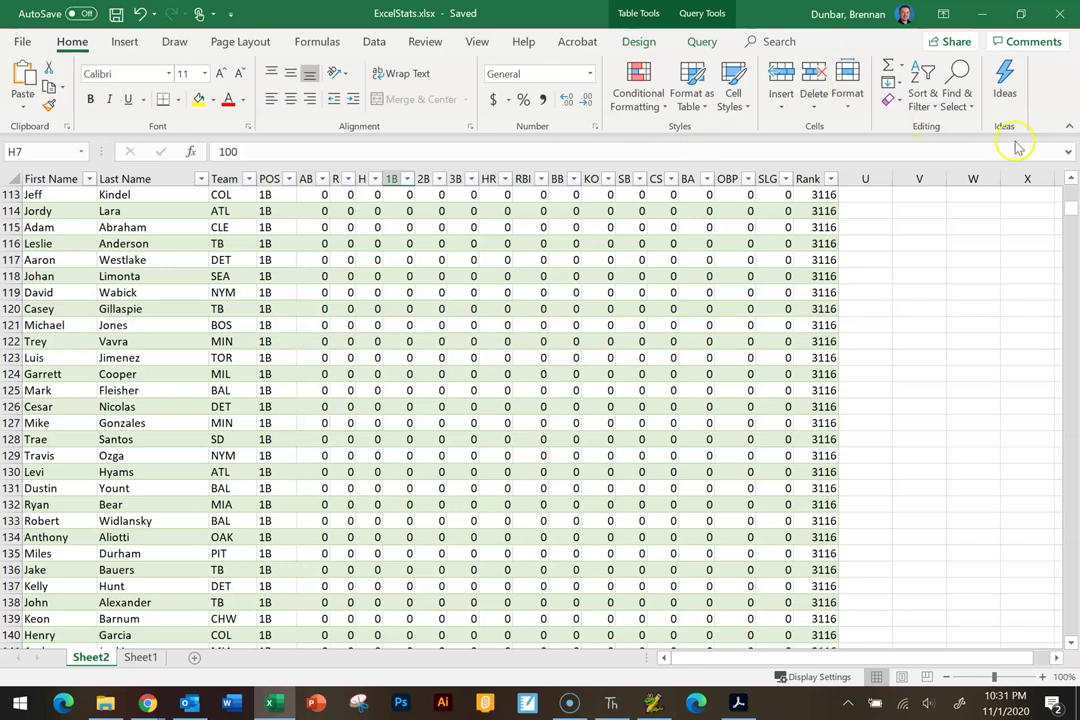
pyautogui.moveTo(1070, 208); pyautogui.dragTo(1069, 192)
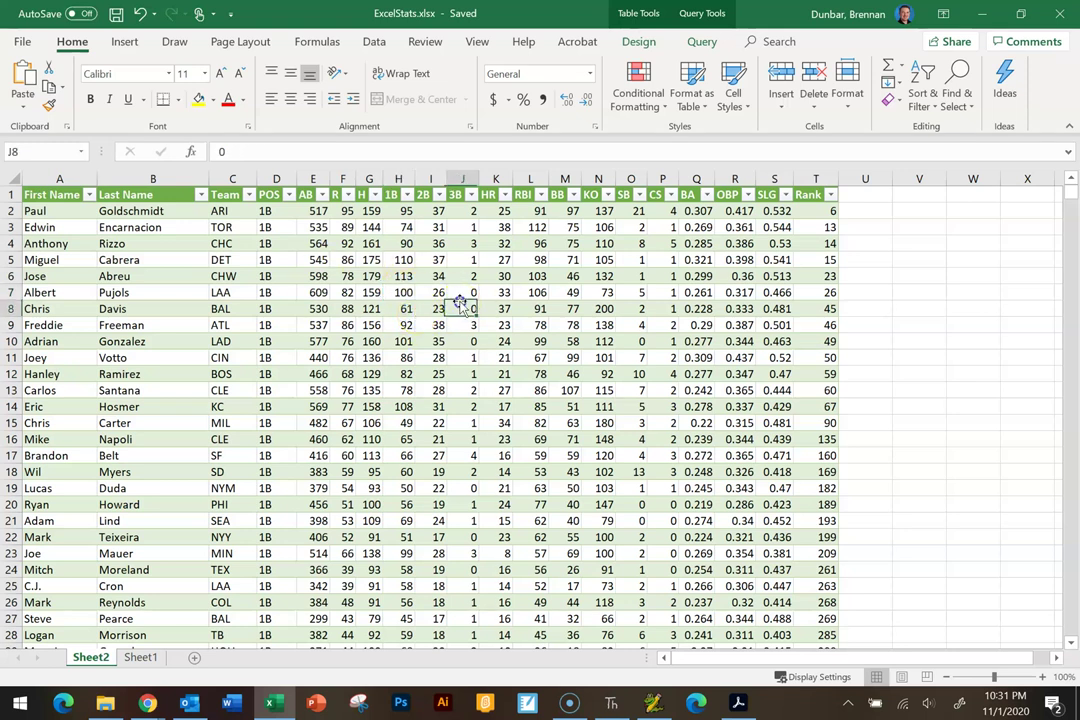
pyautogui.click(460, 307)
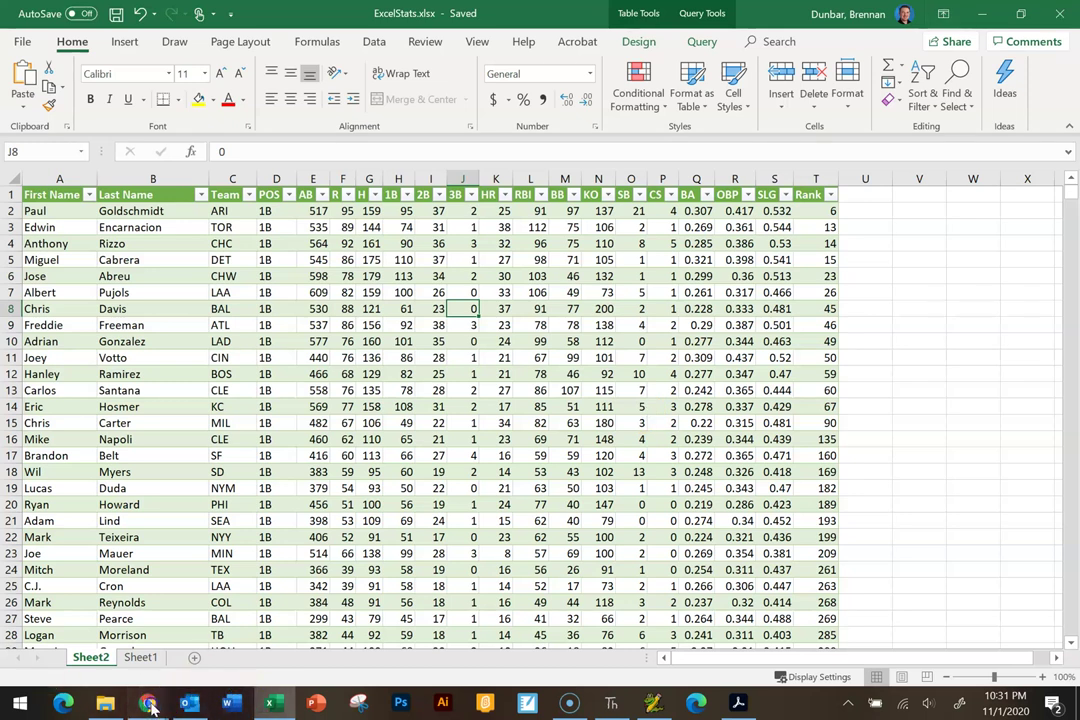
# Switch to Chrome, close the raw statistics text, and download and open Assign1_Excel.doc from the course page.
pyautogui.moveTo(147, 703)
pyautogui.click(90, 620)
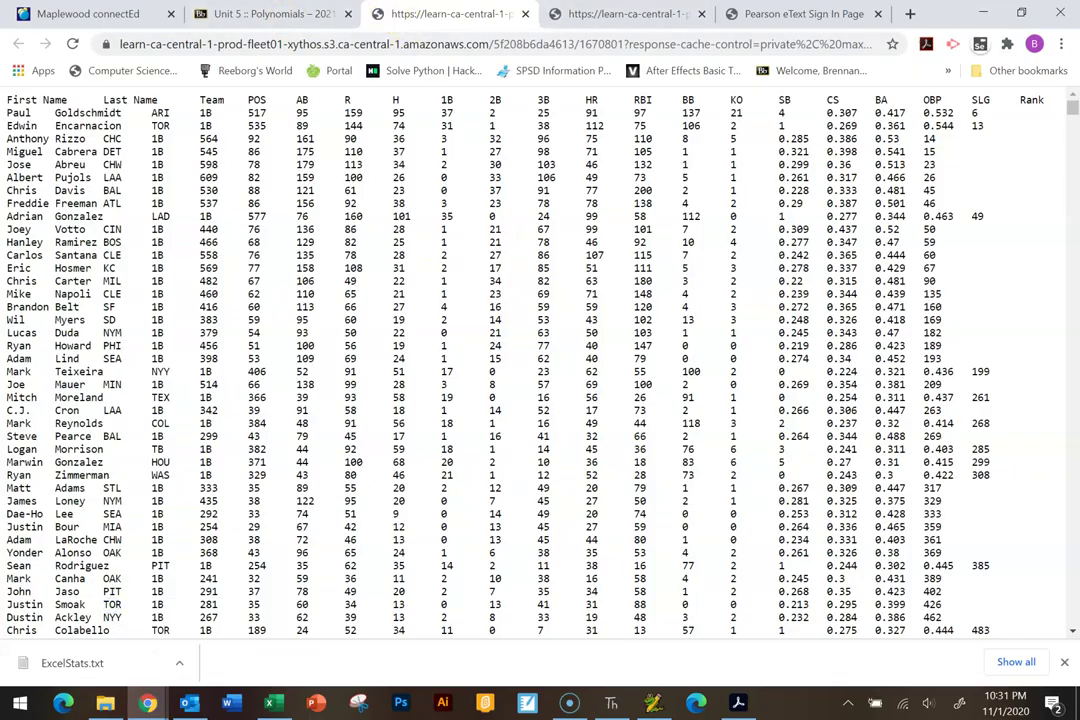
pyautogui.click(527, 14)
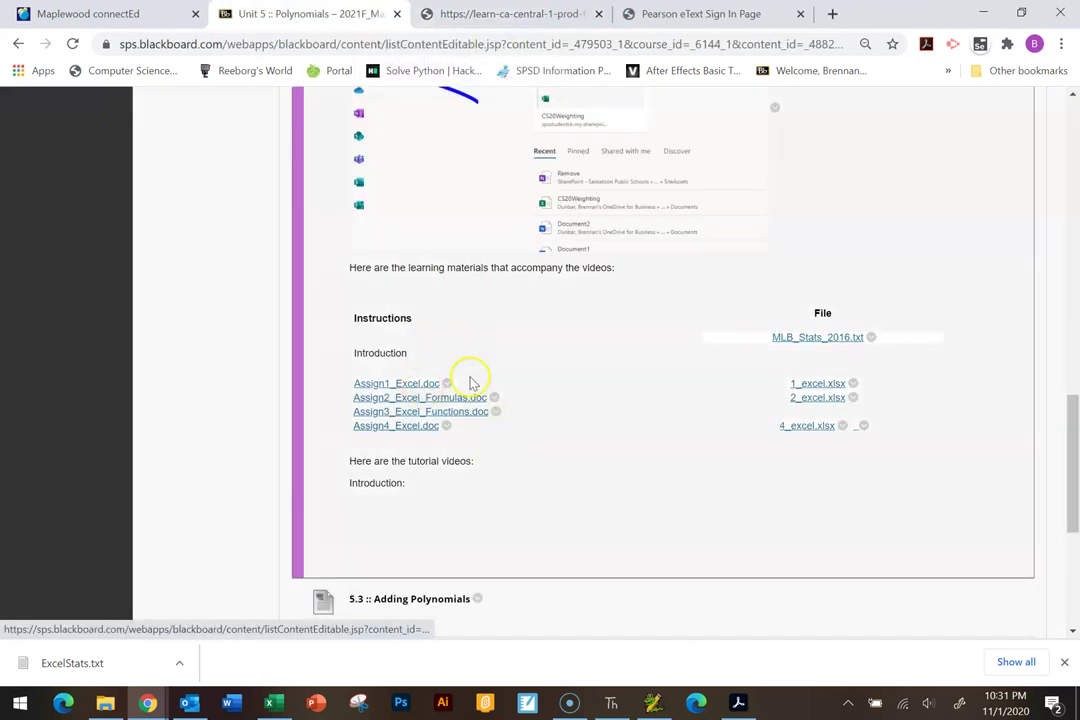
pyautogui.click(417, 387)
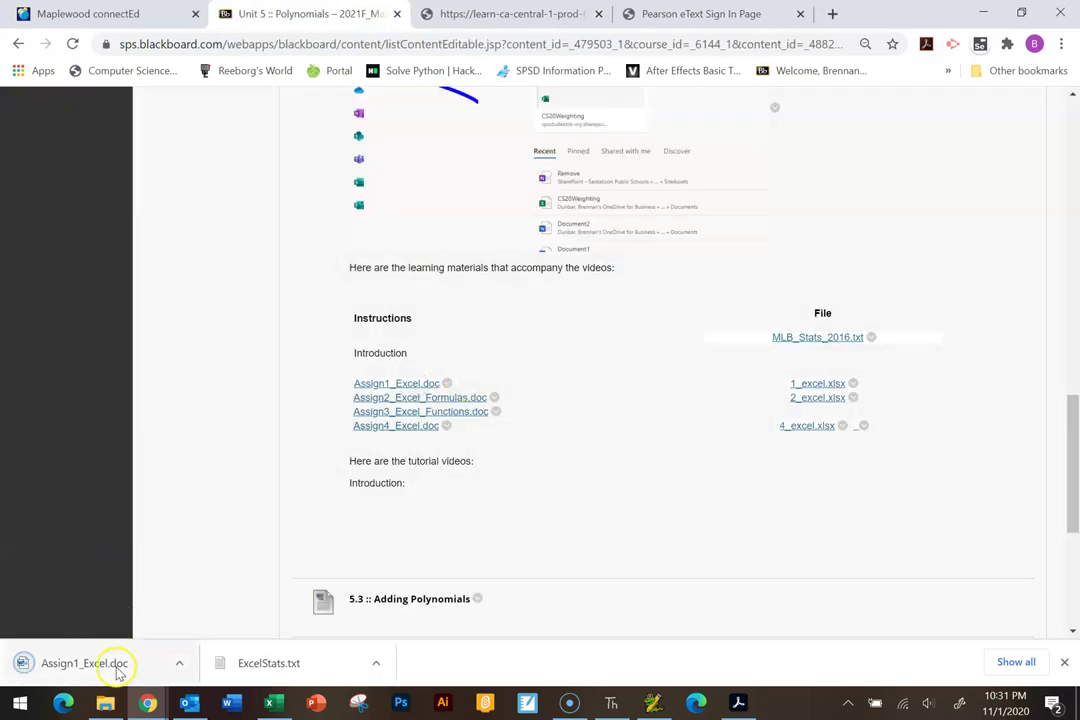
pyautogui.click(117, 672)
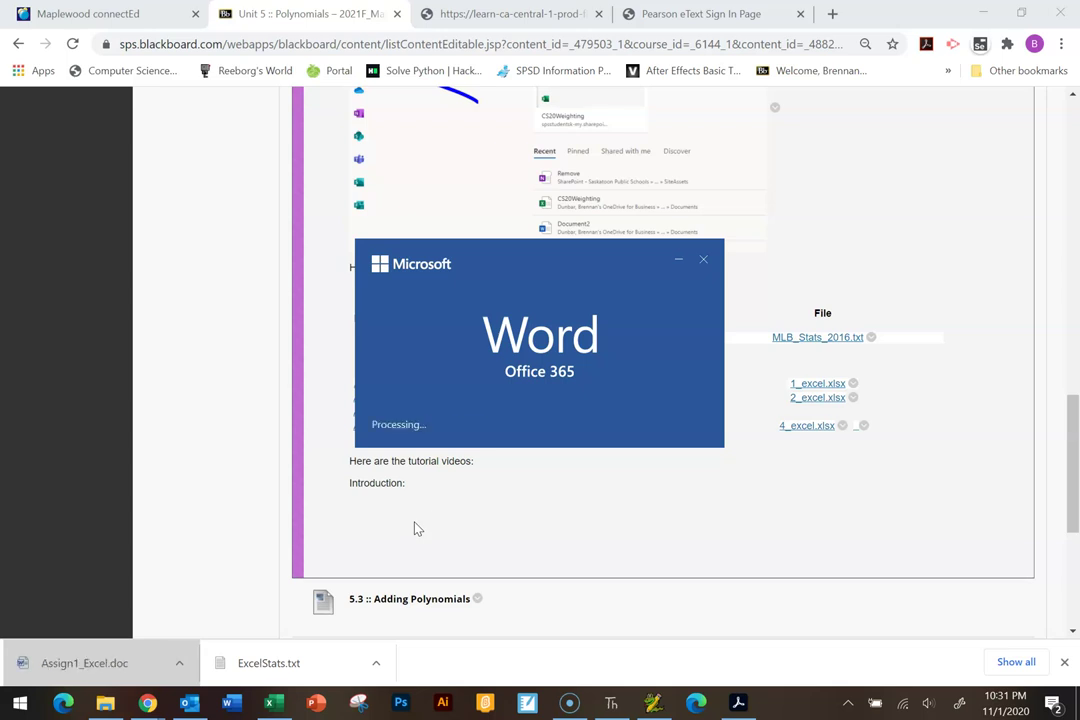
# Review the Formatting in Excel assignment instructions in Word and close the document.
pyautogui.scroll(-3, 422, 381)
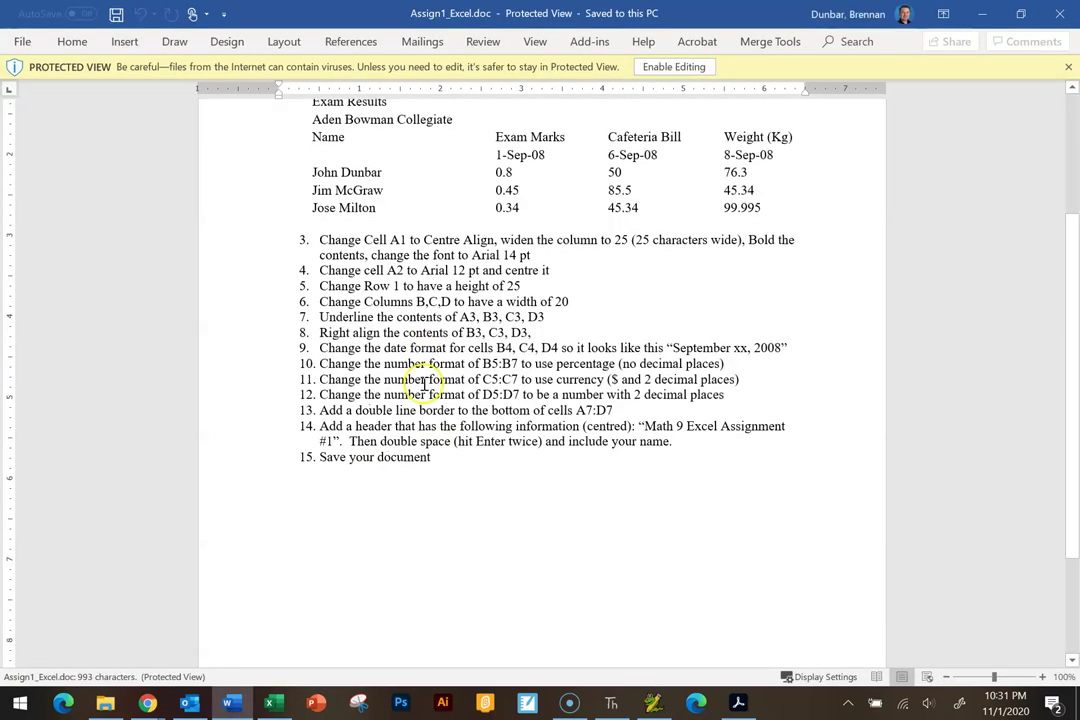
pyautogui.scroll(5, 422, 381)
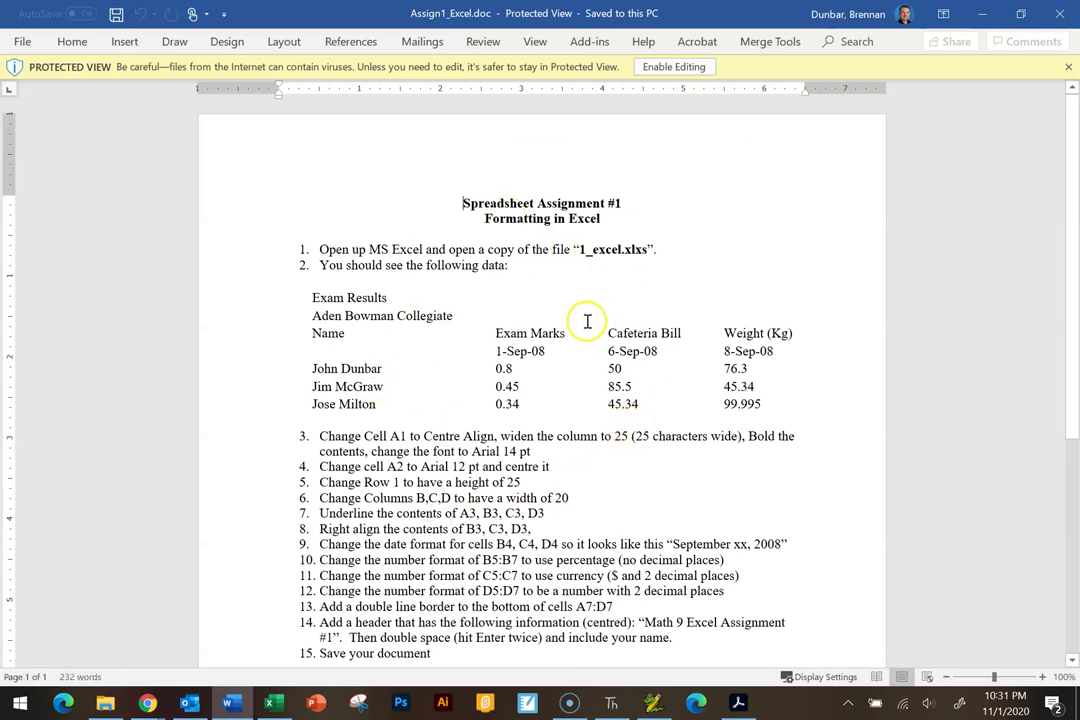
pyautogui.moveTo(482, 208); pyautogui.dragTo(620, 221)
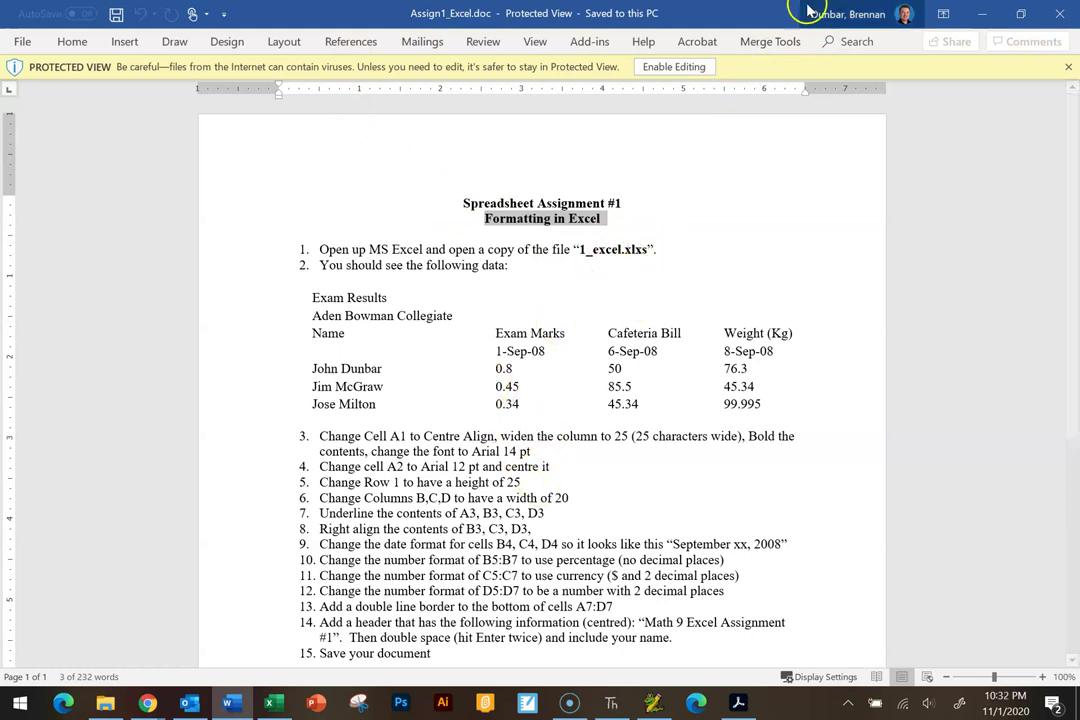
pyautogui.click(1059, 13)
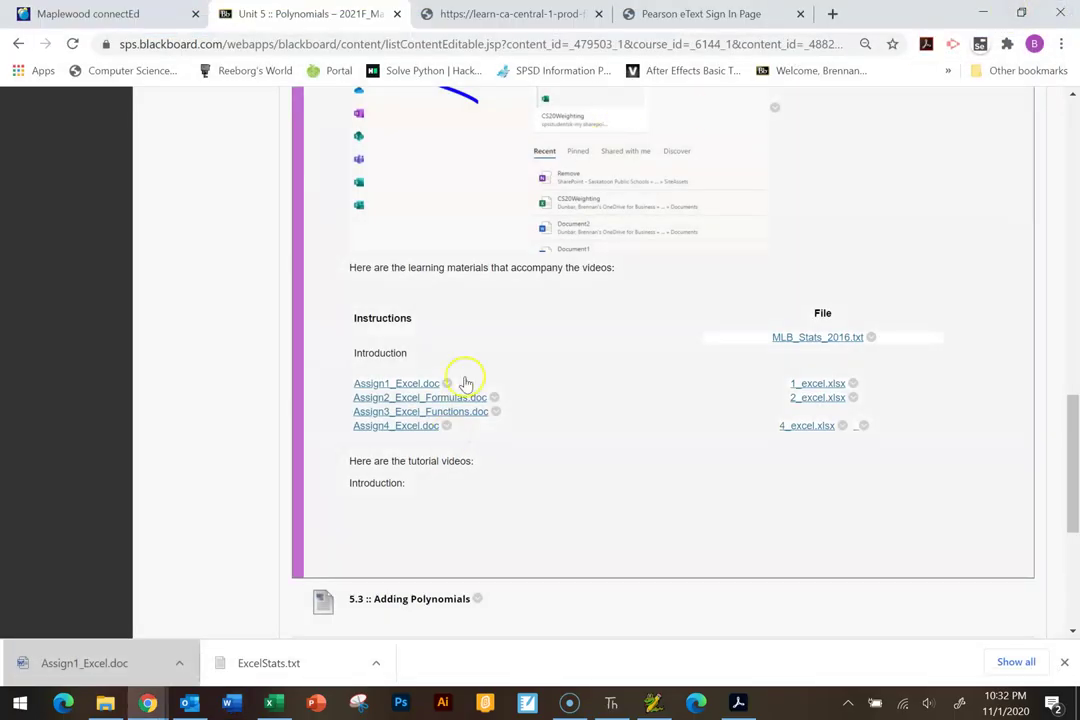
# Switch back to the ExcelStats workbook in Excel and make the last name in cell B4 bold.
pyautogui.click(268, 705)
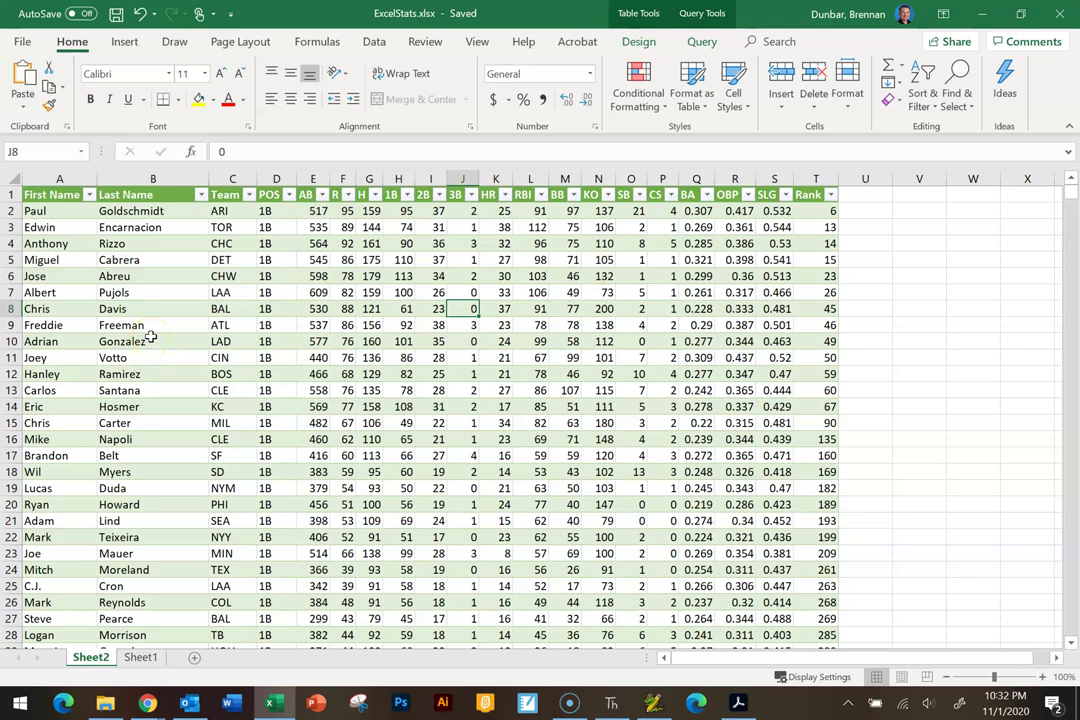
pyautogui.click(222, 325)
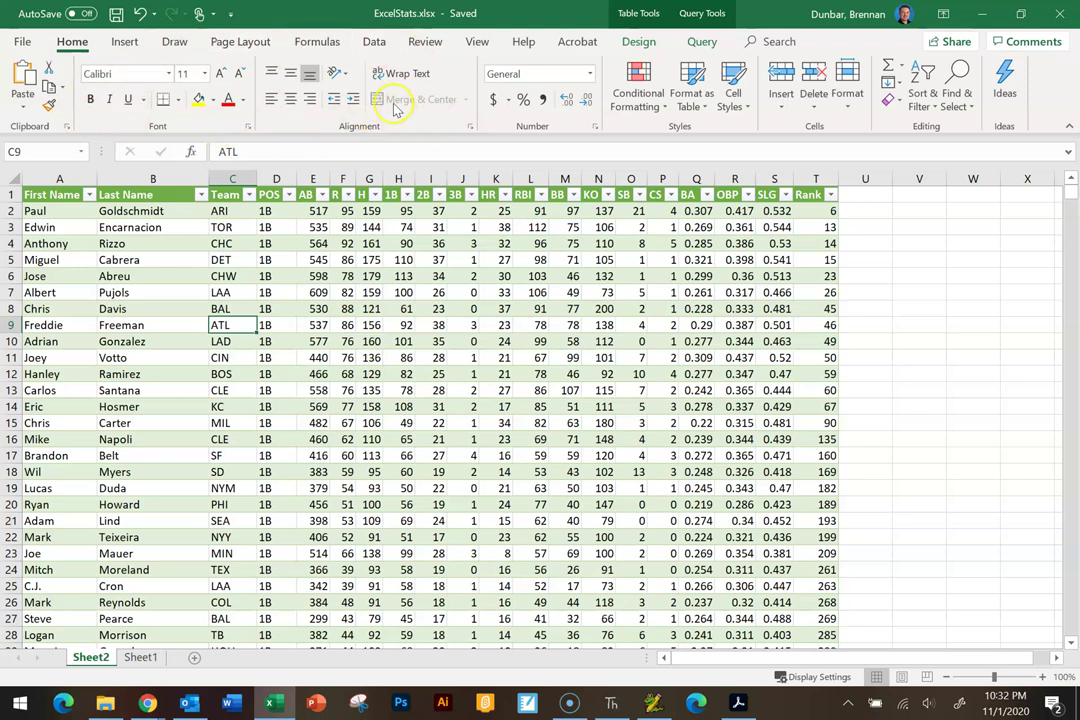
pyautogui.click(285, 296)
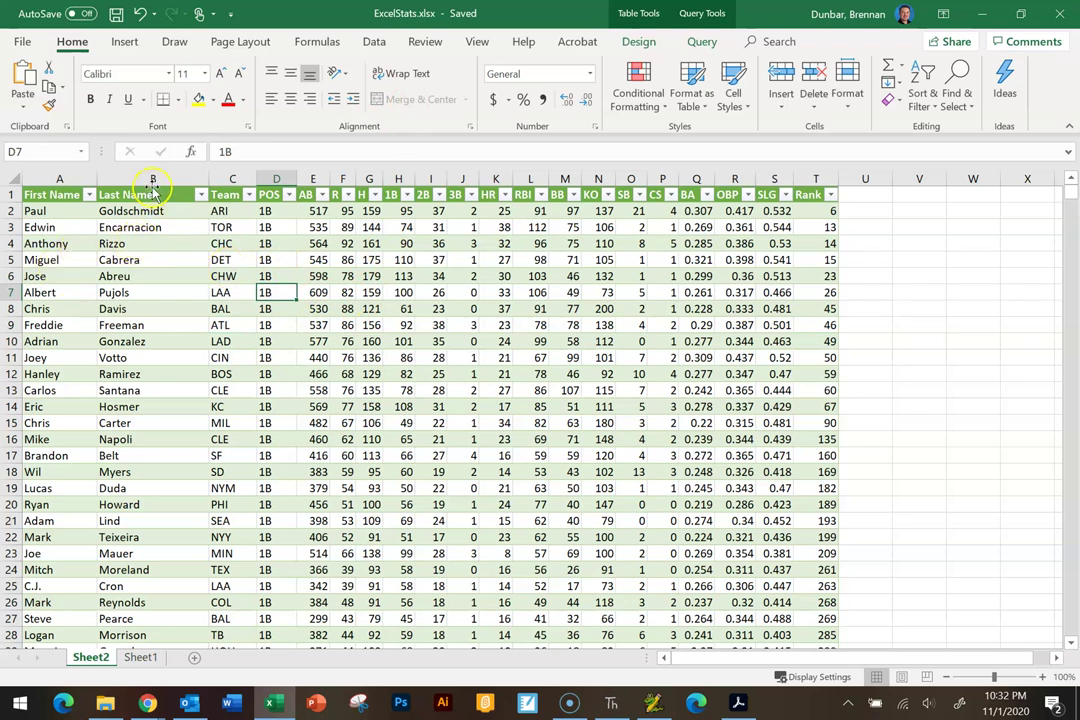
pyautogui.click(168, 243)
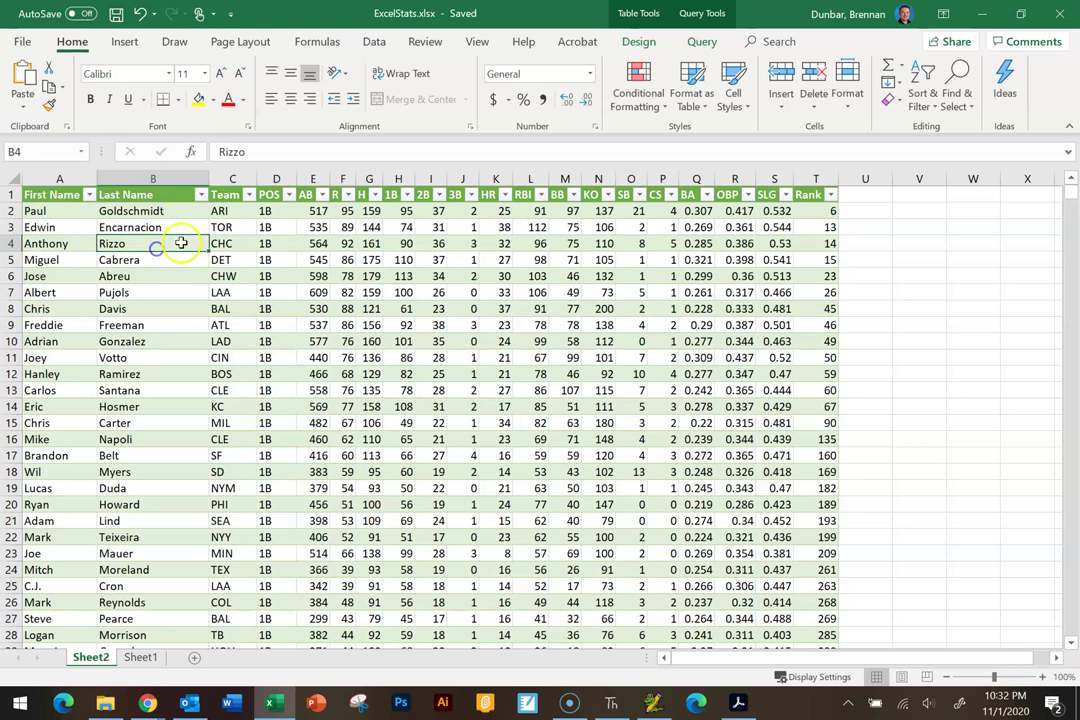
pyautogui.click(90, 99)
pyautogui.click(343, 357)
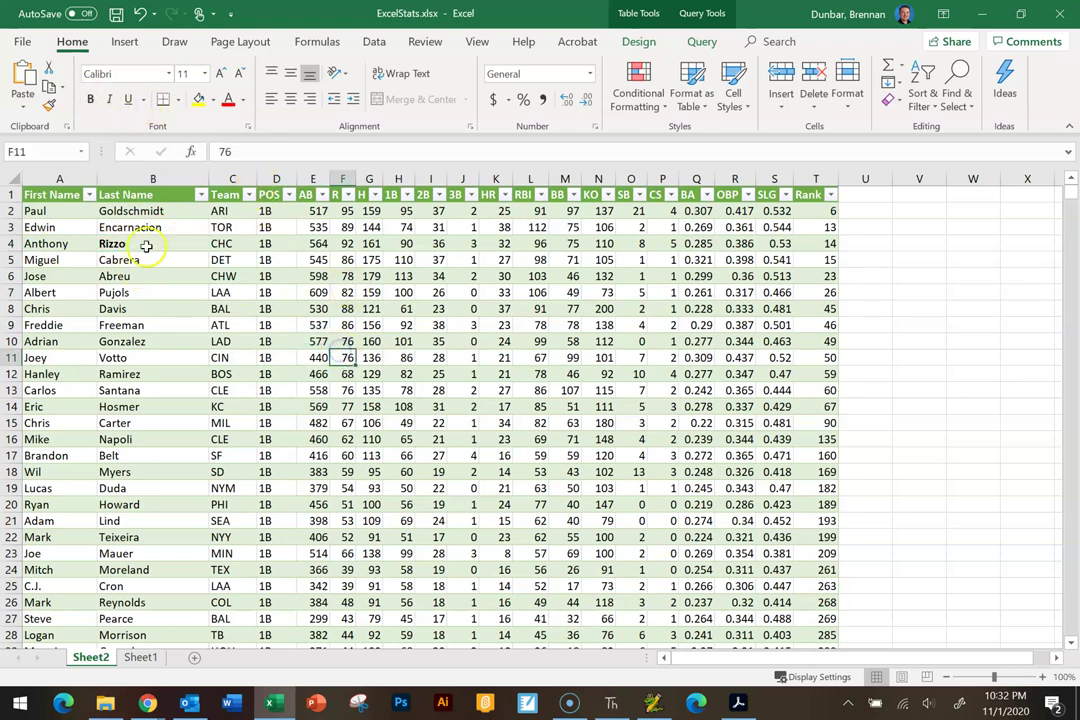
# Set the last name in cell B4 to font size 26 and colour it red.
pyautogui.click(146, 246)
pyautogui.click(205, 73)
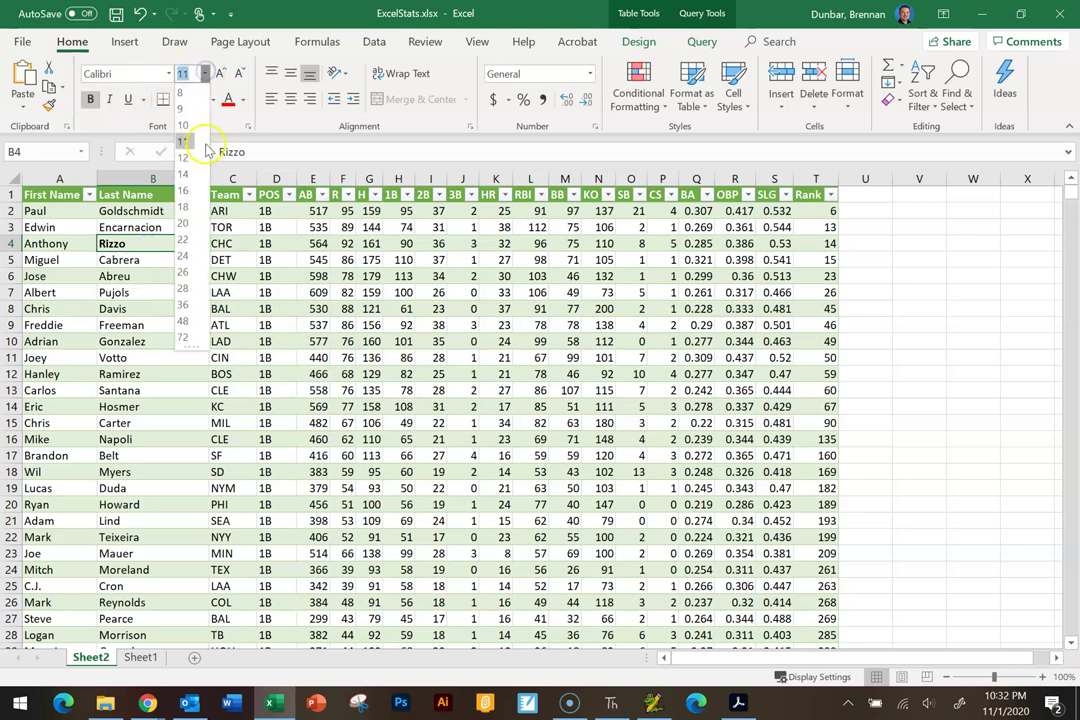
pyautogui.click(184, 271)
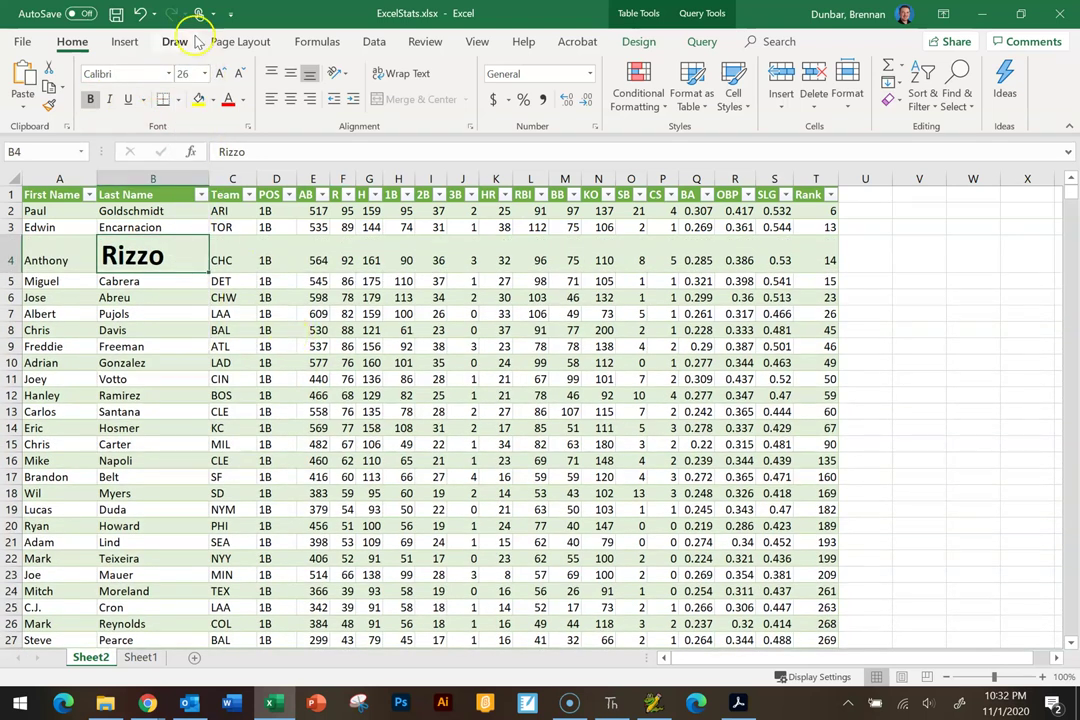
pyautogui.click(228, 99)
pyautogui.click(313, 362)
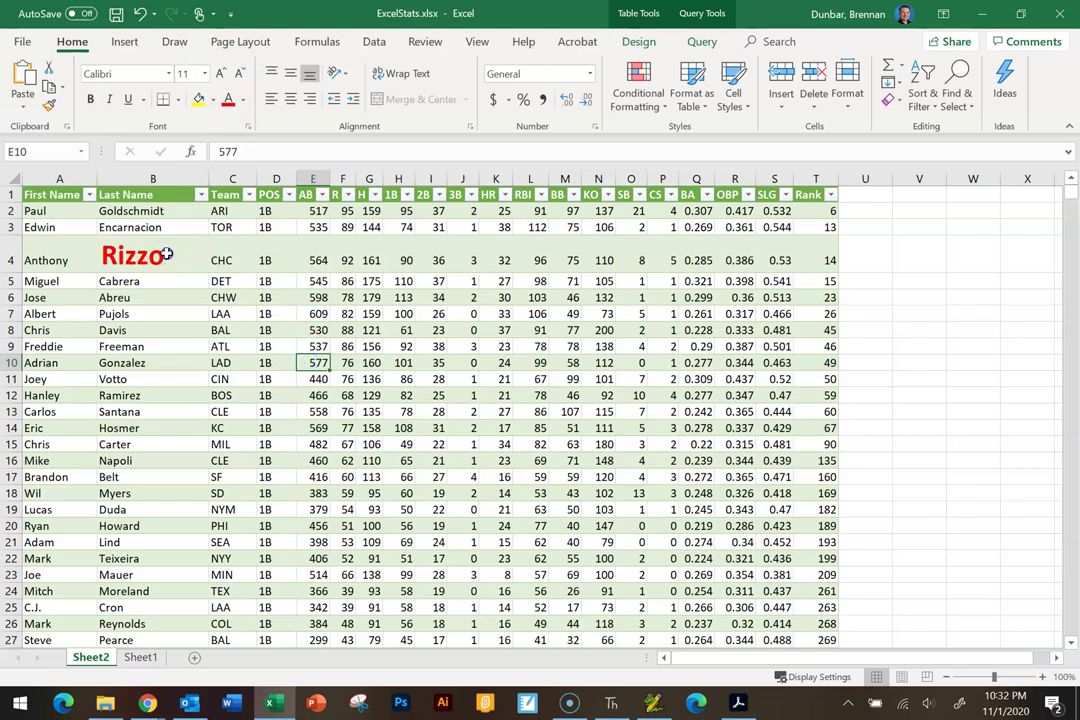
# Underline the last name in cell B4.
pyautogui.click(164, 252)
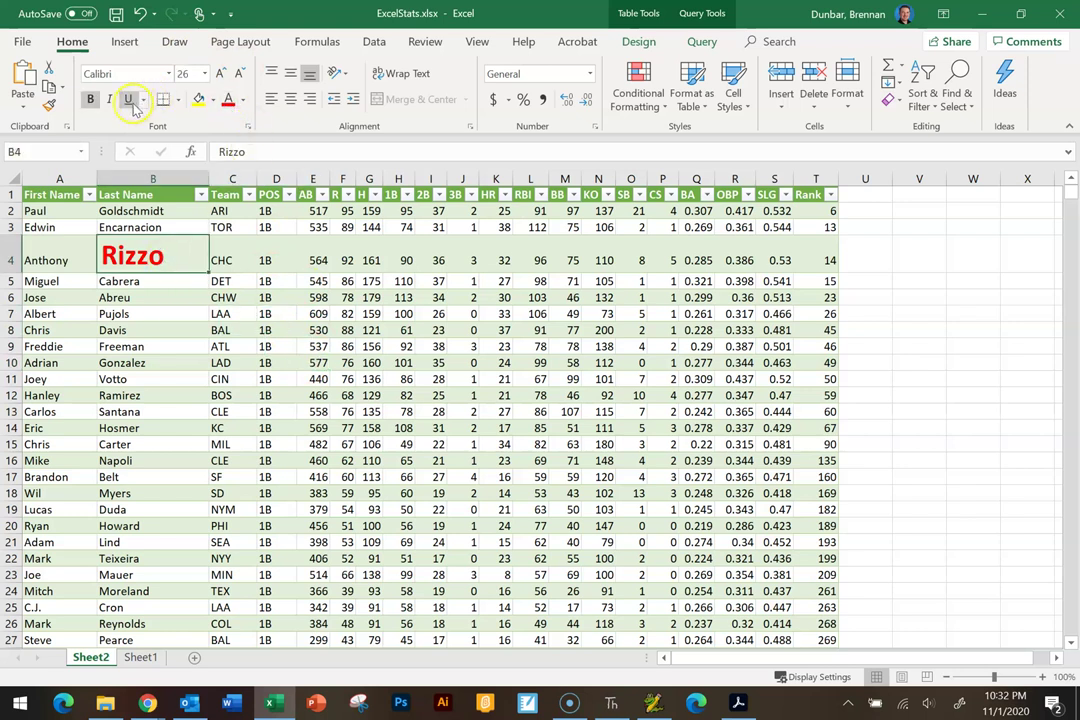
pyautogui.click(130, 100)
pyautogui.click(313, 362)
pyautogui.click(140, 262)
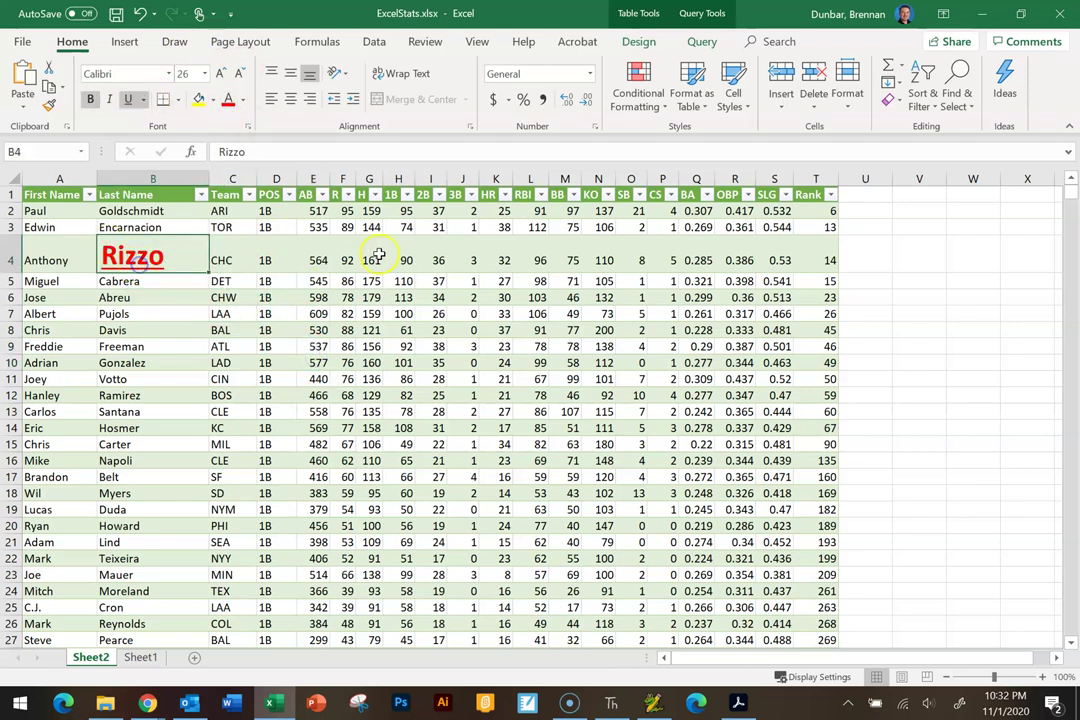
pyautogui.click(162, 345)
# Undo the underline, red font colour and font size changes on cell B4.
pyautogui.click(143, 262)
pyautogui.hotkey('ctrl', 'z')
pyautogui.hotkey('ctrl', 'z')
pyautogui.hotkey('ctrl', 'z')
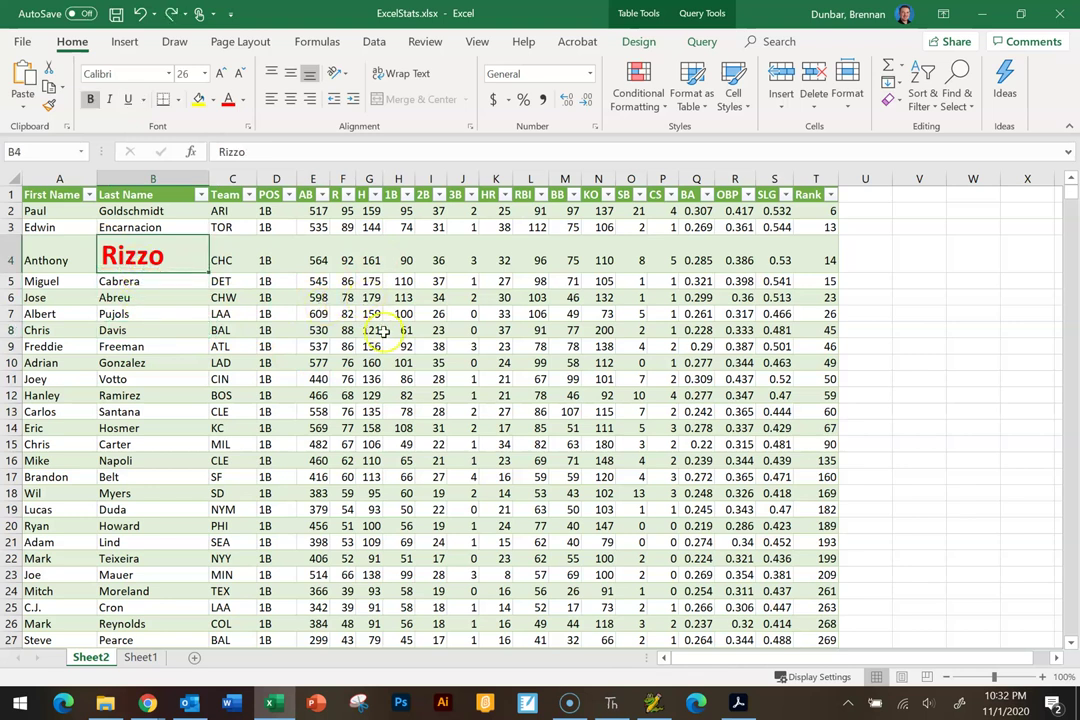
pyautogui.click(270, 312)
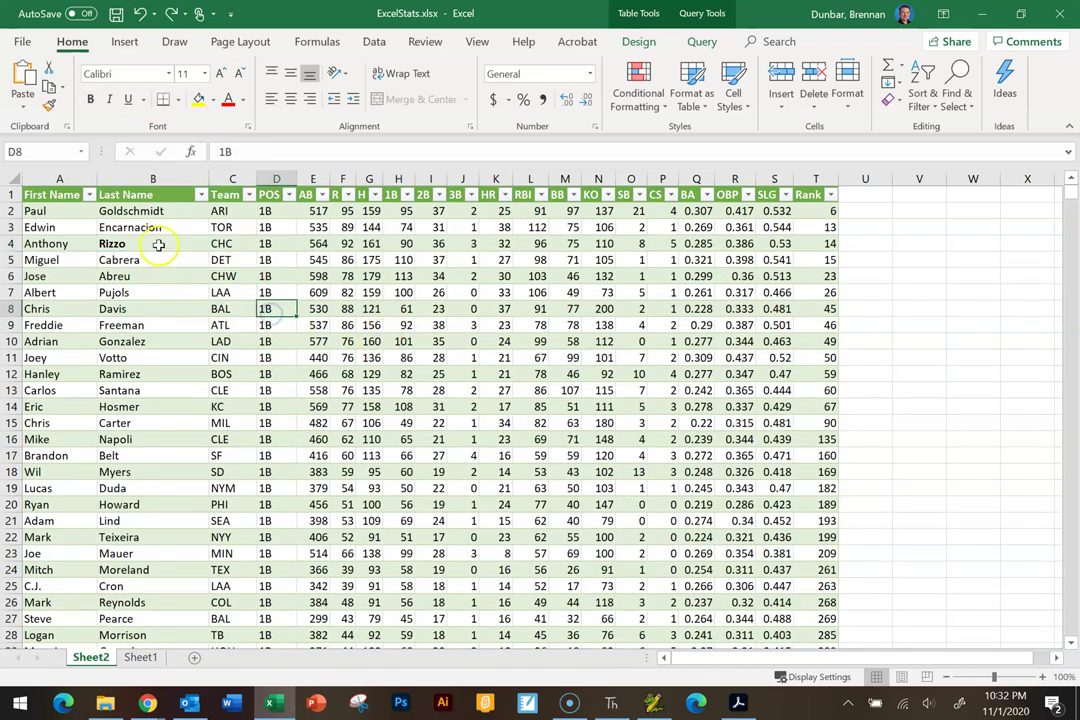
# Remove the bold formatting from the last name in cell B4 and deselect the cell.
pyautogui.click(158, 243)
pyautogui.hotkey('ctrl', 'b')
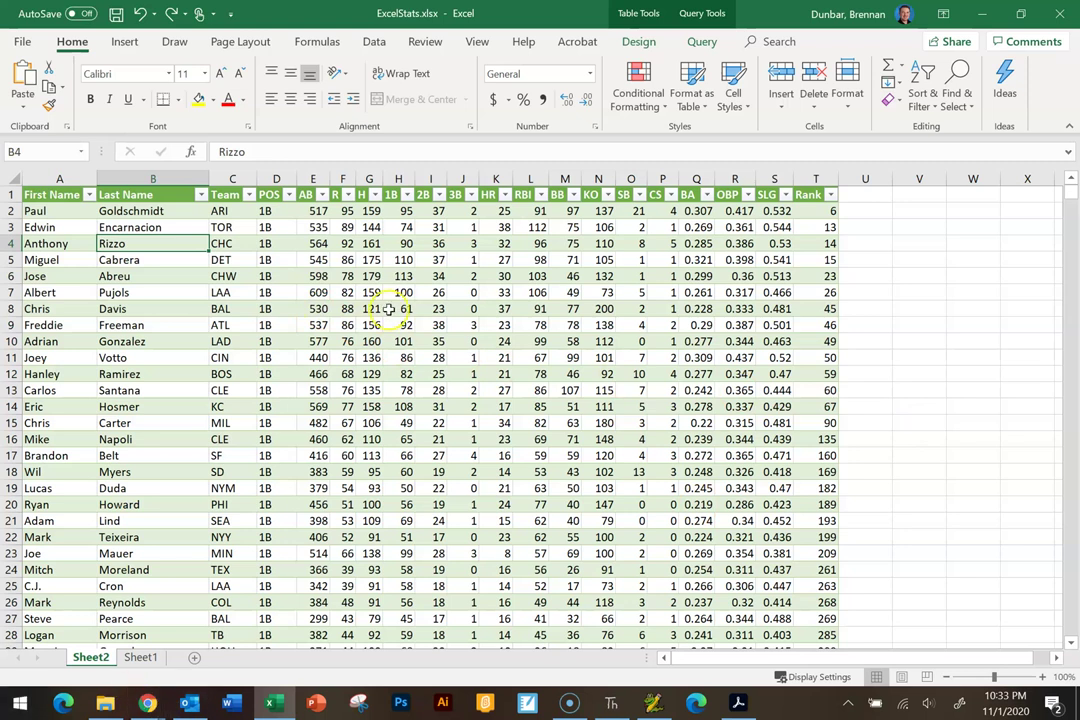
pyautogui.click(378, 388)
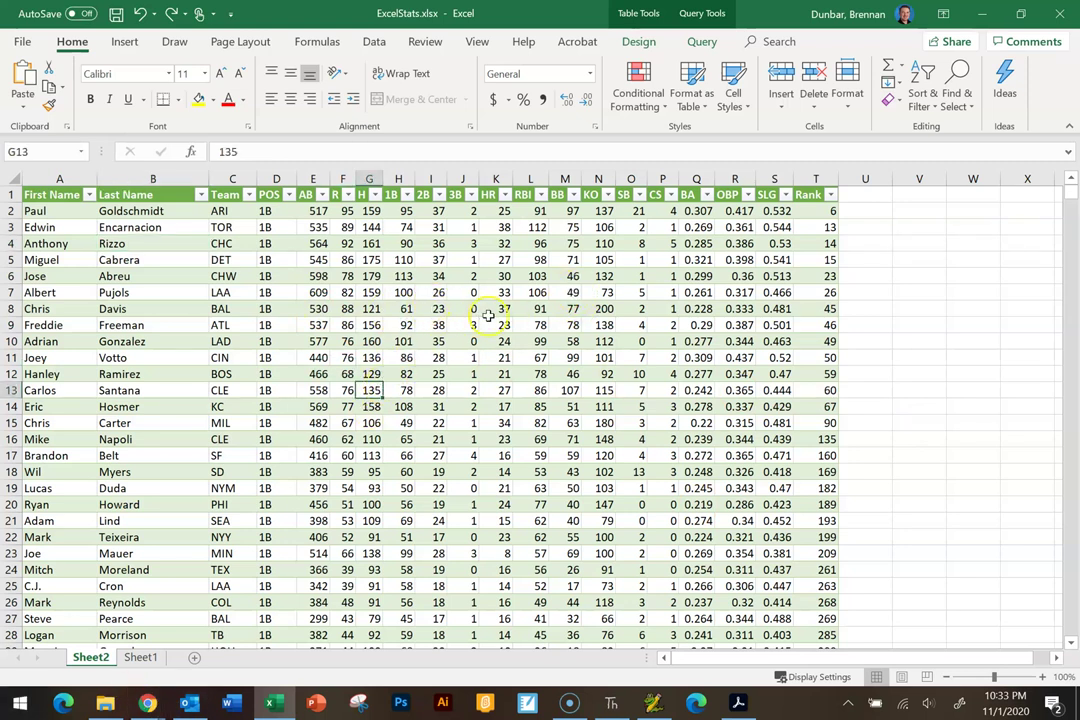
pyautogui.click(468, 309)
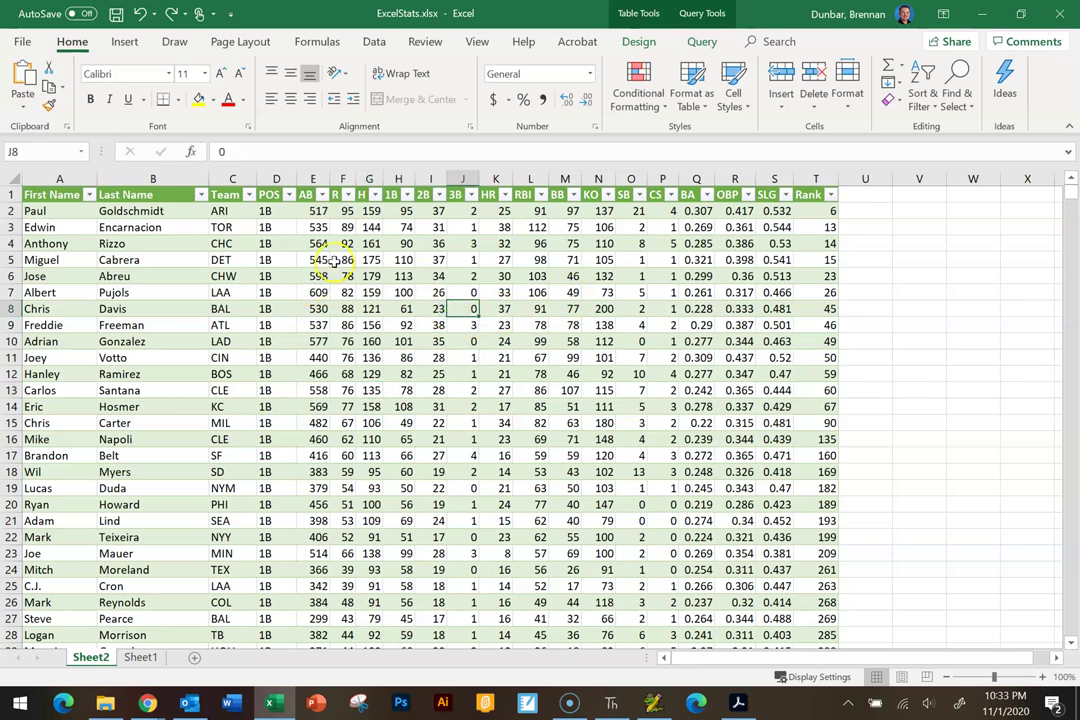
# Practise selecting blocks of cells, first E5:O13 and, after clearing that selection, E5:N17.
pyautogui.moveTo(316, 260); pyautogui.dragTo(640, 391)
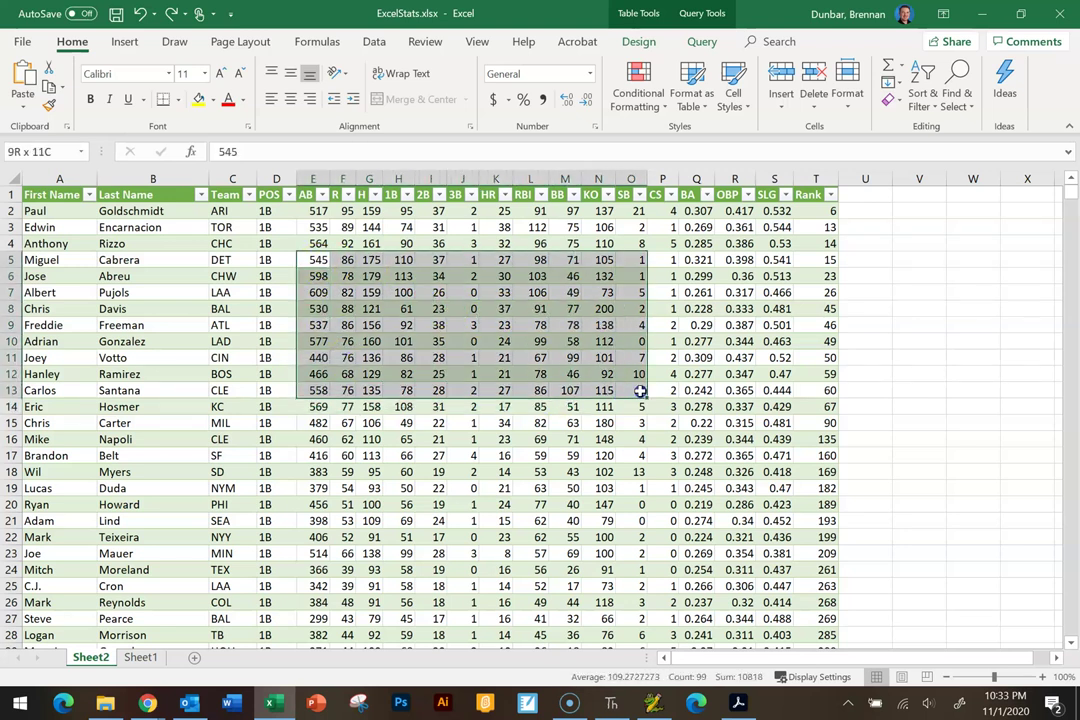
pyautogui.click(541, 485)
pyautogui.click(313, 260)
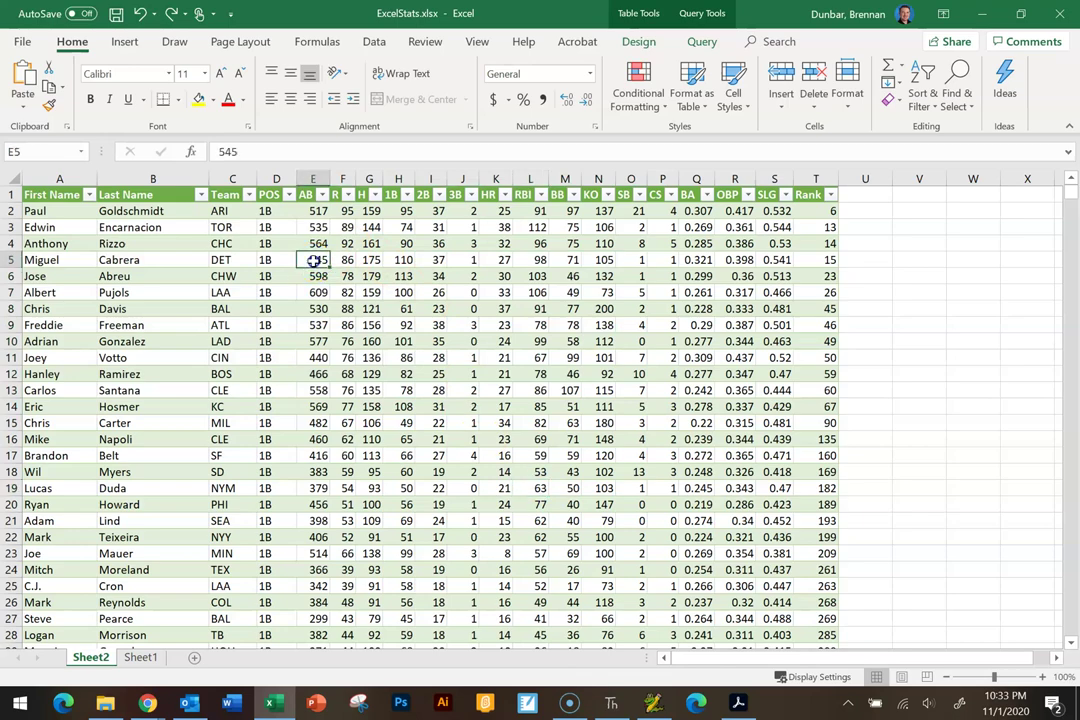
pyautogui.moveTo(313, 260); pyautogui.dragTo(597, 456)
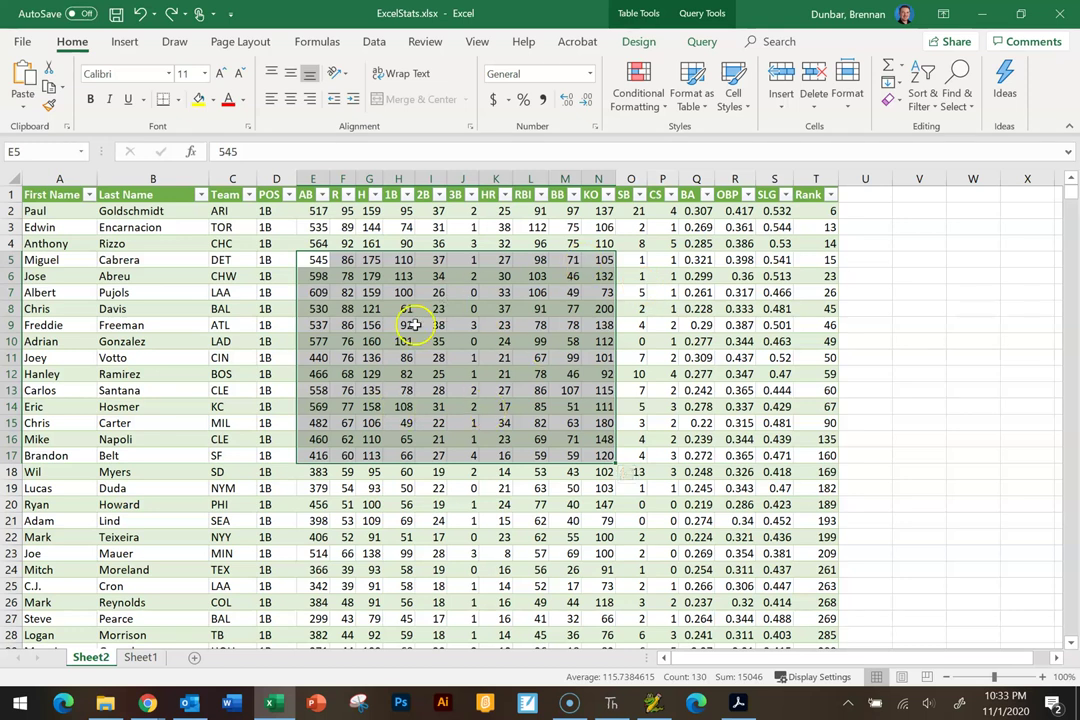
pyautogui.click(656, 322)
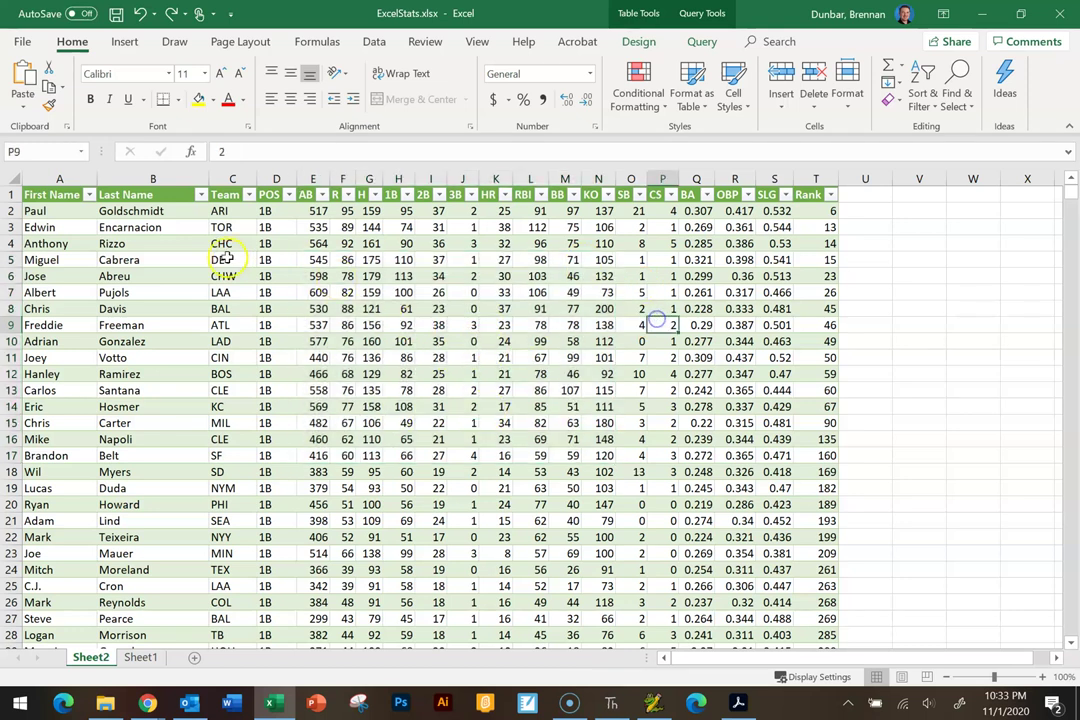
# Make the statistics in cells E5:N16 bold and set their font size to 24.
pyautogui.moveTo(313, 259); pyautogui.dragTo(597, 433)
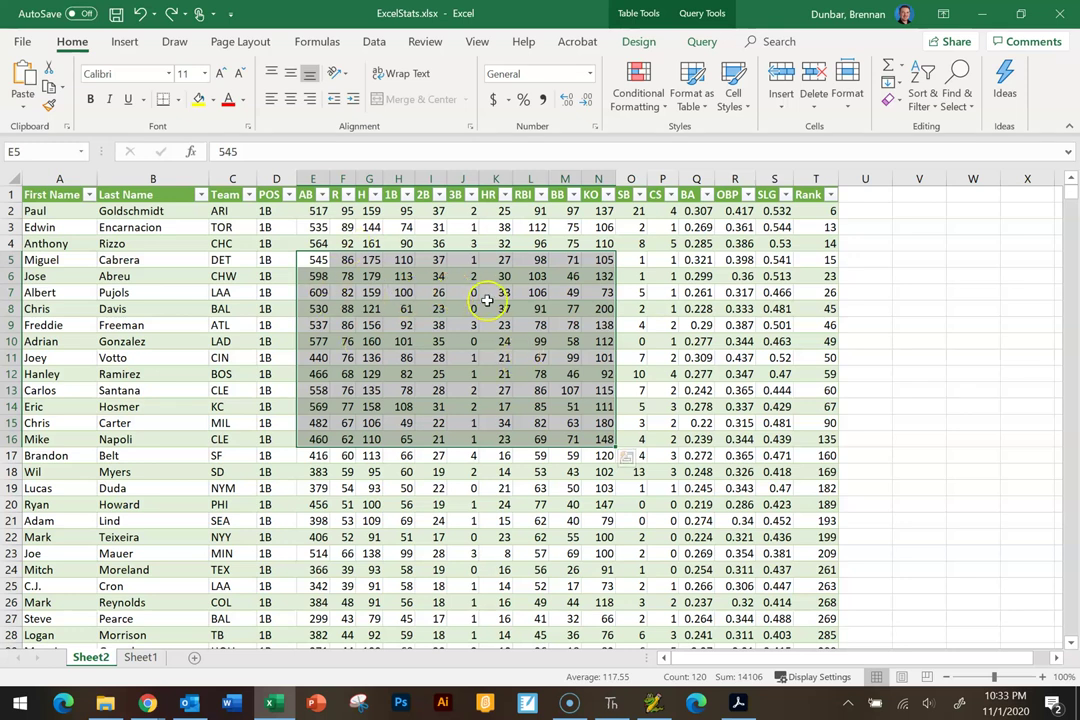
pyautogui.click(90, 99)
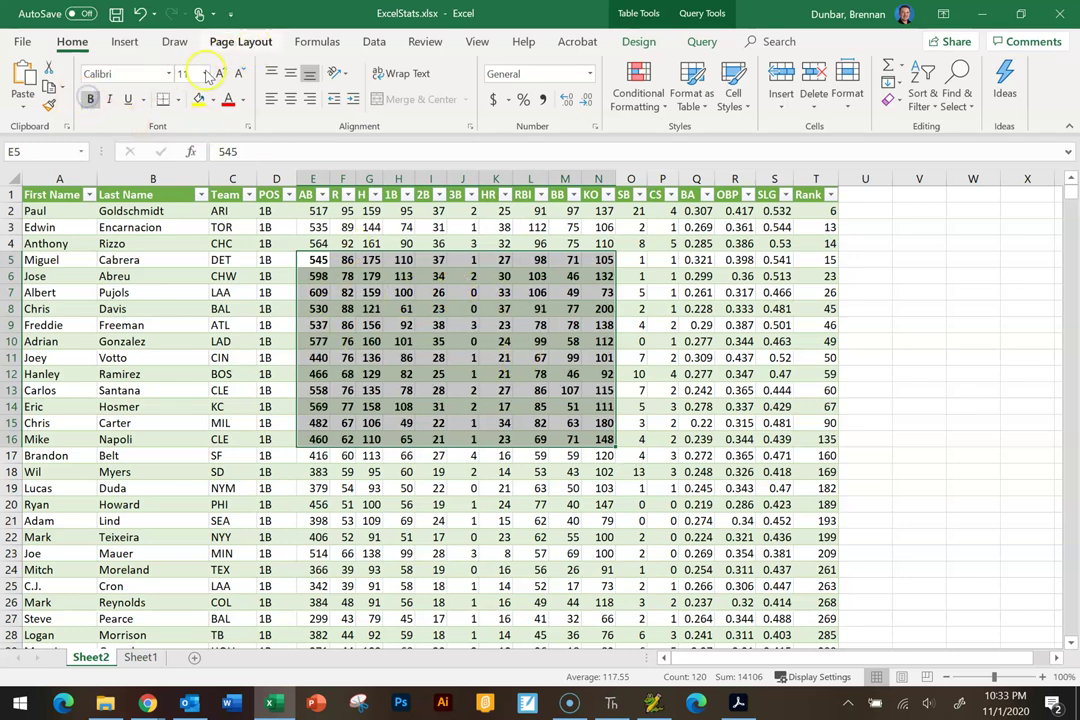
pyautogui.click(205, 74)
pyautogui.click(183, 252)
pyautogui.click(835, 378)
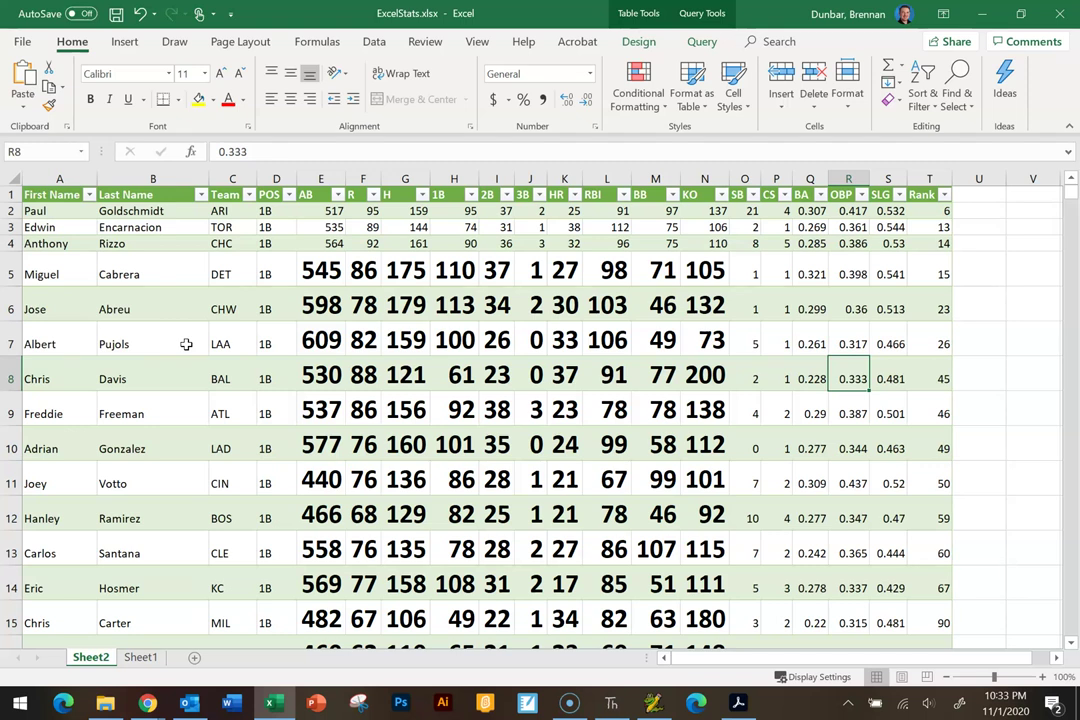
# Undo the font size and bold changes on cells E5:N16, redo them, and undo them again.
pyautogui.hotkey('ctrl', 'z')
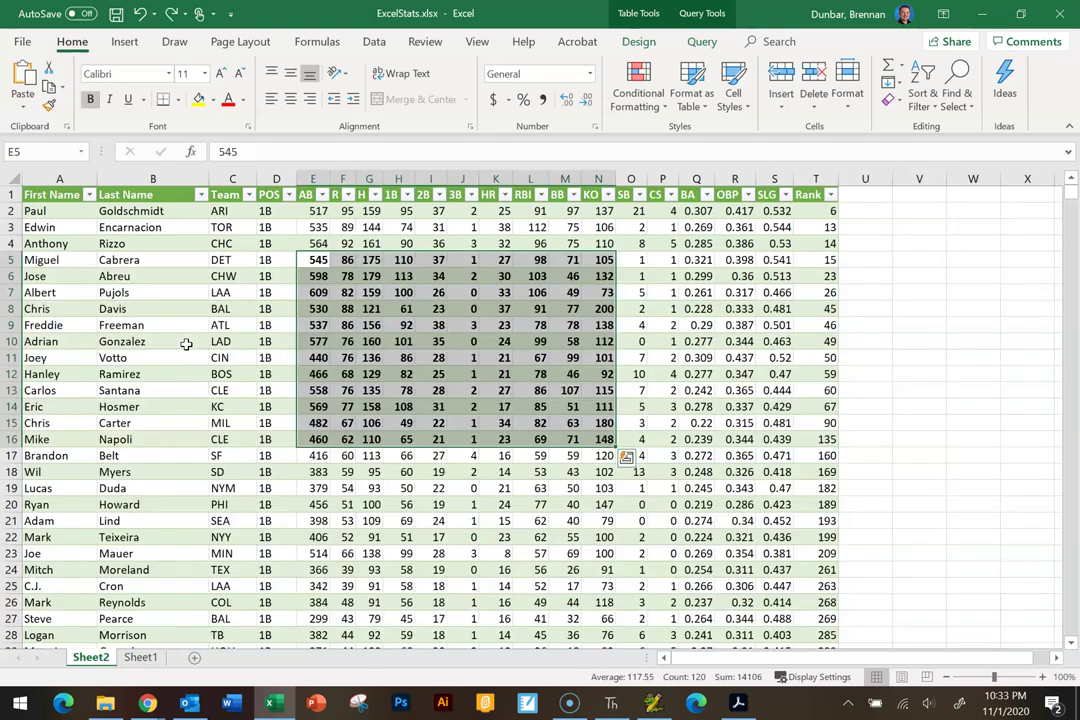
pyautogui.click(731, 369)
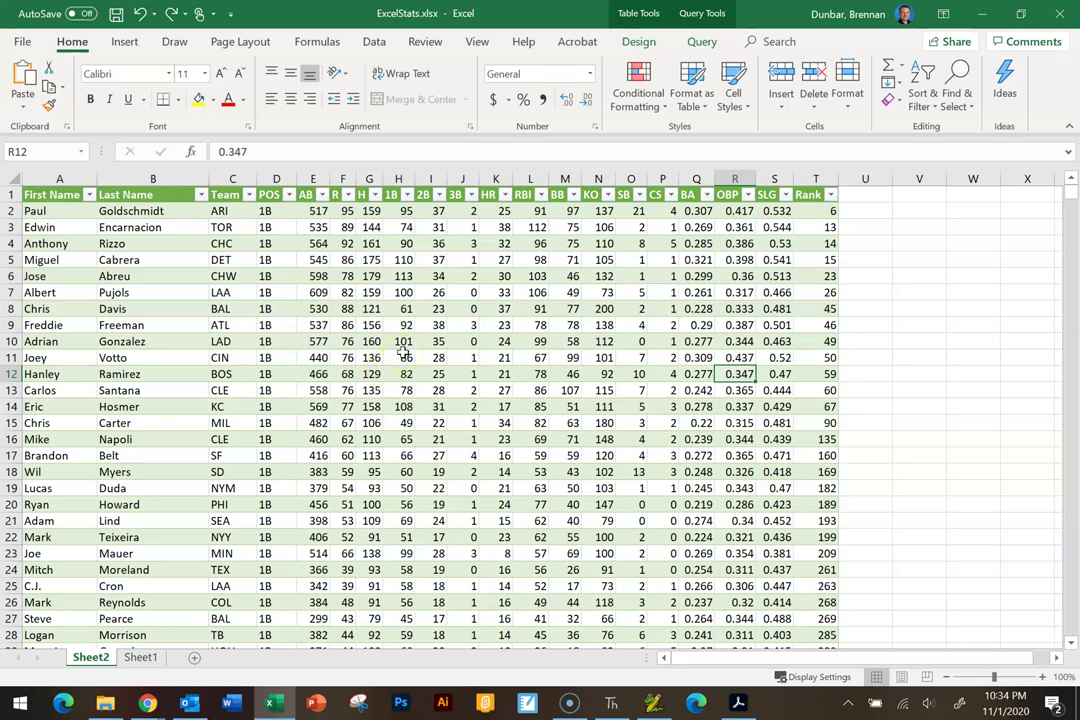
pyautogui.hotkey('ctrl', 'z')
pyautogui.hotkey('ctrl', 'y')
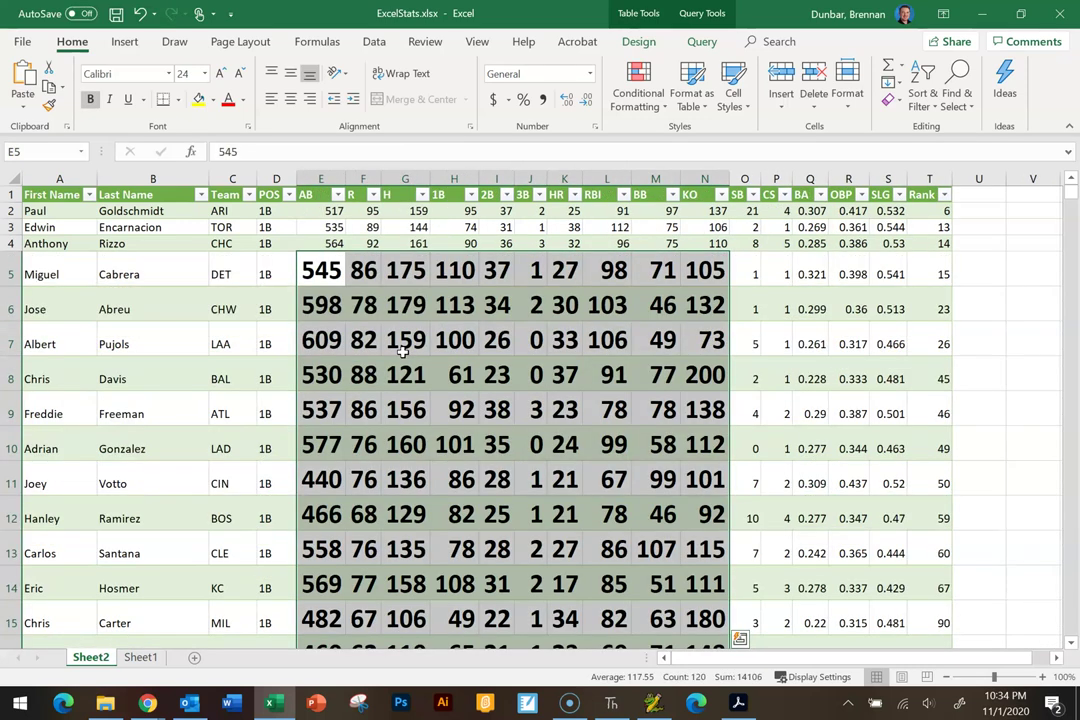
pyautogui.hotkey('ctrl', 'z')
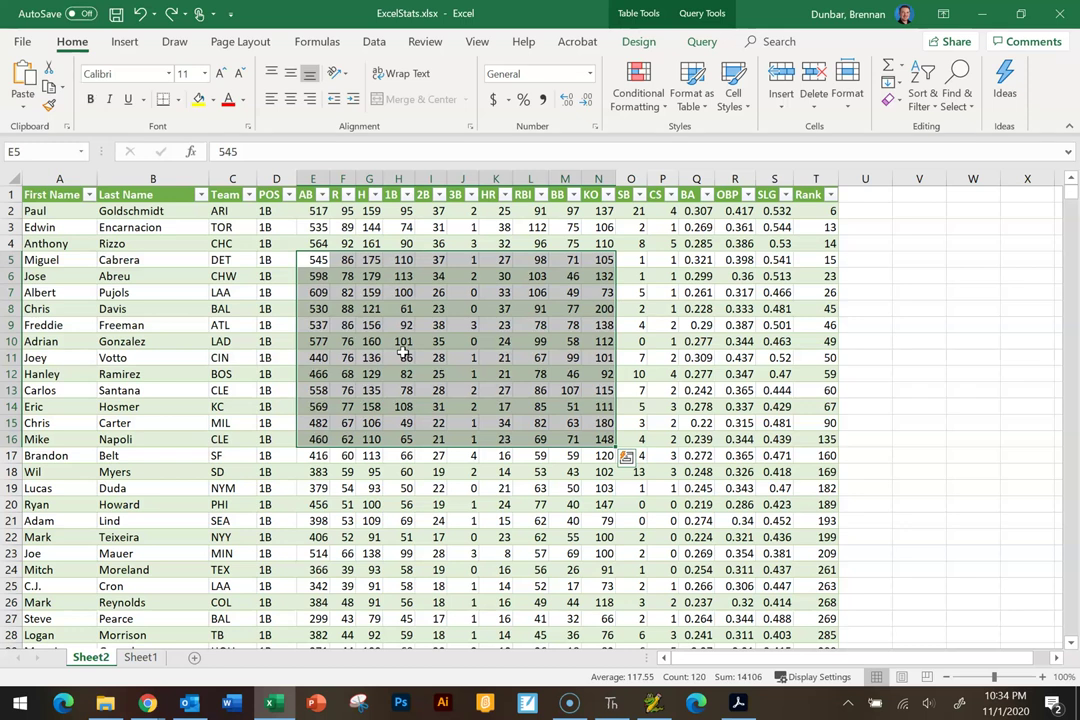
pyautogui.hotkey('ctrl', 'z')
pyautogui.click(470, 325)
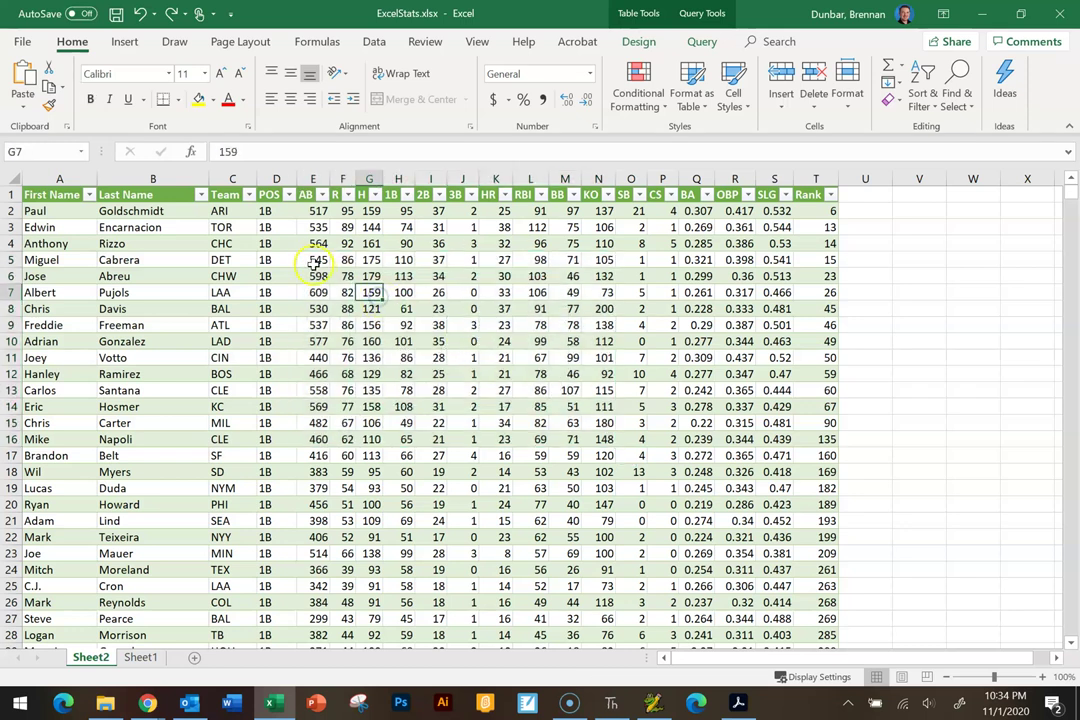
# Clear the contents of cells E5:M12 and undo the deletion.
pyautogui.moveTo(313, 260); pyautogui.dragTo(566, 380)
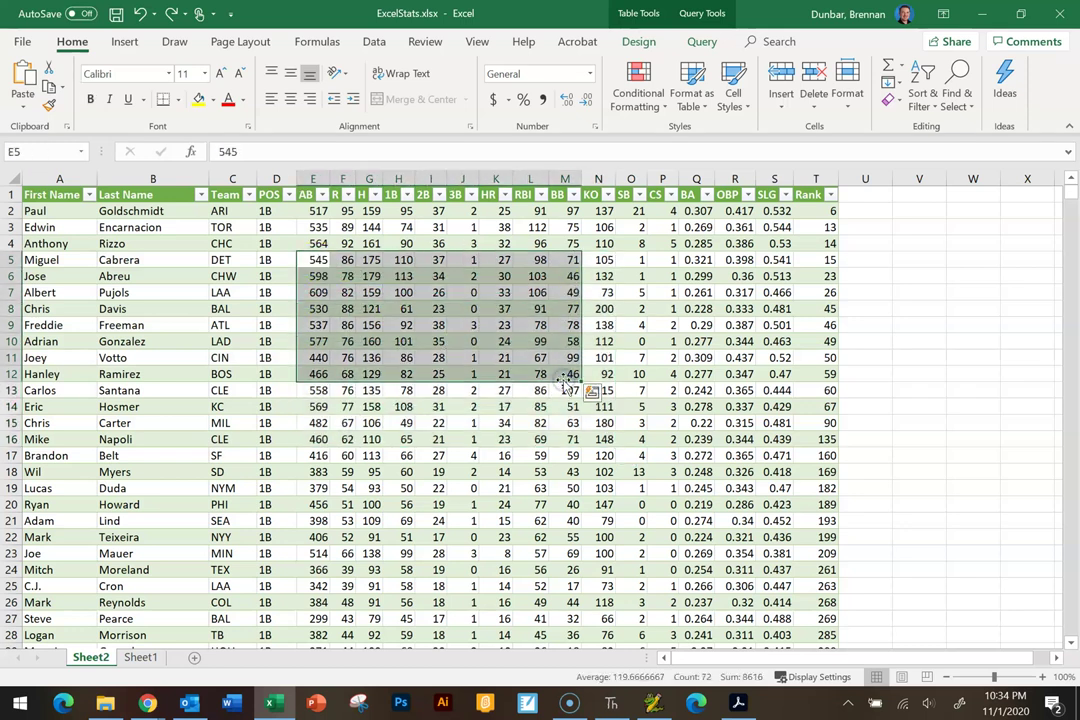
pyautogui.press('Delete')
pyautogui.click(505, 440)
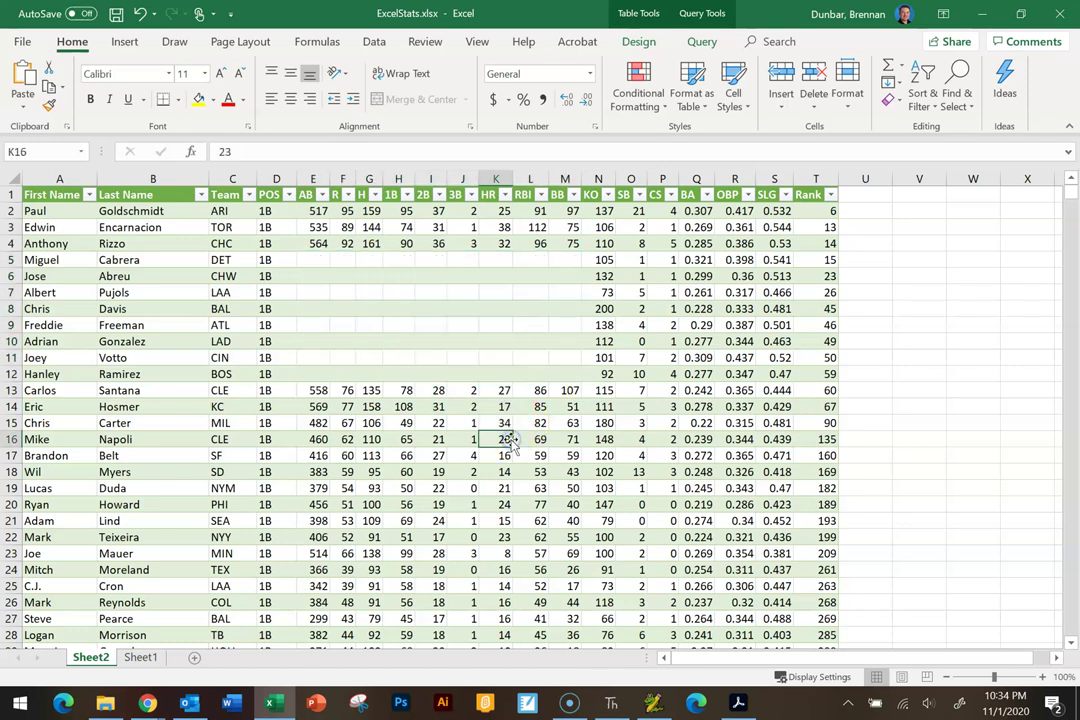
pyautogui.hotkey('ctrl', 'z')
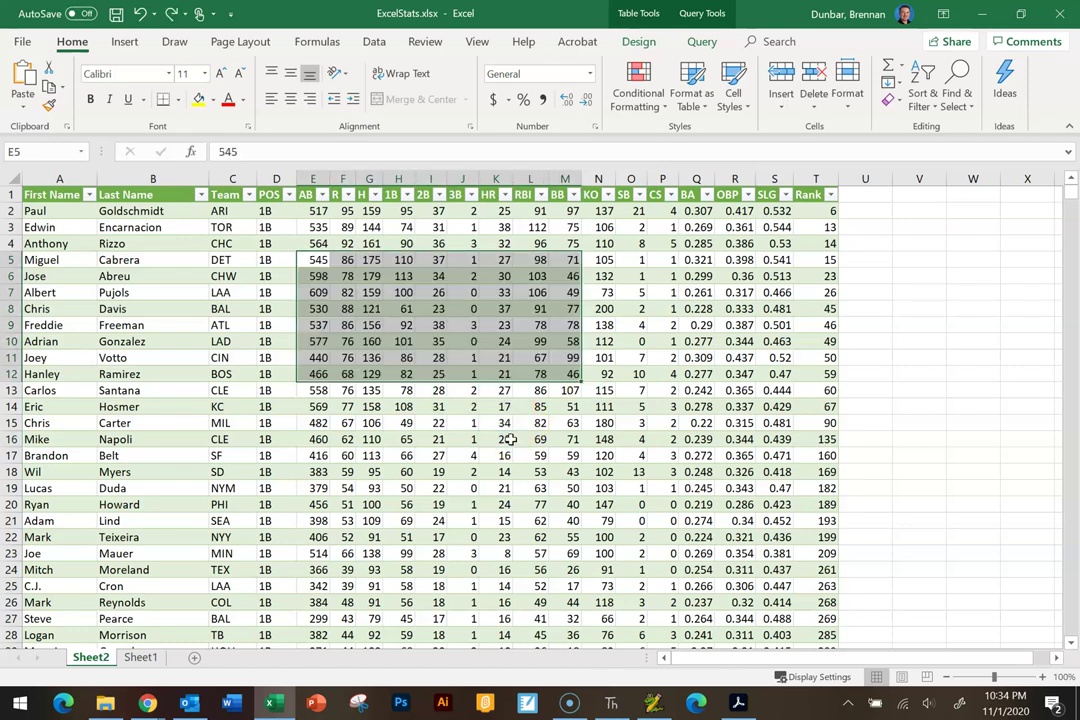
pyautogui.click(496, 452)
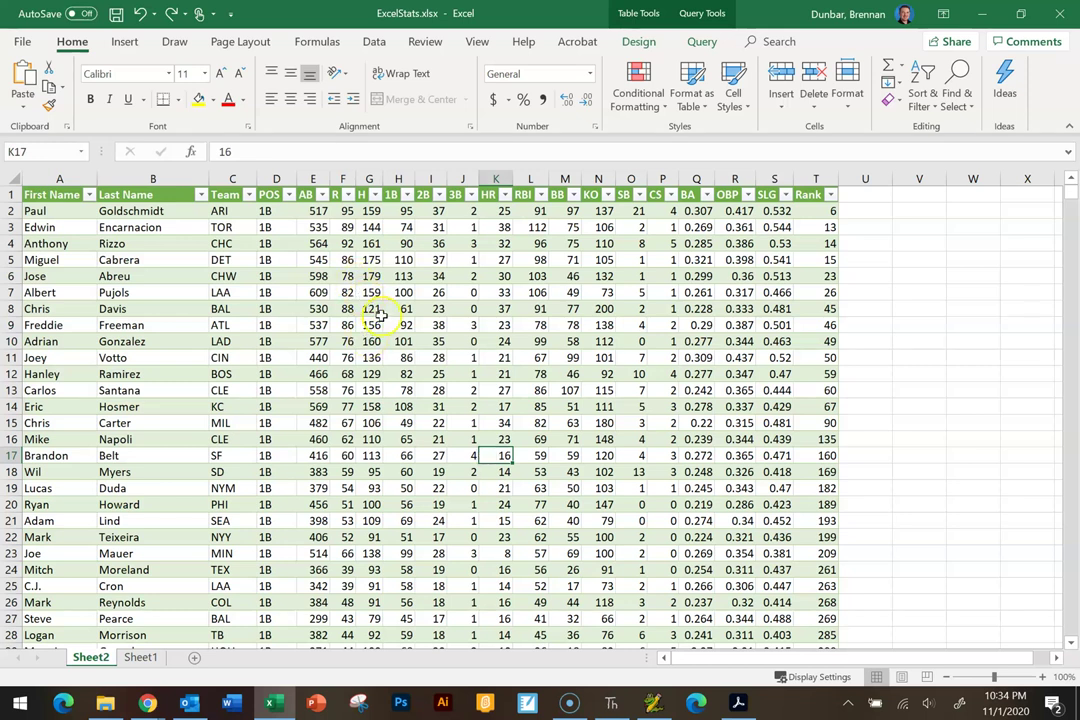
# Practise selecting different blocks of statistics, ending with cells H5:O16.
pyautogui.moveTo(312, 232); pyautogui.dragTo(481, 352)
pyautogui.click(497, 471)
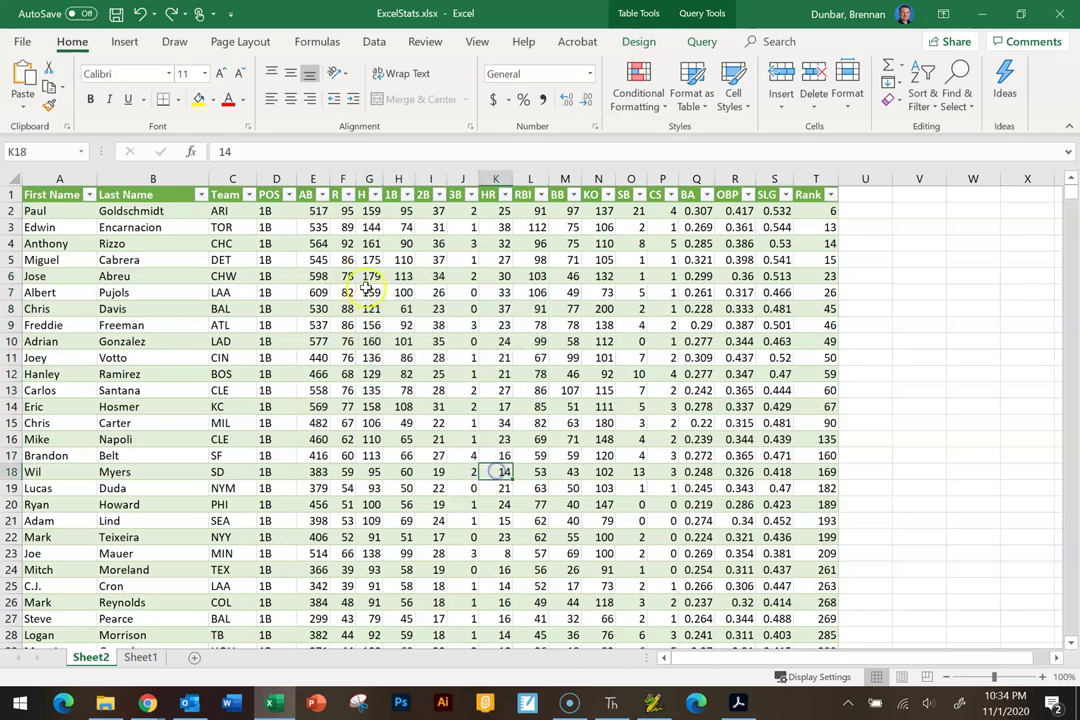
pyautogui.moveTo(398, 260); pyautogui.dragTo(633, 437)
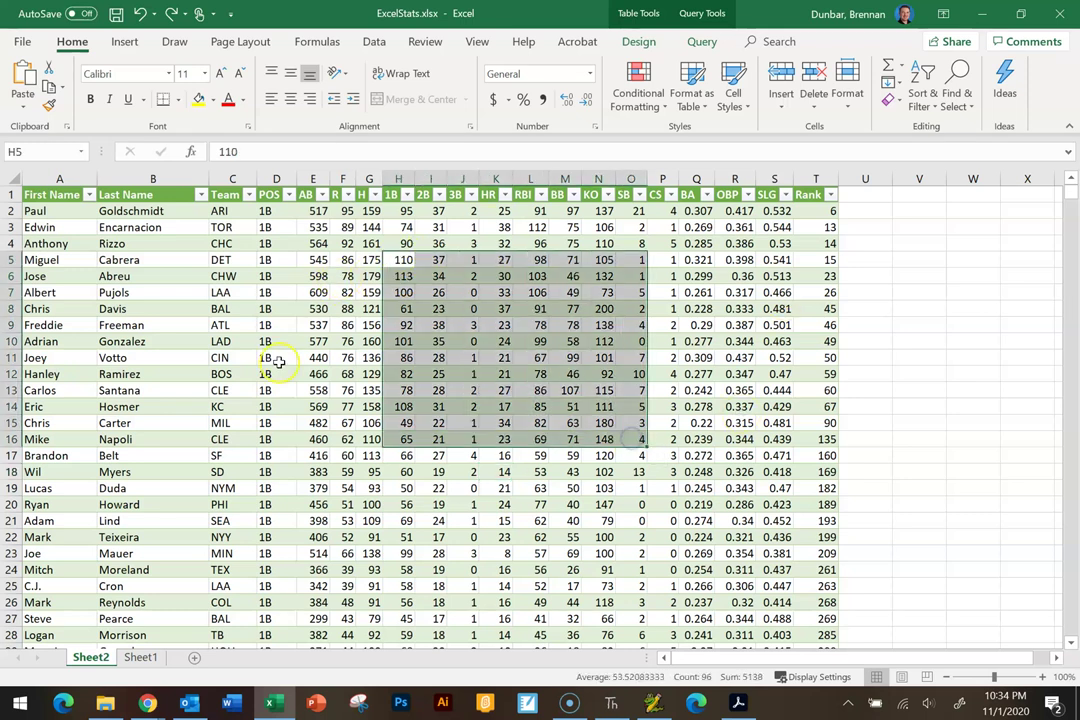
# Make the names and teams in cells A6:C14 bold and open the font size choices.
pyautogui.moveTo(75, 278); pyautogui.dragTo(240, 405)
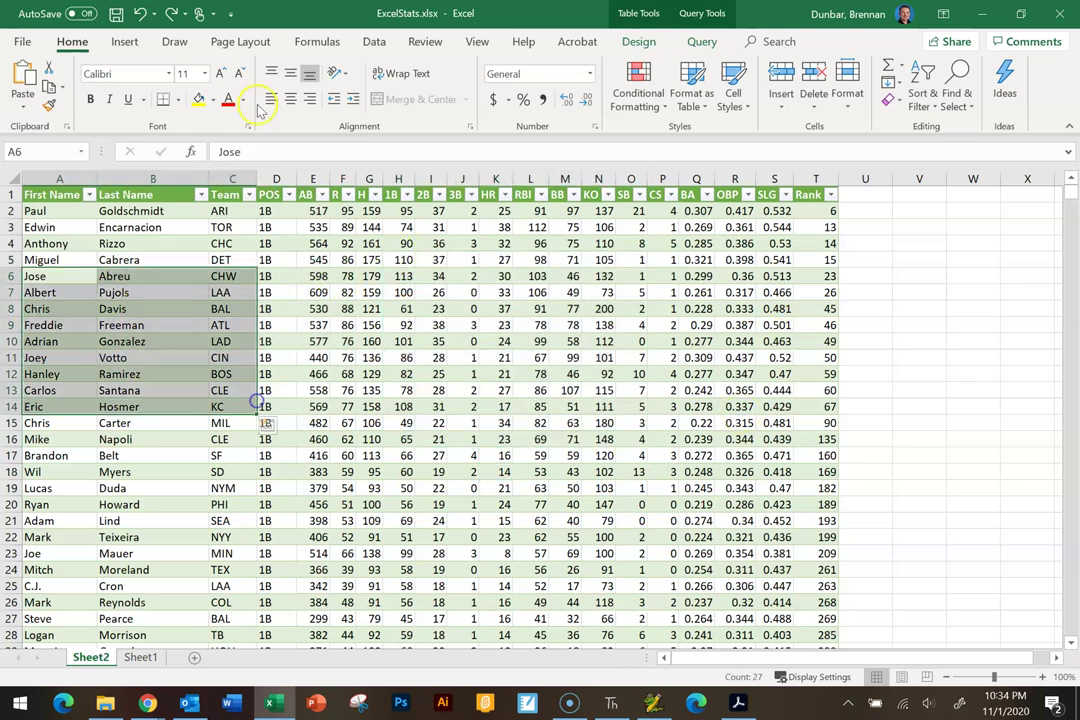
pyautogui.click(92, 99)
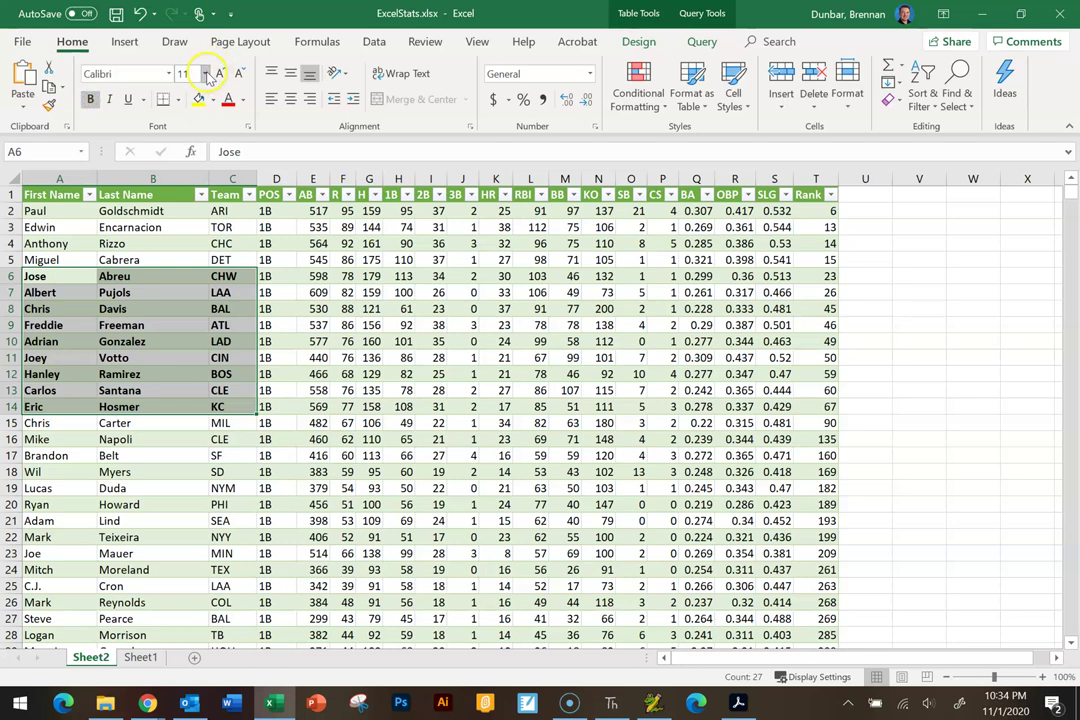
pyautogui.click(205, 73)
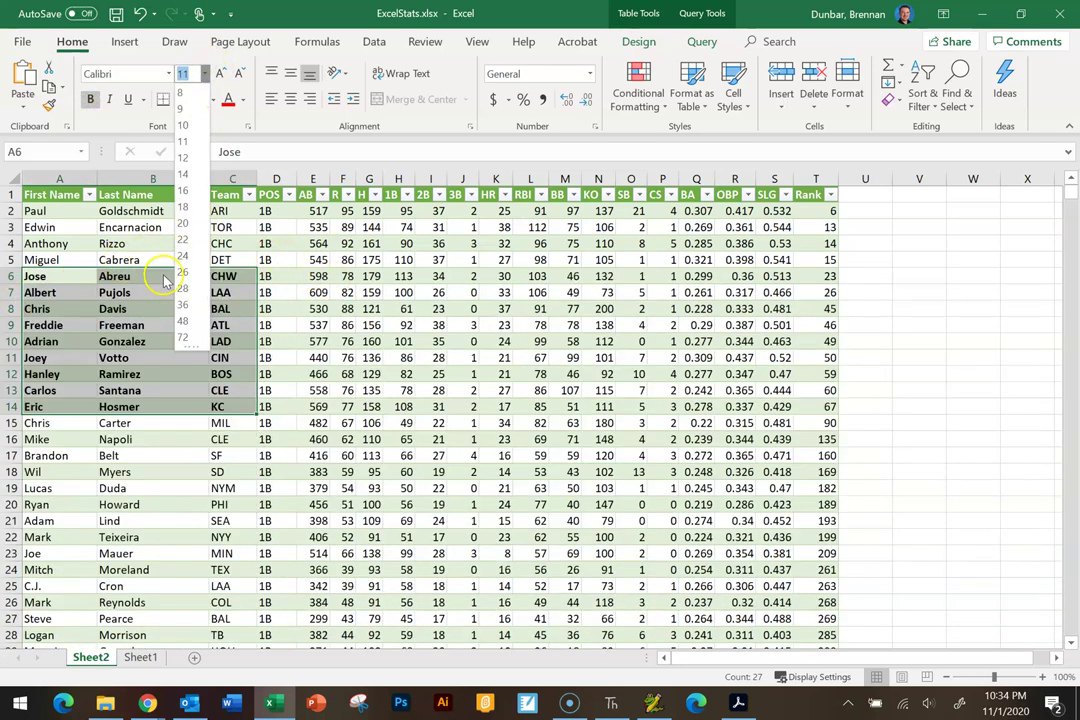
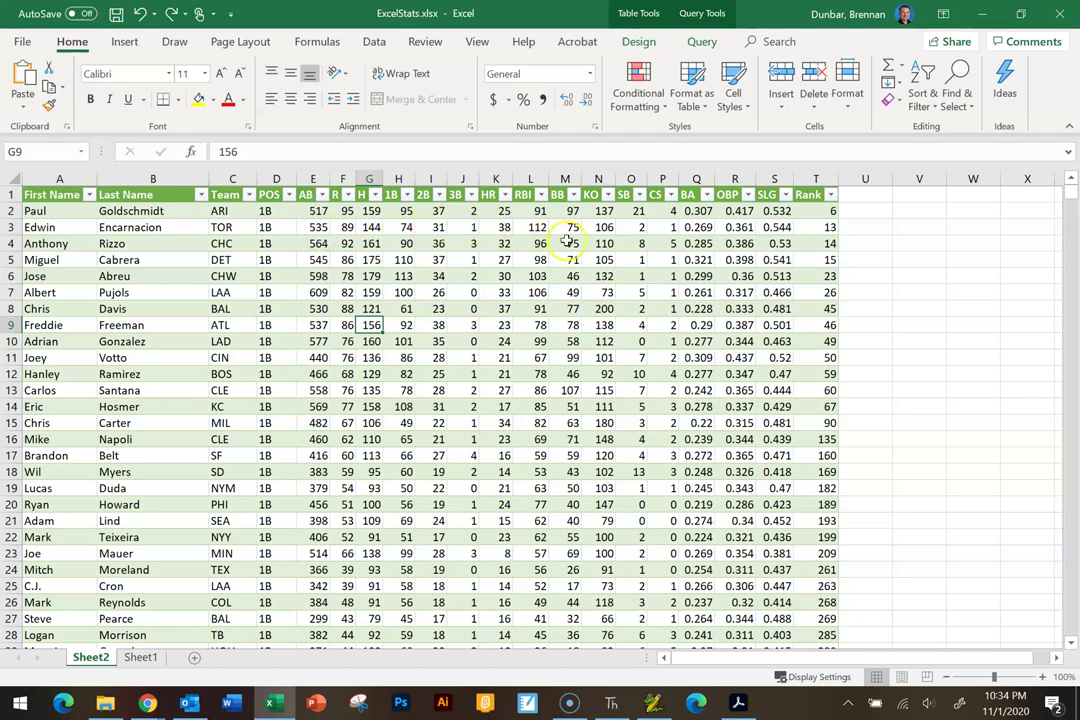
# Practise selecting the row 4 record across A4:T4 and the larger block B4:R10, and clear the selection.
pyautogui.moveTo(45, 248); pyautogui.dragTo(811, 247)
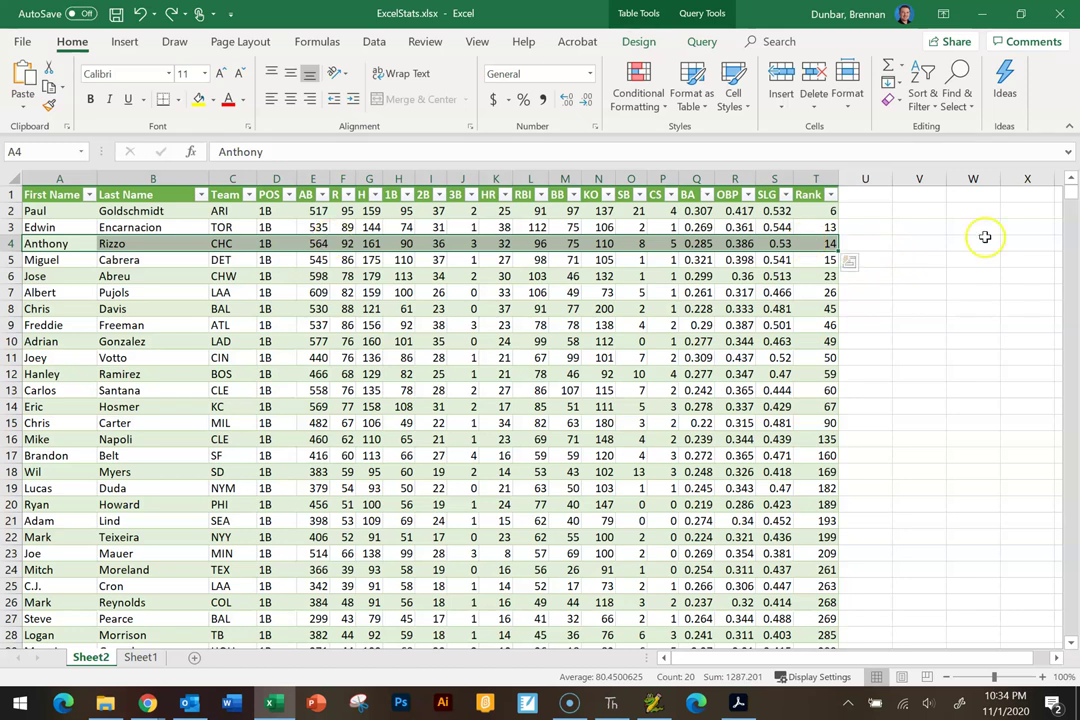
pyautogui.click(369, 292)
pyautogui.moveTo(155, 243); pyautogui.dragTo(110, 350)
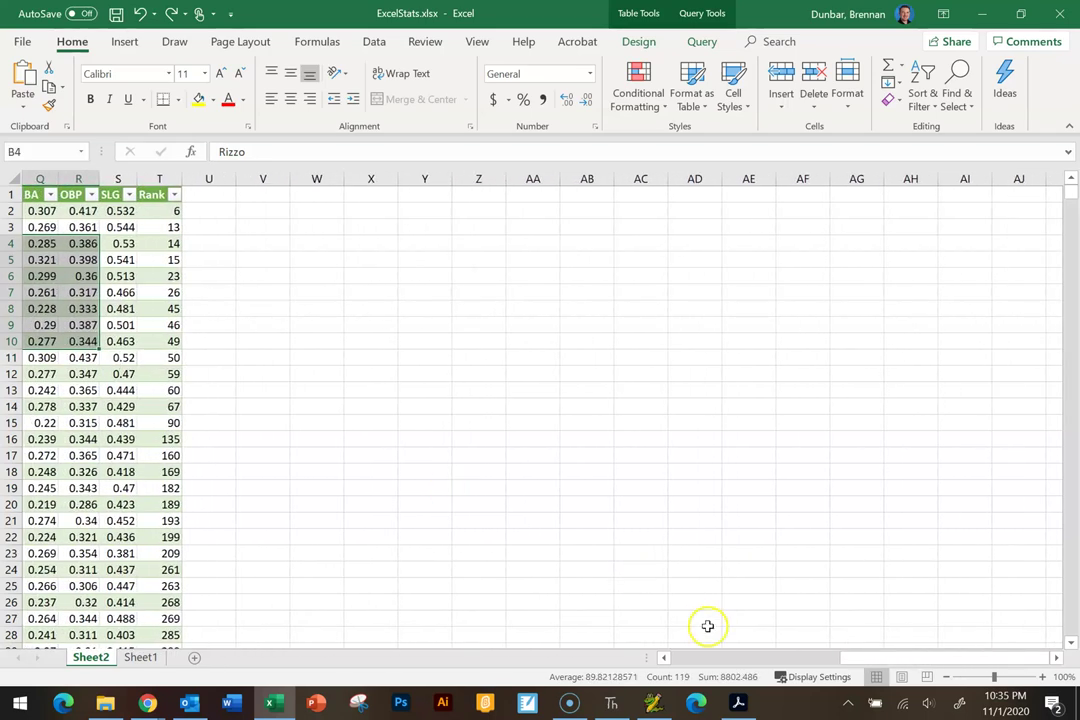
pyautogui.moveTo(892, 652); pyautogui.dragTo(603, 658)
pyautogui.click(284, 374)
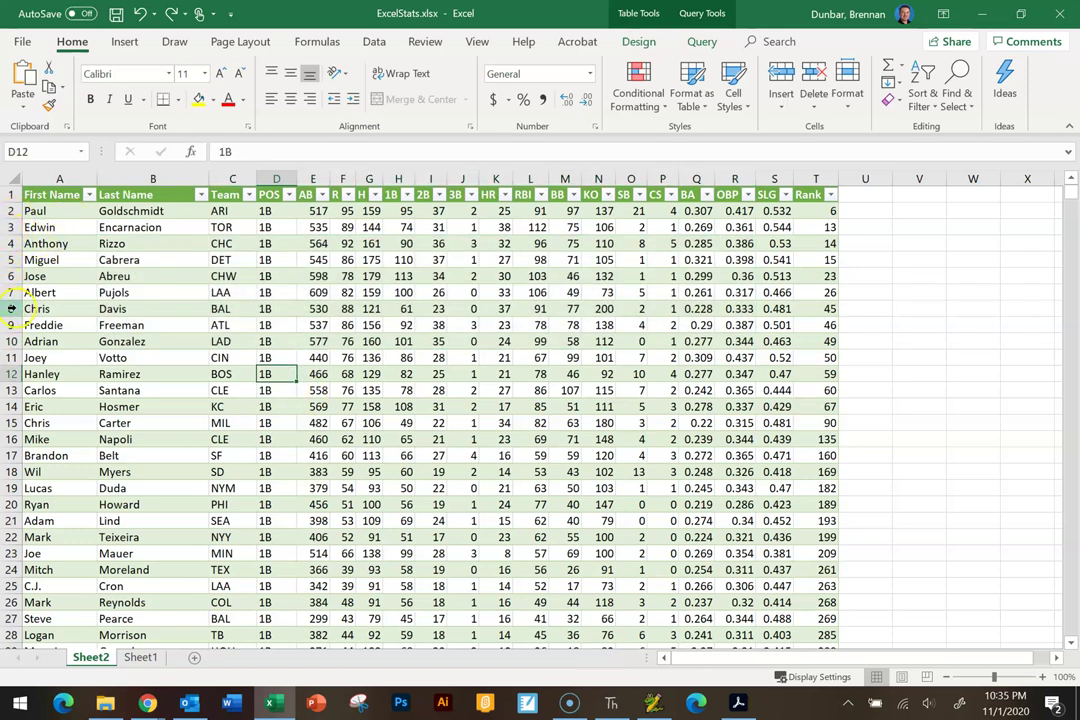
# Select the whole of row 5, make it bold and set its font size to 18.
pyautogui.click(11, 259)
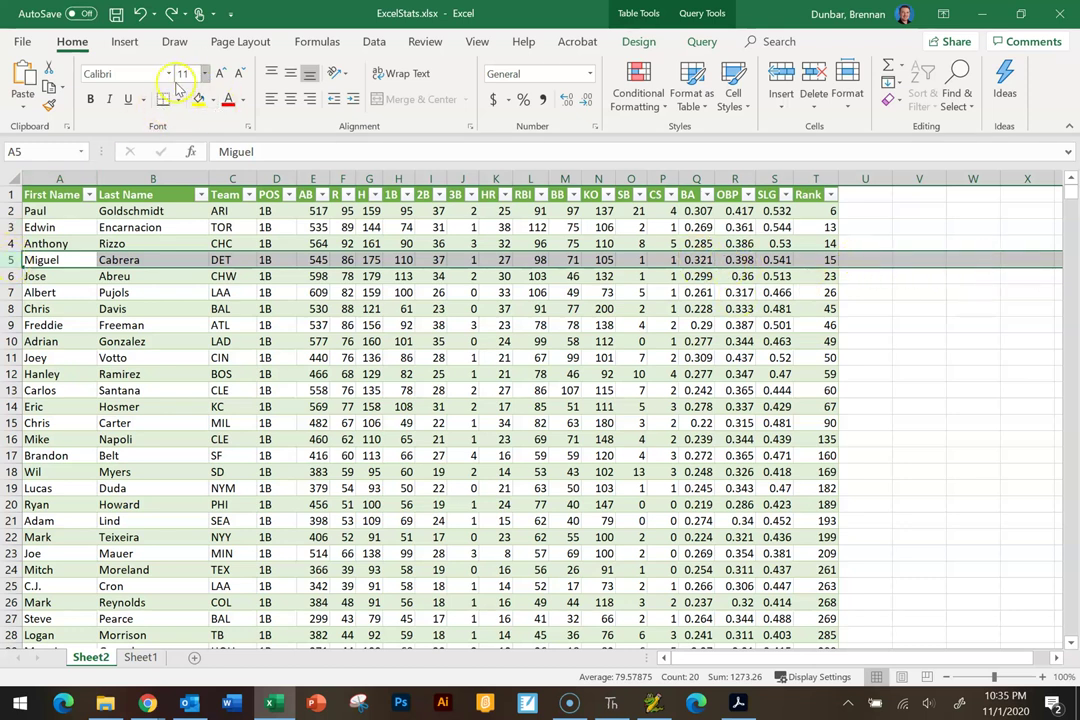
pyautogui.click(90, 99)
pyautogui.click(205, 74)
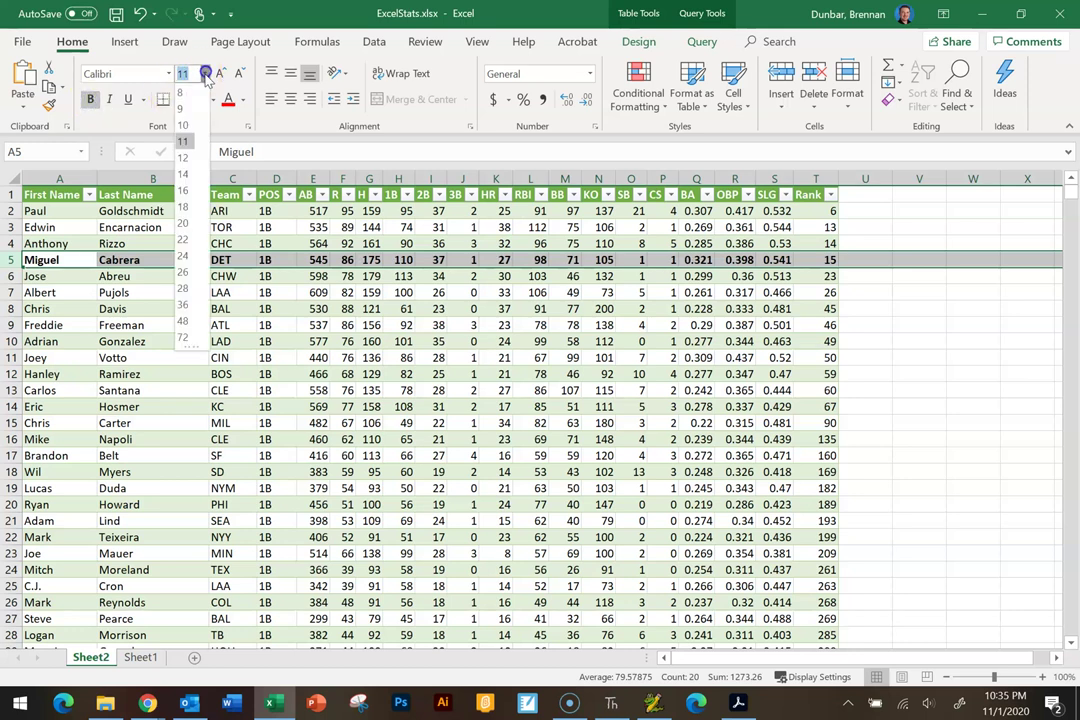
pyautogui.click(182, 206)
pyautogui.click(425, 416)
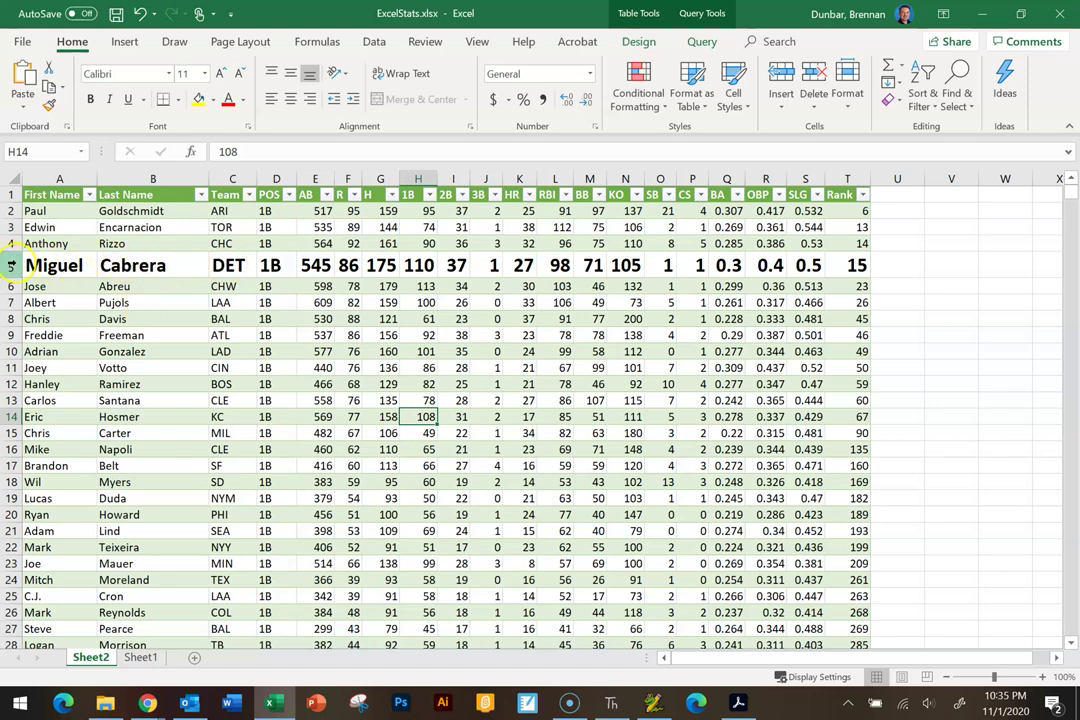
# Undo the font size and bold changes on row 5.
pyautogui.hotkey('ctrl', 'z')
pyautogui.click(113, 310)
pyautogui.hotkey('ctrl', 'z')
pyautogui.click(113, 312)
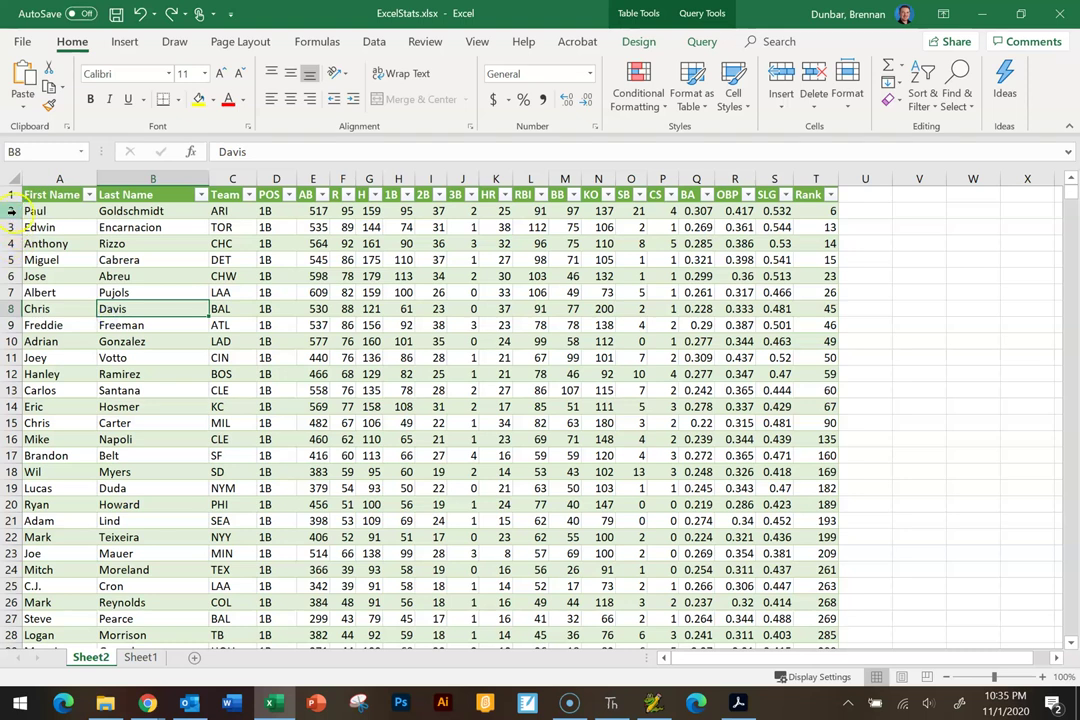
# Practise selecting several entire rows together, ending with rows 2 through 8.
pyautogui.moveTo(12, 211); pyautogui.dragTo(12, 276)
pyautogui.click(100, 276)
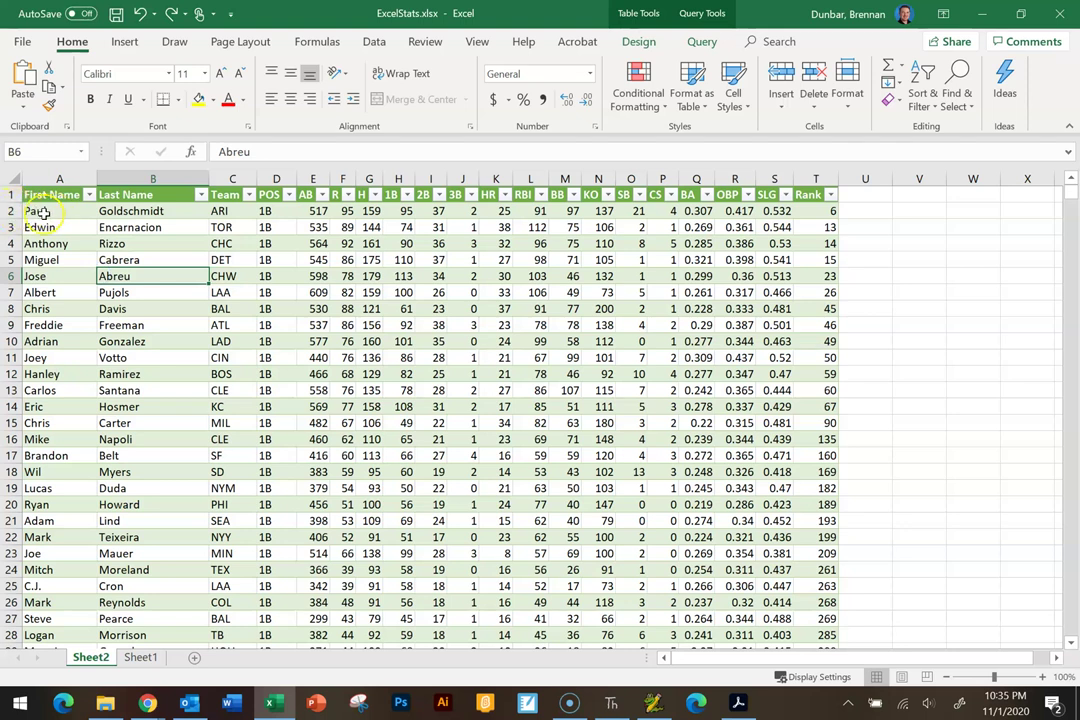
pyautogui.click(42, 211)
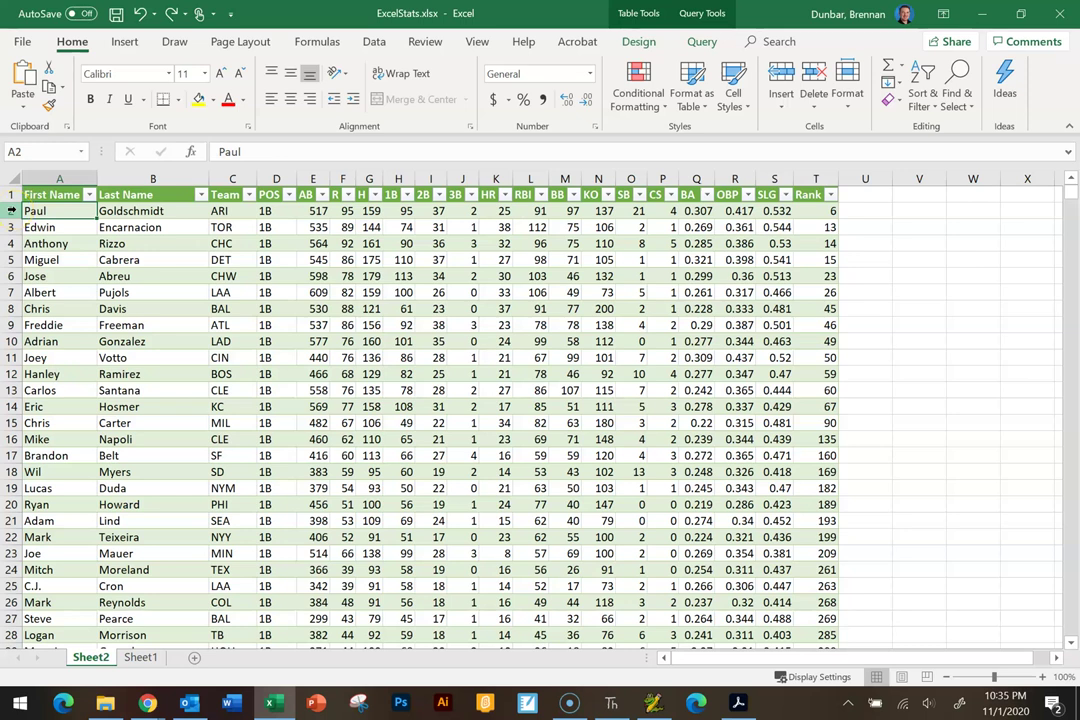
pyautogui.click(12, 211)
pyautogui.moveTo(12, 211); pyautogui.dragTo(14, 309)
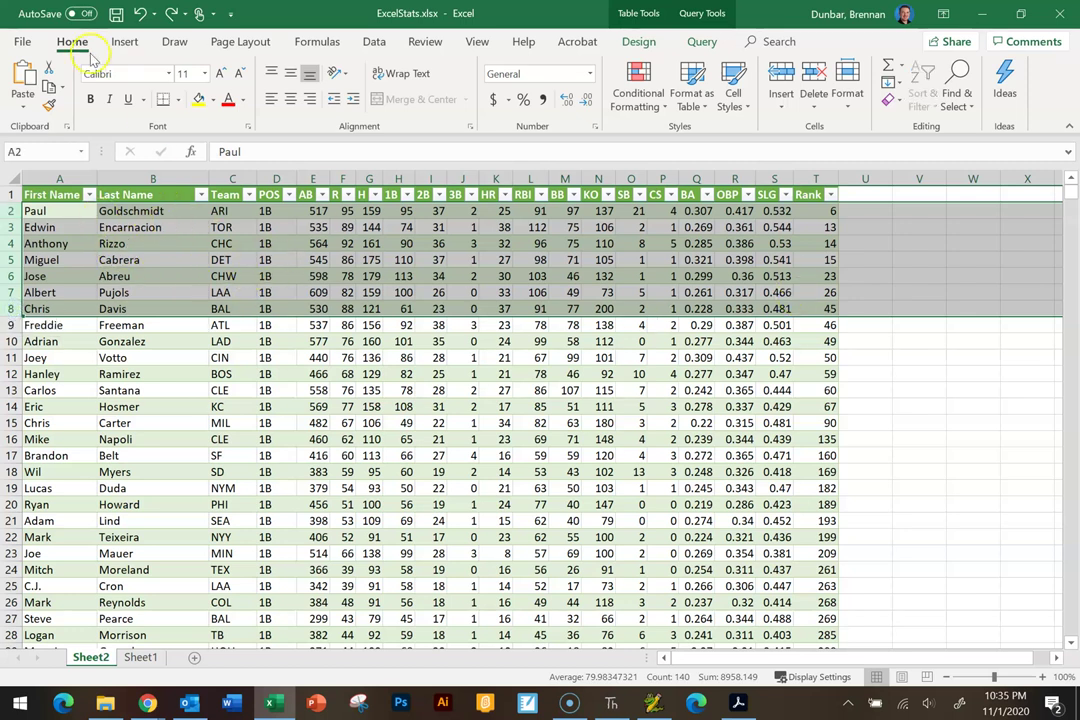
# Format rows 2 through 8 as bold, red text at font size 14.
pyautogui.click(90, 99)
pyautogui.click(228, 100)
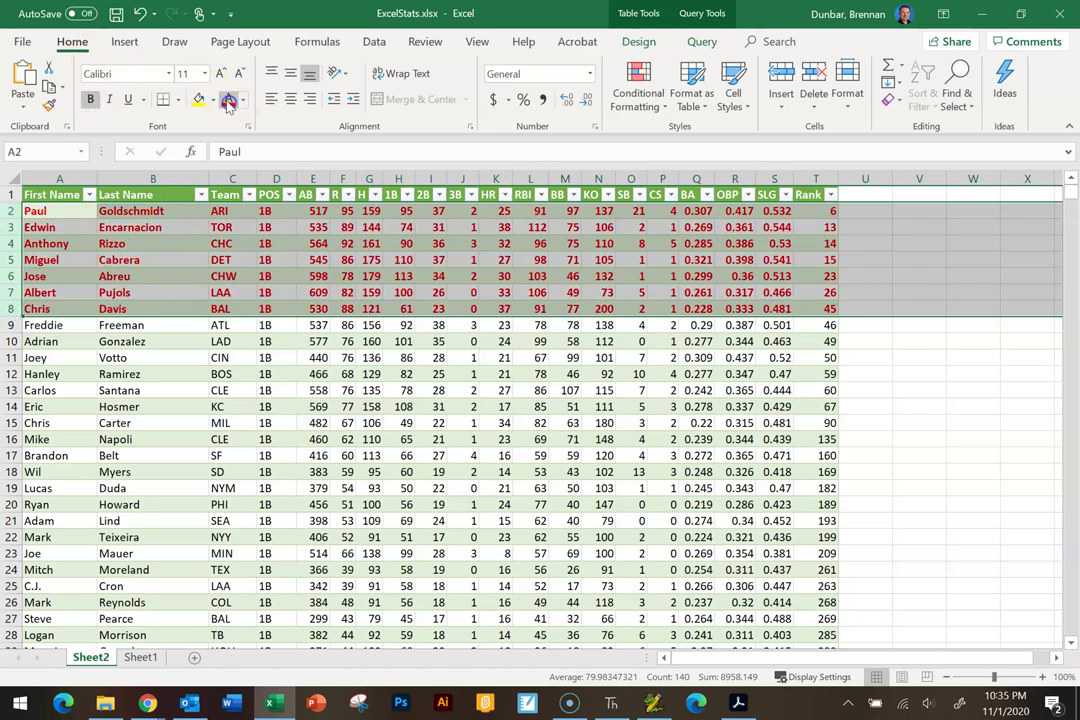
pyautogui.click(204, 74)
pyautogui.click(184, 174)
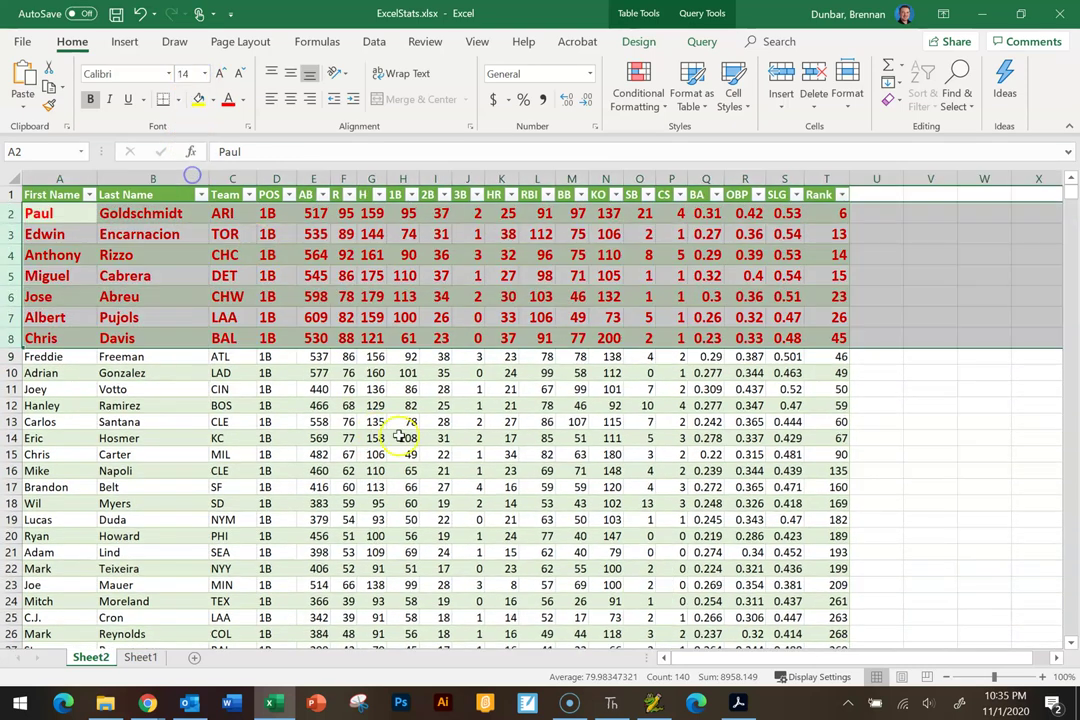
pyautogui.click(467, 421)
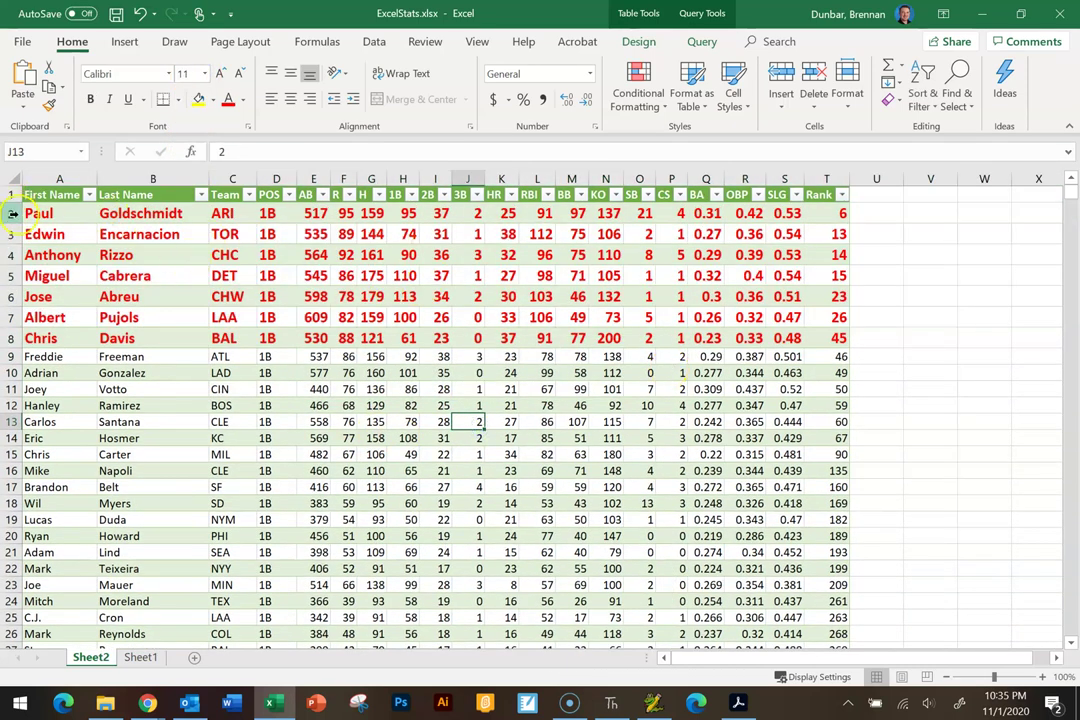
# Undo the font size, red colour and bold changes on rows 2 through 8.
pyautogui.hotkey('ctrl', 'z')
pyautogui.hotkey('ctrl', 'z')
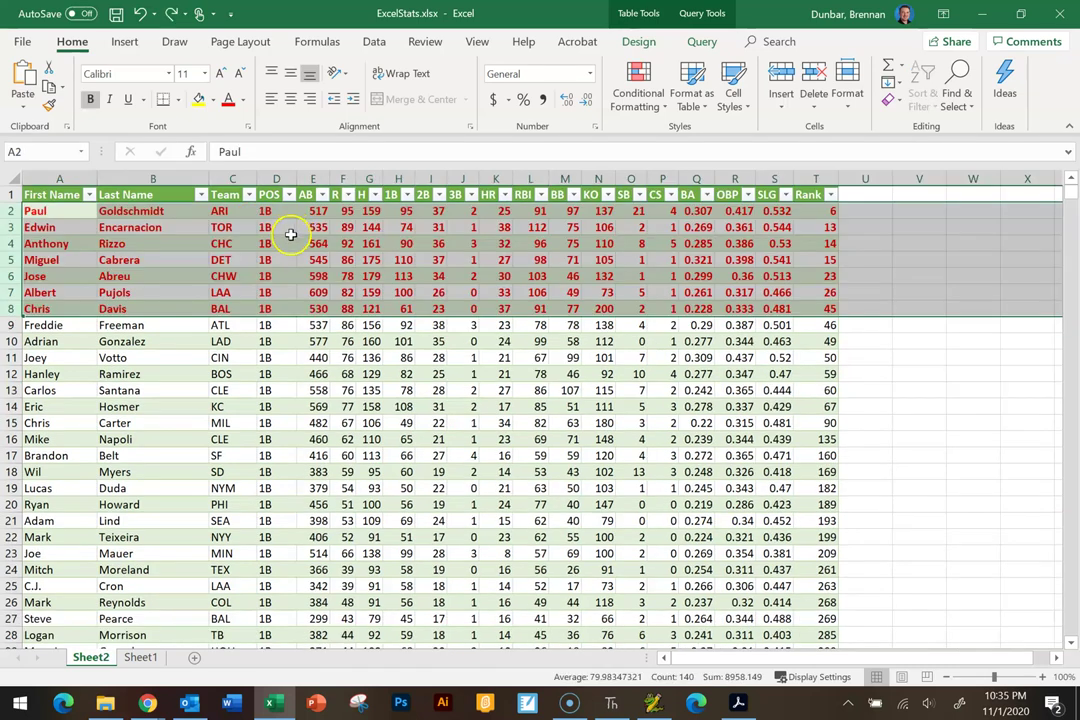
pyautogui.click(287, 292)
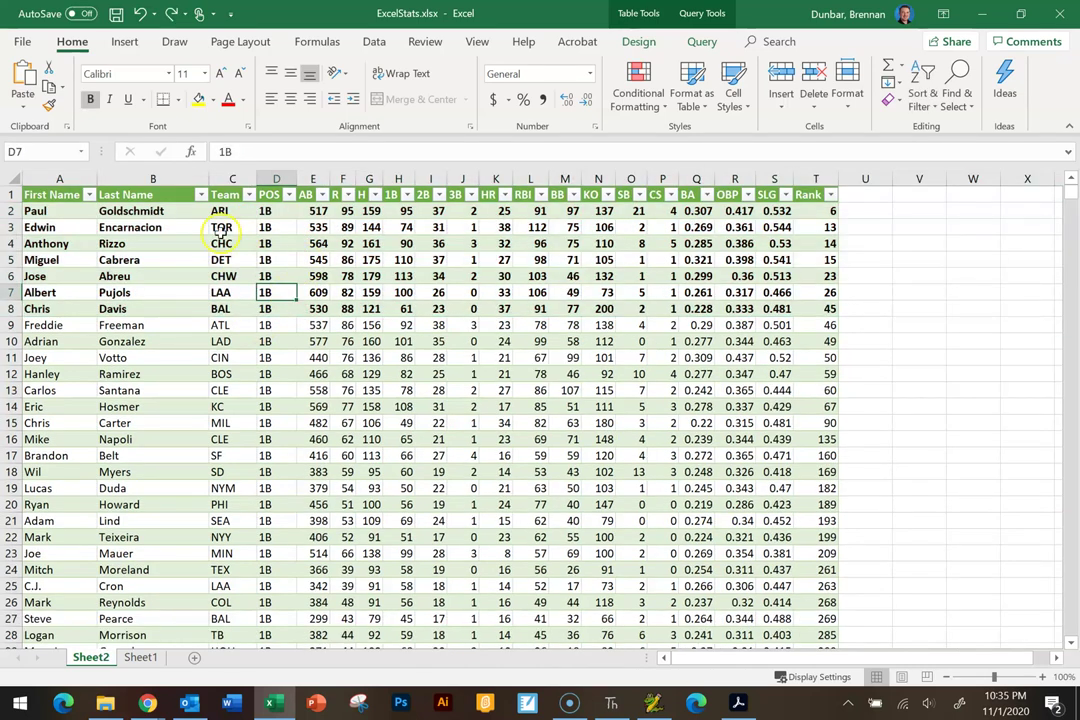
pyautogui.hotkey('ctrl', 'z')
pyautogui.click(305, 292)
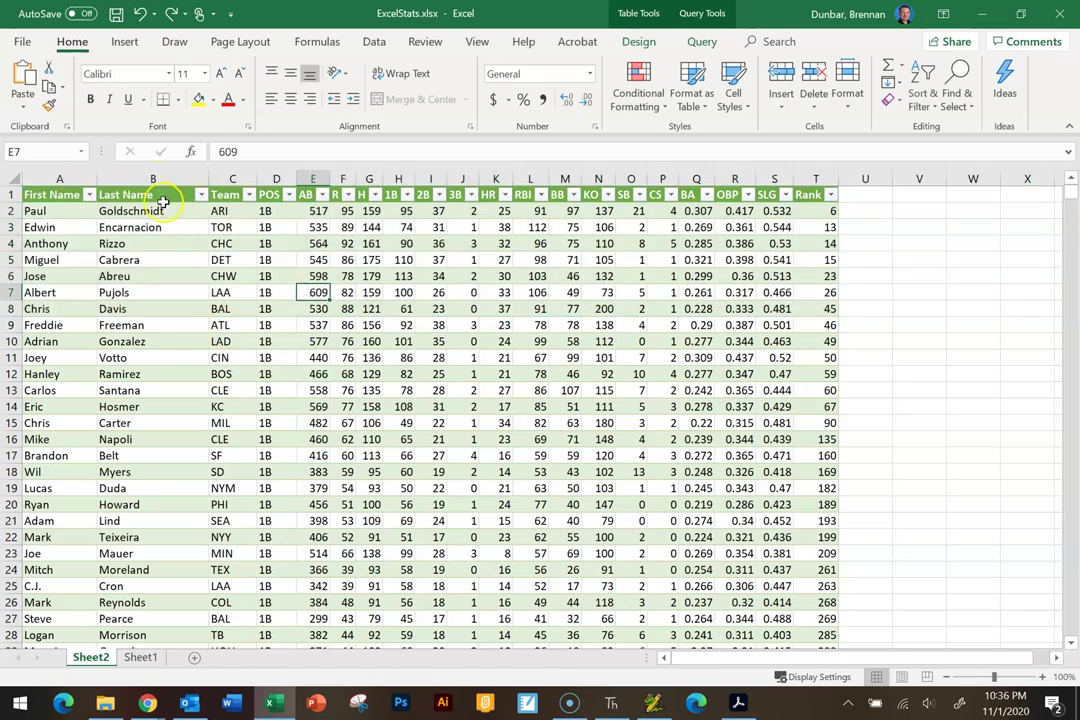
# Practise selecting entire columns B through K and B through I, plus a long cell range starting at B2, and clear the selection.
pyautogui.moveTo(158, 180); pyautogui.dragTo(501, 176)
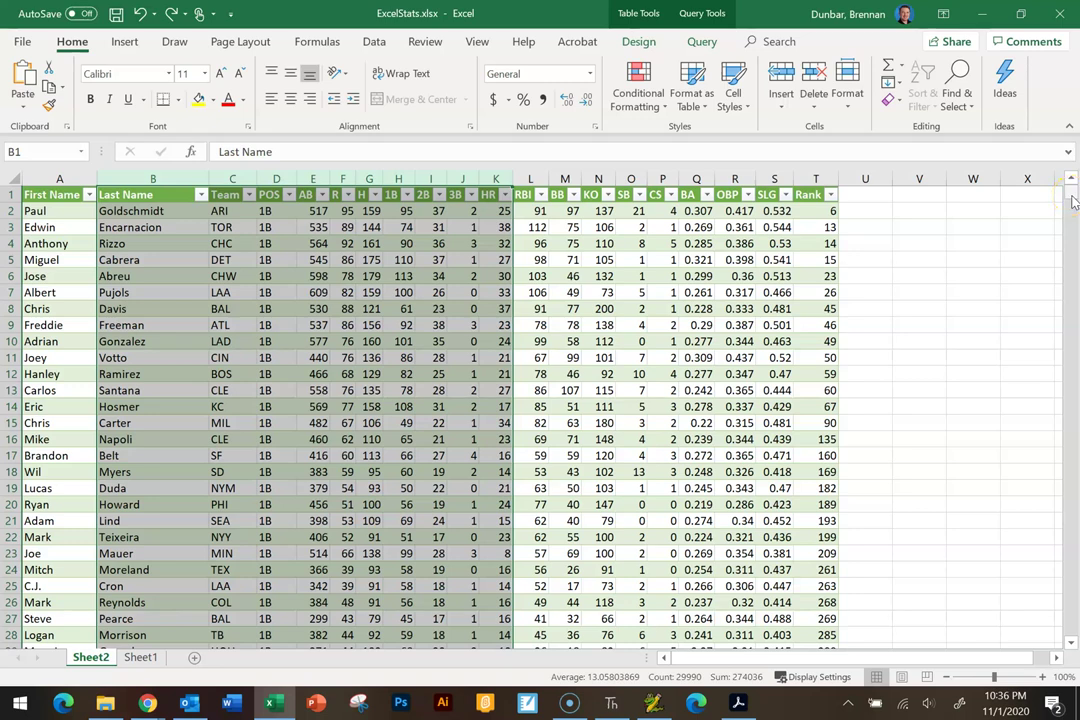
pyautogui.moveTo(1072, 201); pyautogui.dragTo(1020, 148)
pyautogui.moveTo(152, 178); pyautogui.dragTo(428, 186)
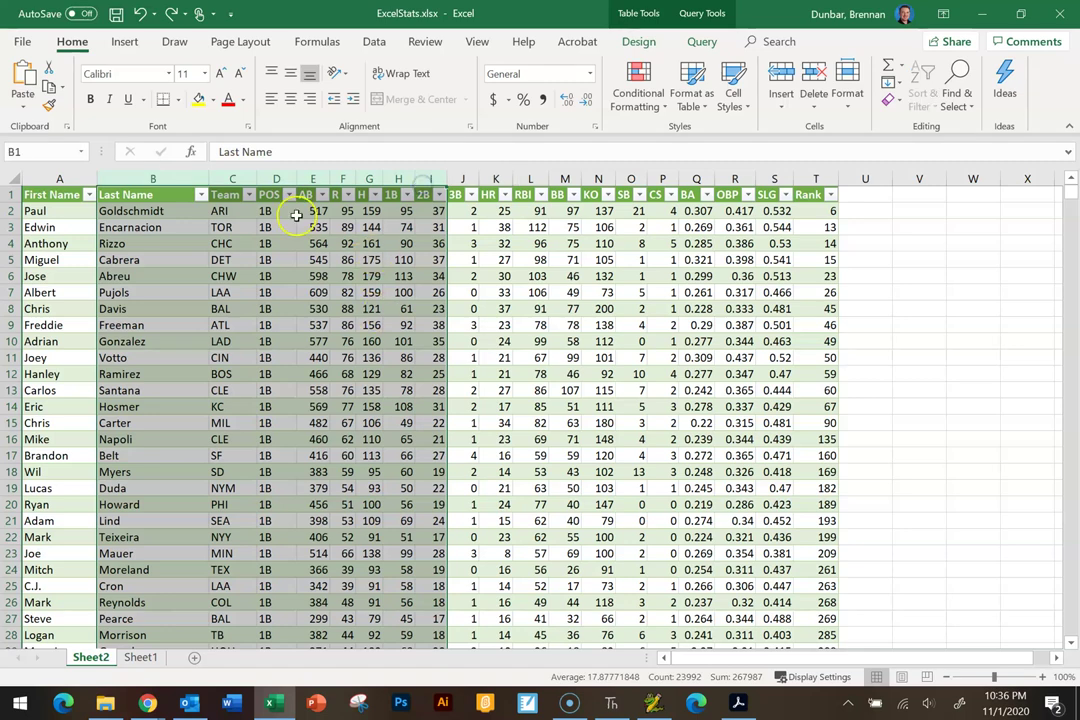
pyautogui.click(478, 456)
pyautogui.moveTo(149, 211); pyautogui.dragTo(400, 243)
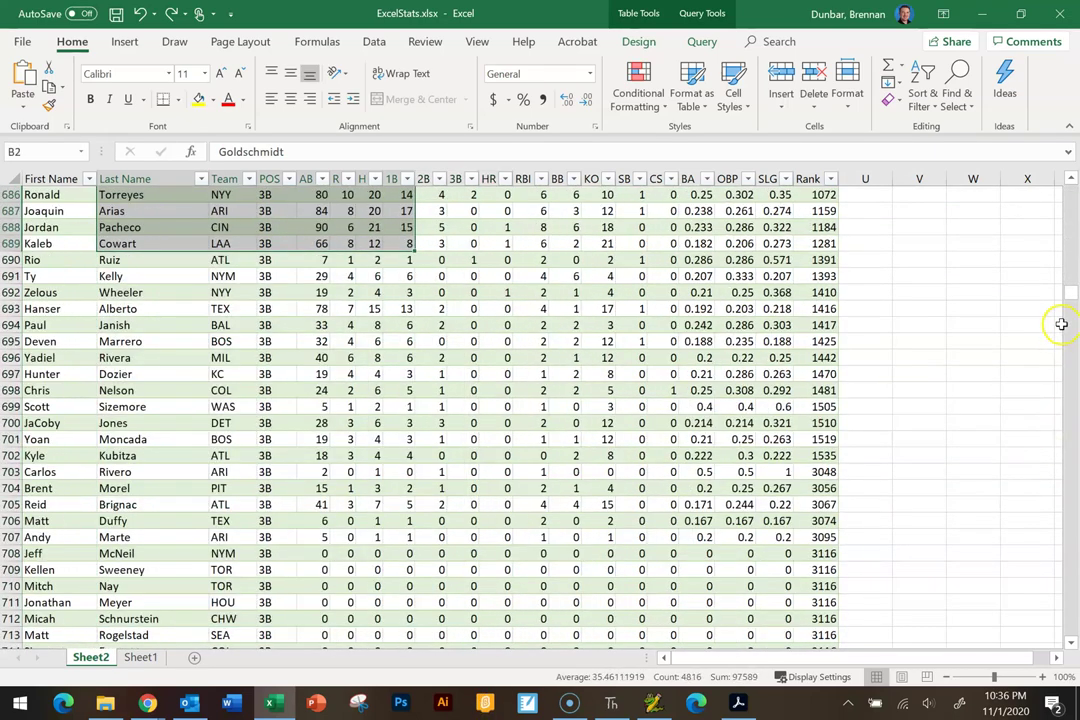
pyautogui.moveTo(1068, 295); pyautogui.dragTo(1070, 182)
pyautogui.click(696, 243)
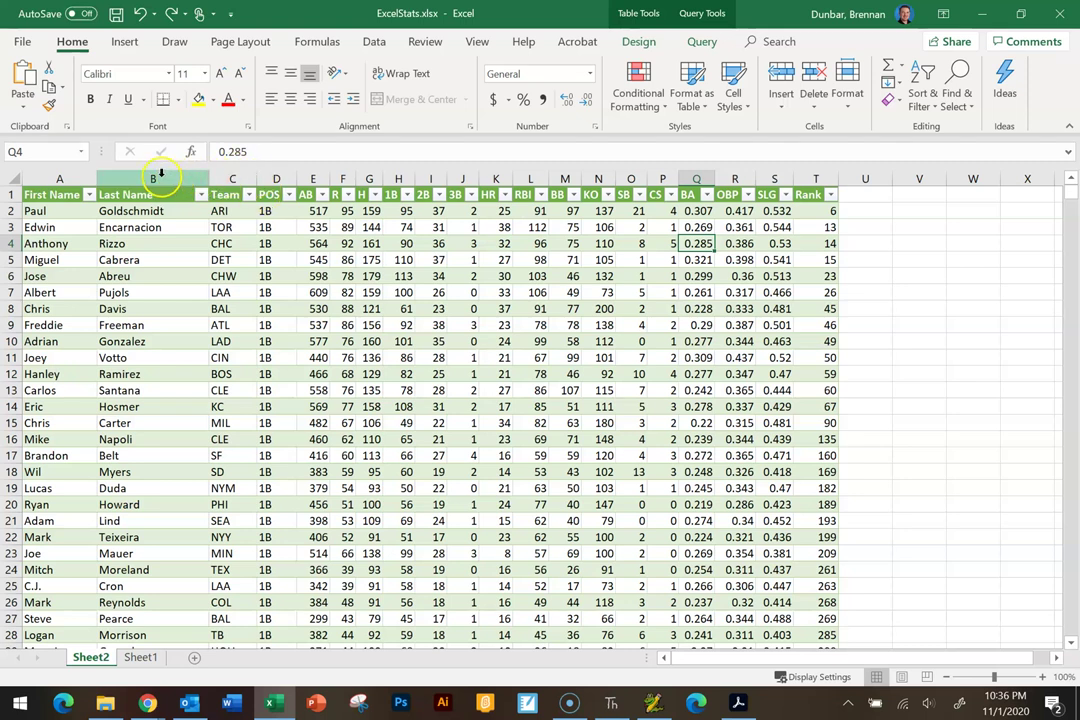
# Make the entire Last Name and Team columns red and bold, and undo that formatting.
pyautogui.moveTo(158, 177); pyautogui.dragTo(234, 178)
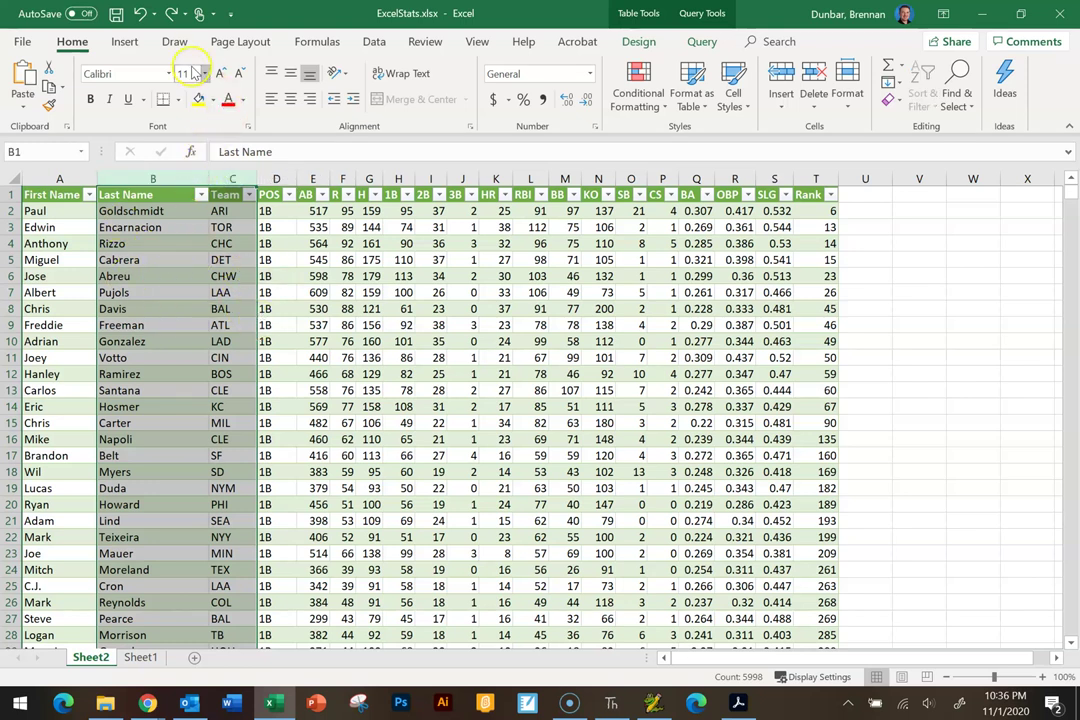
pyautogui.click(228, 101)
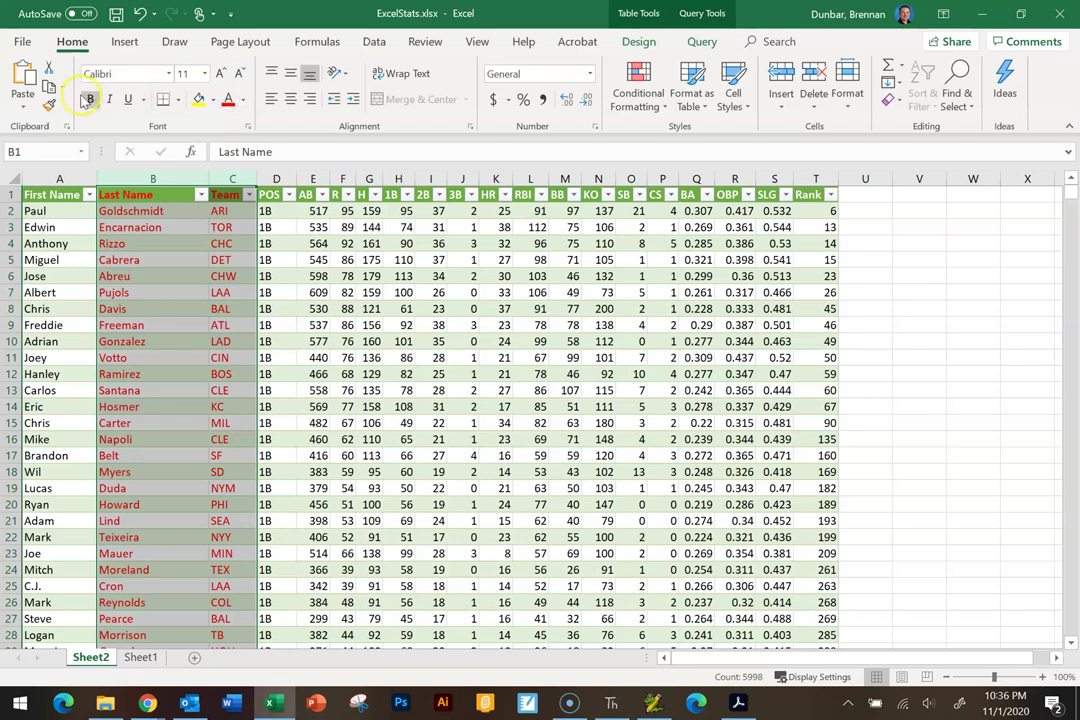
pyautogui.moveTo(398, 374); pyautogui.dragTo(431, 374)
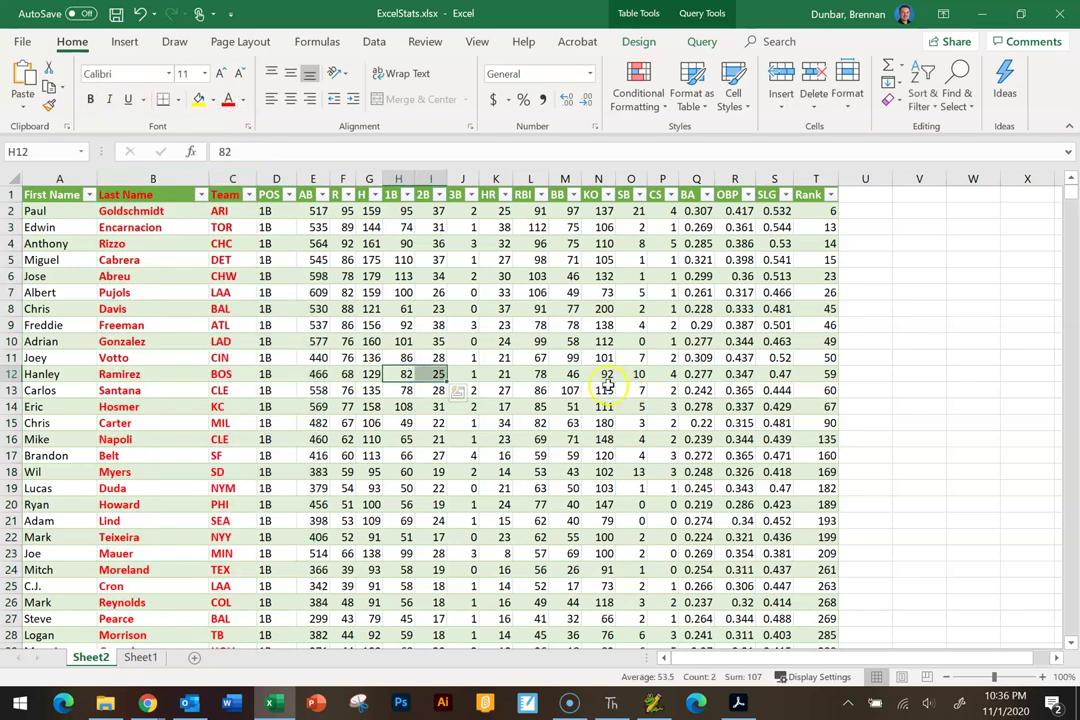
pyautogui.hotkey('ctrl', 'z')
pyautogui.click(340, 280)
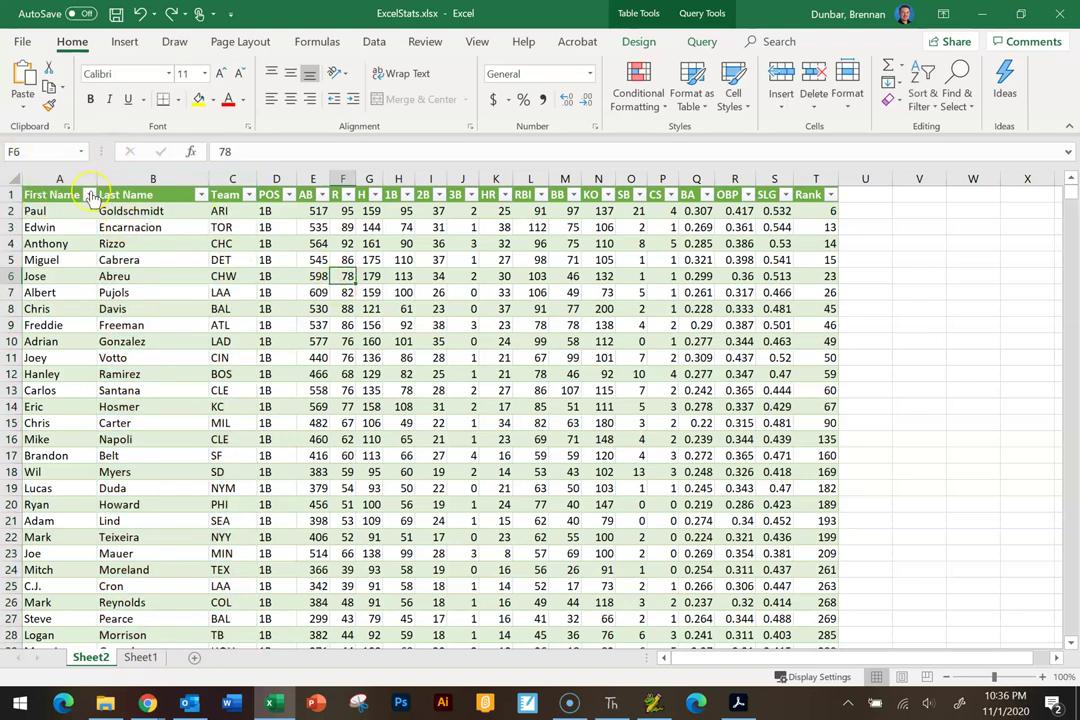
# Select the entire worksheet, make it bold and set its font size to 22.
pyautogui.click(15, 177)
pyautogui.click(87, 98)
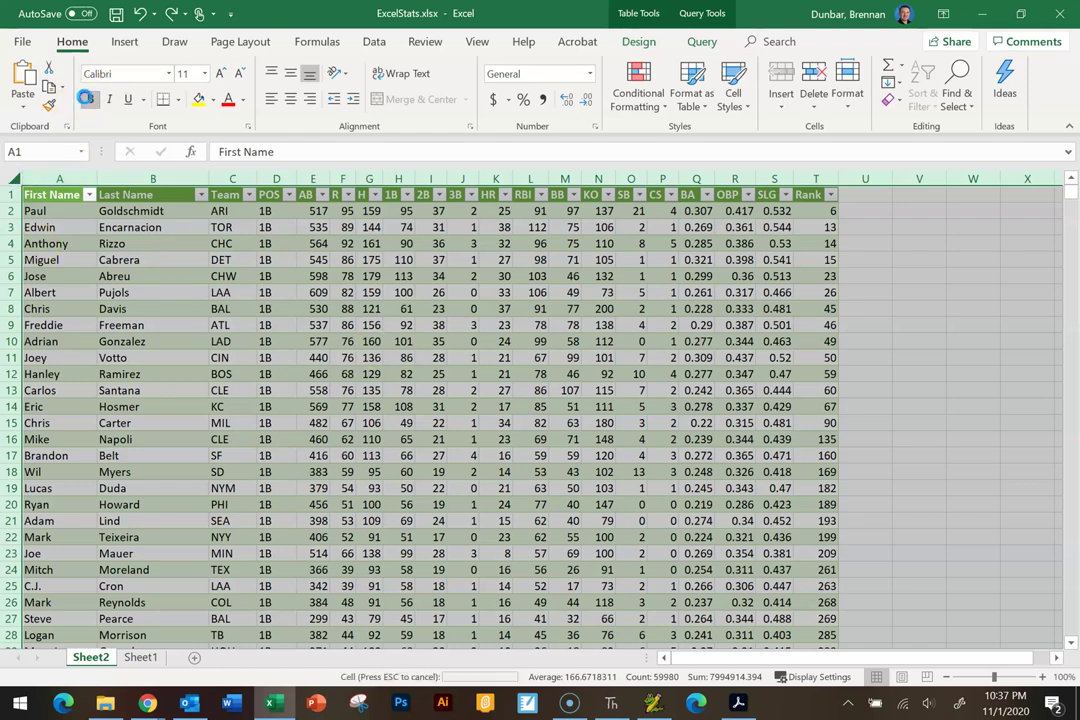
pyautogui.click(204, 73)
pyautogui.click(160, 207)
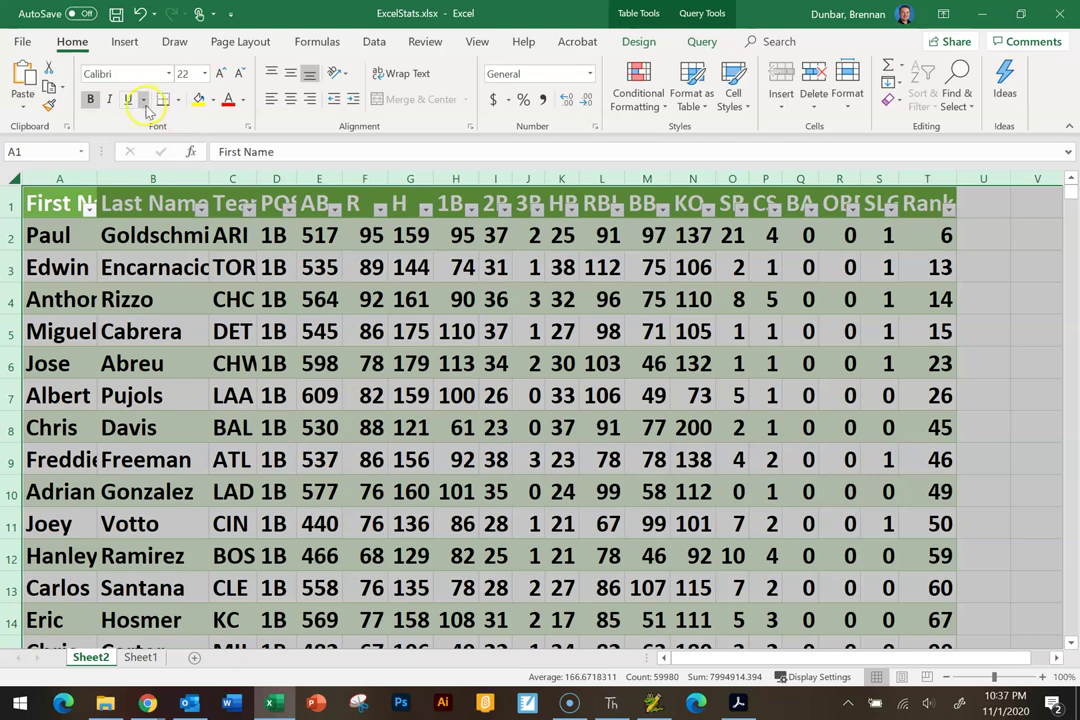
# Undo the font size and bold changes on the entire worksheet and clear the selection.
pyautogui.hotkey('ctrl', 'z')
pyautogui.hotkey('ctrl', 'z')
pyautogui.click(288, 274)
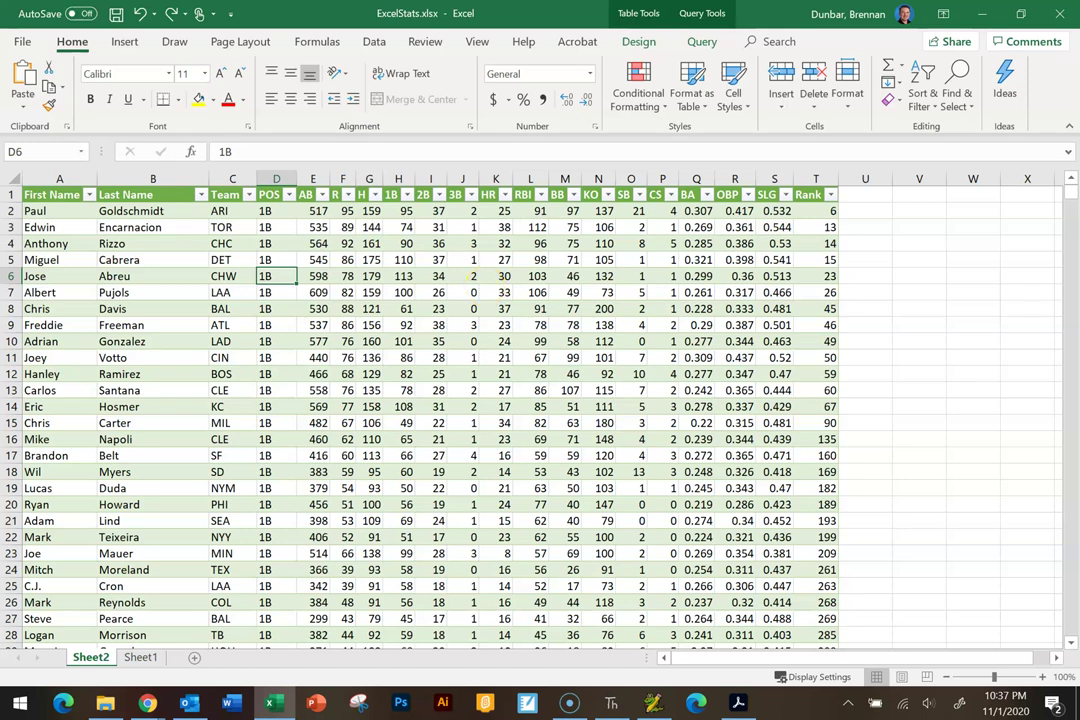
pyautogui.click(143, 245)
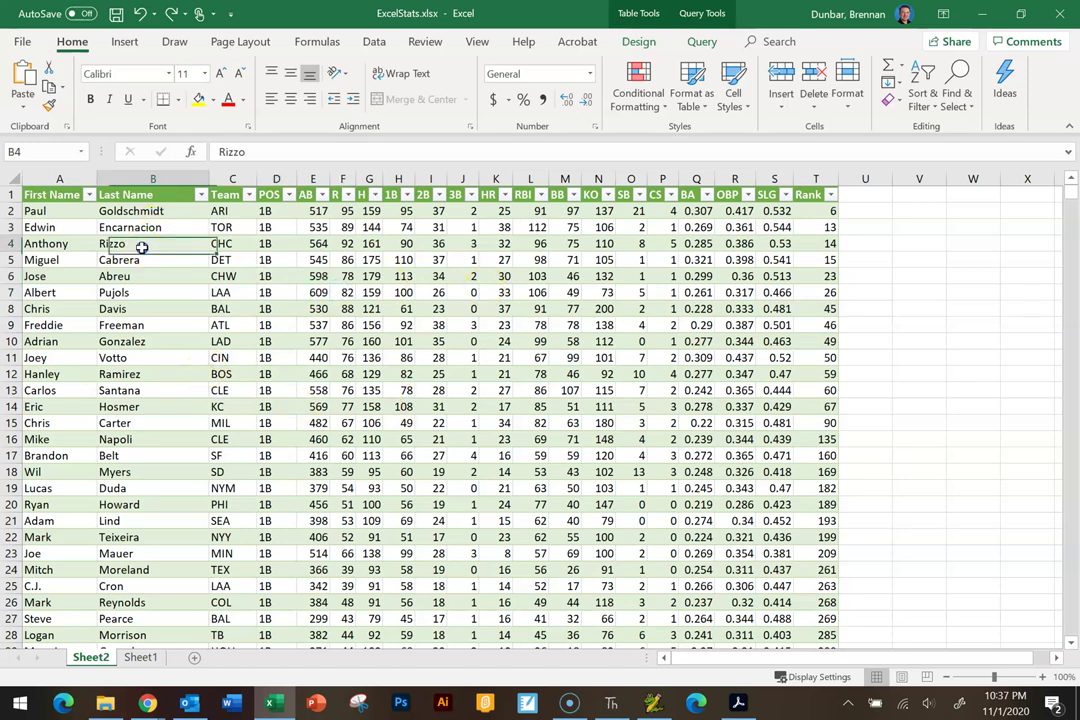
pyautogui.click(104, 264)
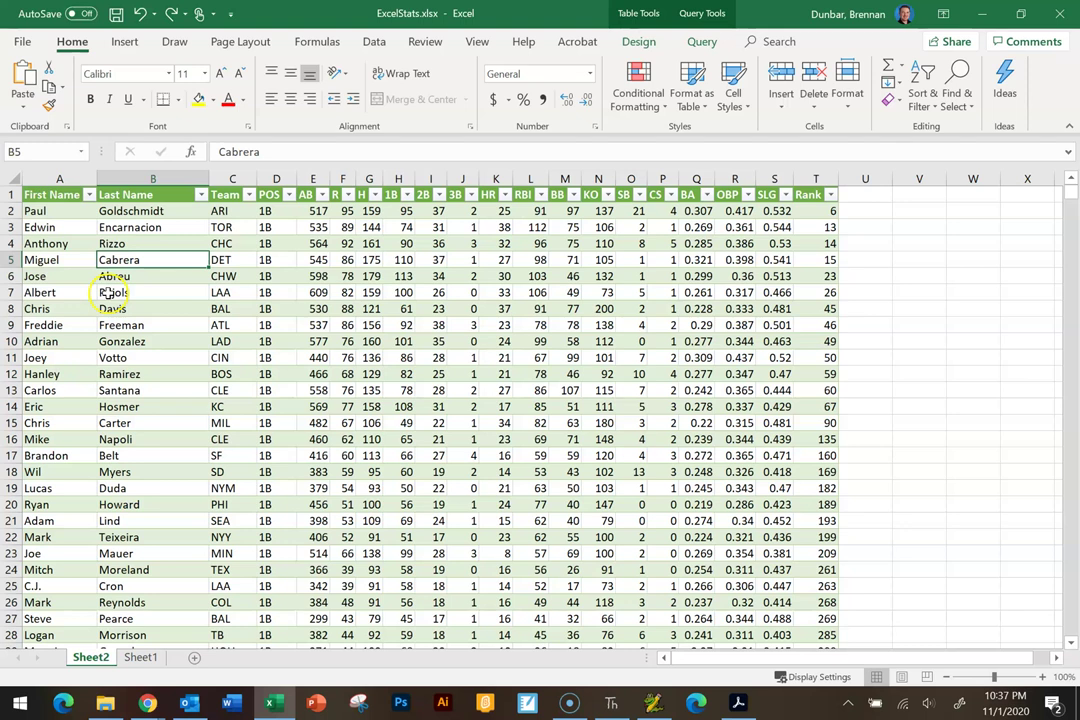
pyautogui.click(152, 278)
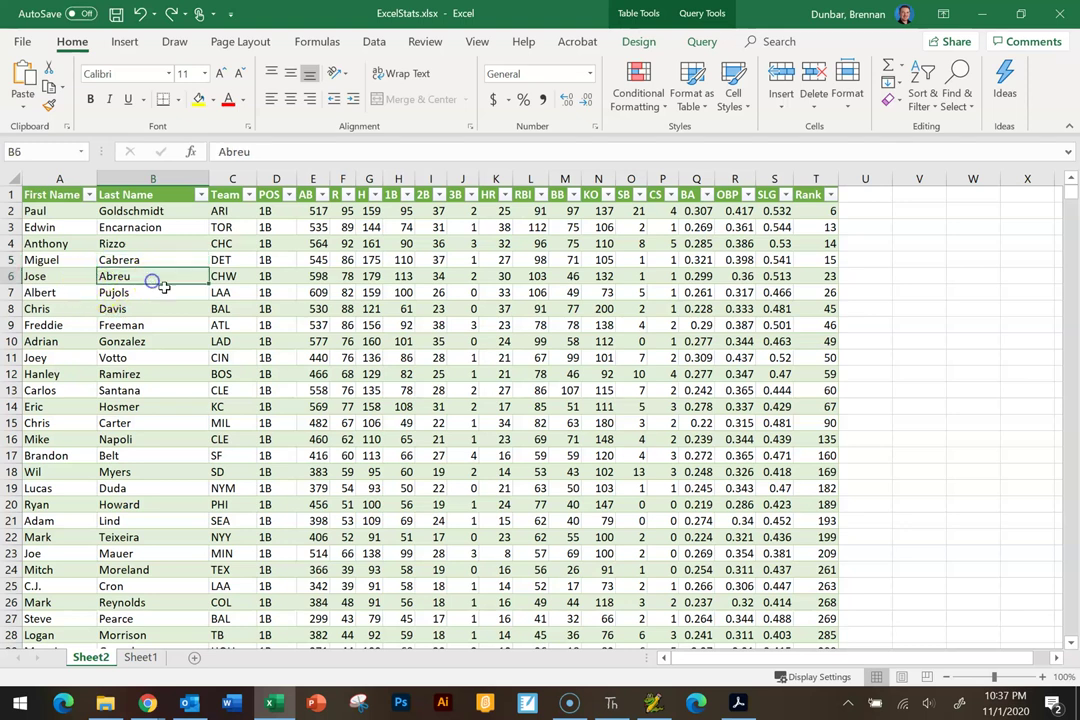
pyautogui.click(225, 325)
pyautogui.click(455, 308)
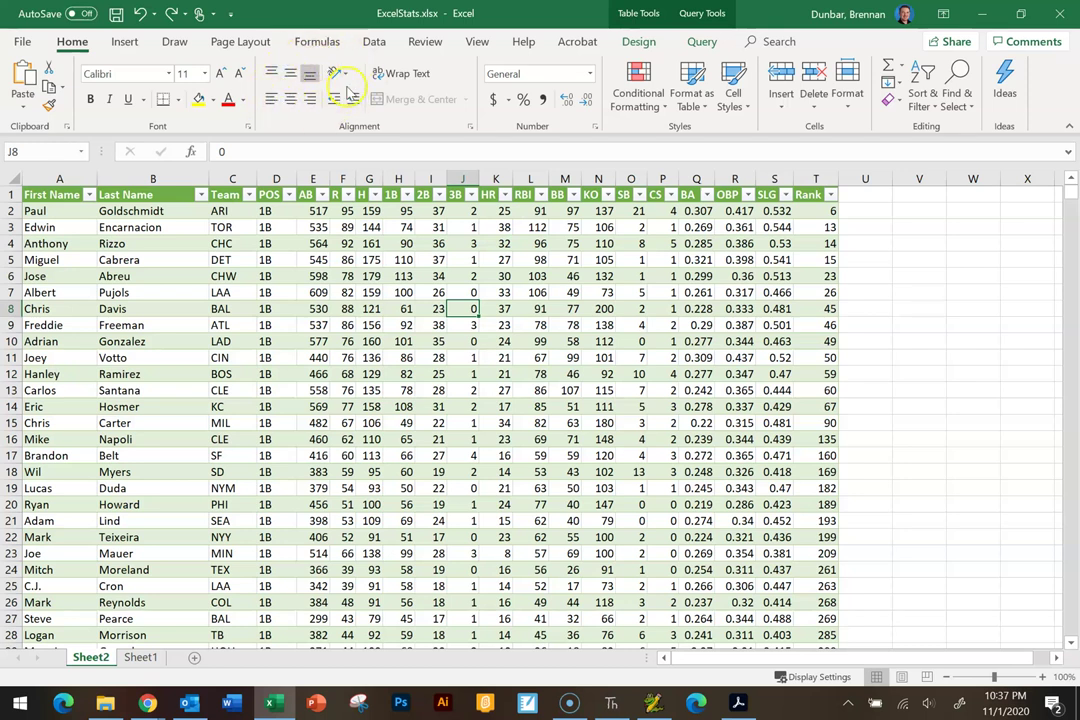
# Centre the first and last names in A2:B14 horizontally.
pyautogui.click(63, 212)
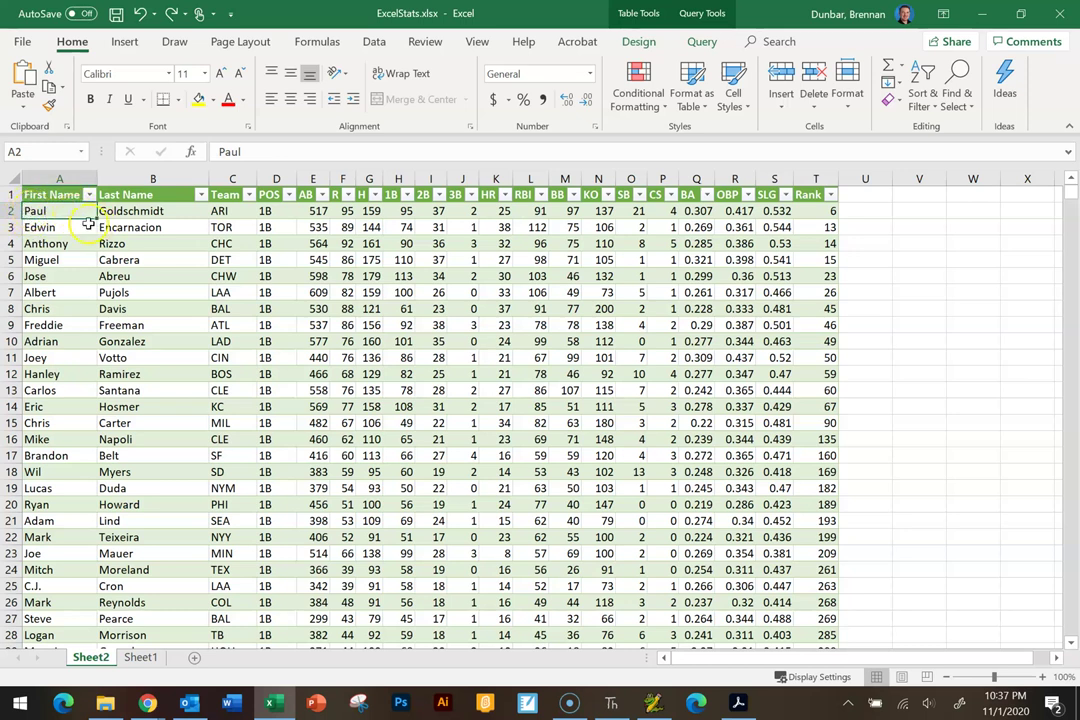
pyautogui.click(148, 243)
pyautogui.click(70, 224)
pyautogui.moveTo(74, 212); pyautogui.dragTo(113, 230)
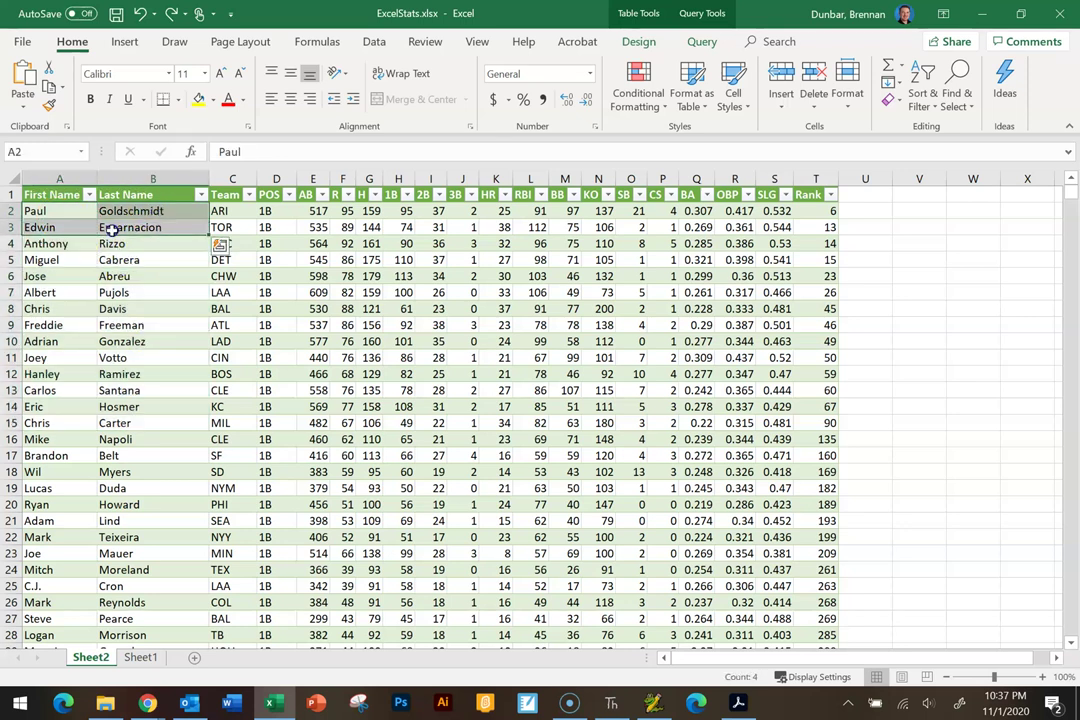
pyautogui.click(80, 274)
pyautogui.moveTo(45, 211); pyautogui.dragTo(154, 405)
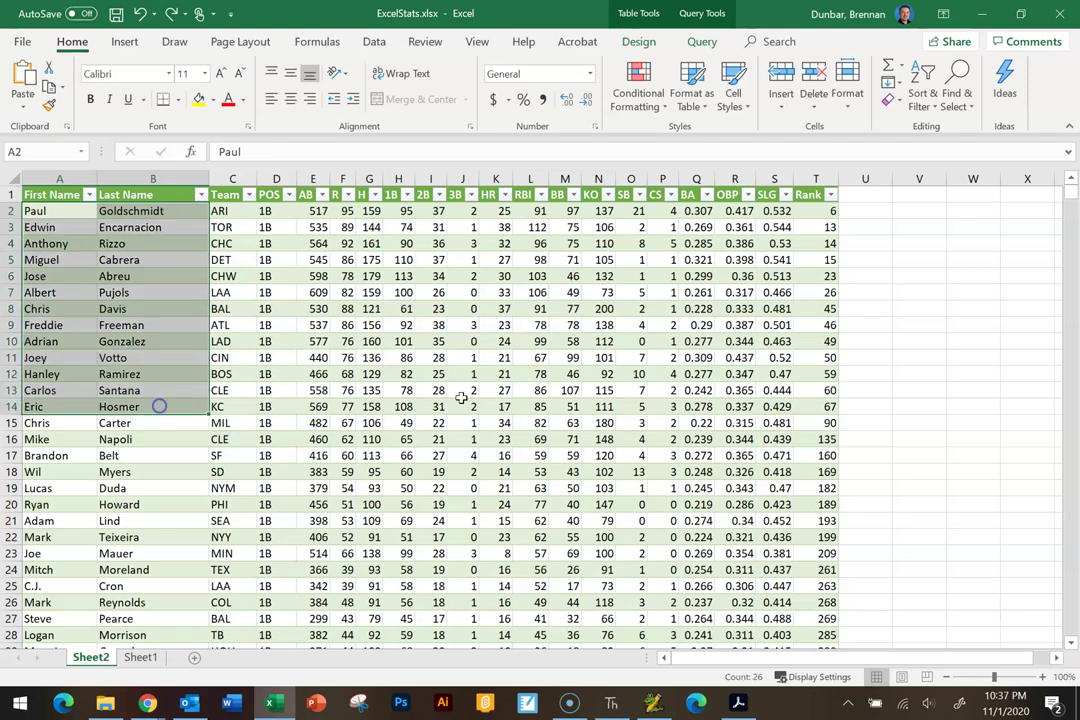
pyautogui.click(290, 98)
pyautogui.click(315, 275)
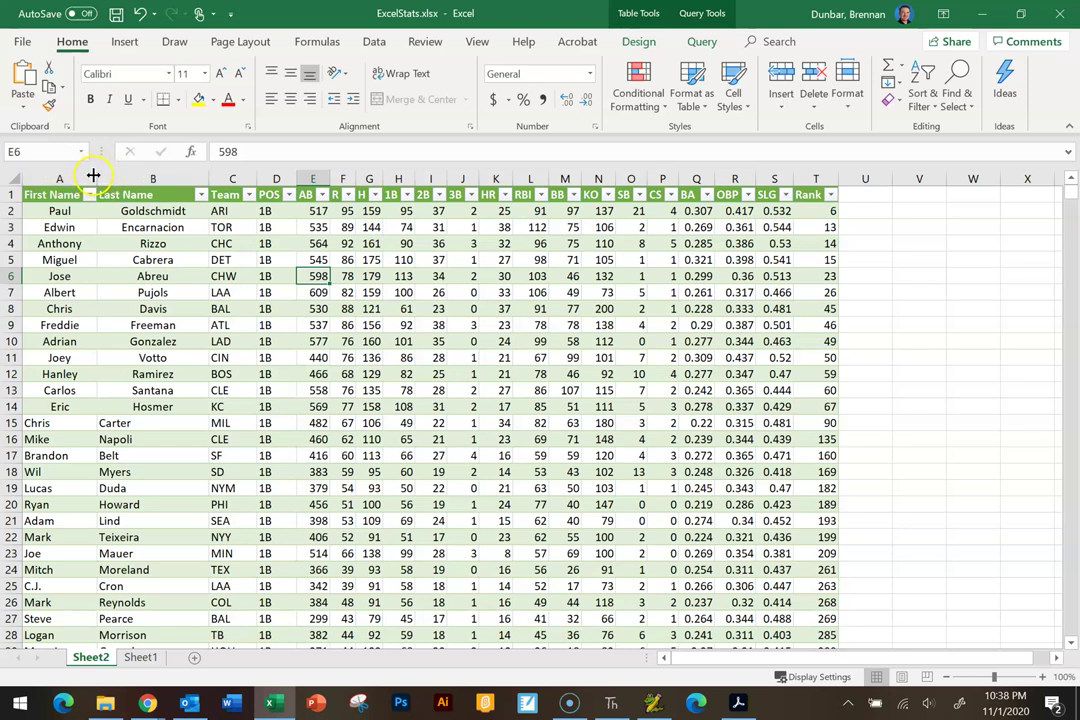
# Widen the First Name and Last Name columns considerably, and undo the width changes.
pyautogui.moveTo(89, 174); pyautogui.dragTo(259, 177)
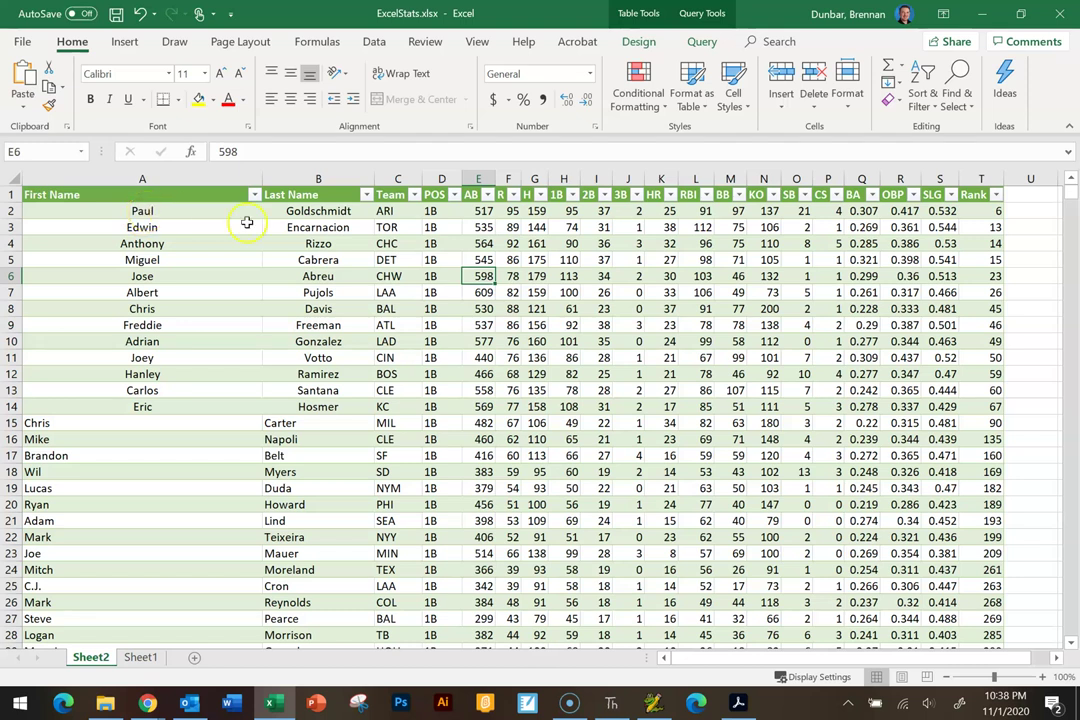
pyautogui.moveTo(370, 175); pyautogui.dragTo(424, 169)
pyautogui.moveTo(558, 178); pyautogui.dragTo(627, 172)
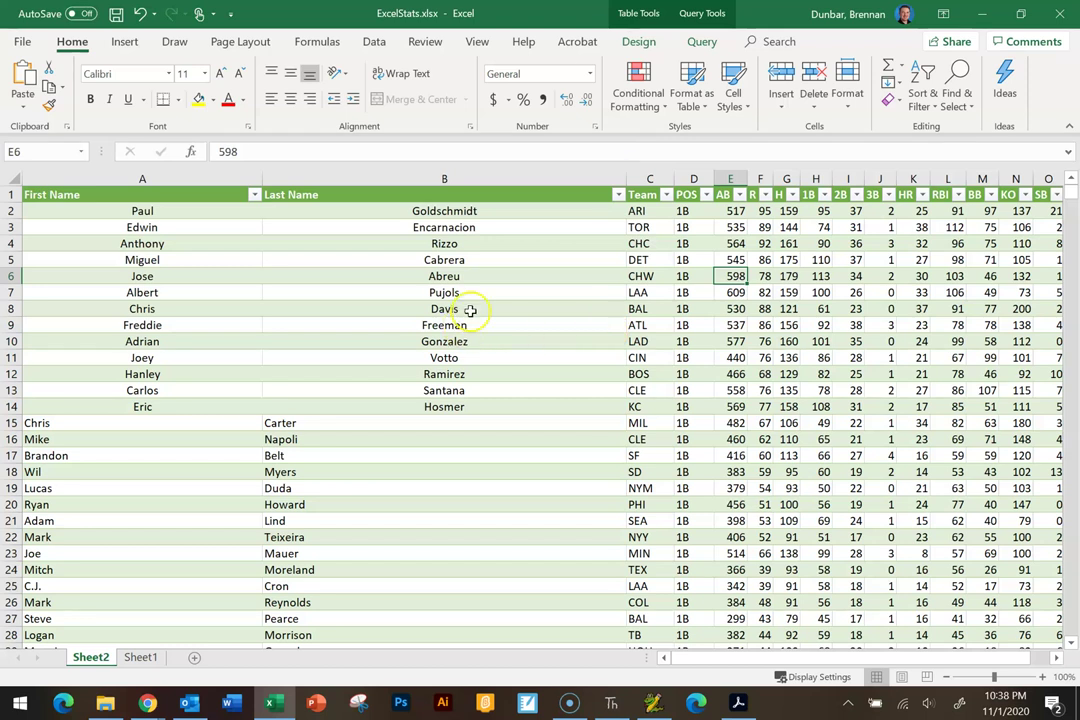
pyautogui.click(449, 413)
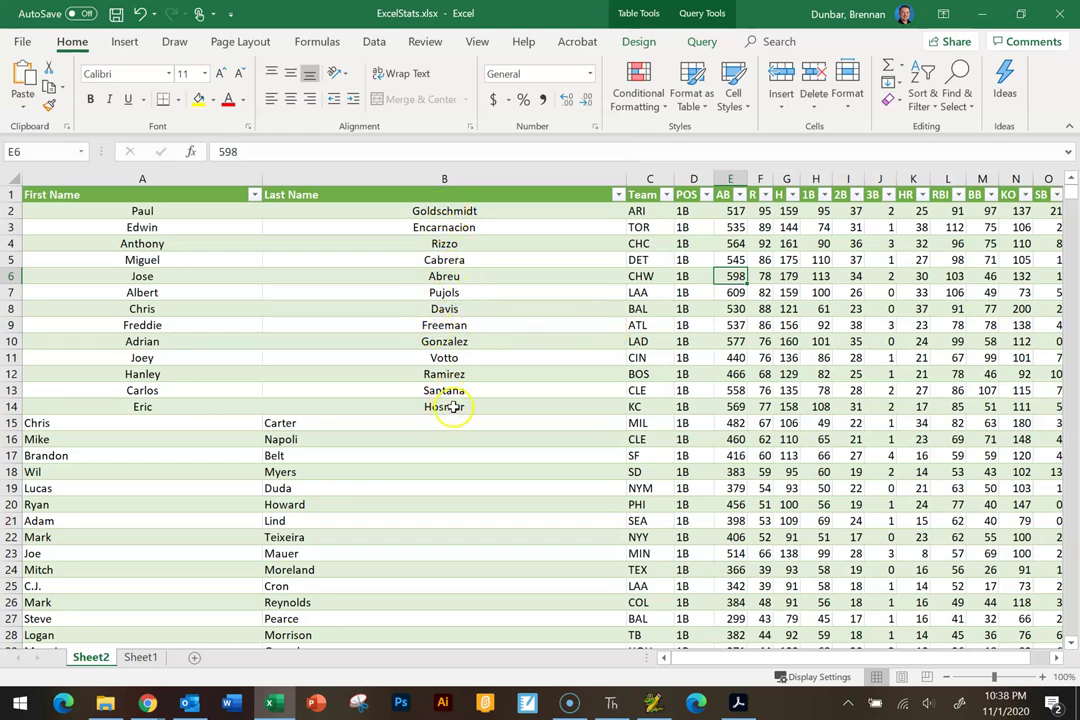
pyautogui.hotkey('ctrl', 'z')
pyautogui.hotkey('ctrl', 'z')
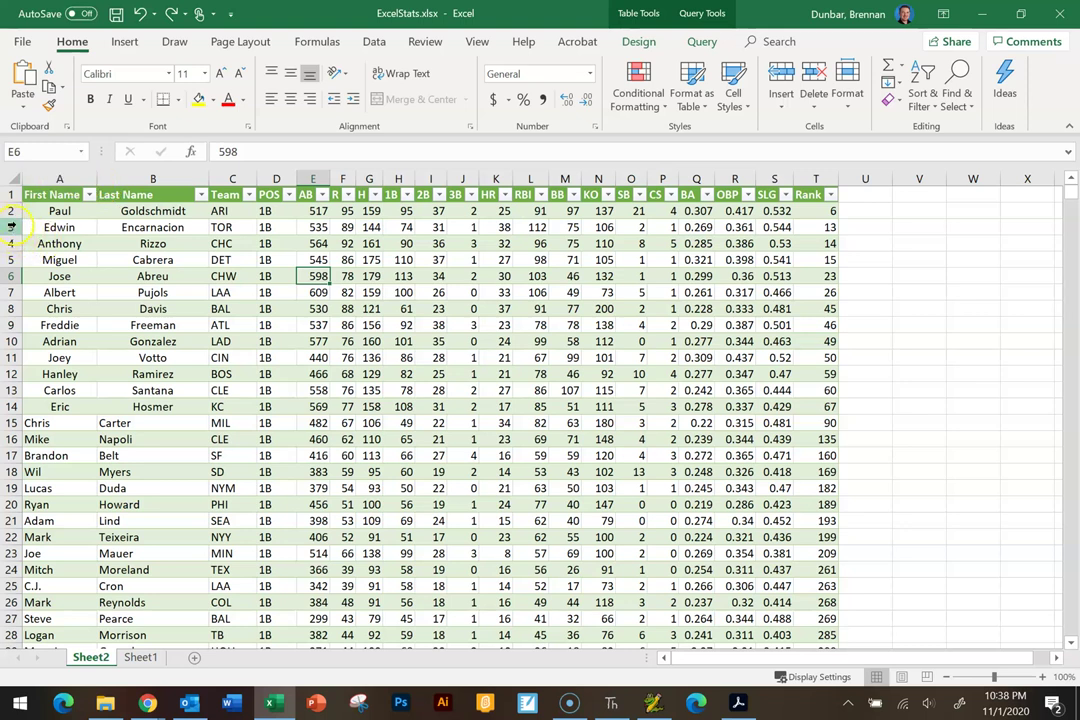
# Increase the heights of rows 2 and 6 to several times the normal row height.
pyautogui.moveTo(16, 216); pyautogui.dragTo(12, 294)
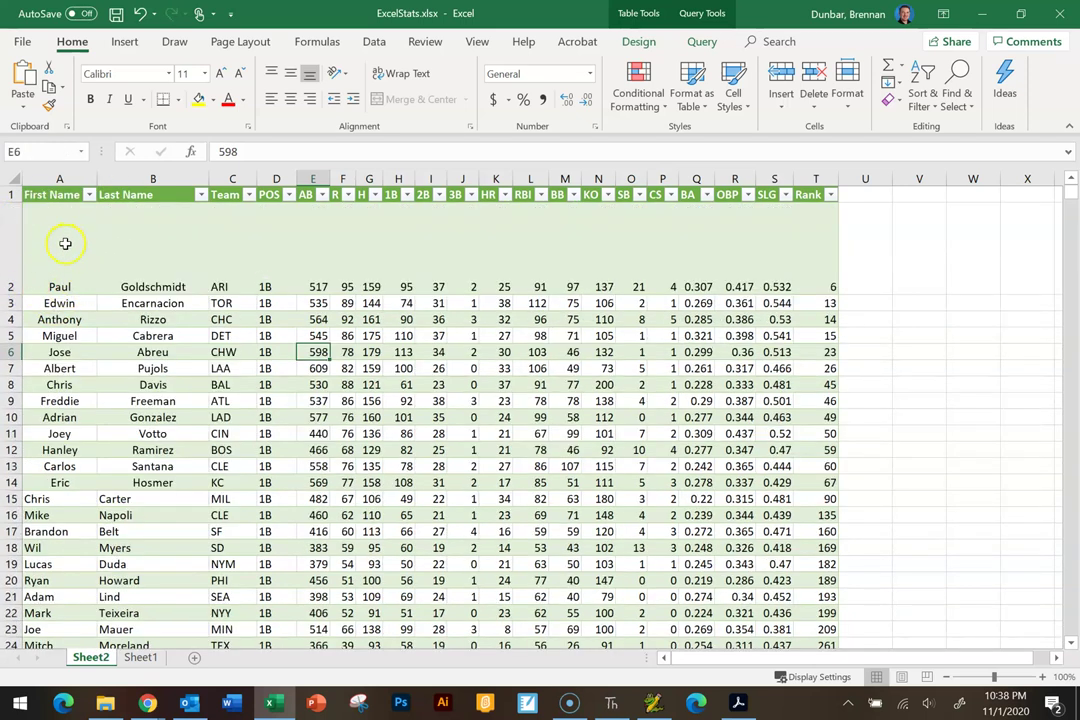
pyautogui.moveTo(18, 359); pyautogui.dragTo(22, 454)
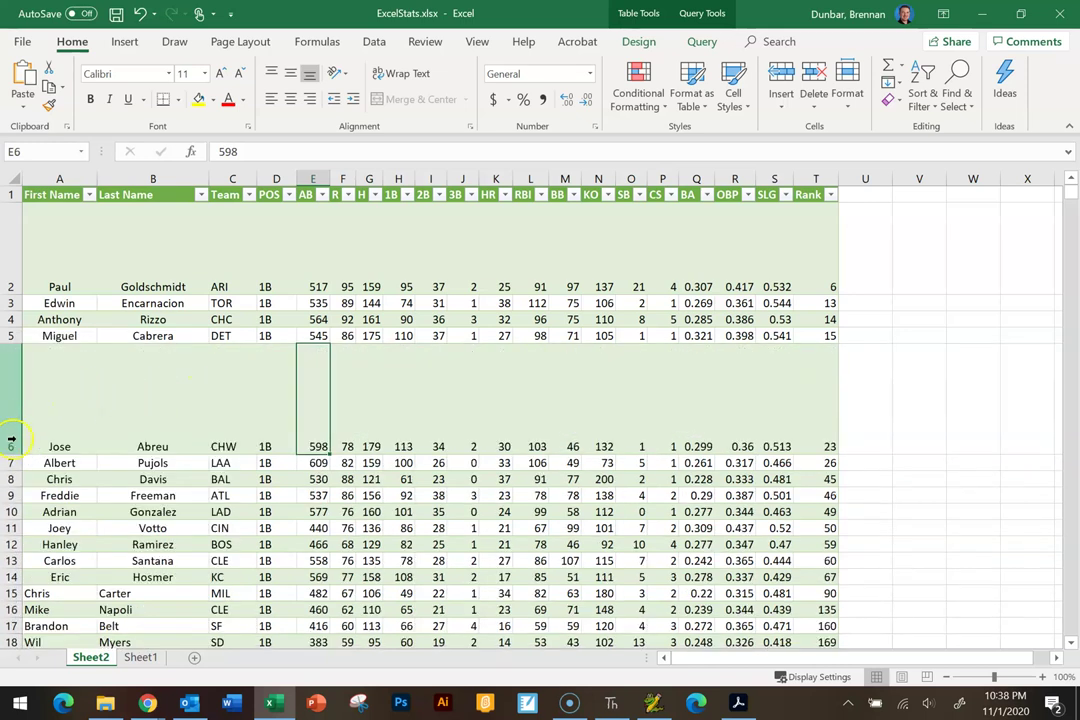
pyautogui.moveTo(84, 400); pyautogui.dragTo(166, 389)
# Select the whole of row 6 and turn off its horizontal centring.
pyautogui.click(12, 350)
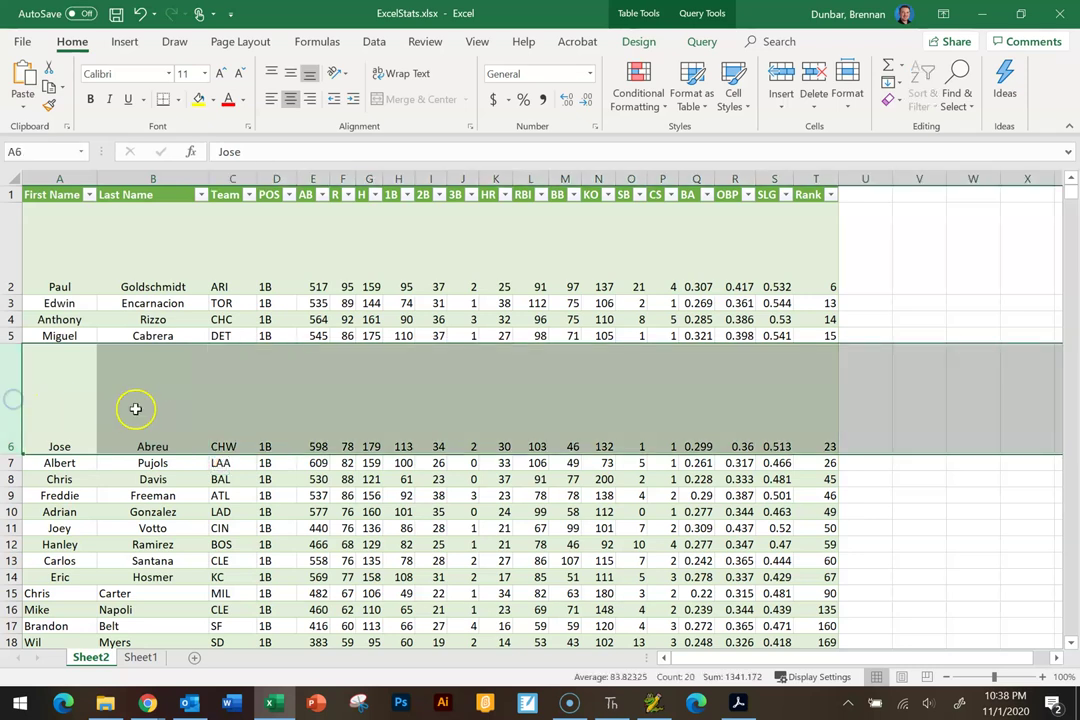
pyautogui.click(125, 470)
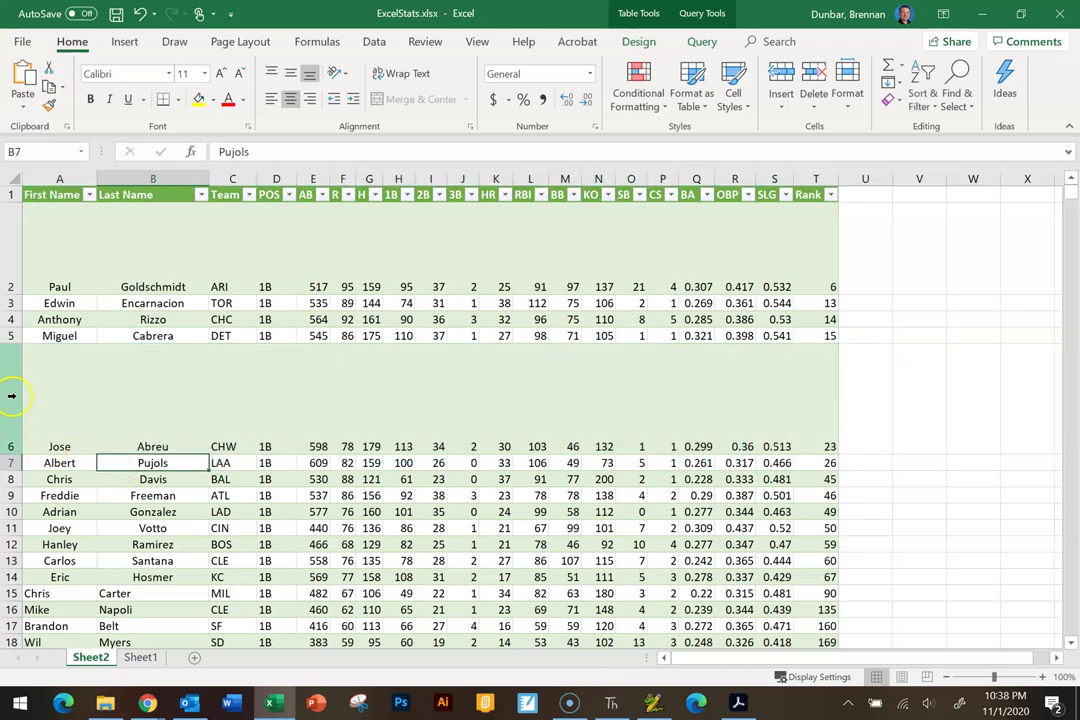
pyautogui.click(12, 396)
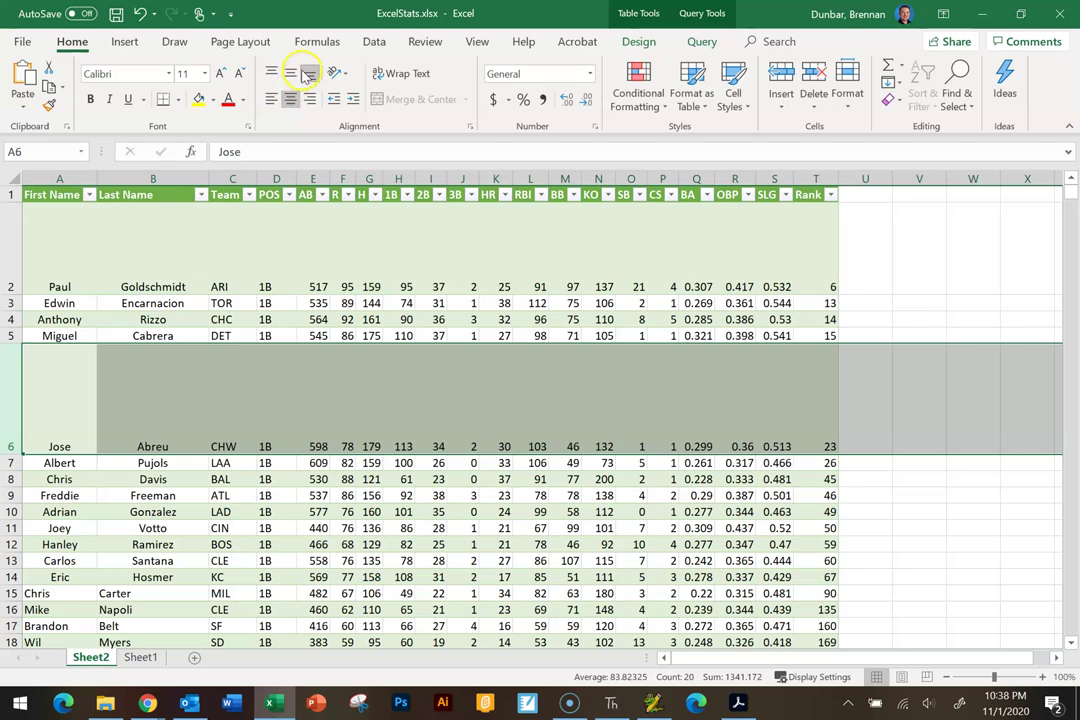
pyautogui.click(289, 102)
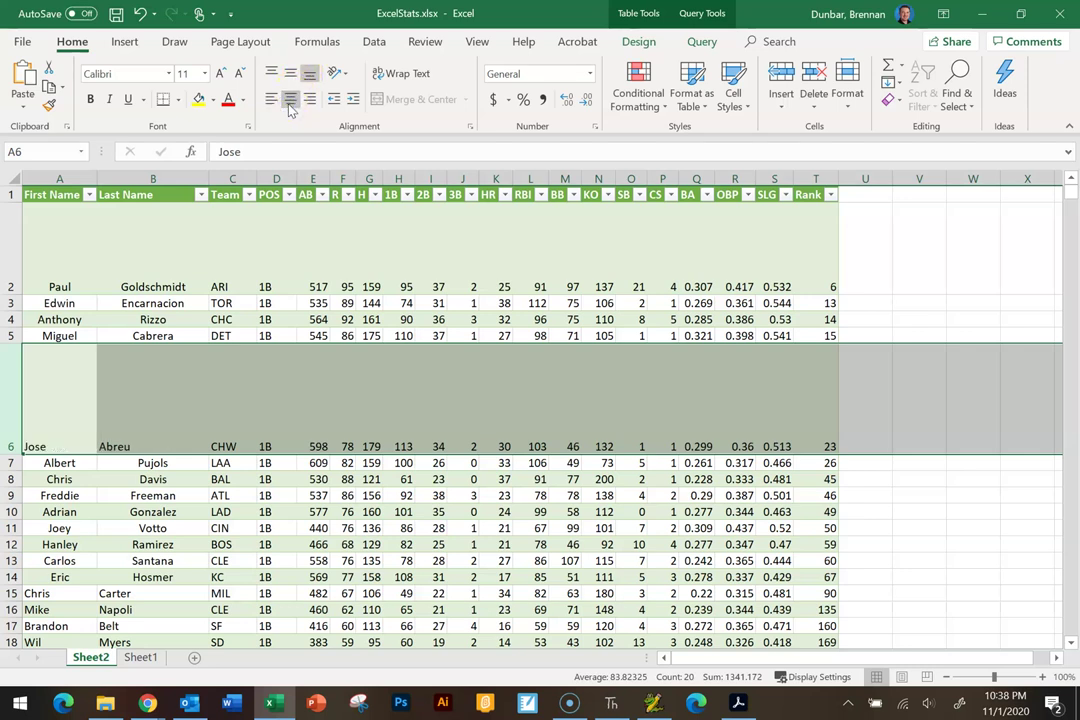
# Centre the contents of row 6 both horizontally and vertically within the tall row.
pyautogui.click(289, 102)
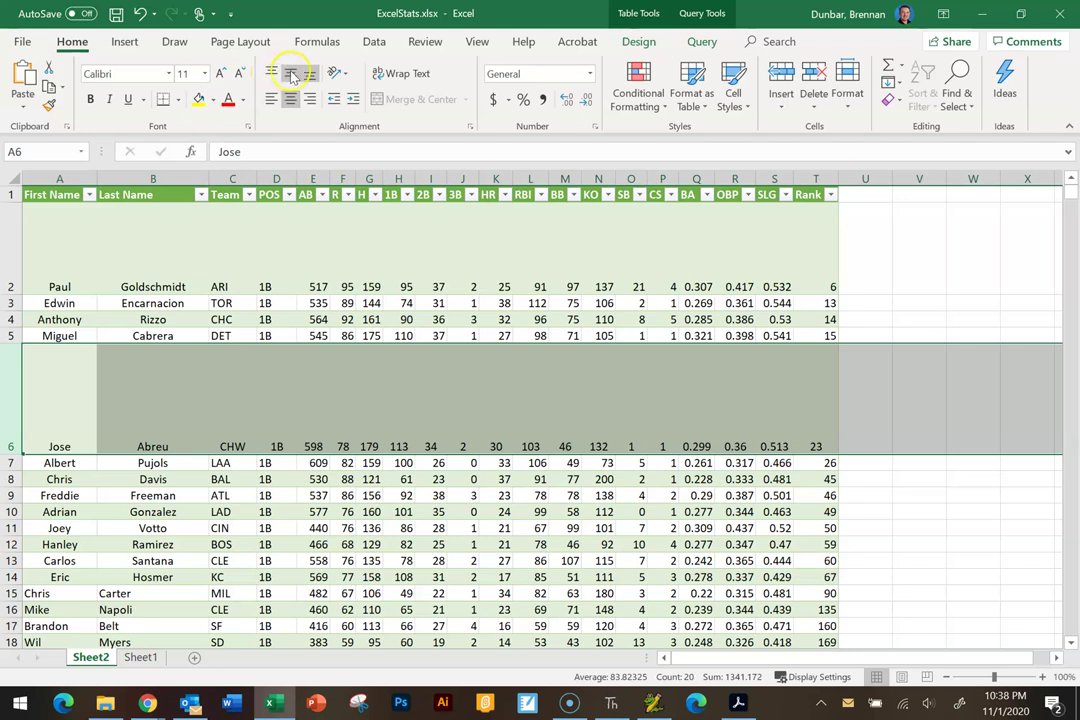
pyautogui.click(290, 75)
pyautogui.click(150, 434)
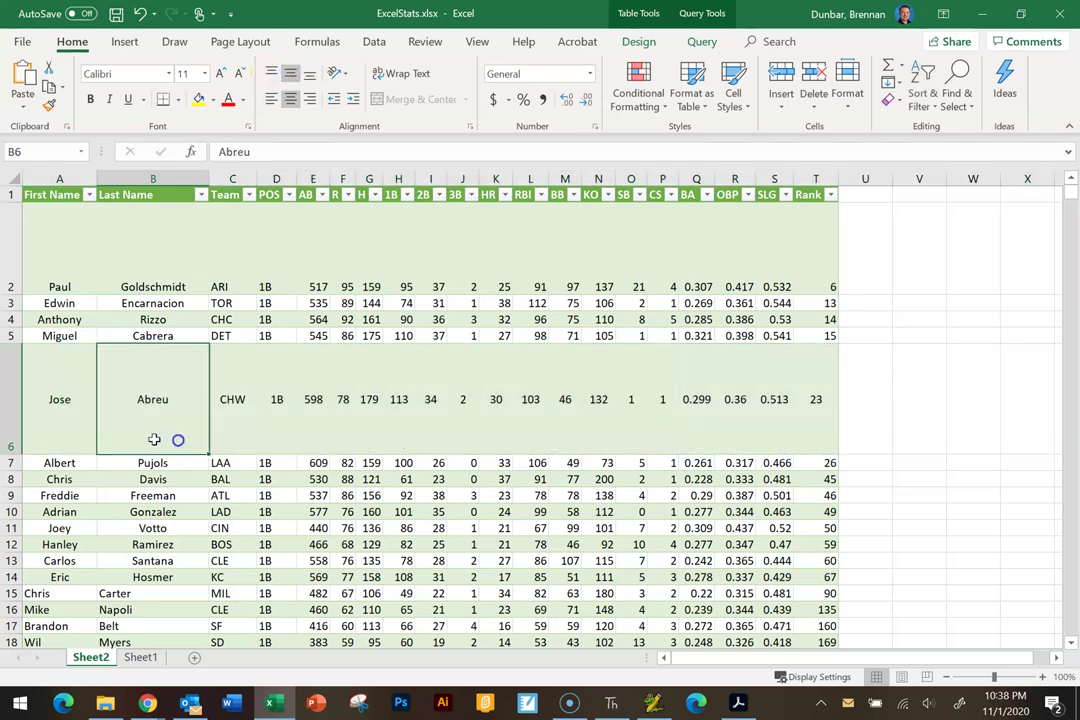
pyautogui.click(80, 410)
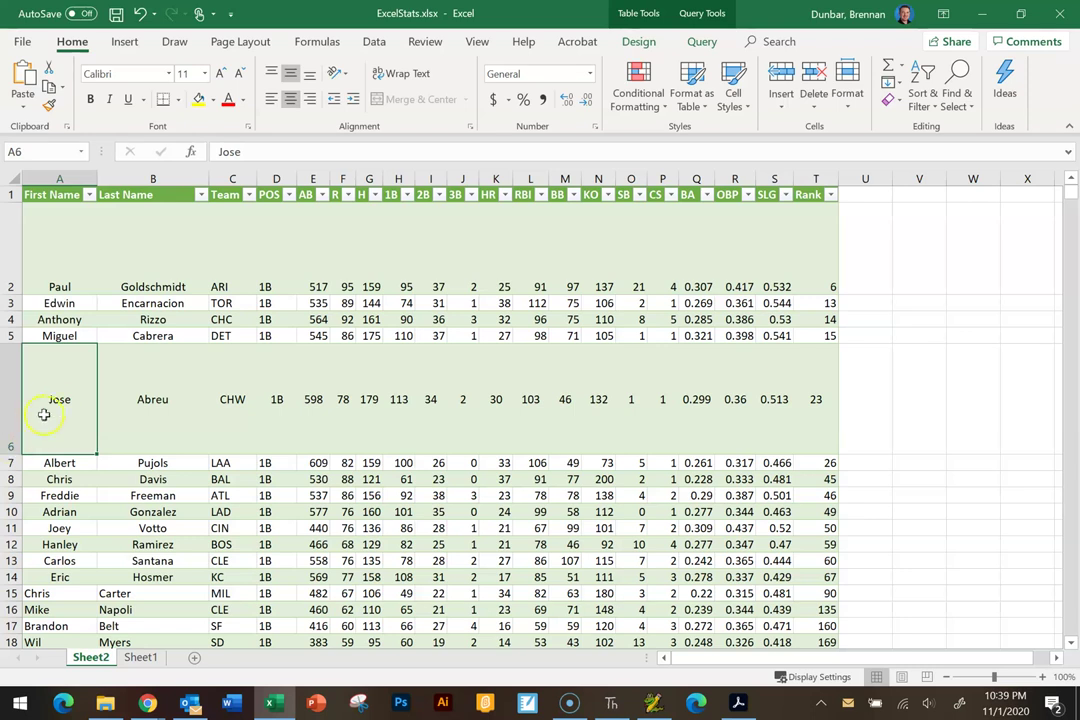
# Select the whole of row 6 and try top, middle and bottom vertical alignment, ending with bottom.
pyautogui.moveTo(59, 399); pyautogui.dragTo(803, 420)
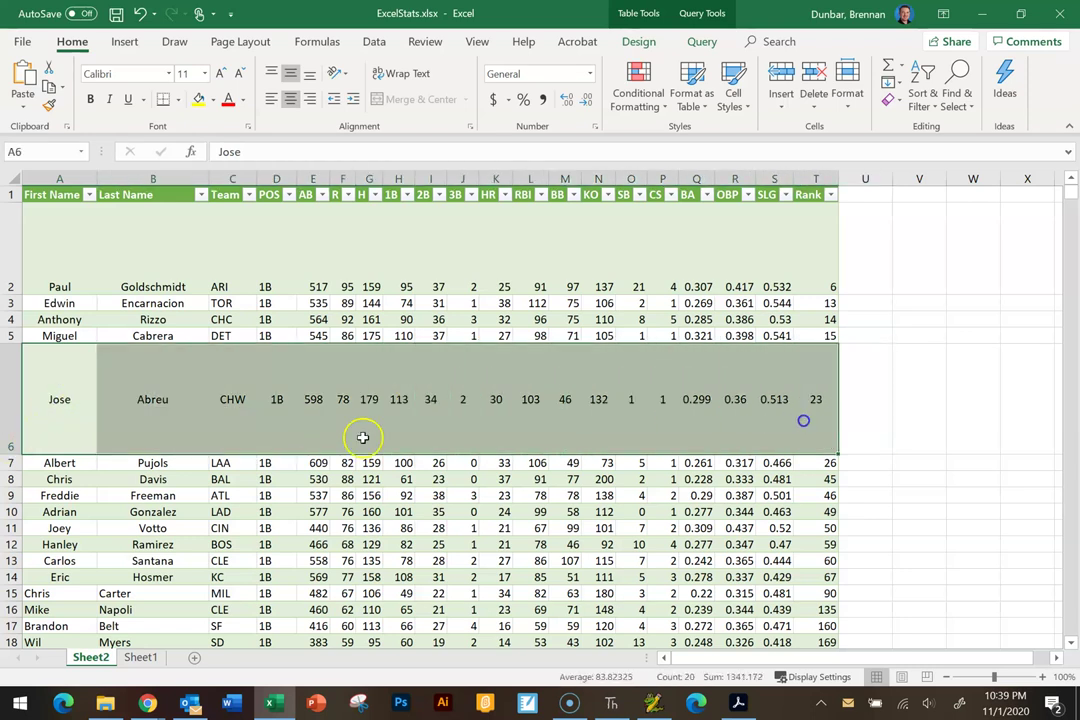
pyautogui.click(10, 399)
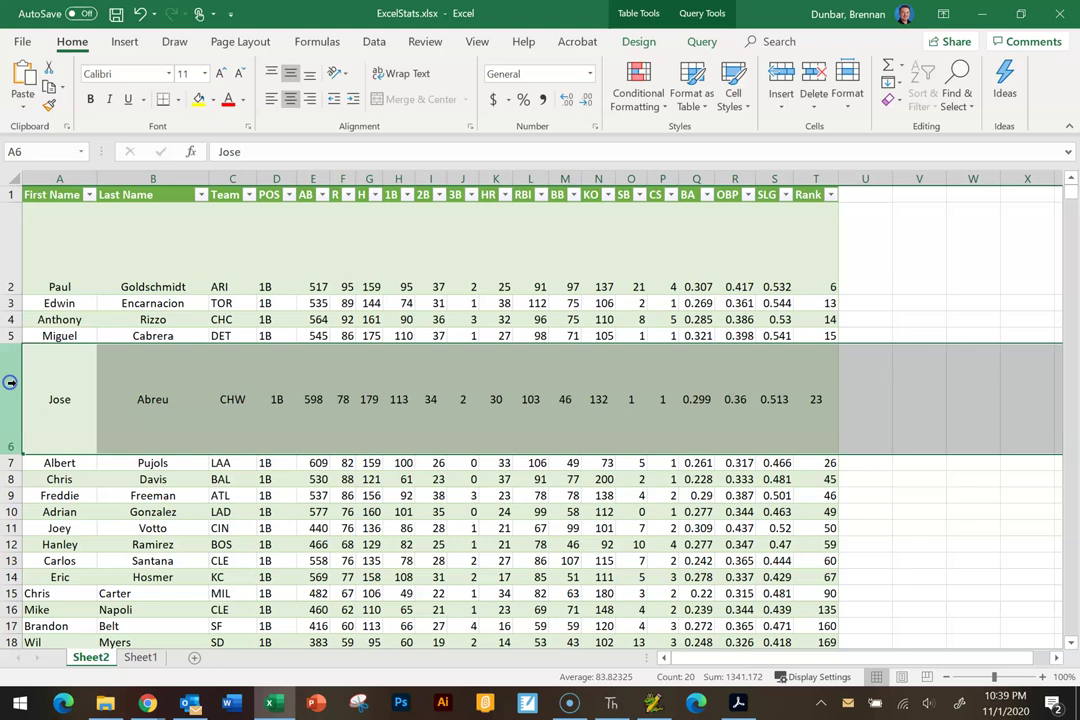
pyautogui.click(272, 78)
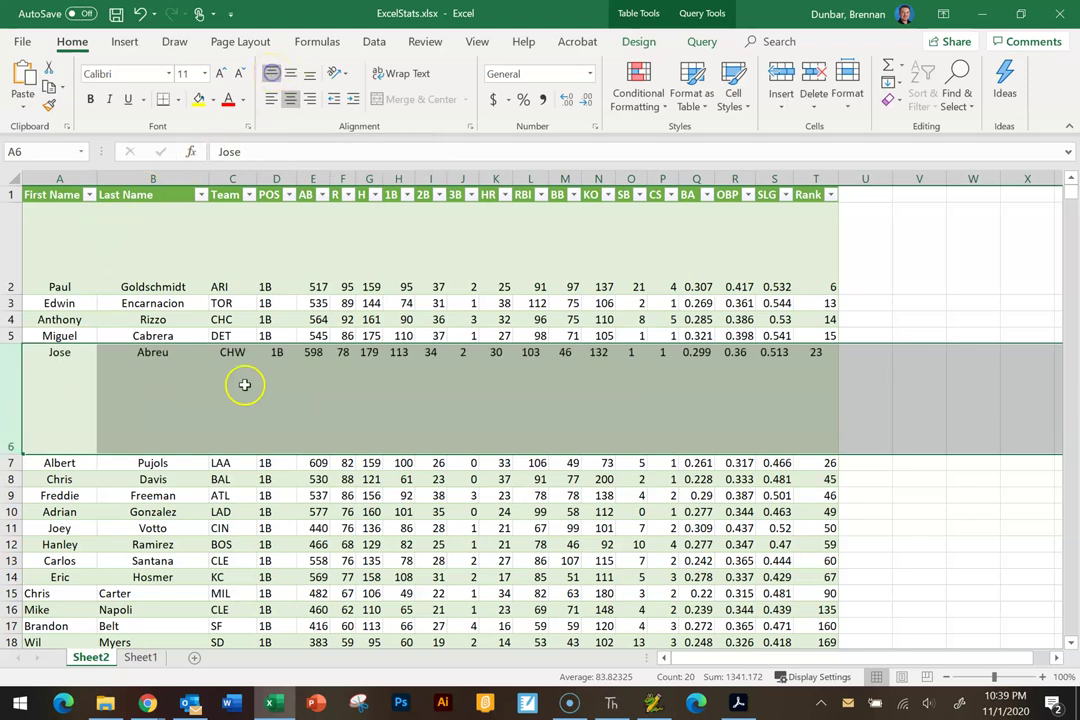
pyautogui.click(290, 74)
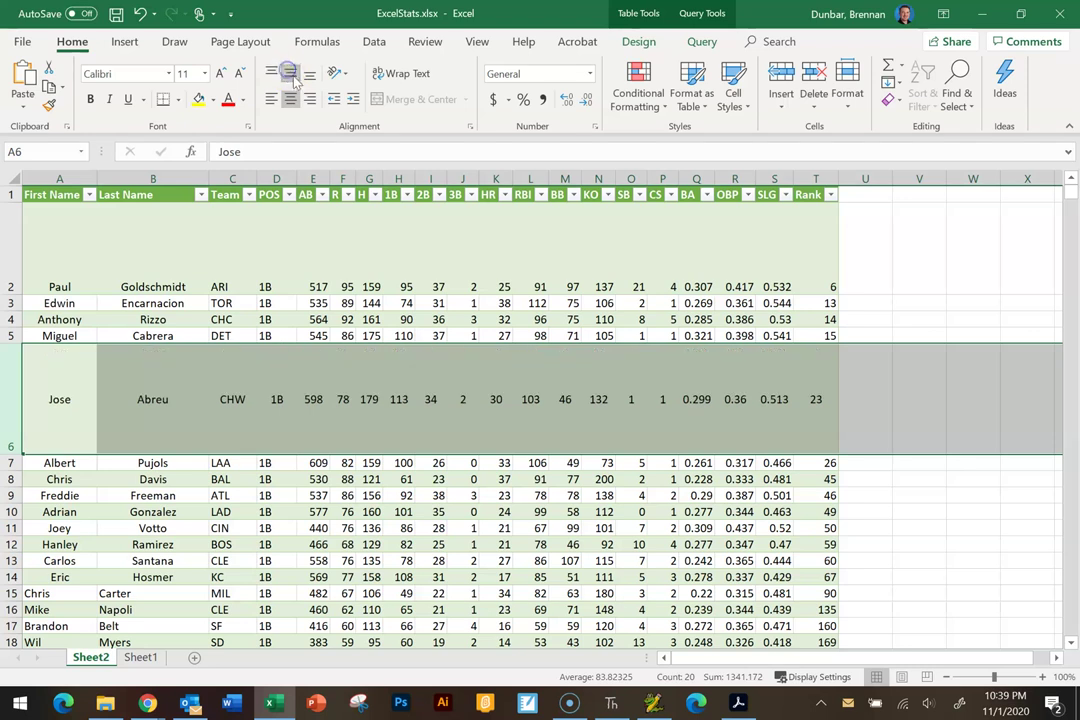
pyautogui.click(310, 74)
pyautogui.moveTo(184, 545); pyautogui.dragTo(184, 530)
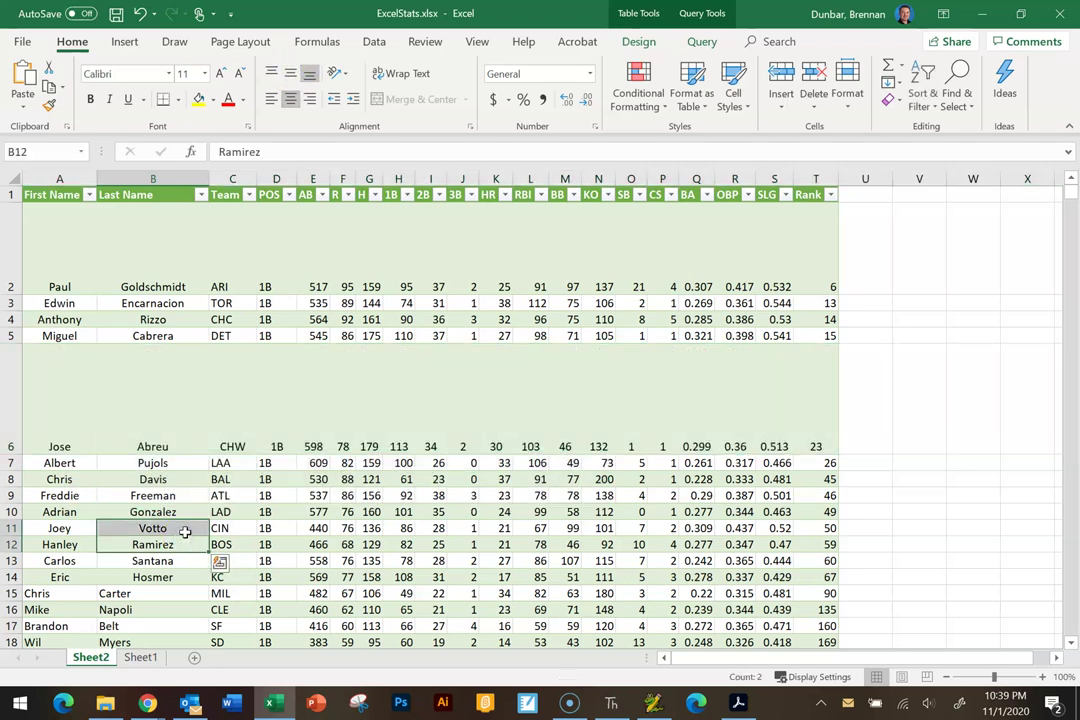
# Undo the alignment and row height changes, including the centring of the names in A2:B14.
pyautogui.hotkey('ctrl', 'z')
pyautogui.hotkey('ctrl', 'y')
pyautogui.hotkey('alt', 'h')
pyautogui.press('a')
pyautogui.press('l')
pyautogui.hotkey('ctrl', 'z')
pyautogui.hotkey('ctrl', 'z')
pyautogui.hotkey('ctrl', 'z')
pyautogui.hotkey('ctrl', 'z')
pyautogui.hotkey('ctrl', 'z')
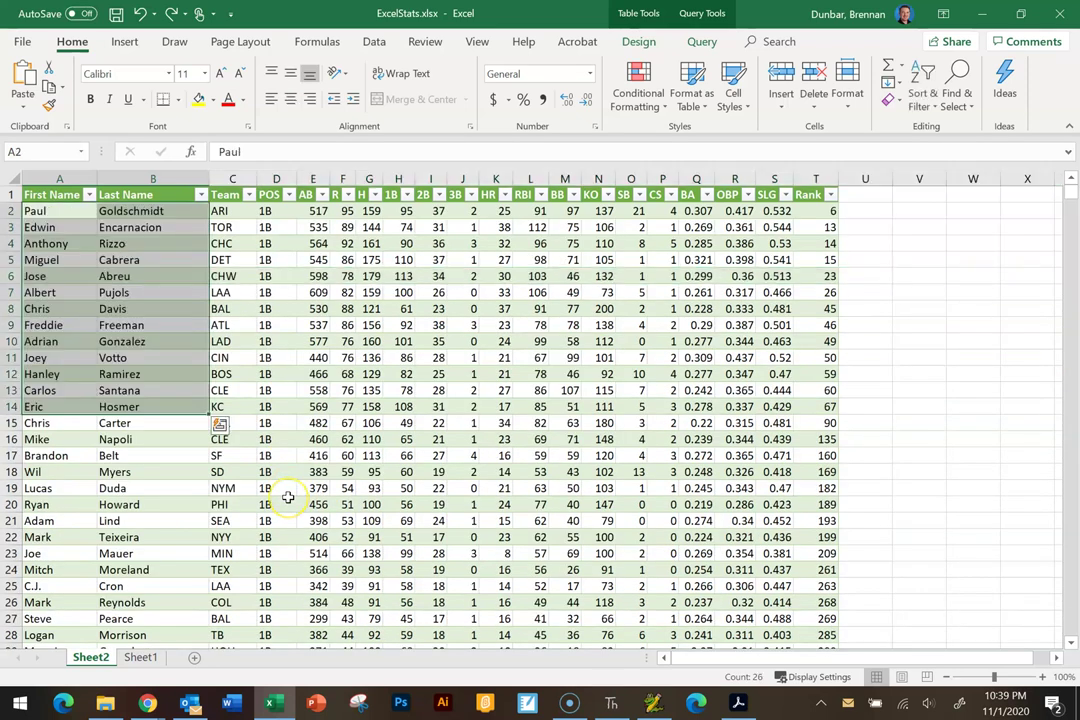
pyautogui.click(313, 358)
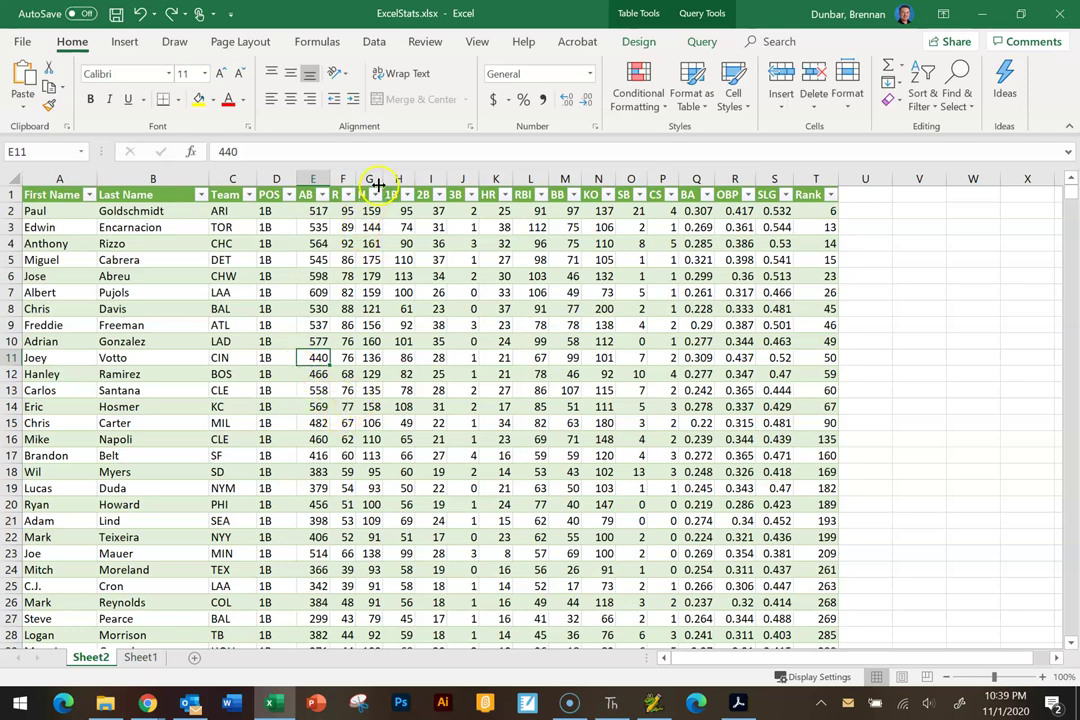
pyautogui.click(866, 327)
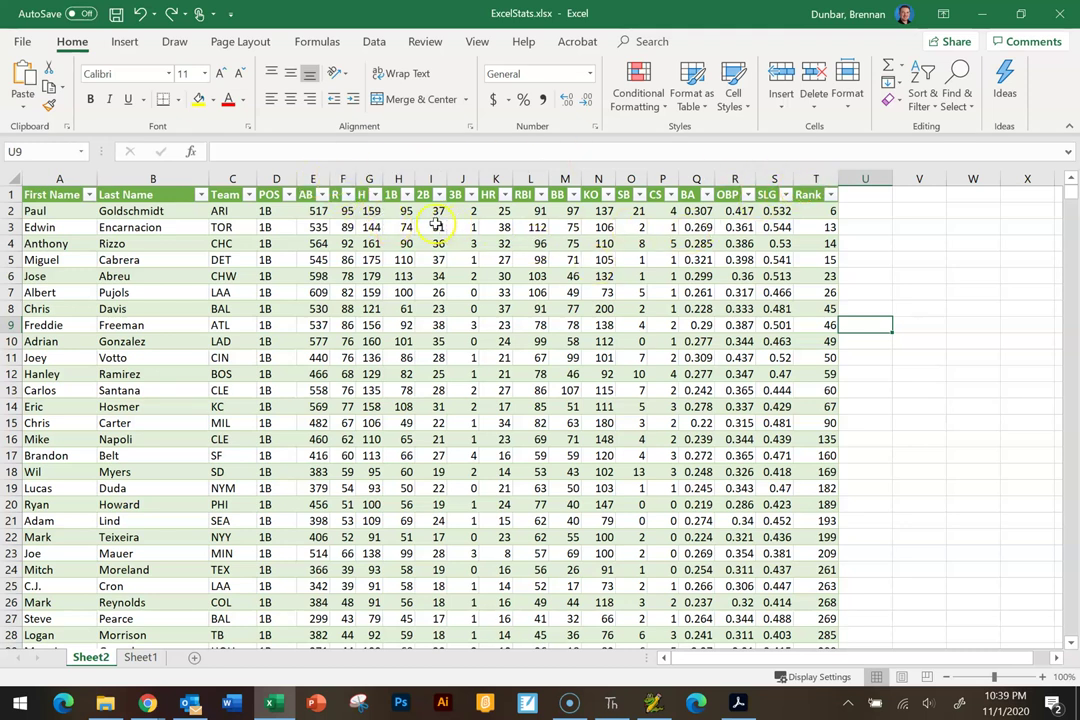
pyautogui.click(311, 176)
pyautogui.press('Right')
pyautogui.press('Right')
pyautogui.press('Right')
pyautogui.press('Down')
pyautogui.press('Down')
pyautogui.press('Down')
pyautogui.press('Down')
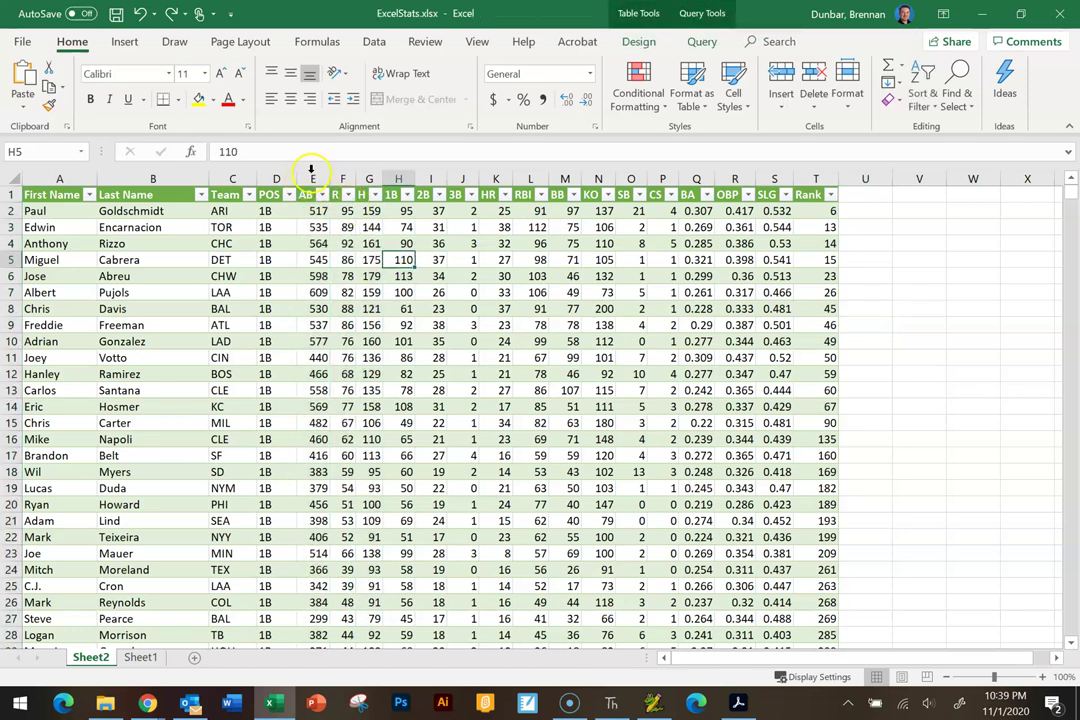
# Select columns E to T and resize them together, trying several widths and ending moderately wider than their original widths.
pyautogui.moveTo(311, 172); pyautogui.dragTo(818, 182)
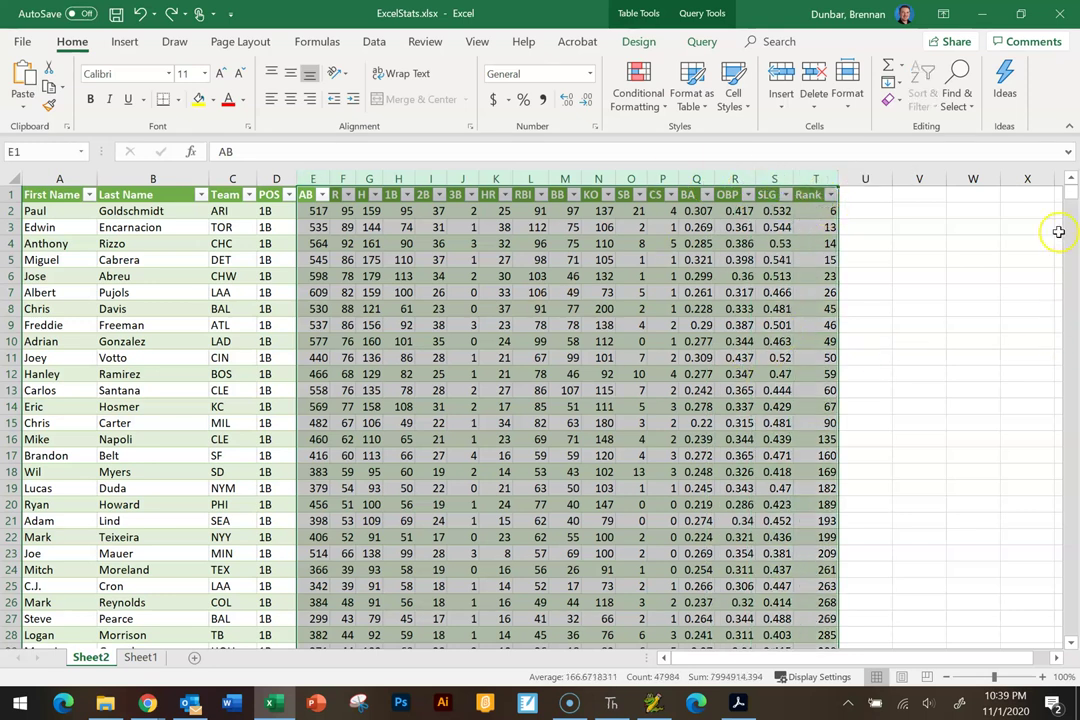
pyautogui.moveTo(1073, 196); pyautogui.dragTo(1041, 181)
pyautogui.moveTo(478, 178); pyautogui.dragTo(514, 178)
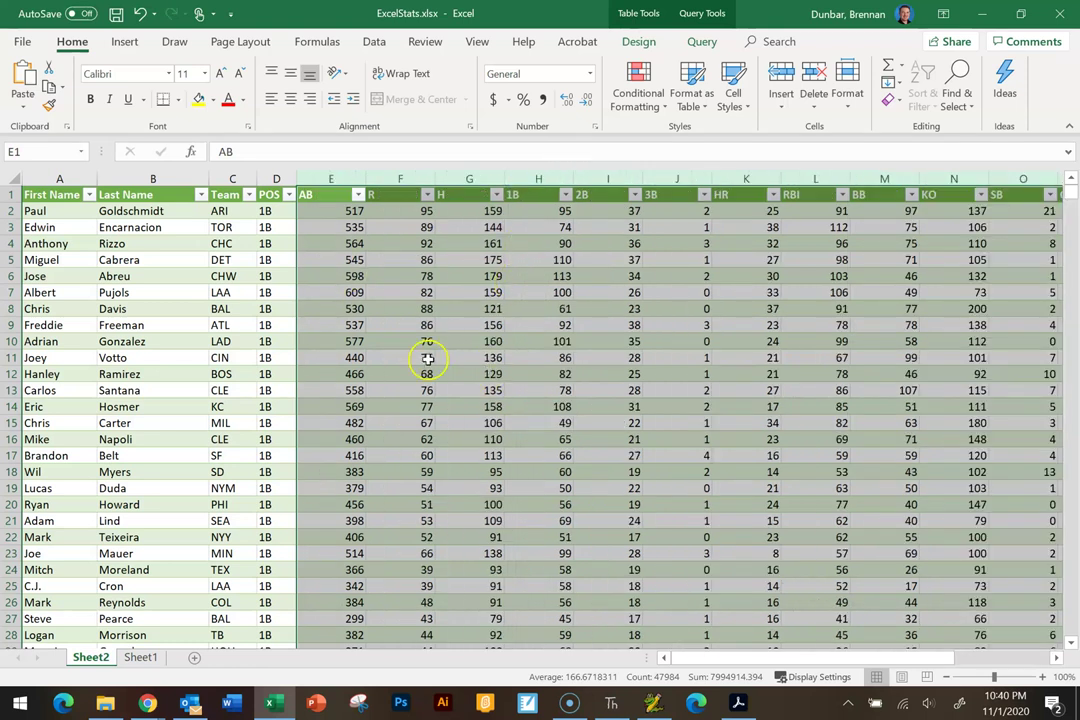
pyautogui.moveTo(781, 178); pyautogui.dragTo(690, 176)
pyautogui.moveTo(522, 177); pyautogui.dragTo(620, 180)
pyautogui.moveTo(869, 180); pyautogui.dragTo(874, 177)
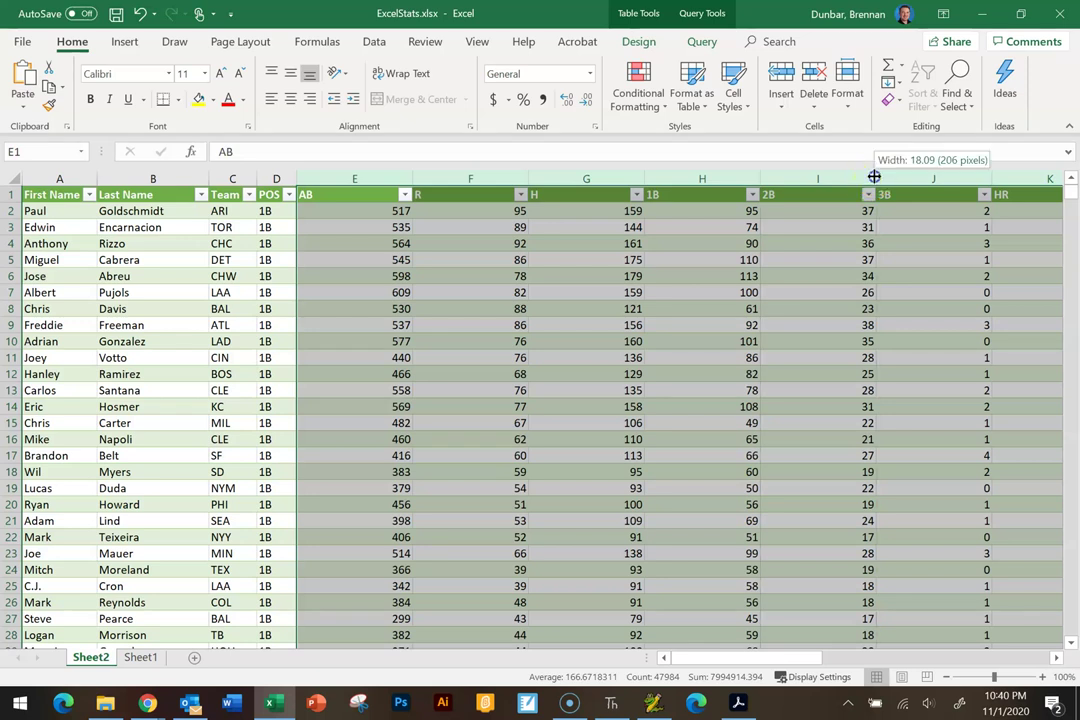
pyautogui.moveTo(661, 161); pyautogui.dragTo(586, 178)
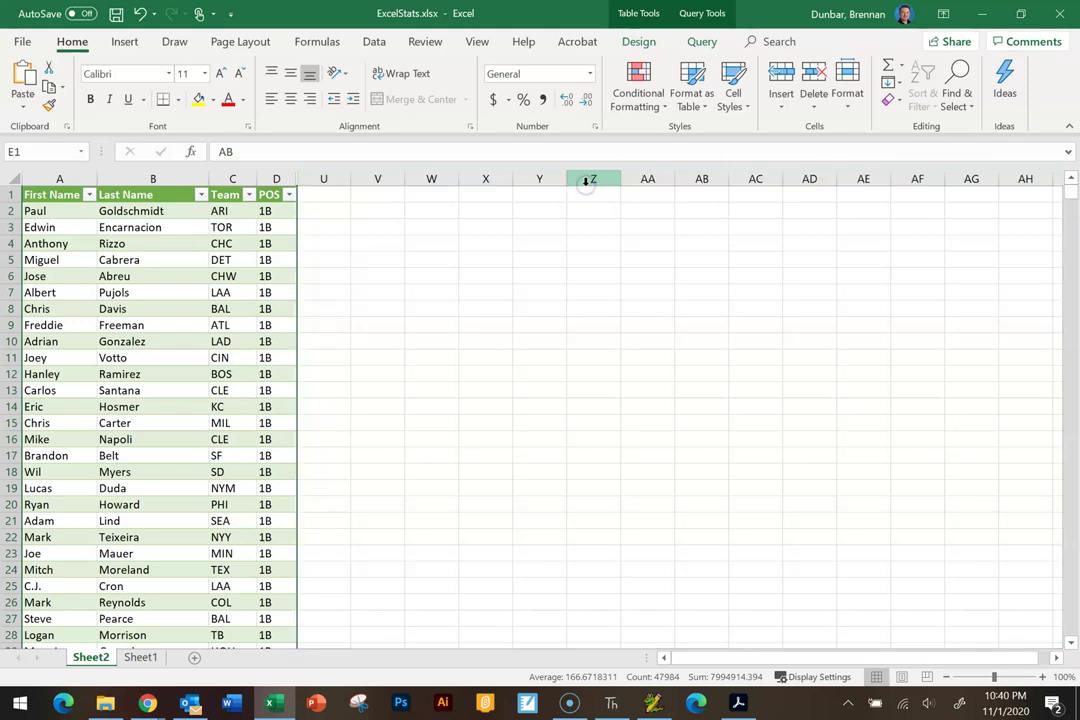
pyautogui.moveTo(297, 178); pyautogui.dragTo(352, 177)
pyautogui.click(362, 243)
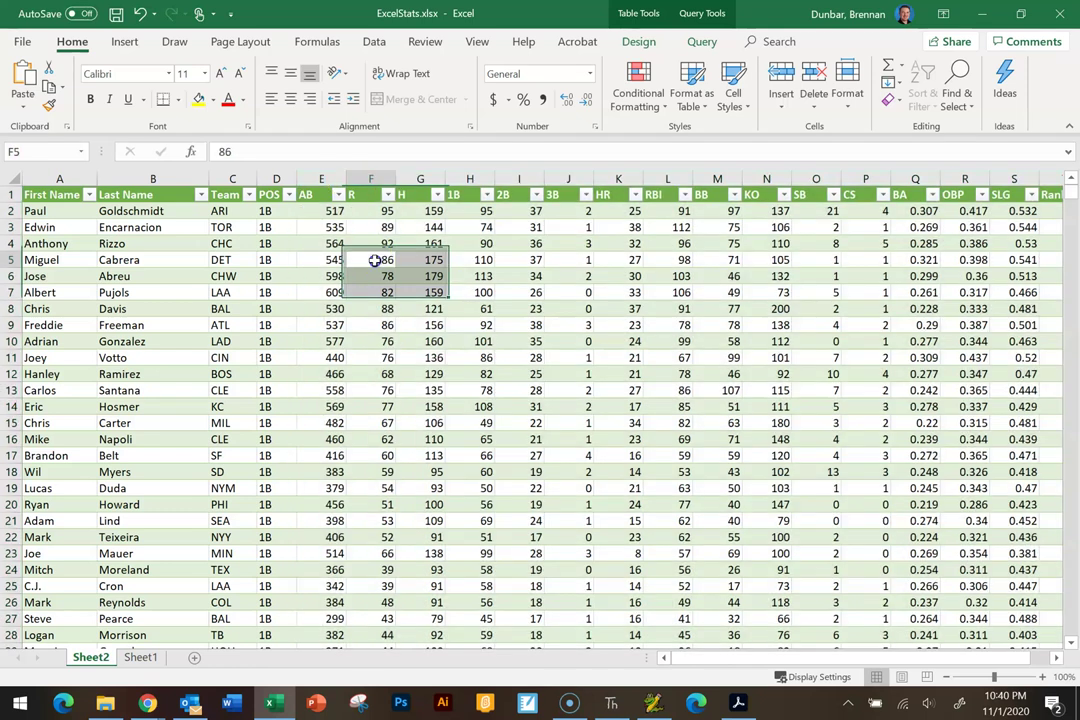
# Select the First Name and Last Name columns and narrow both together until most names are cut off.
pyautogui.moveTo(60, 178); pyautogui.dragTo(168, 186)
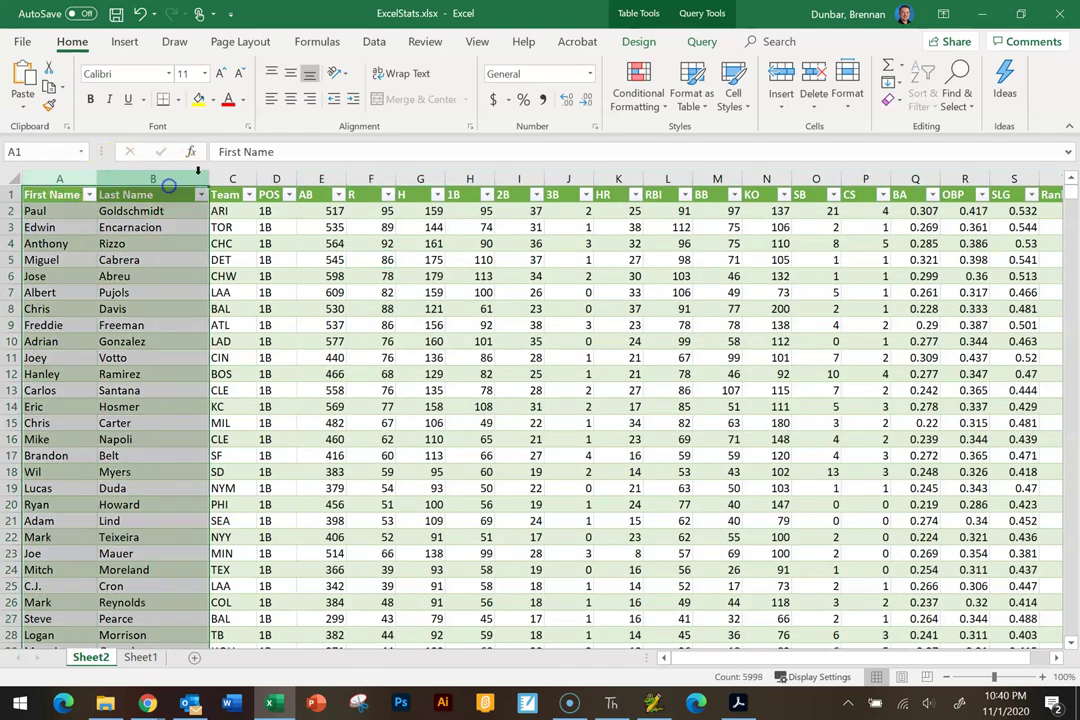
pyautogui.click(310, 281)
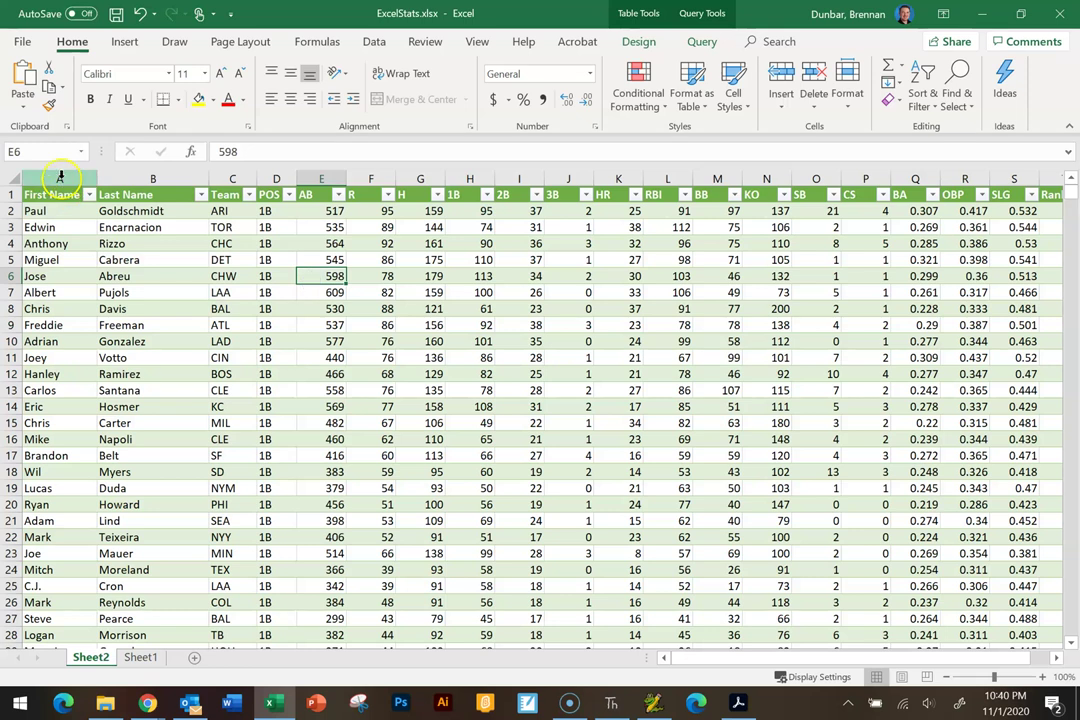
pyautogui.moveTo(73, 194); pyautogui.dragTo(183, 192)
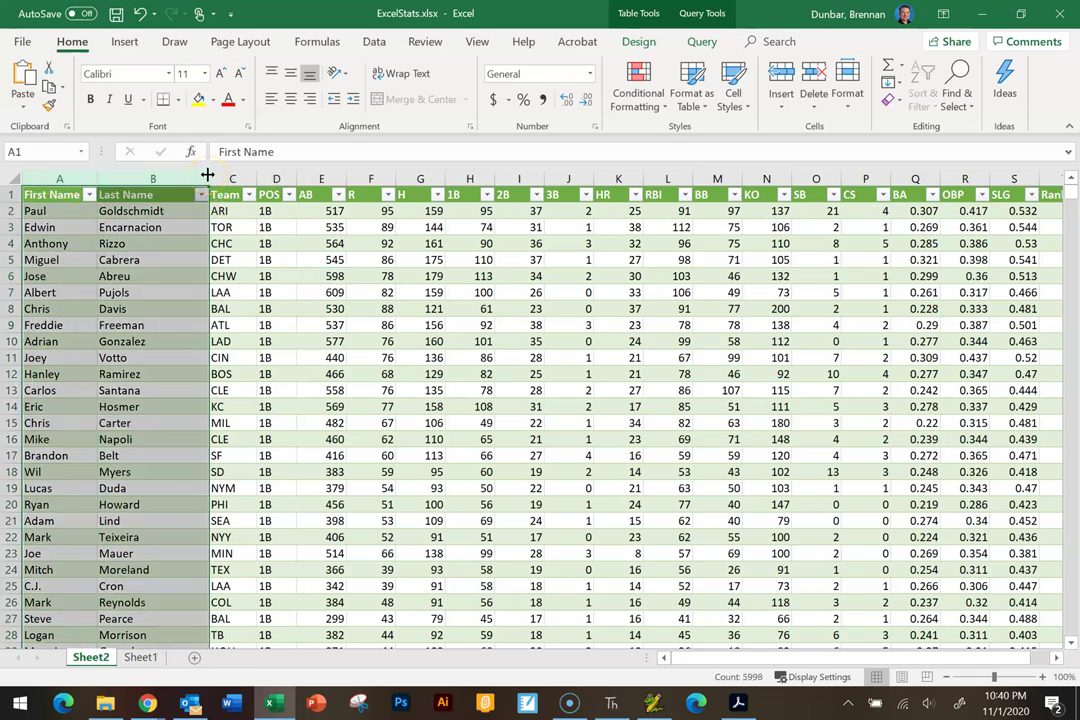
pyautogui.moveTo(207, 175); pyautogui.dragTo(194, 175)
pyautogui.moveTo(127, 175); pyautogui.dragTo(125, 176)
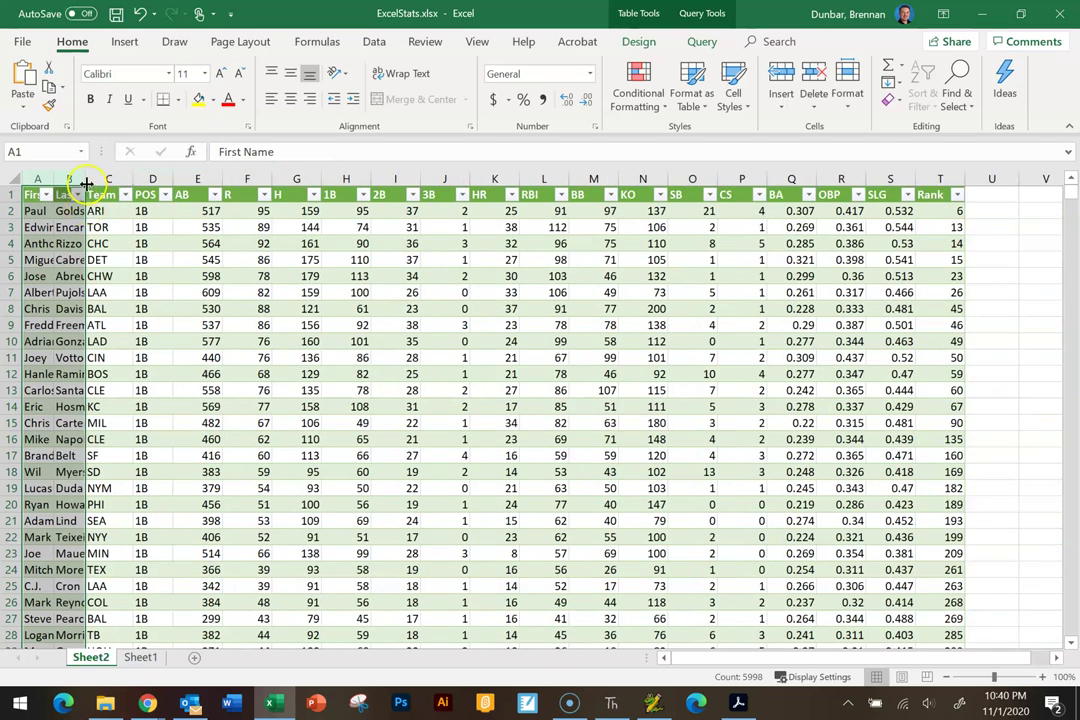
pyautogui.click(115, 258)
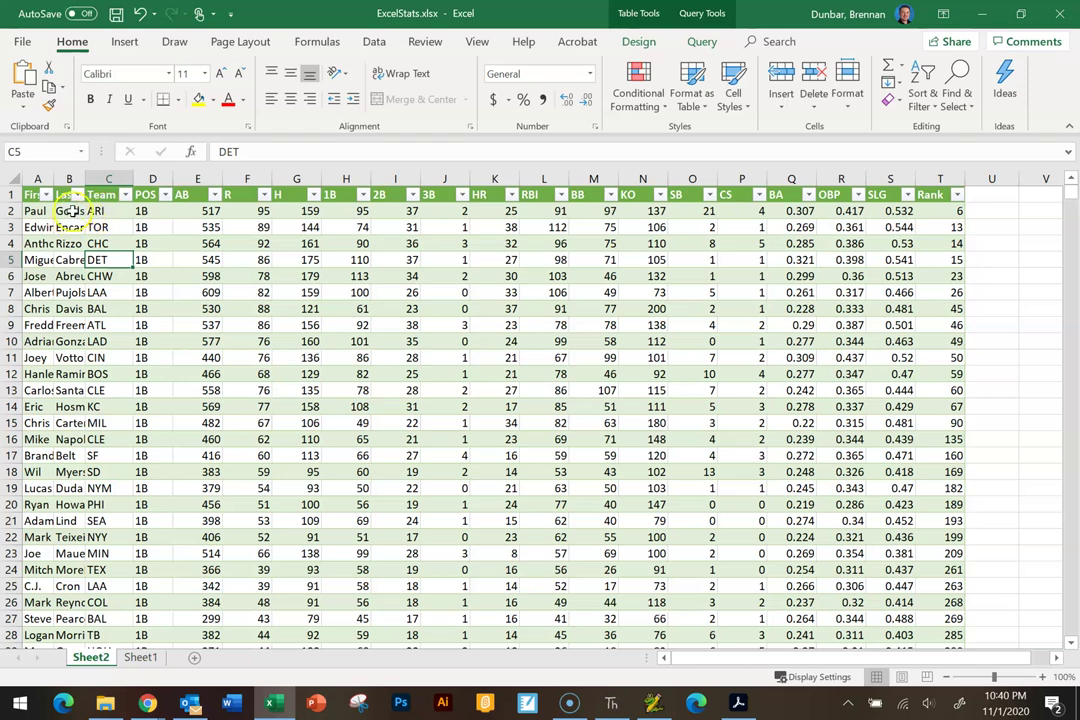
# Check the complete last name stored in the cut-off cell B2 without changing it.
pyautogui.click(70, 211)
pyautogui.moveTo(306, 150); pyautogui.dragTo(212, 152)
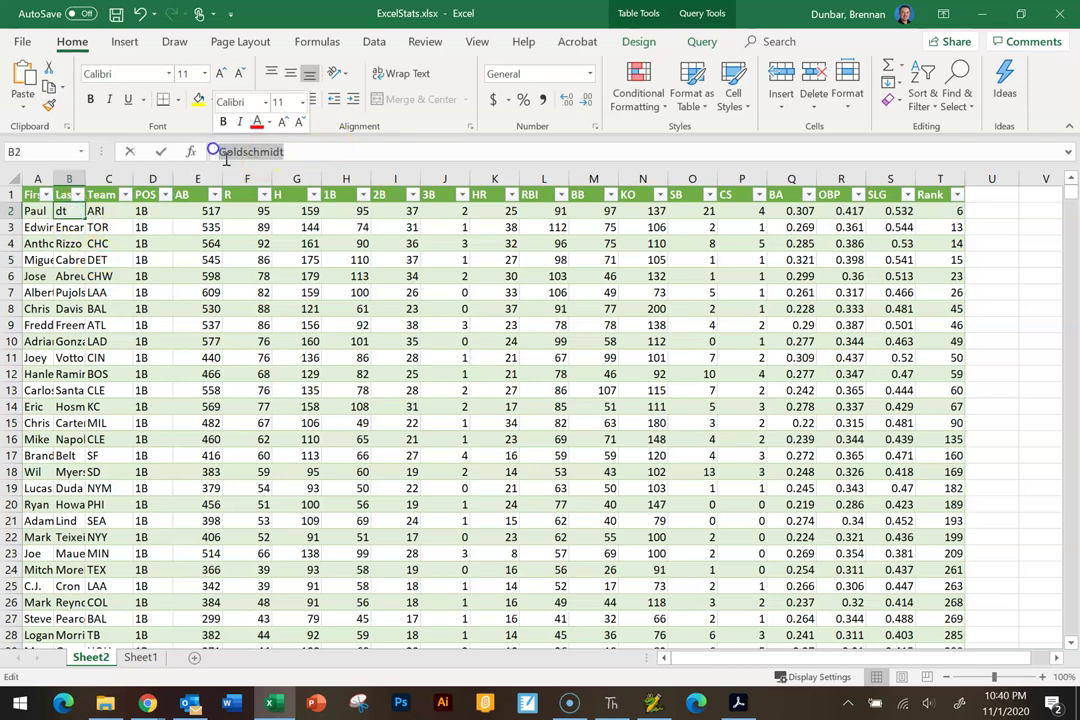
pyautogui.click(78, 230)
pyautogui.click(75, 212)
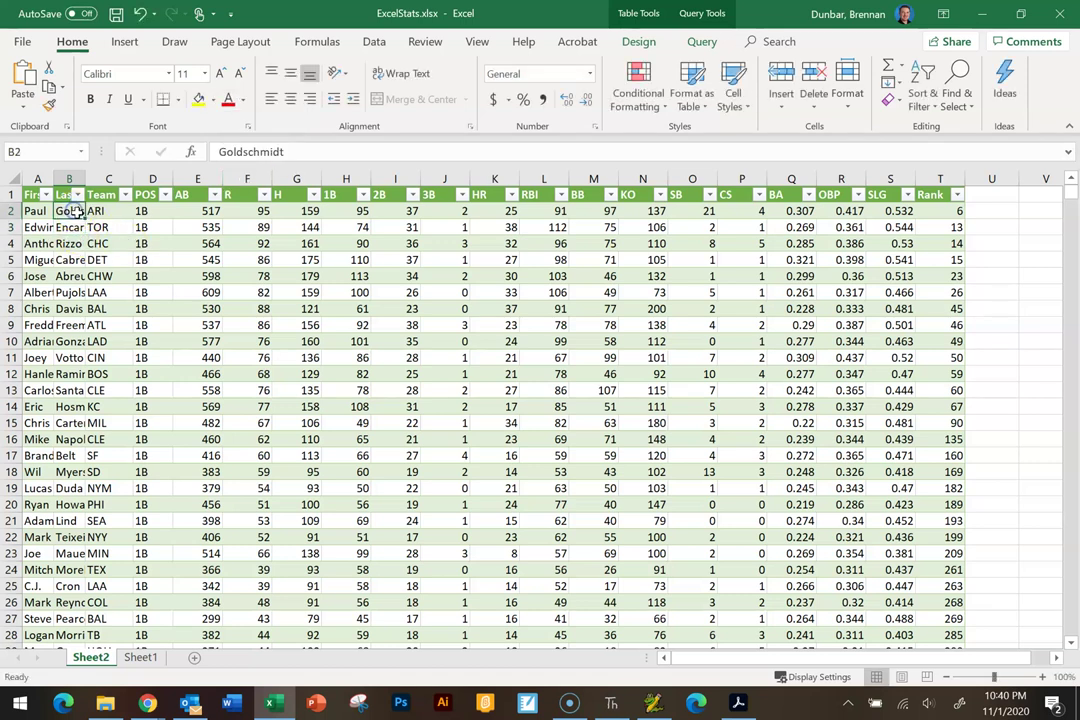
# Widen the Last Name and First Name columns individually so that the complete names and headers fit.
pyautogui.moveTo(89, 179); pyautogui.dragTo(162, 179)
pyautogui.moveTo(55, 183); pyautogui.dragTo(96, 179)
pyautogui.moveTo(198, 175); pyautogui.dragTo(202, 175)
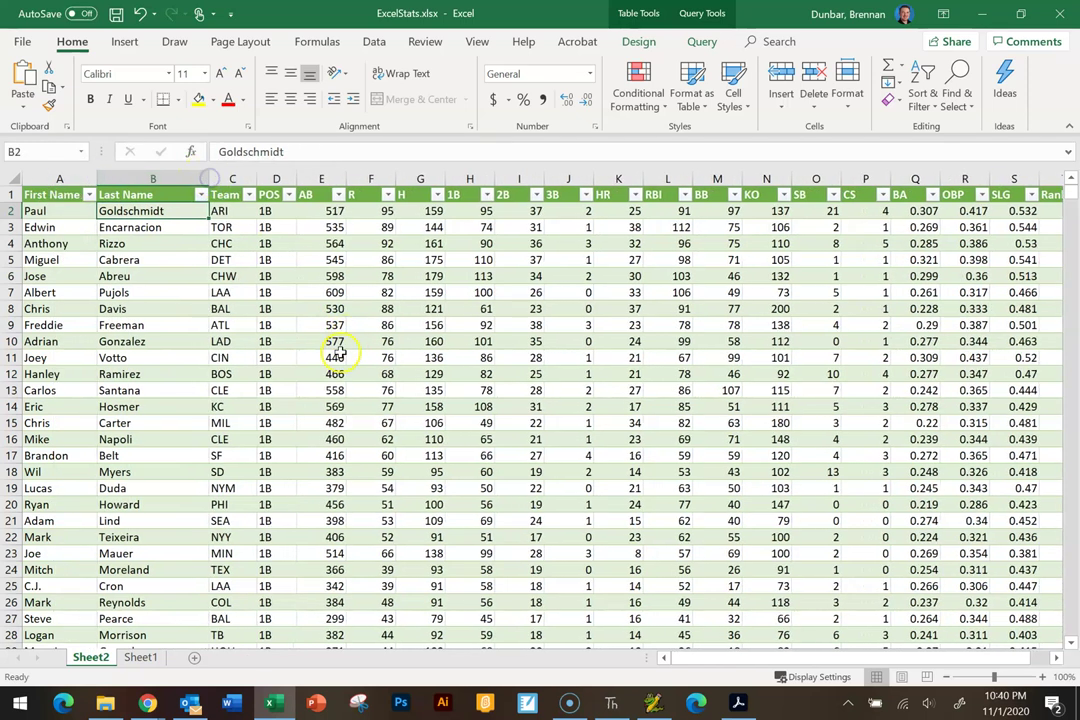
pyautogui.click(337, 356)
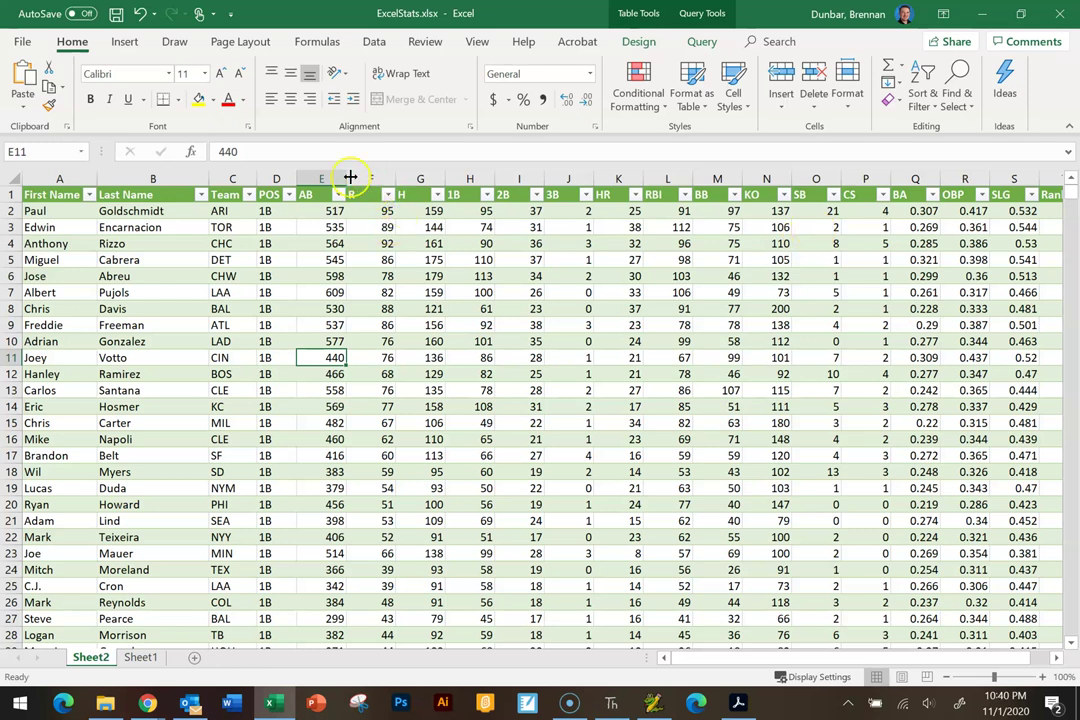
# Narrow the AB column until its three-digit numbers no longer fit, trying AutoFit once before narrowing it again.
pyautogui.click(412, 276)
pyautogui.click(324, 177)
pyautogui.moveTo(346, 178); pyautogui.dragTo(316, 178)
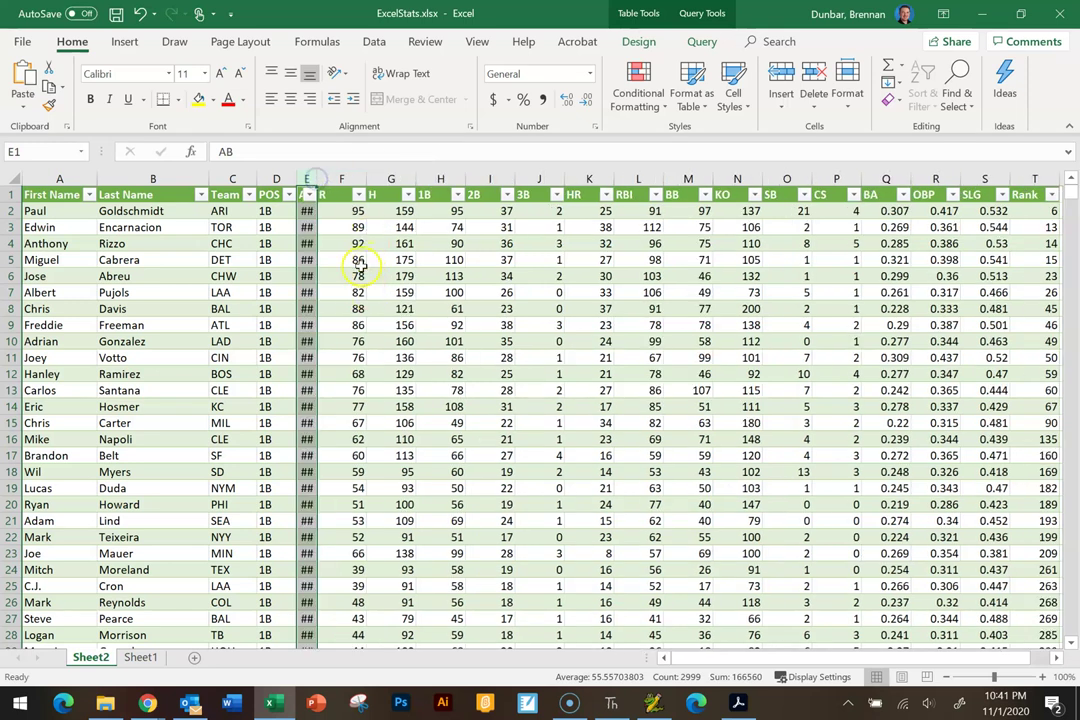
pyautogui.doubleClick(323, 177)
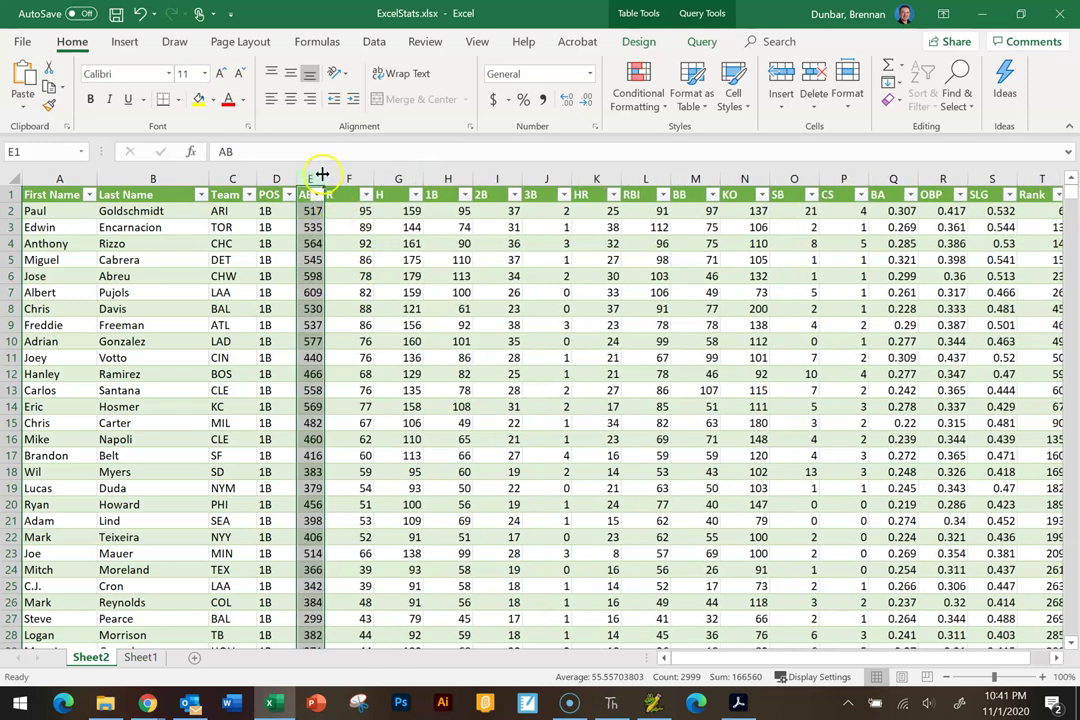
pyautogui.moveTo(323, 177); pyautogui.dragTo(315, 177)
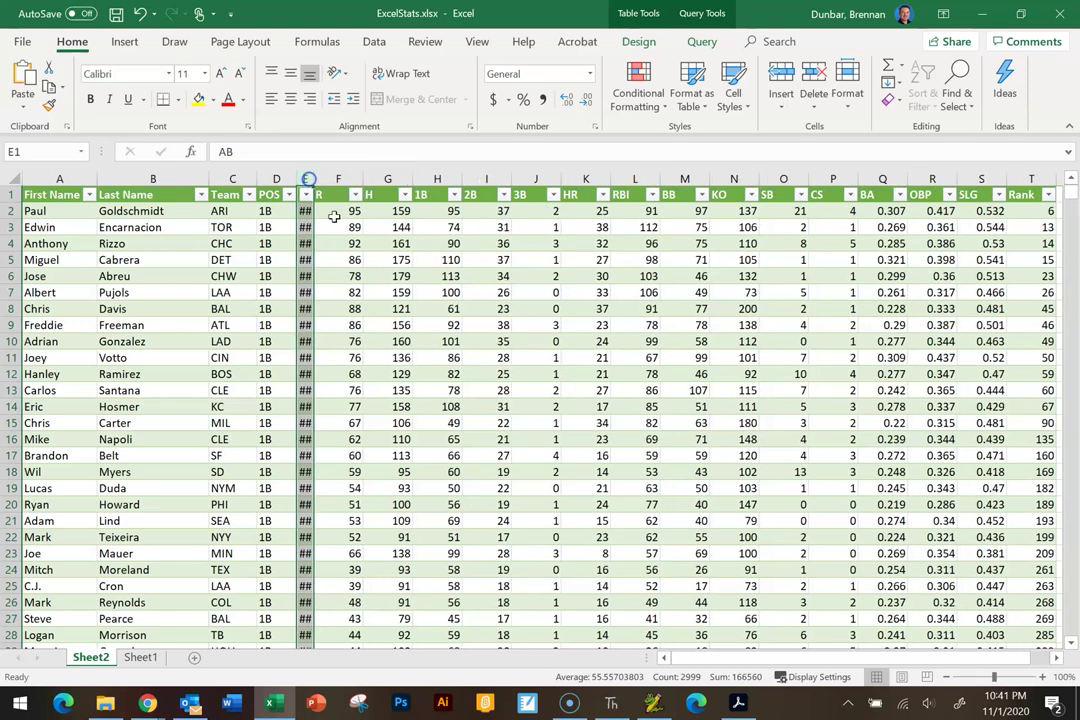
pyautogui.click(370, 278)
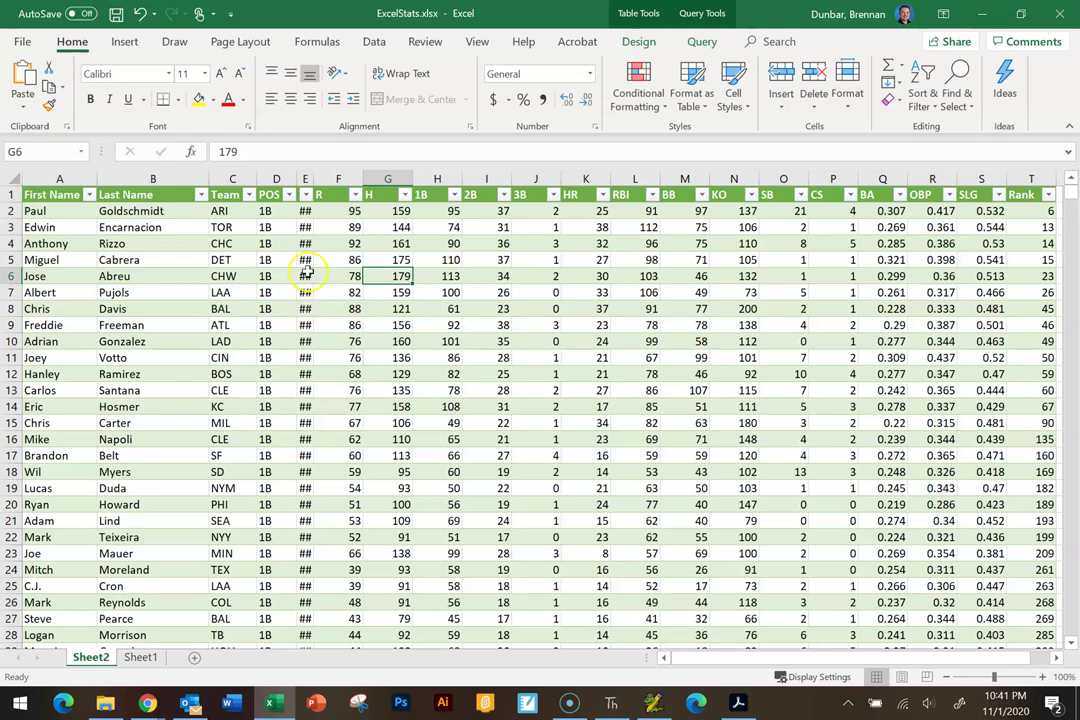
# Check the stored value of the too-narrow cell E9, and widen the AB column enough to fit its numbers.
pyautogui.click(303, 325)
pyautogui.doubleClick(245, 155)
pyautogui.click(400, 357)
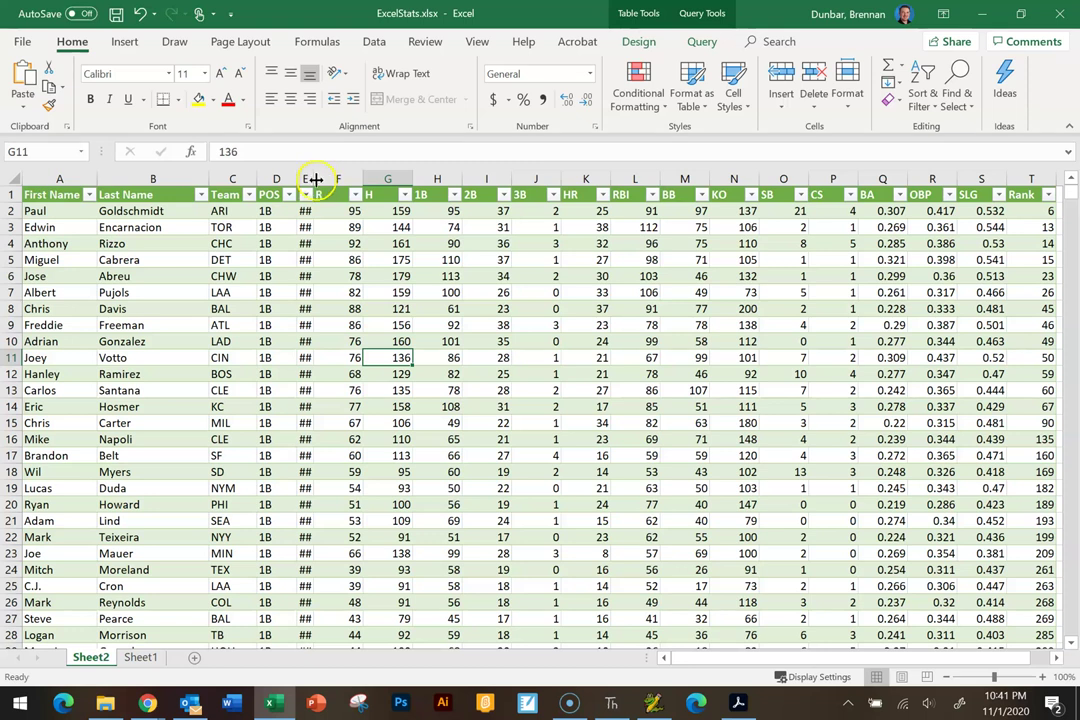
pyautogui.moveTo(315, 179)
pyautogui.mouseDown()
pyautogui.moveTo(335, 183)
pyautogui.moveTo(323, 178)
pyautogui.mouseUp()
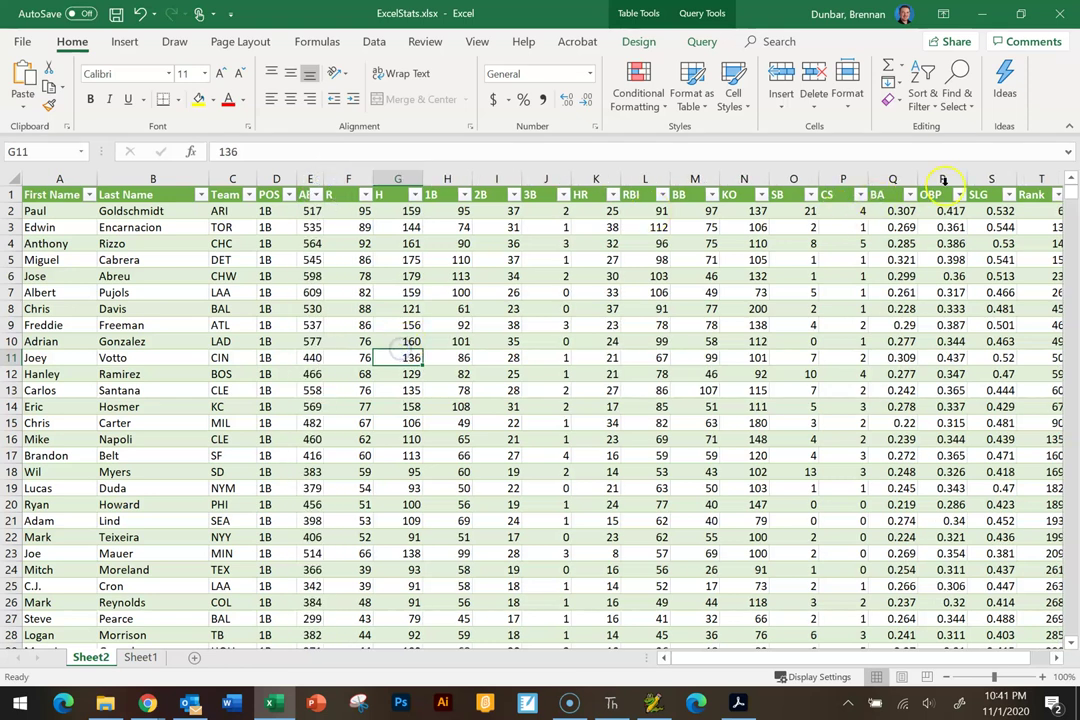
# Select columns A to T and narrow them all together to one small uniform width.
pyautogui.moveTo(1042, 192); pyautogui.dragTo(62, 180)
pyautogui.moveTo(207, 188); pyautogui.dragTo(136, 181)
pyautogui.moveTo(755, 179); pyautogui.dragTo(744, 179)
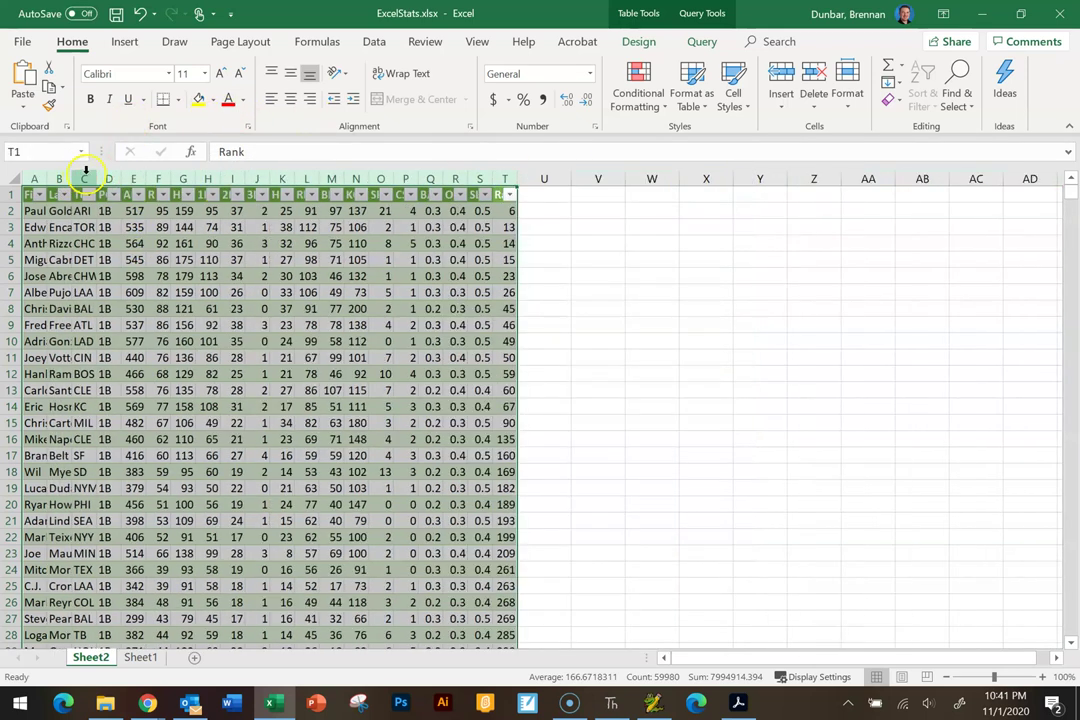
pyautogui.click(725, 356)
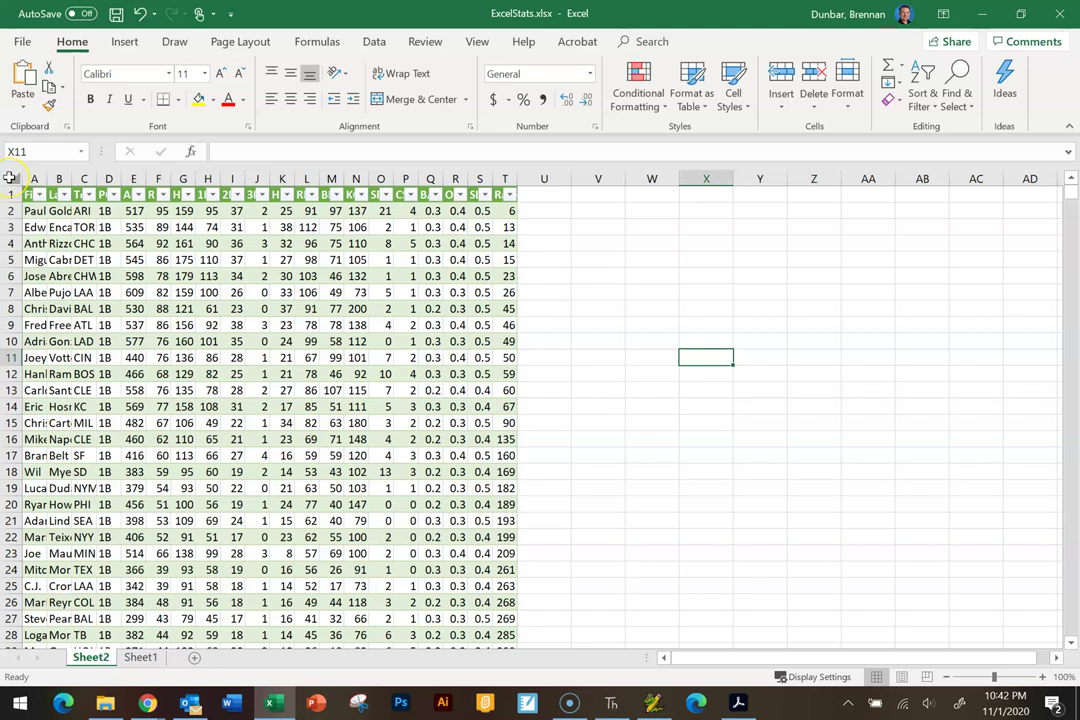
# AutoFit the widths of columns A to T together so that every name, number and header fits.
pyautogui.moveTo(34, 178); pyautogui.dragTo(505, 178)
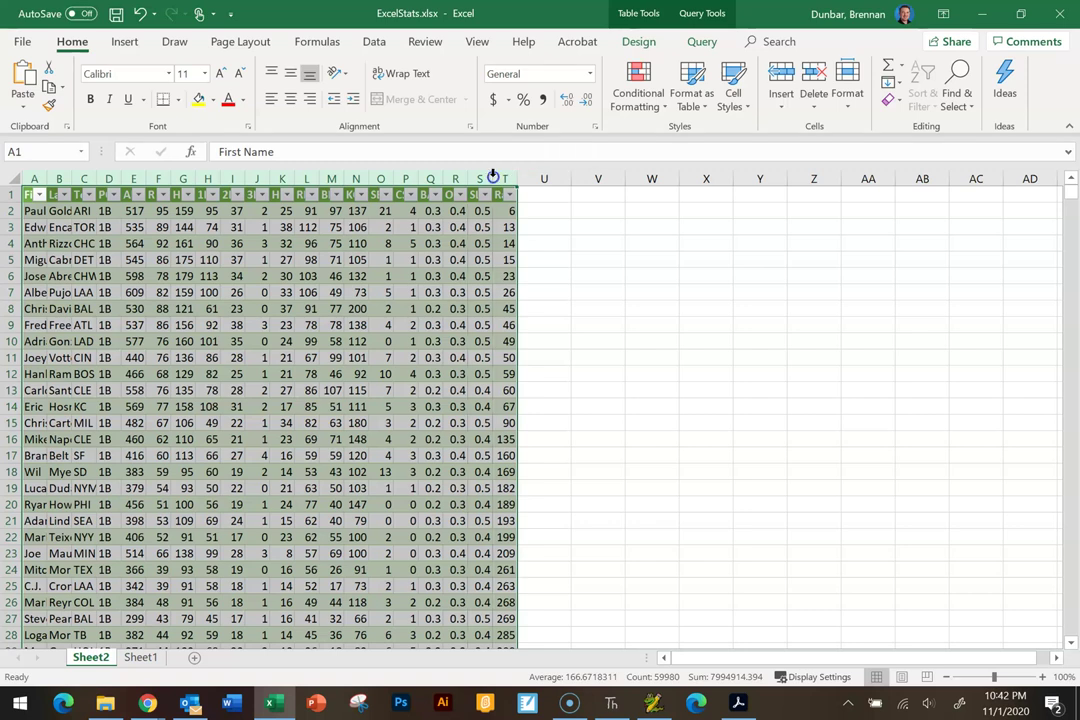
pyautogui.doubleClick(493, 177)
pyautogui.click(370, 227)
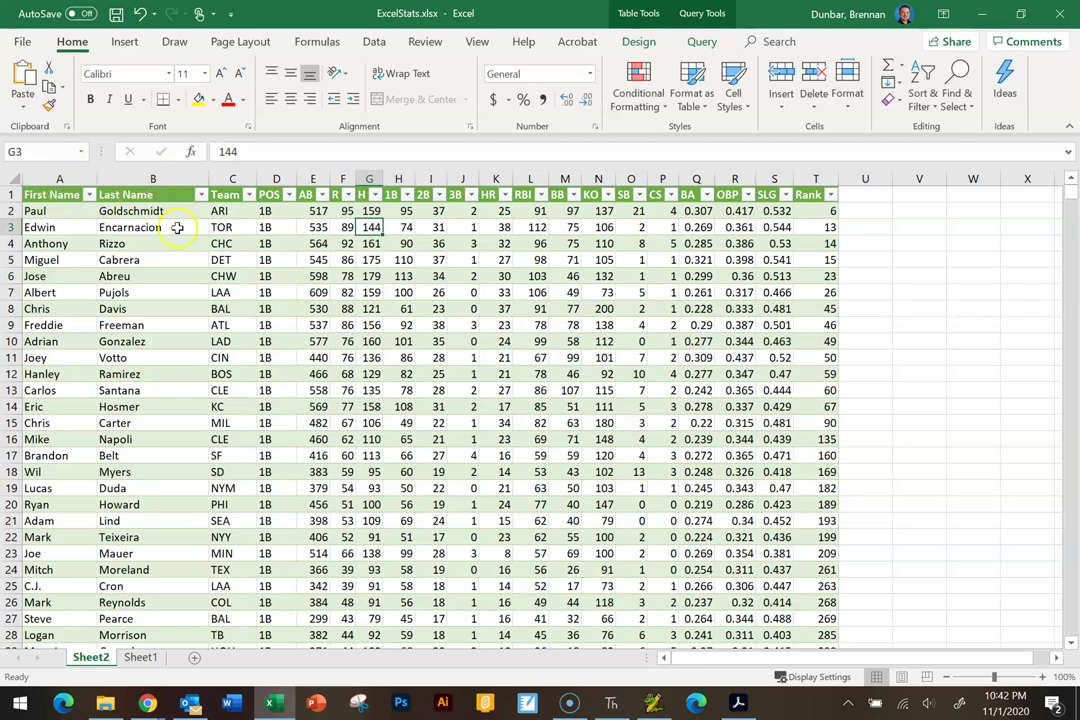
# Look through the First Name column down the list to check how the longest names fit the column width.
pyautogui.click(59, 178)
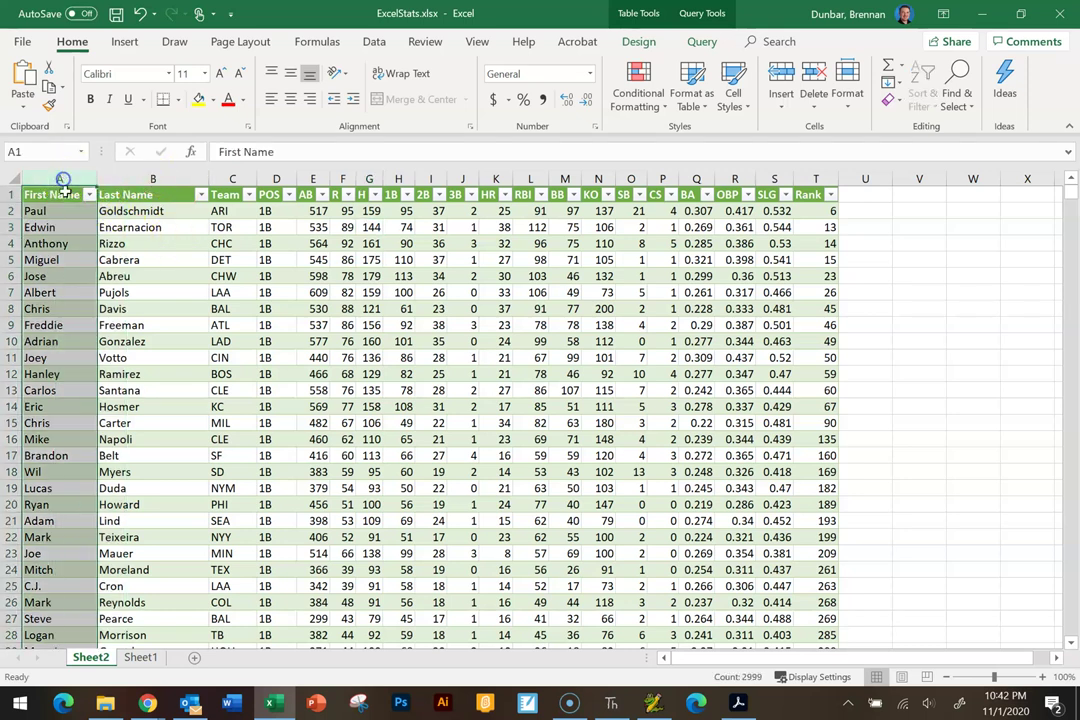
pyautogui.scroll(-11, 62, 380)
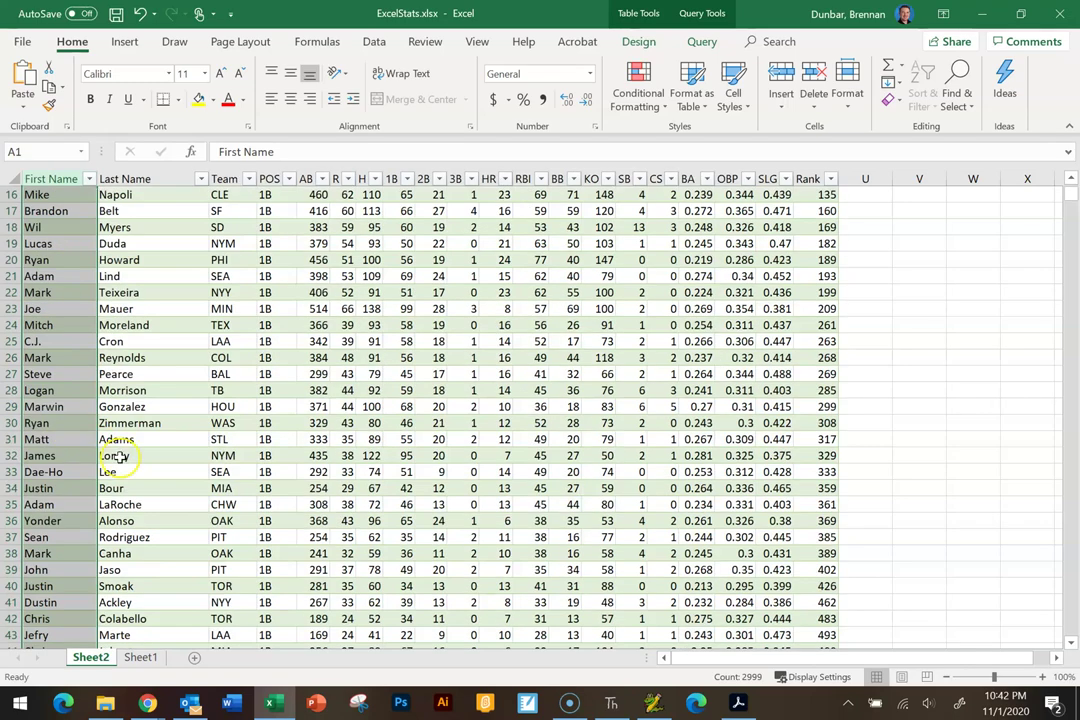
pyautogui.scroll(-20, 67, 466)
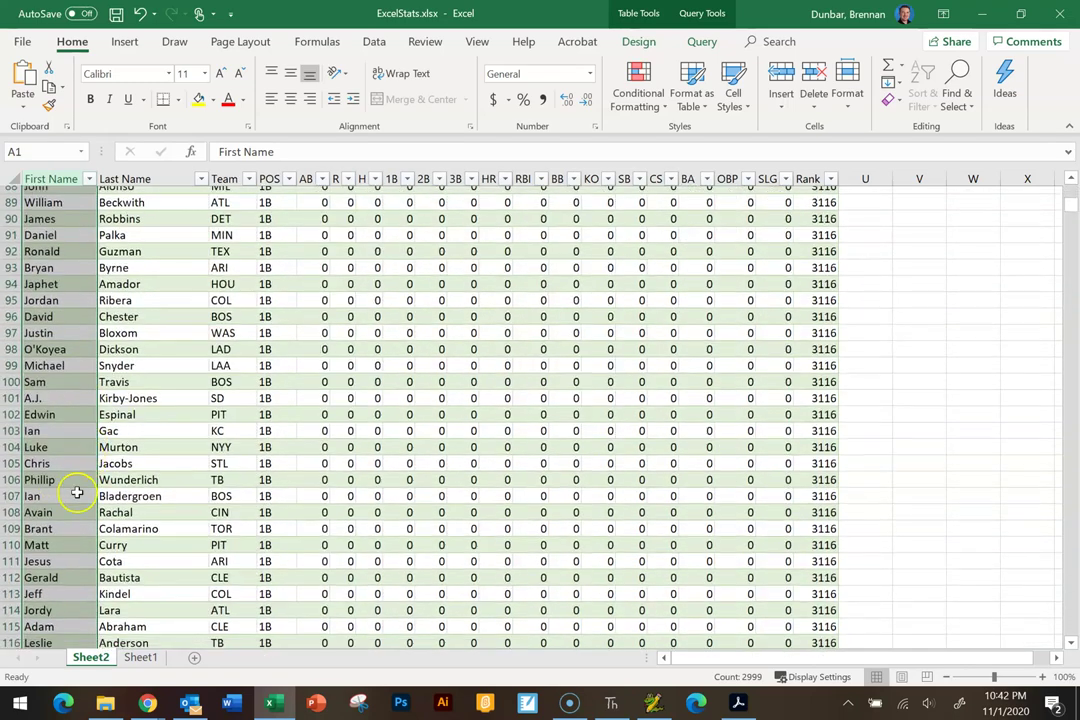
pyautogui.scroll(-18, 81, 487)
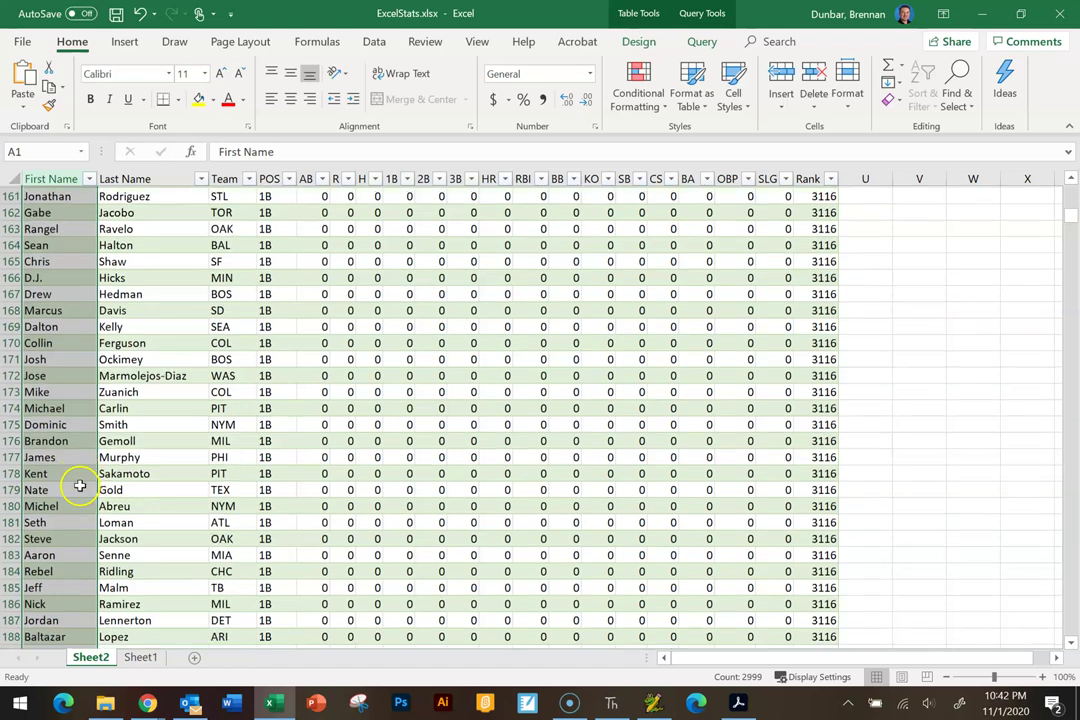
pyautogui.scroll(20, 157, 451)
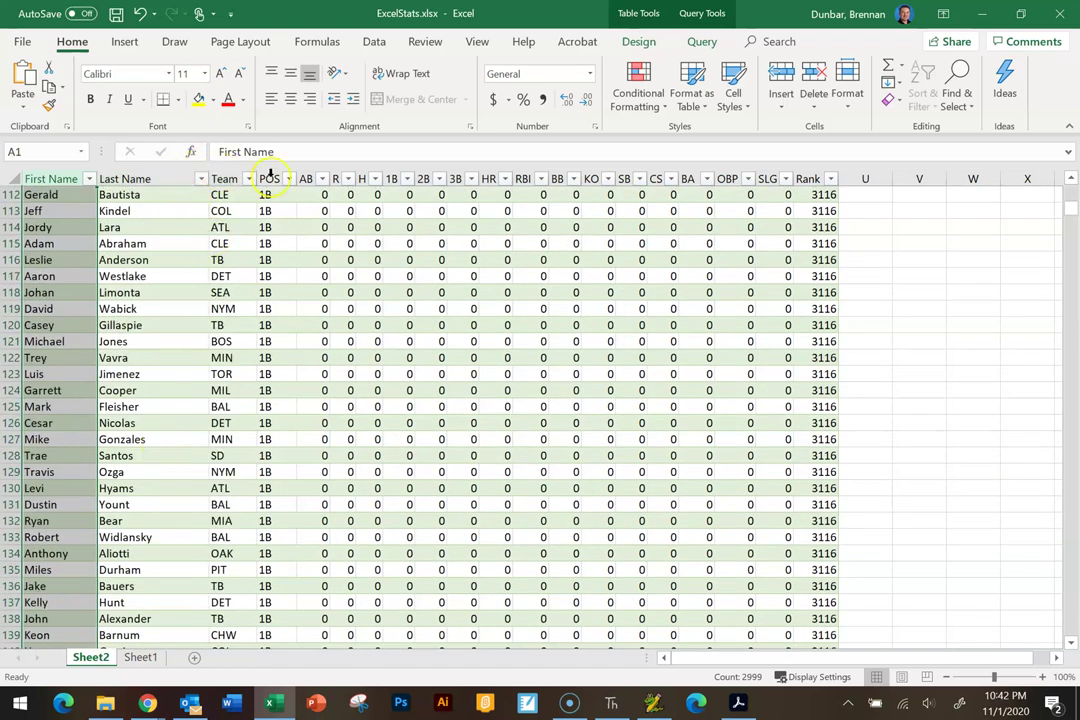
pyautogui.scroll(18, 233, 305)
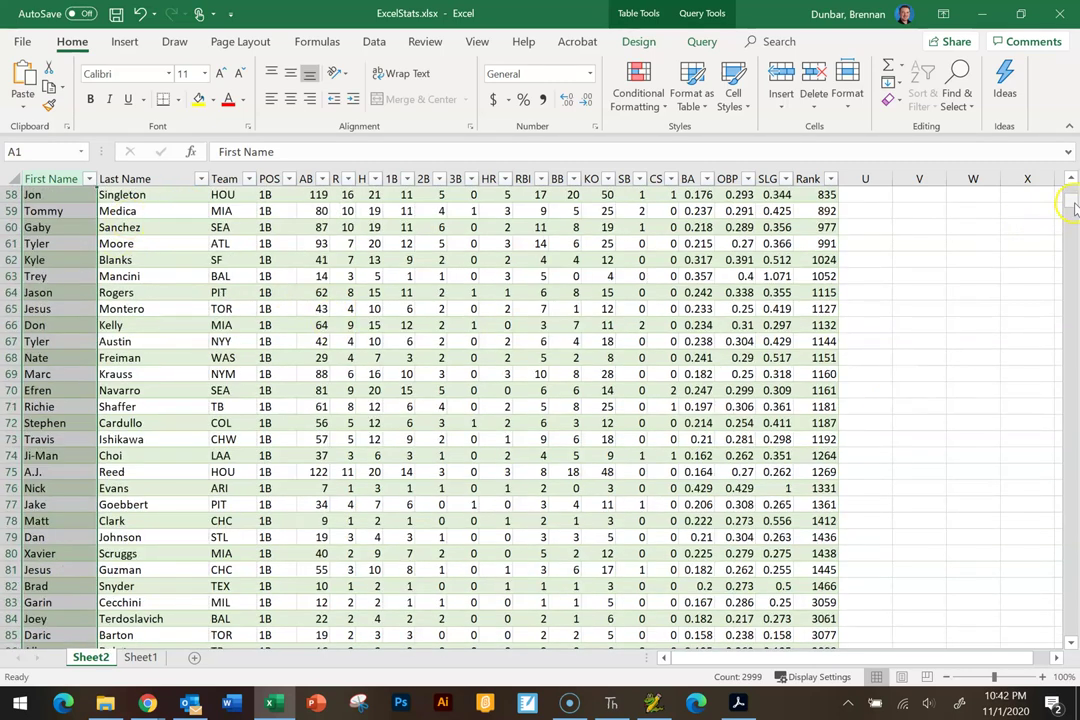
pyautogui.moveTo(1072, 205); pyautogui.dragTo(1072, 185)
# Select columns A to T and widen them all together to one large uniform width.
pyautogui.click(735, 308)
pyautogui.moveTo(73, 193); pyautogui.dragTo(920, 182)
pyautogui.moveTo(839, 176); pyautogui.dragTo(803, 176)
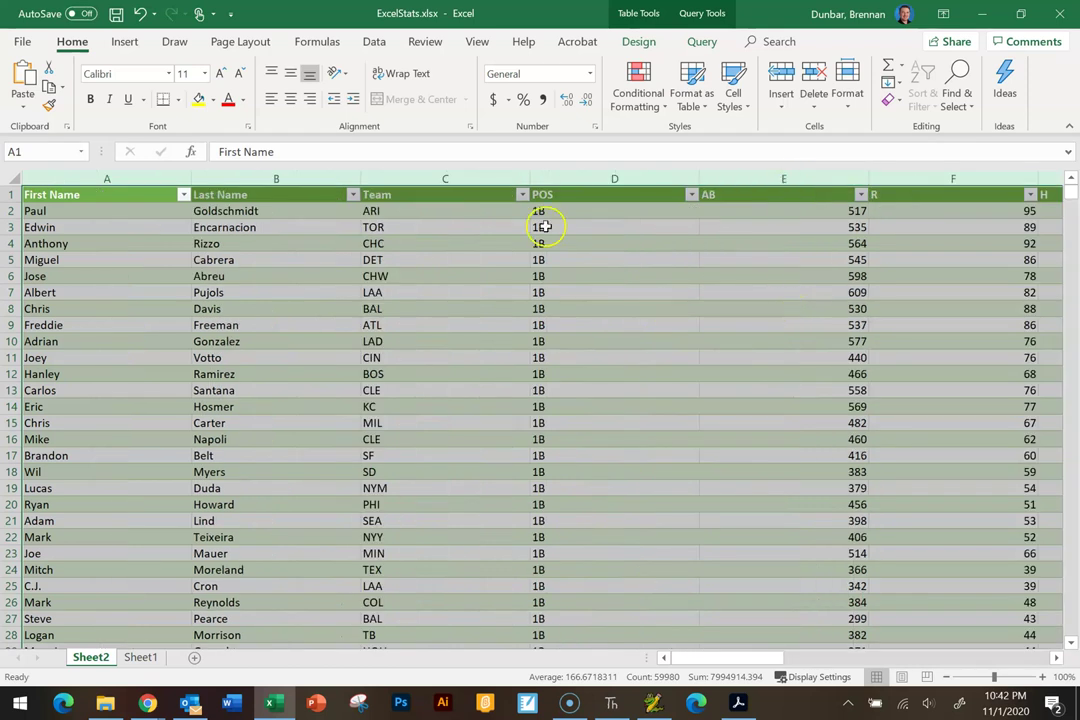
pyautogui.click(615, 263)
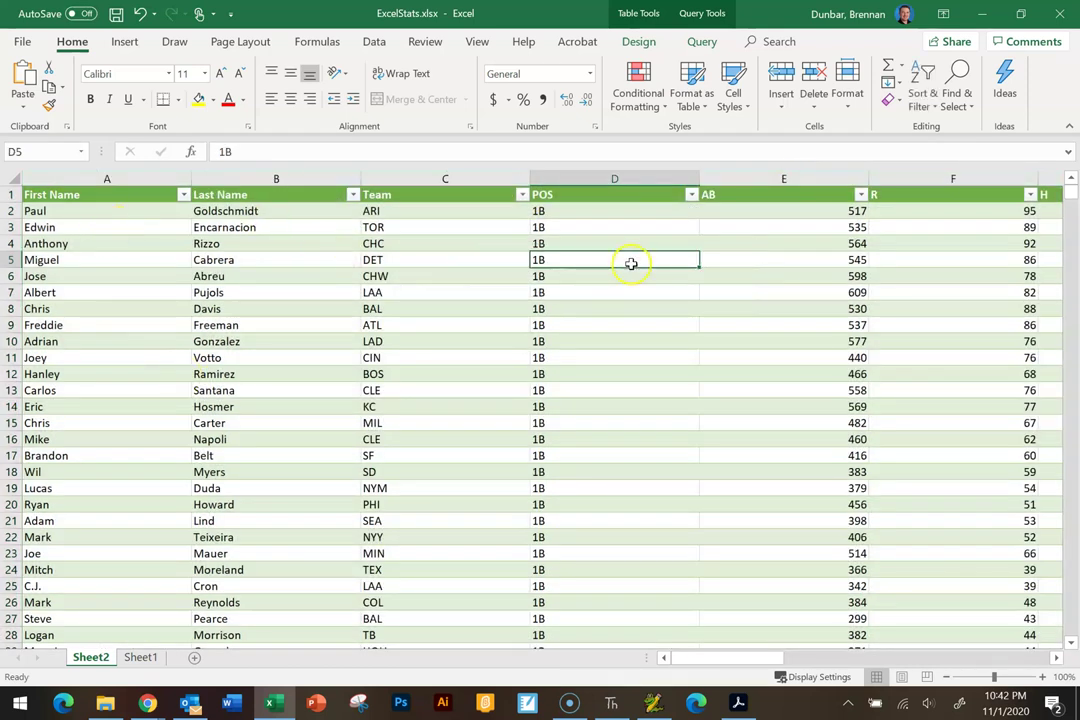
pyautogui.moveTo(776, 657); pyautogui.dragTo(668, 655)
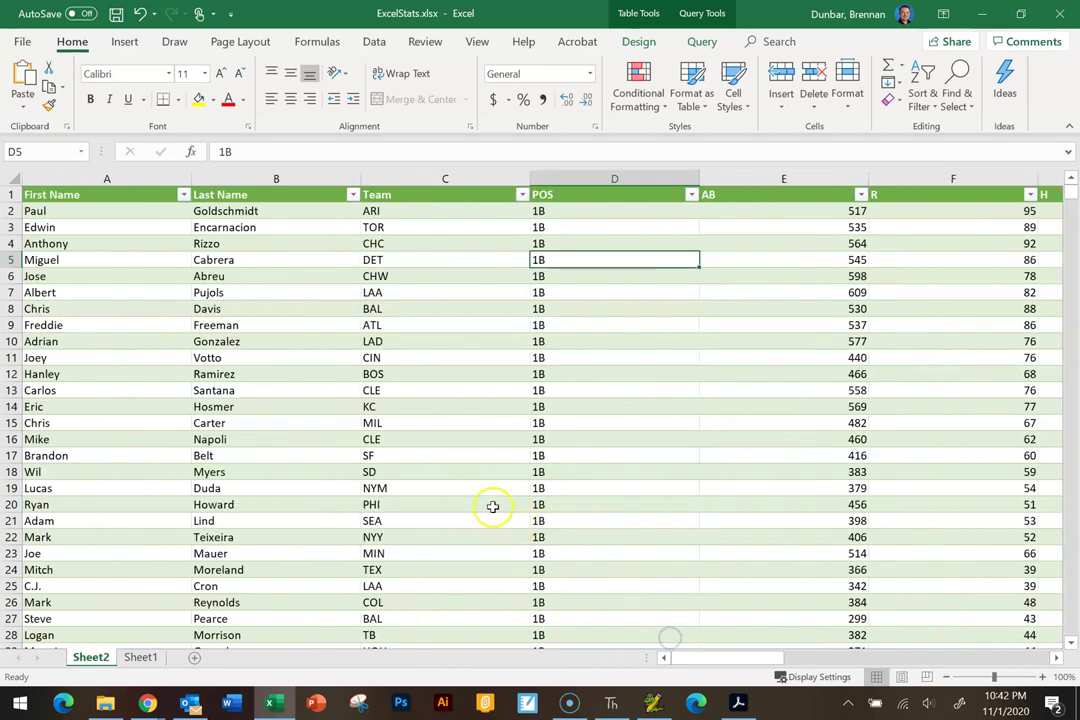
# Select the entire sheet and AutoFit all column widths at once.
pyautogui.click(8, 172)
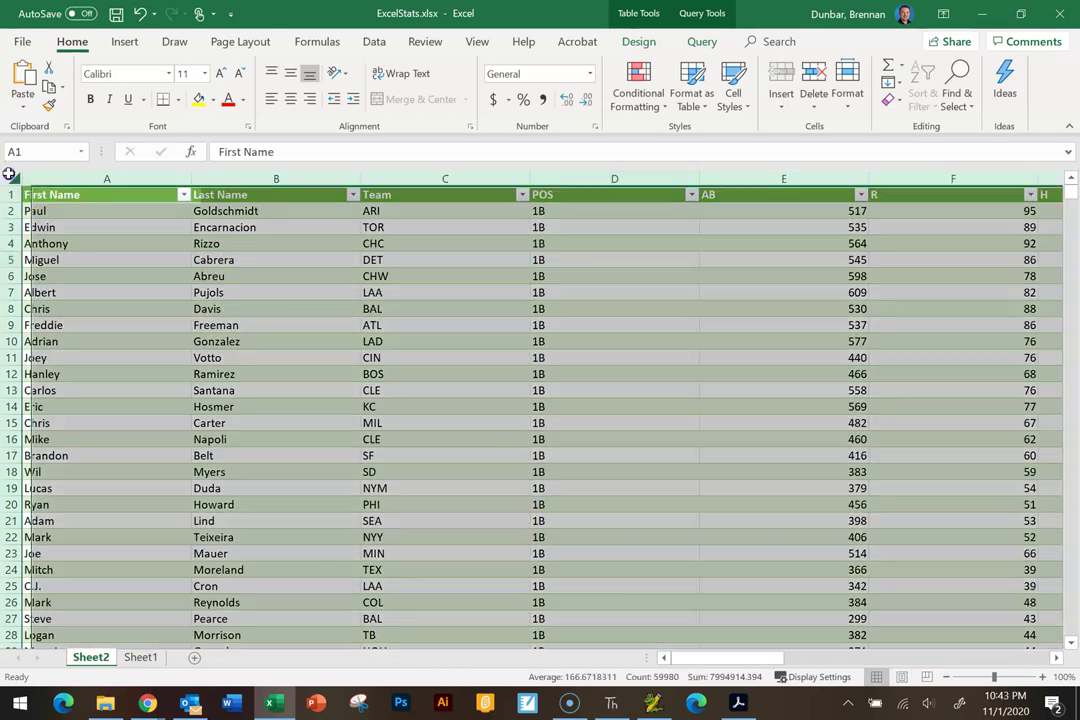
pyautogui.doubleClick(190, 178)
pyautogui.click(815, 292)
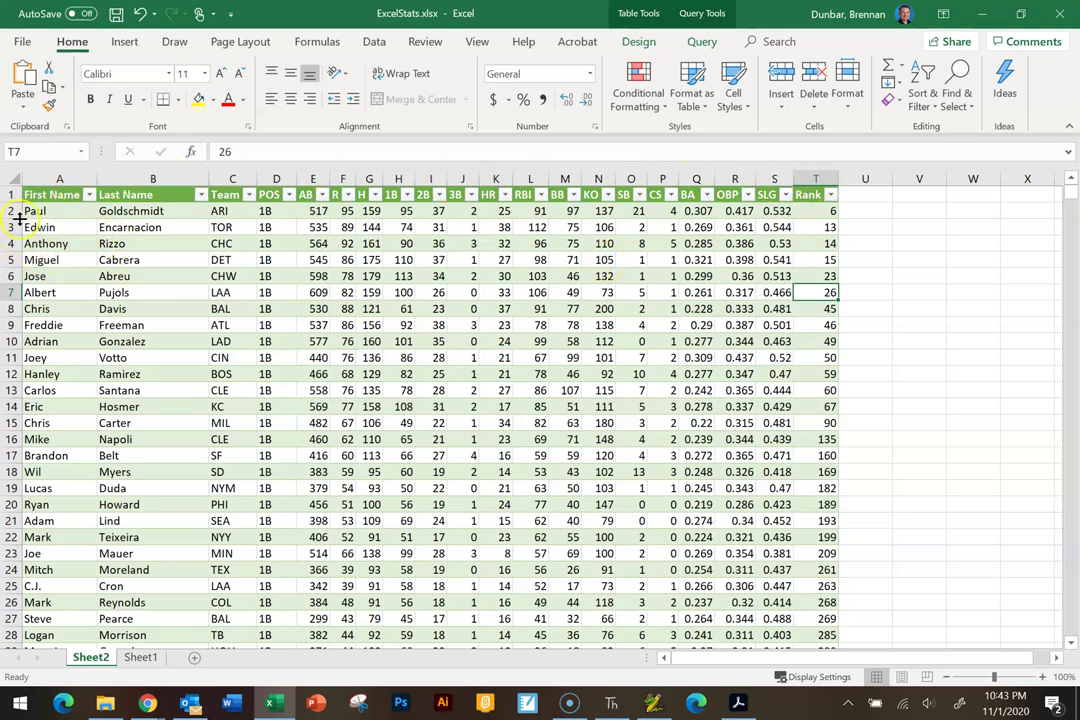
# Select the entire sheet, increase the height of all rows together in two stages, and look over the taller rows.
pyautogui.click(16, 180)
pyautogui.moveTo(12, 266); pyautogui.dragTo(12, 314)
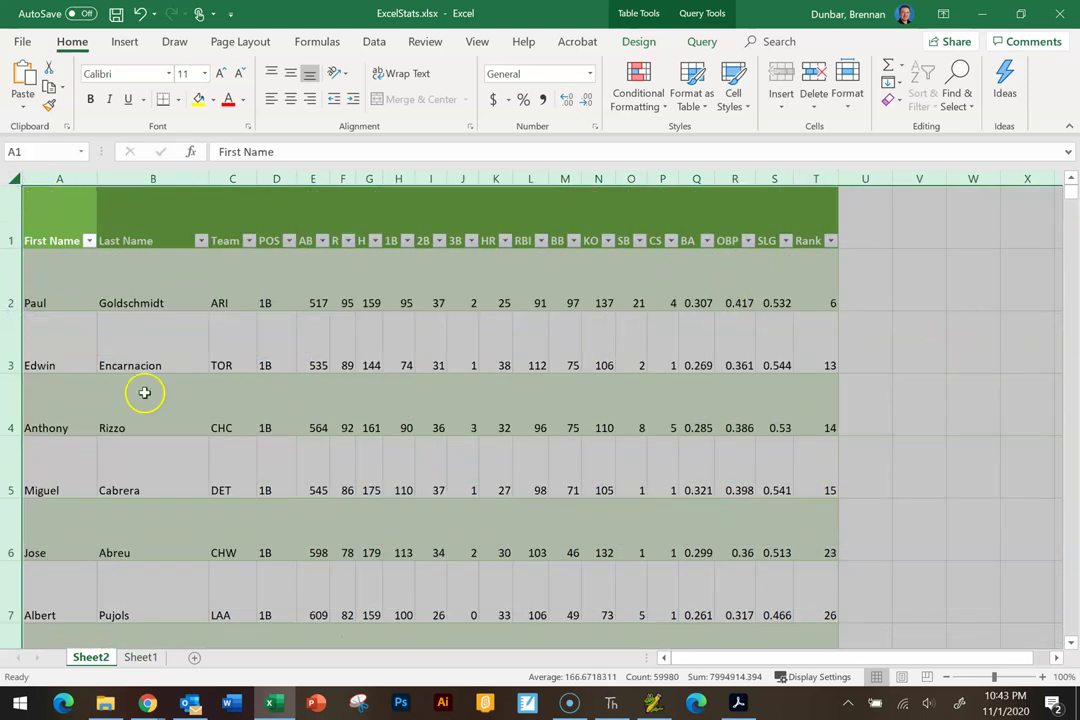
pyautogui.moveTo(10, 374); pyautogui.dragTo(12, 393)
pyautogui.click(300, 360)
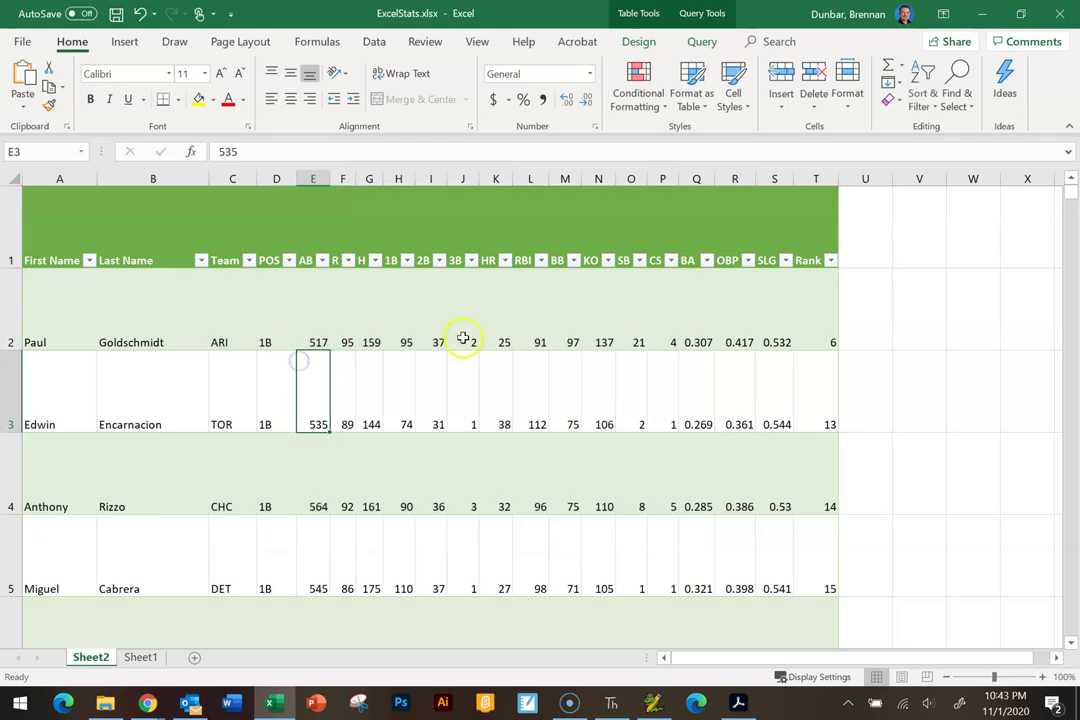
pyautogui.scroll(-20, 463, 339)
pyautogui.scroll(7, 465, 338)
pyautogui.scroll(18, 465, 338)
# AutoFit all row heights of the sheet at once, and shrink row 4 and AutoFit it individually.
pyautogui.click(14, 176)
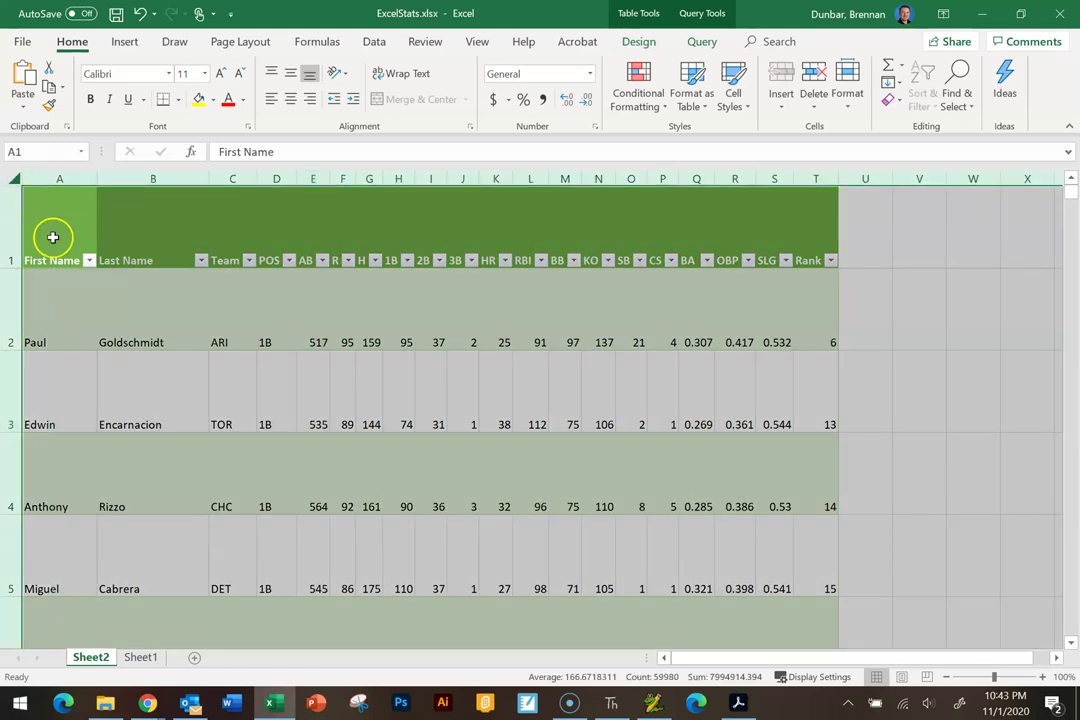
pyautogui.doubleClick(12, 268)
pyautogui.click(343, 292)
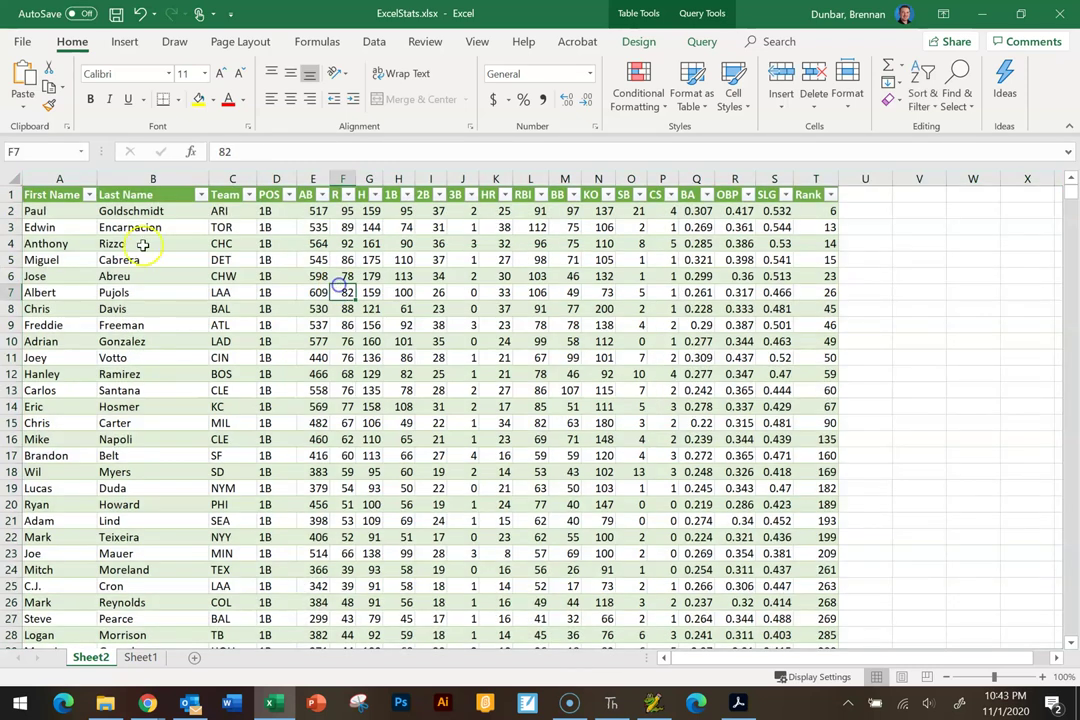
pyautogui.moveTo(10, 251); pyautogui.dragTo(10, 245)
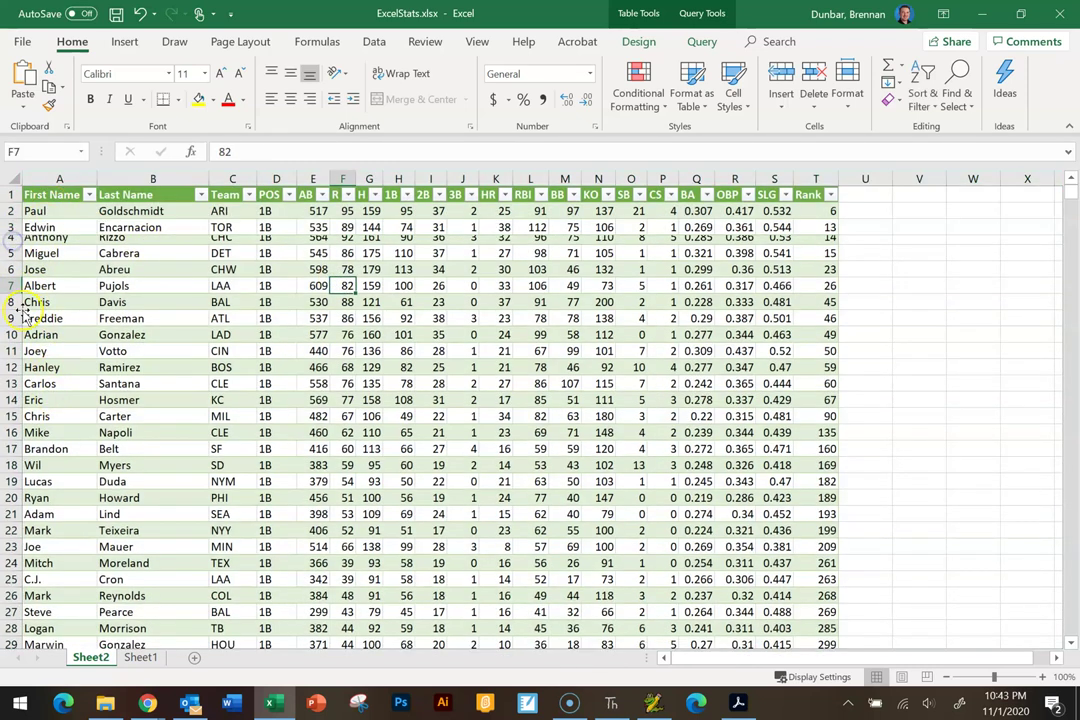
pyautogui.doubleClick(12, 244)
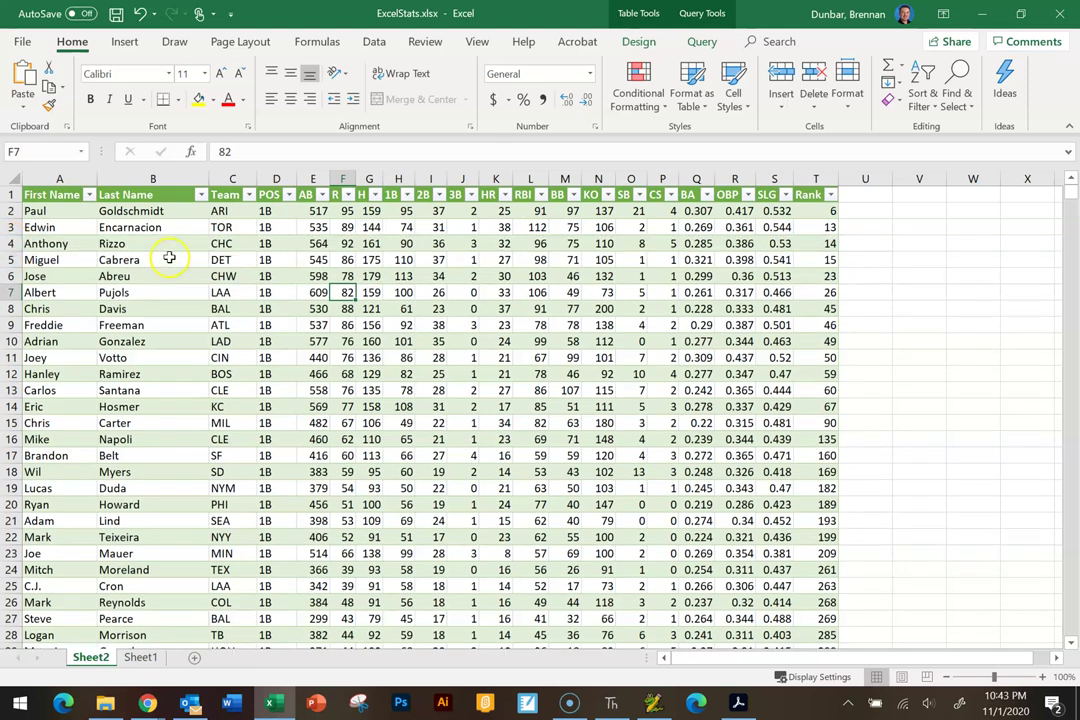
pyautogui.click(88, 243)
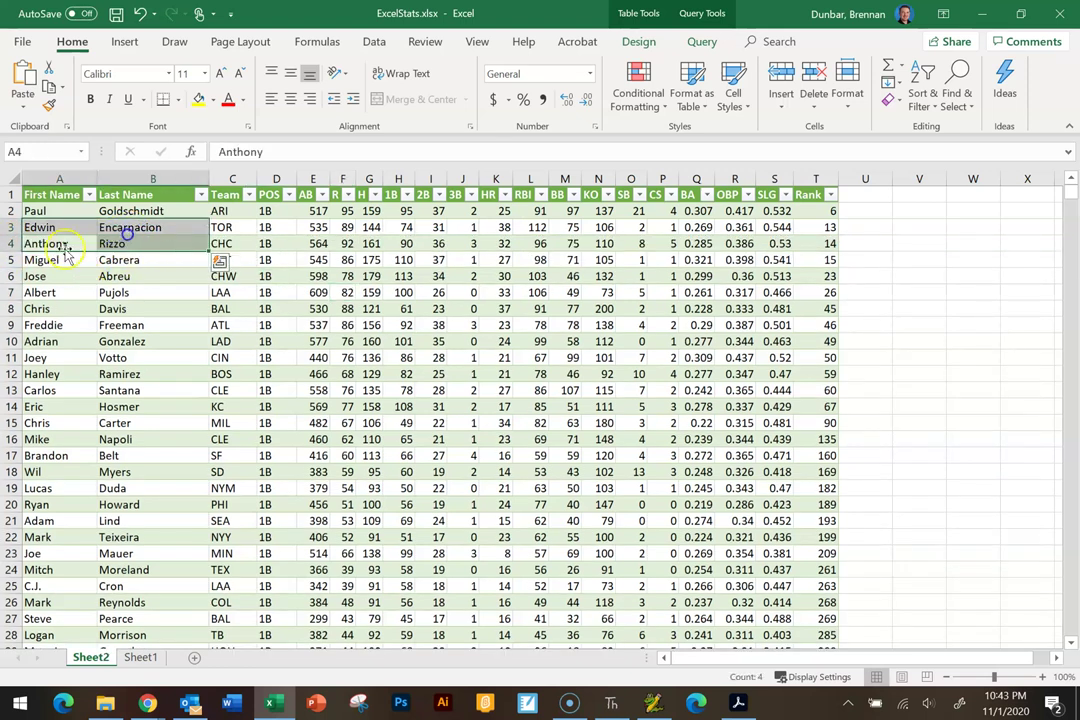
pyautogui.moveTo(75, 241); pyautogui.dragTo(108, 243)
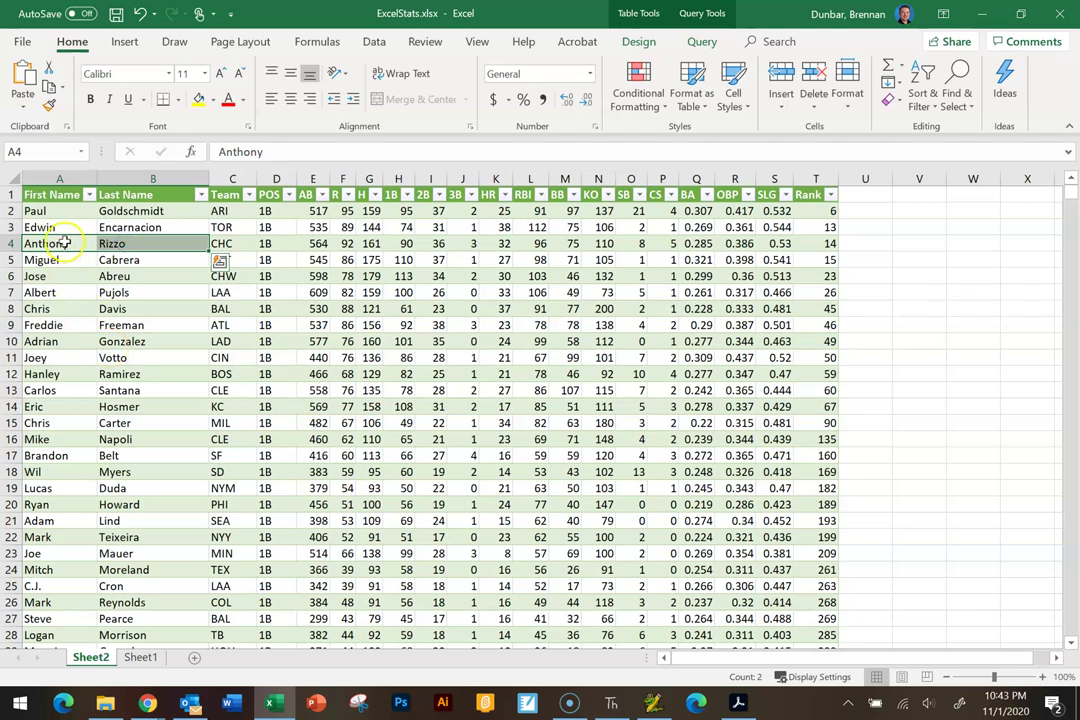
pyautogui.click(63, 241)
pyautogui.click(133, 247)
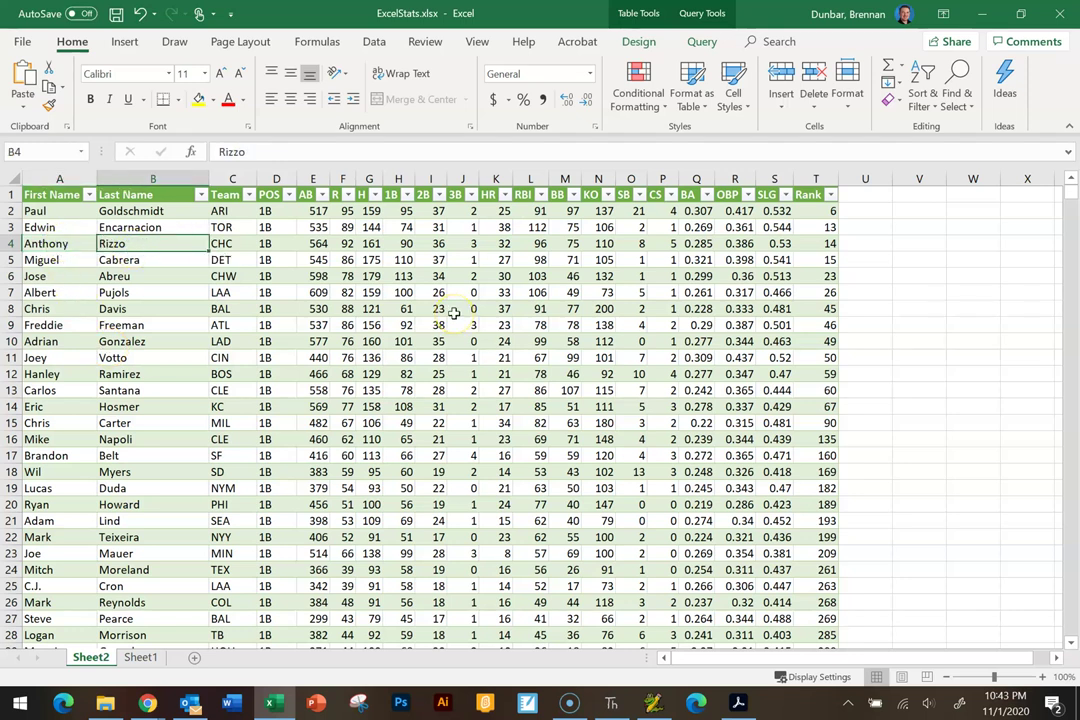
pyautogui.click(147, 703)
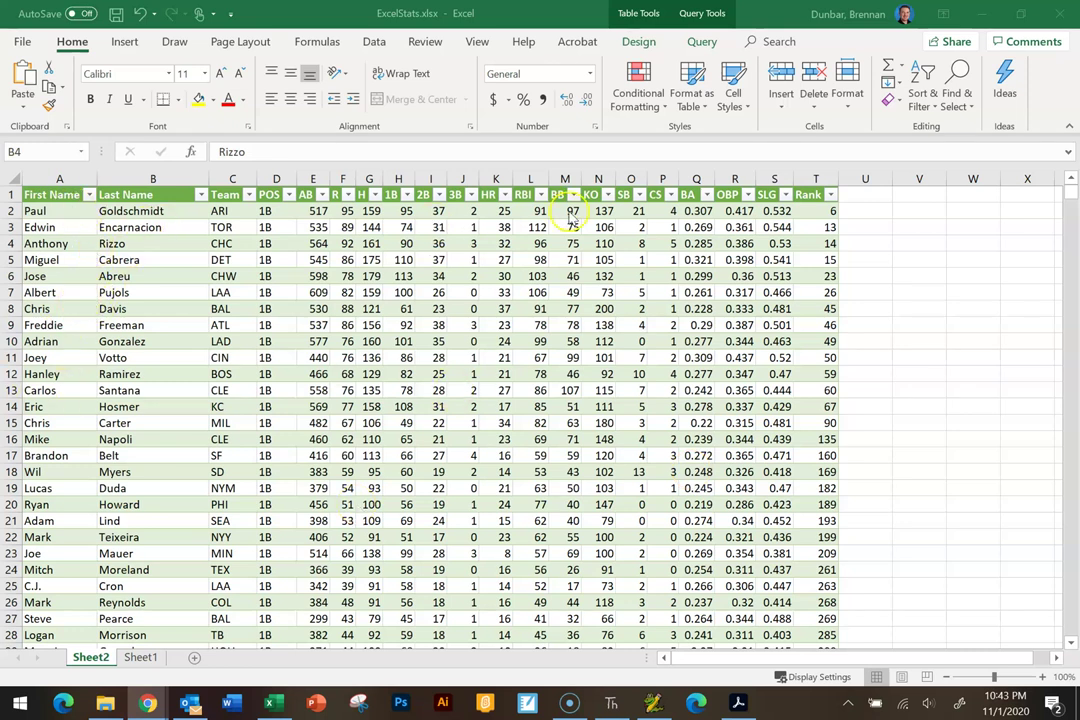
pyautogui.click(133, 244)
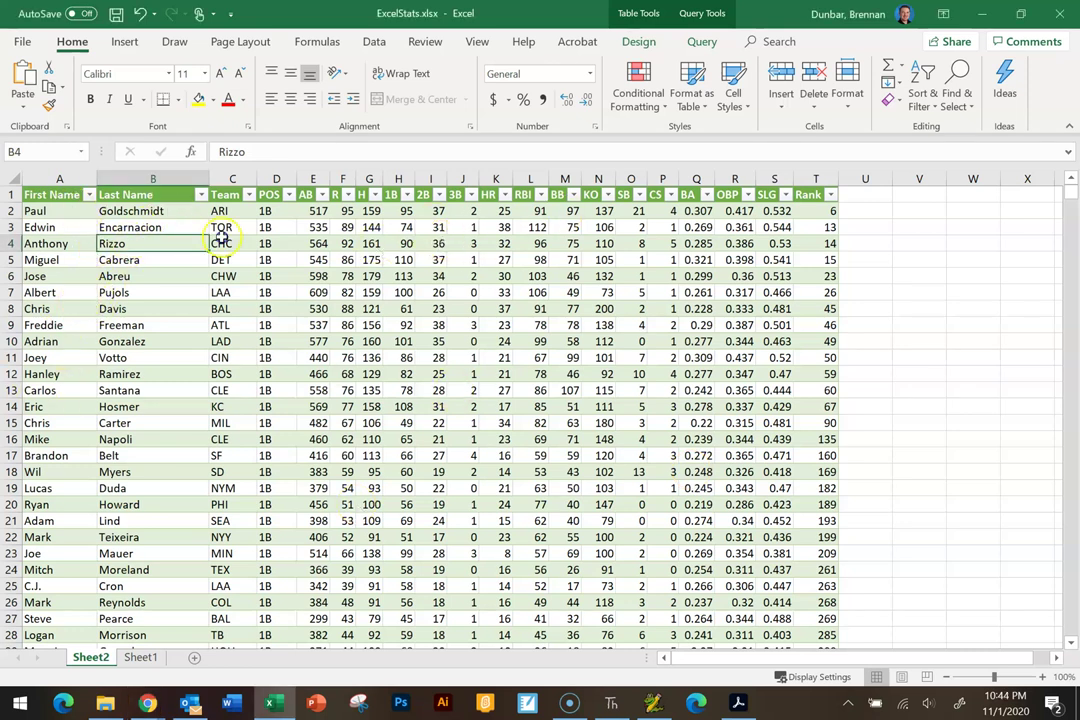
pyautogui.click(174, 262)
pyautogui.moveTo(130, 243); pyautogui.dragTo(56, 248)
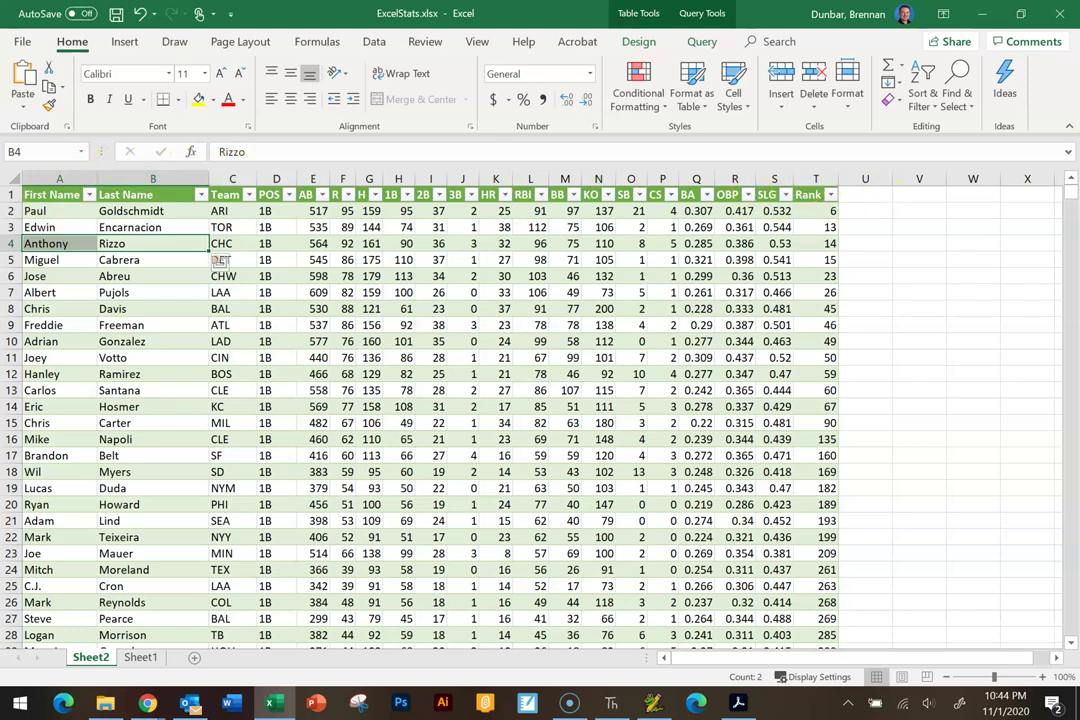
pyautogui.press('Right')
pyautogui.press('Right')
pyautogui.press('Down')
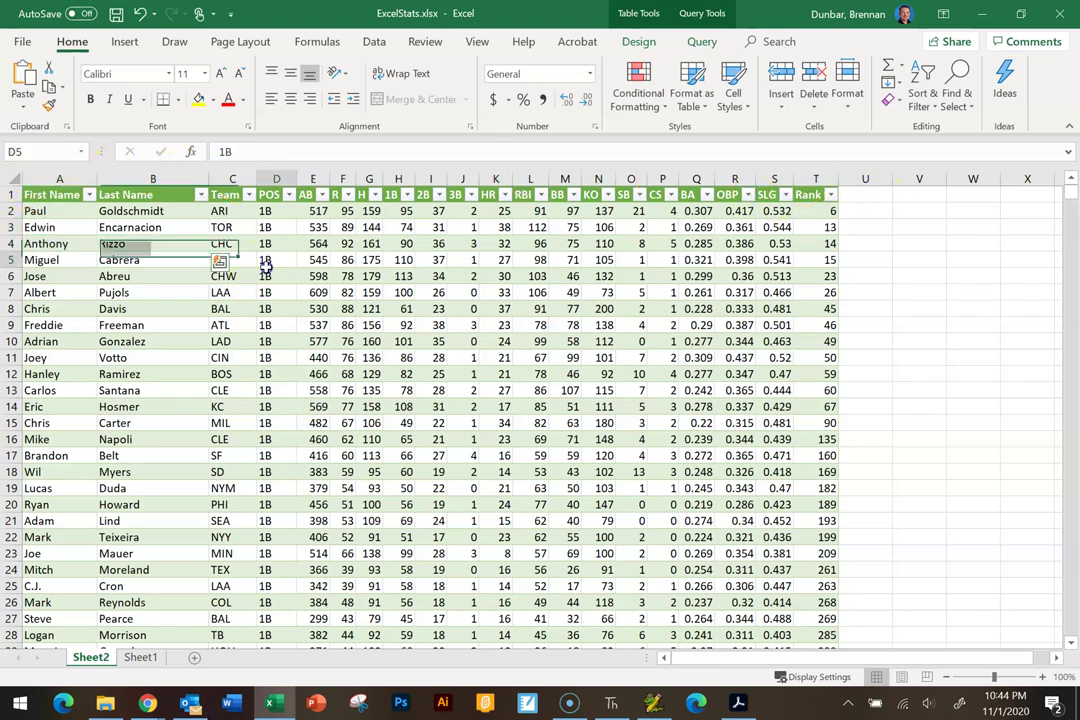
# Widen the Team and POS columns beyond their contents, and AutoFit every column of the sheet back to its contents.
pyautogui.moveTo(248, 173); pyautogui.dragTo(446, 159)
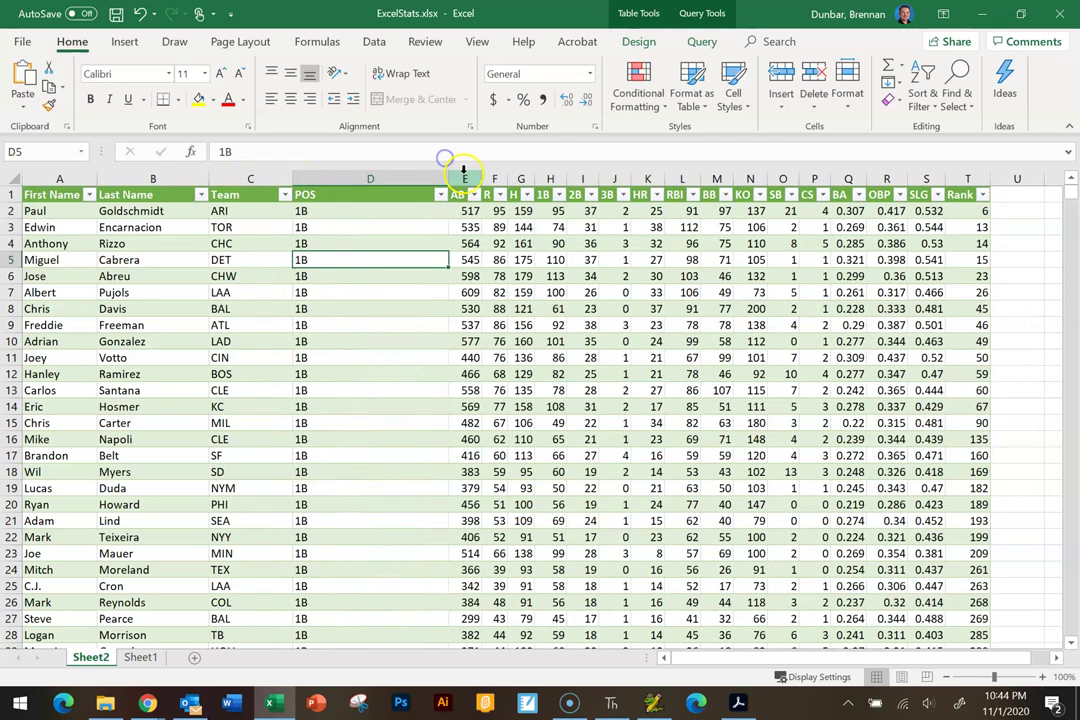
pyautogui.doubleClick(483, 178)
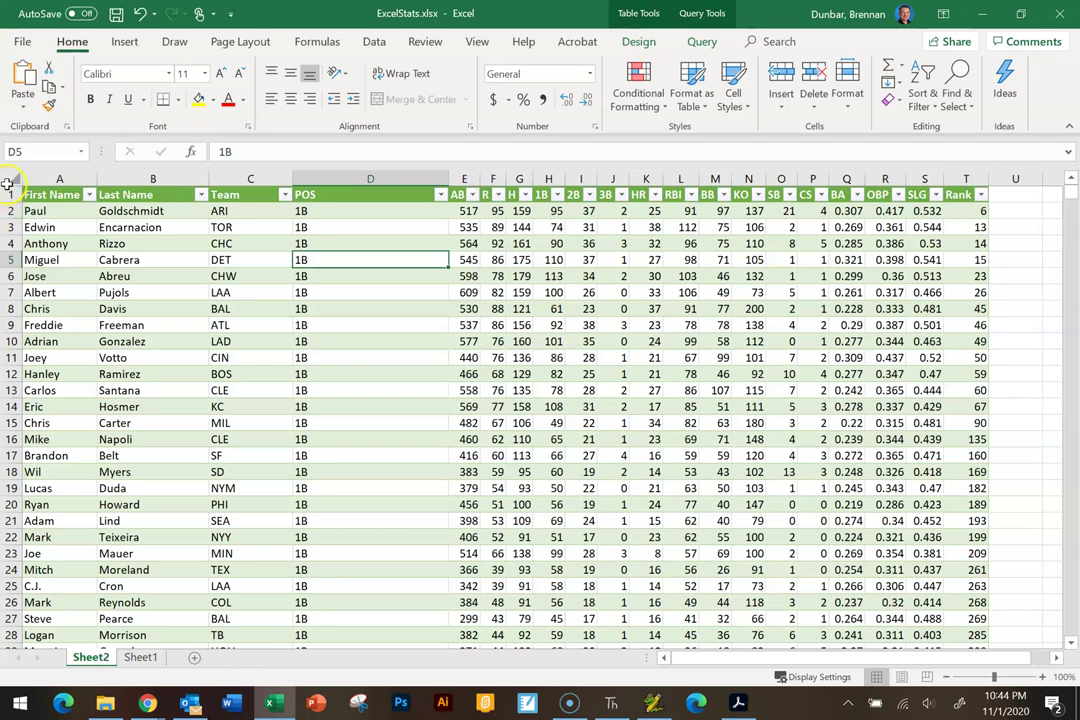
pyautogui.click(7, 183)
pyautogui.moveTo(289, 178); pyautogui.dragTo(289, 178)
pyautogui.doubleClick(289, 178)
pyautogui.click(735, 360)
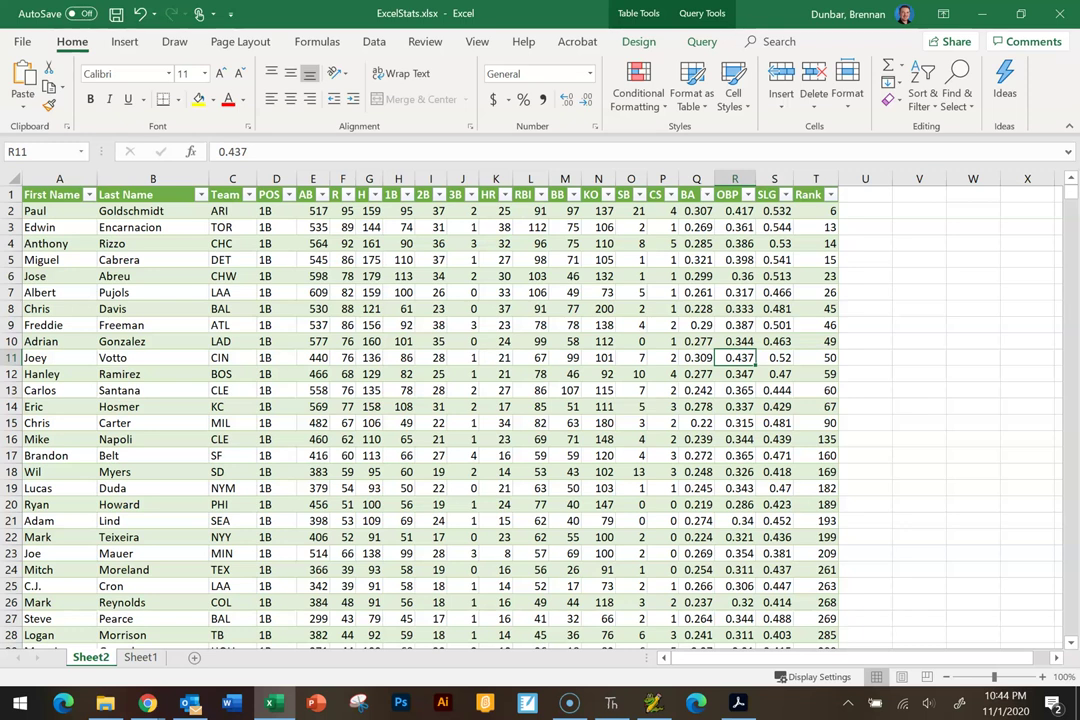
pyautogui.click(464, 357)
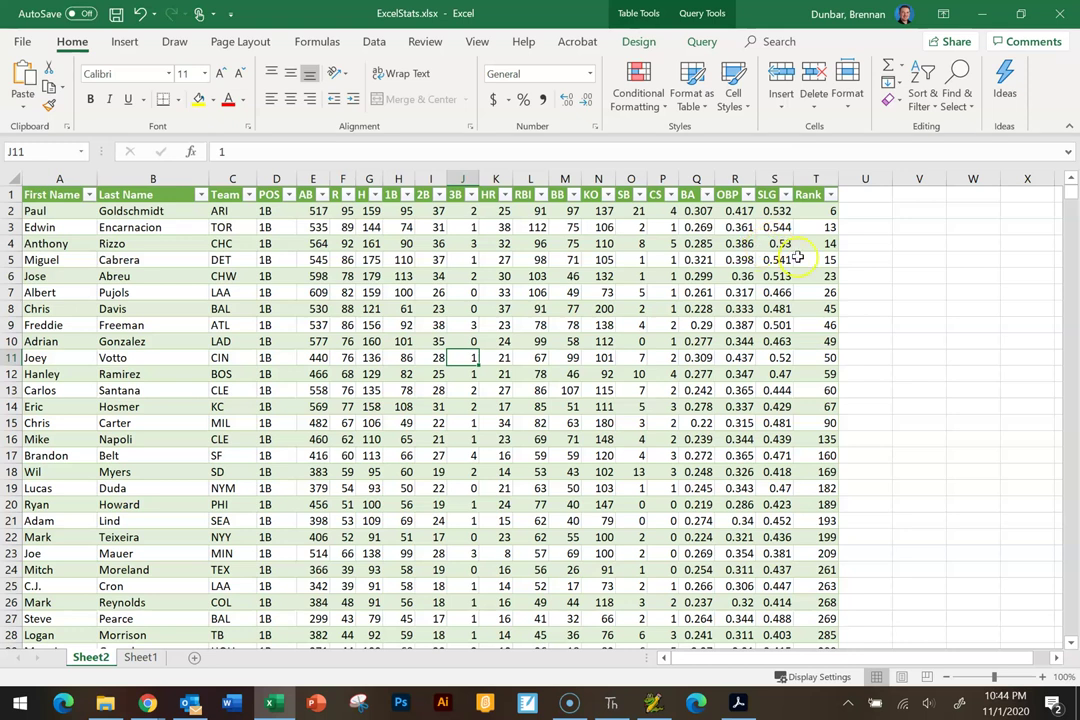
pyautogui.click(766, 243)
pyautogui.click(768, 342)
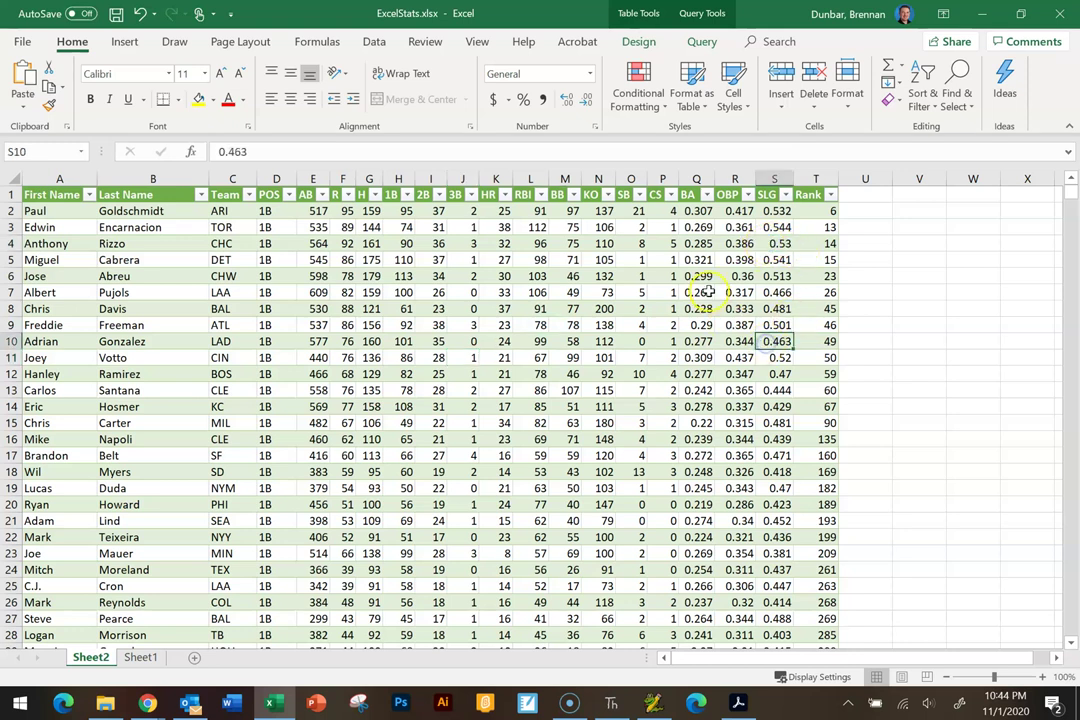
pyautogui.click(563, 277)
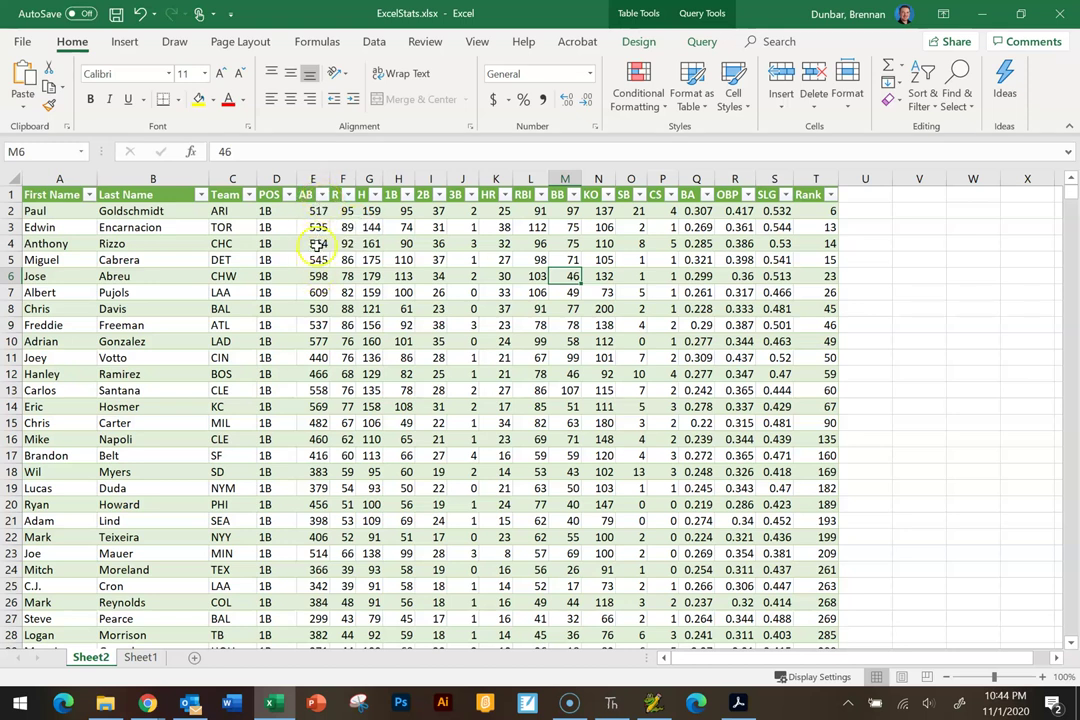
# Select the whole AB column and read what the Increase Decimal and Decrease Decimal commands do.
pyautogui.click(315, 178)
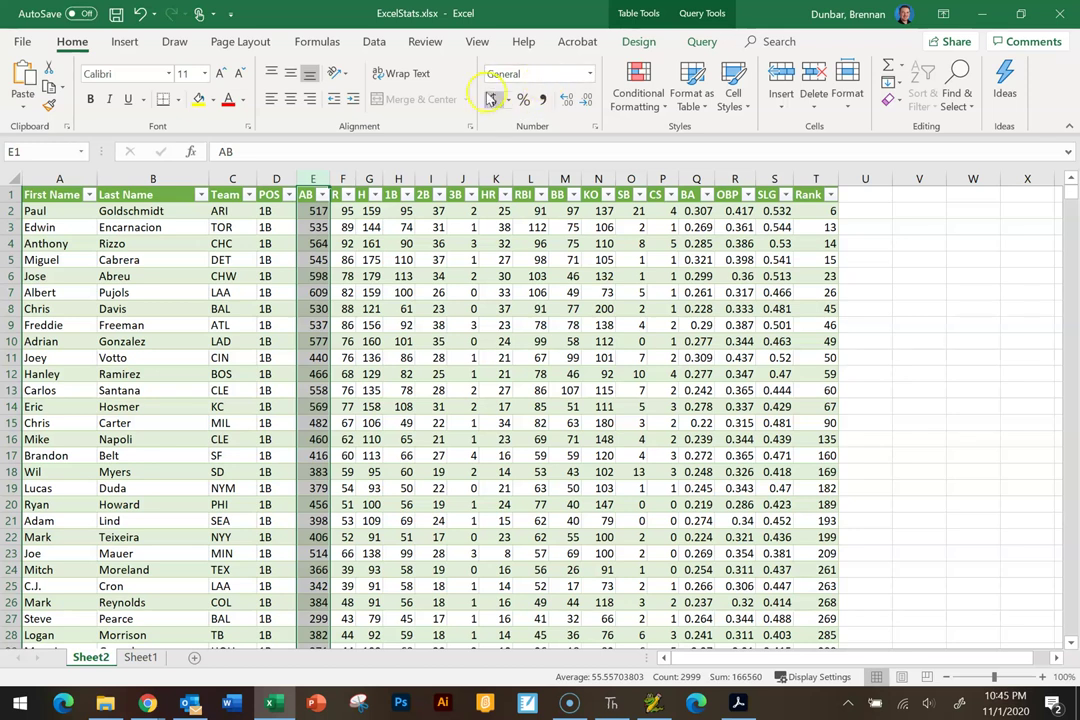
pyautogui.click(568, 104)
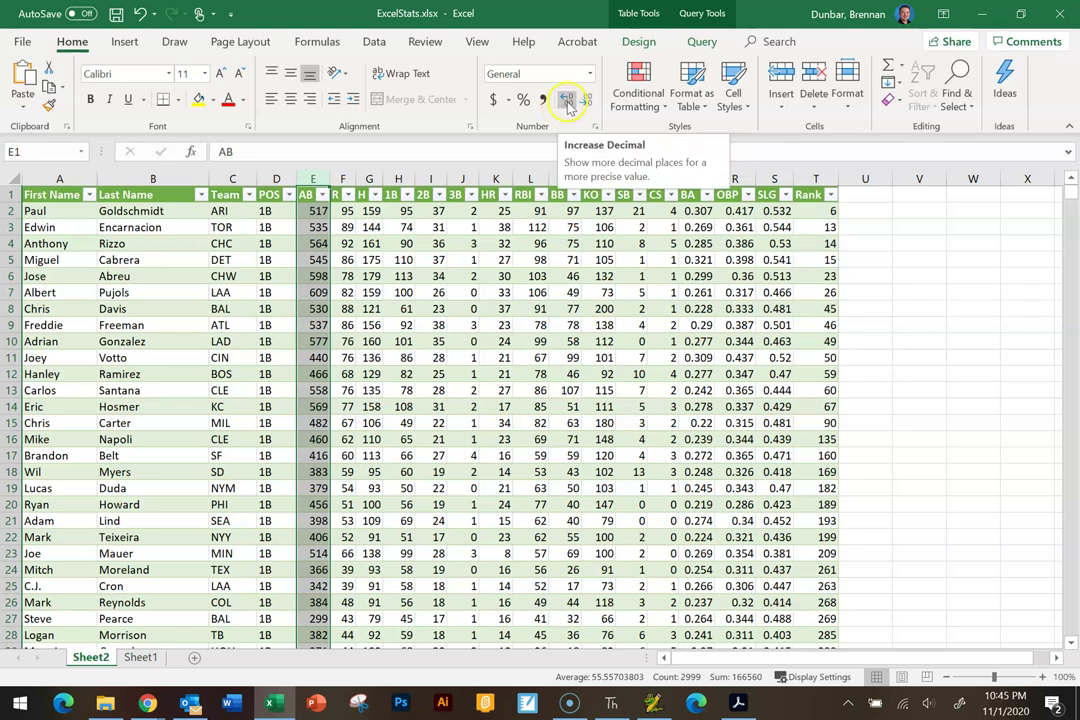
pyautogui.click(589, 102)
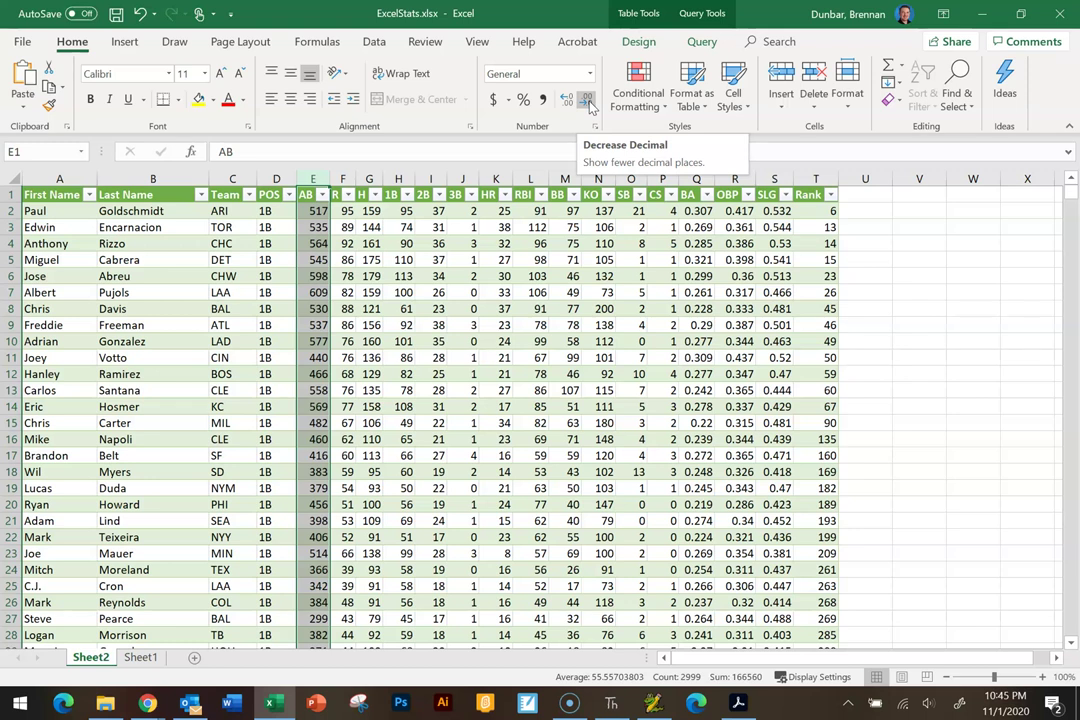
# Try to change the decimal places of the whole AB column, widen the column slightly, and deselect it.
pyautogui.click(589, 103)
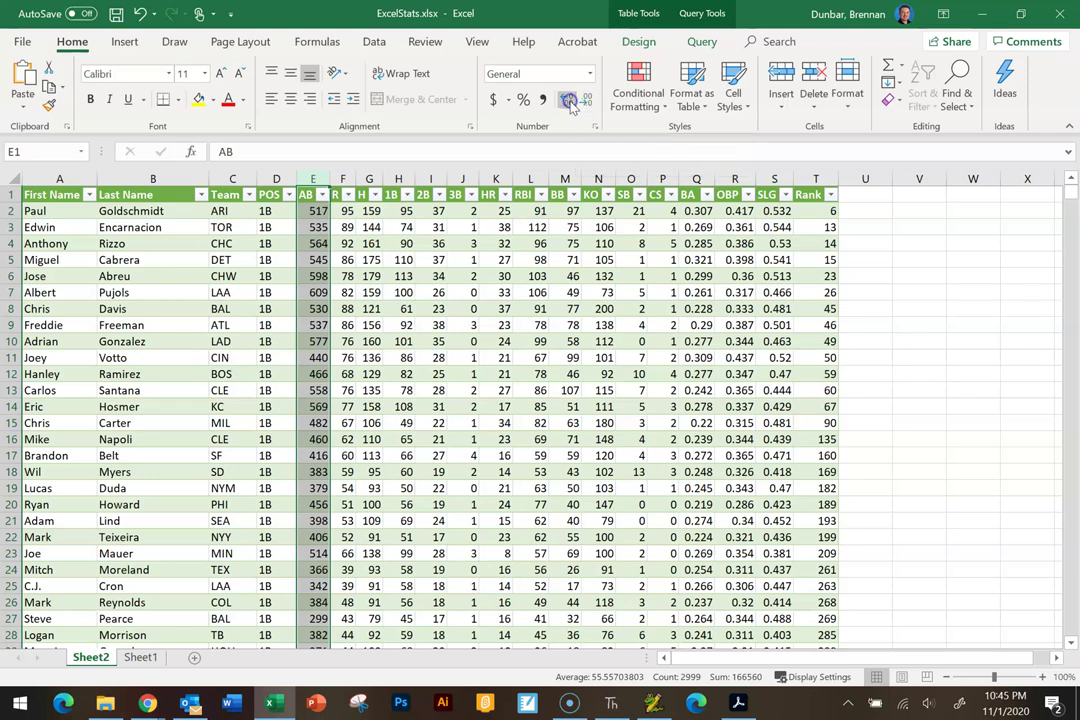
pyautogui.click(325, 177)
pyautogui.moveTo(430, 276); pyautogui.dragTo(430, 292)
pyautogui.moveTo(333, 178); pyautogui.dragTo(341, 178)
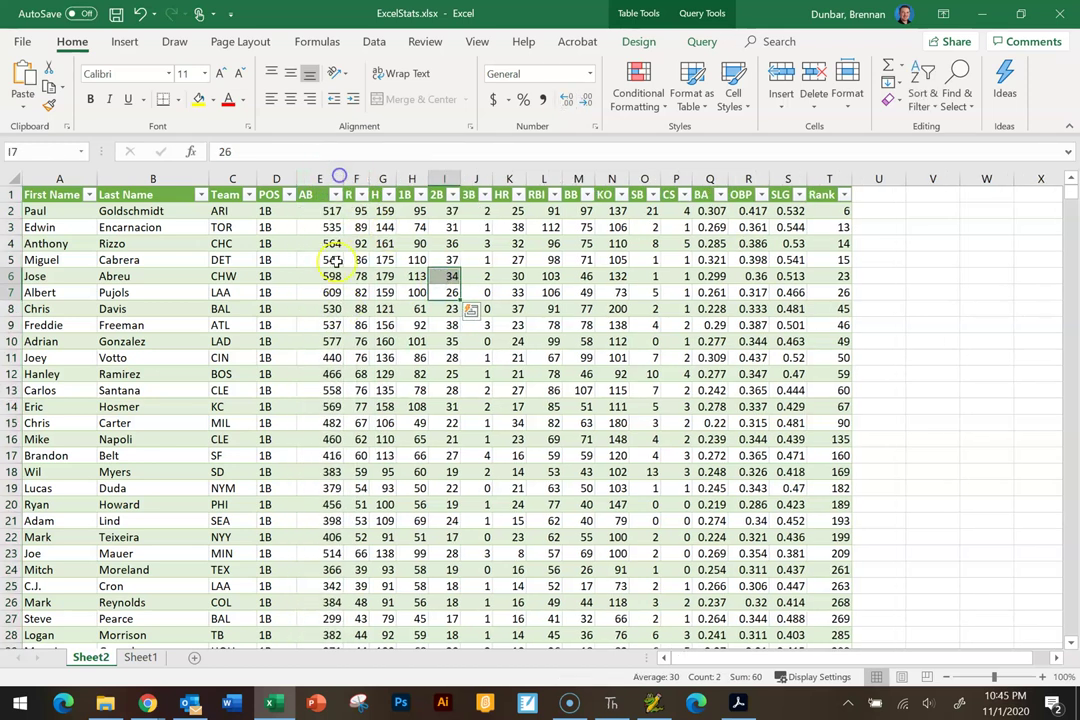
pyautogui.click(333, 260)
pyautogui.click(331, 211)
pyautogui.click(327, 178)
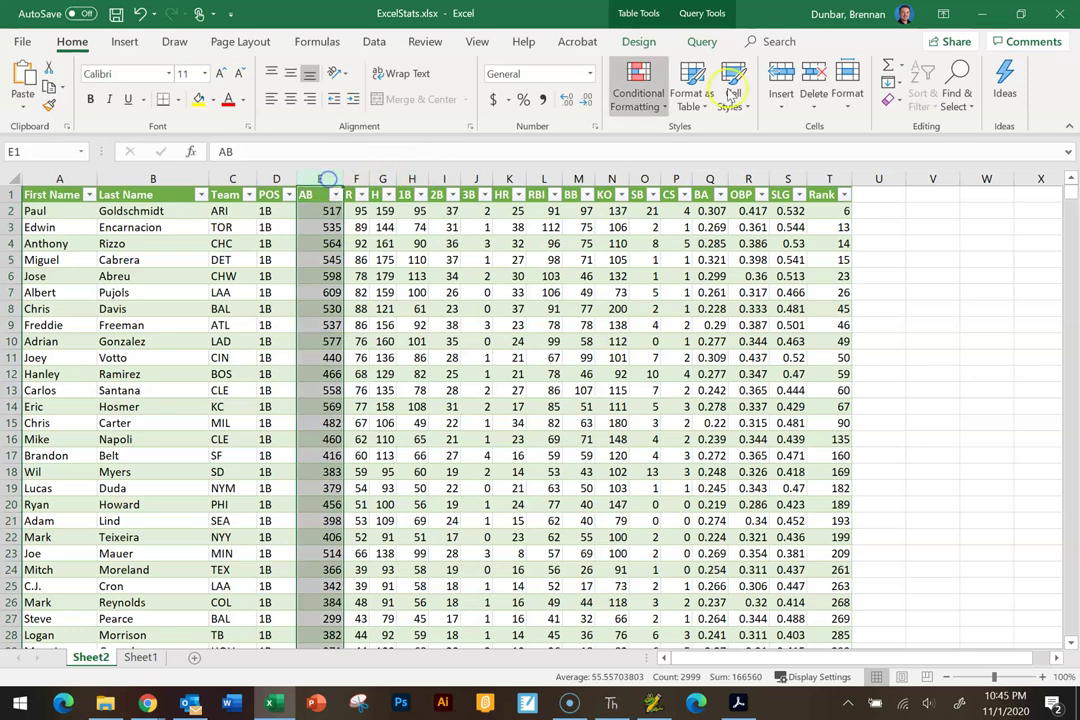
pyautogui.click(555, 362)
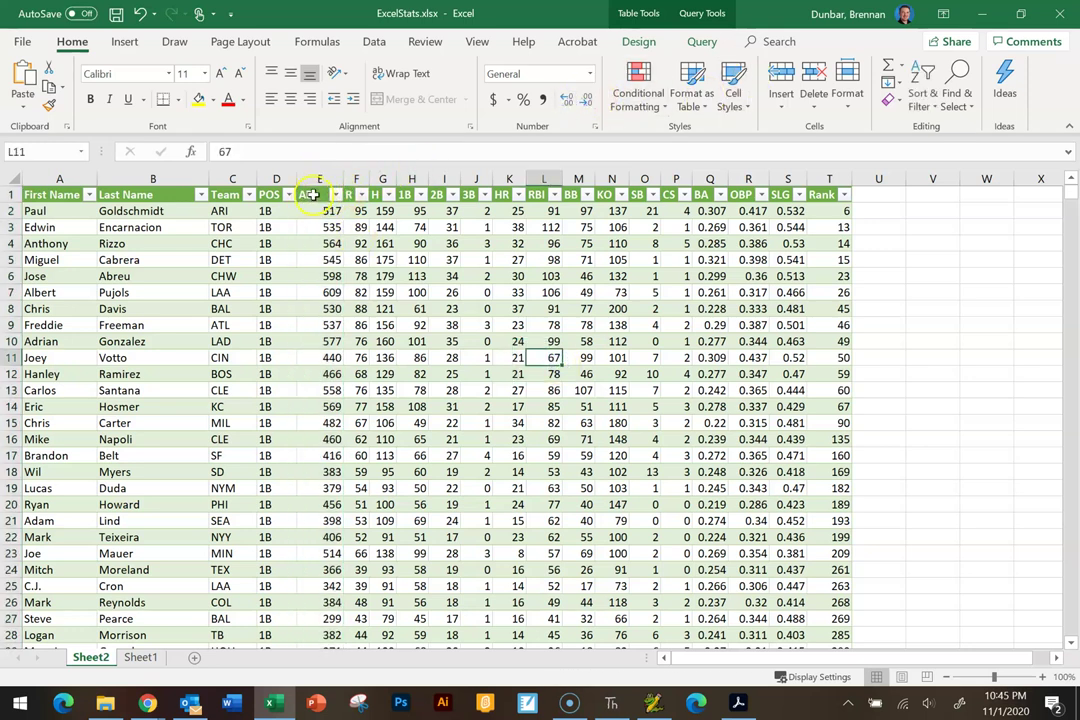
# Show the AB values in rows 2 to 22 with four decimal places and AutoFit the column to them.
pyautogui.moveTo(325, 211); pyautogui.dragTo(318, 568)
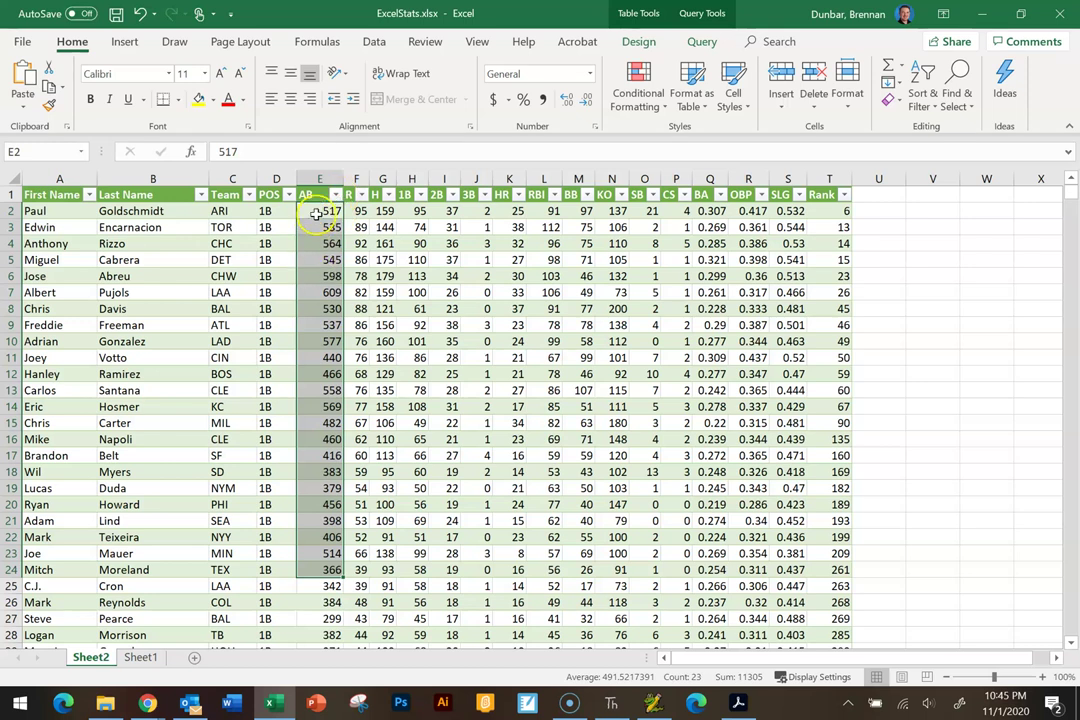
pyautogui.moveTo(320, 211); pyautogui.dragTo(320, 537)
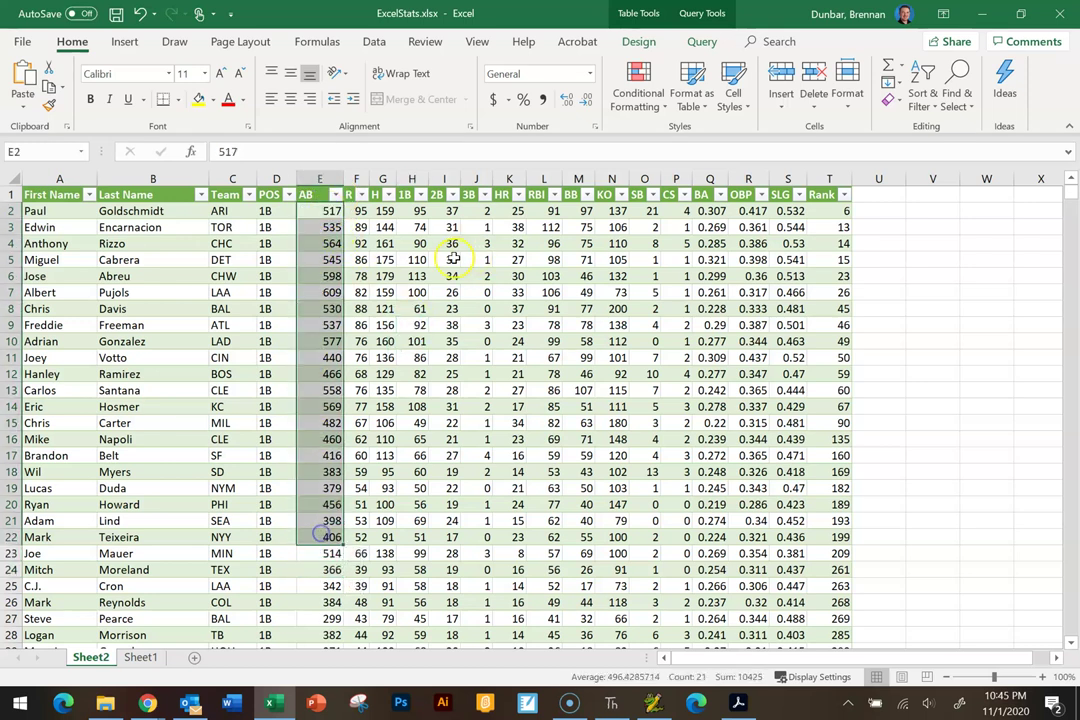
pyautogui.click(565, 98)
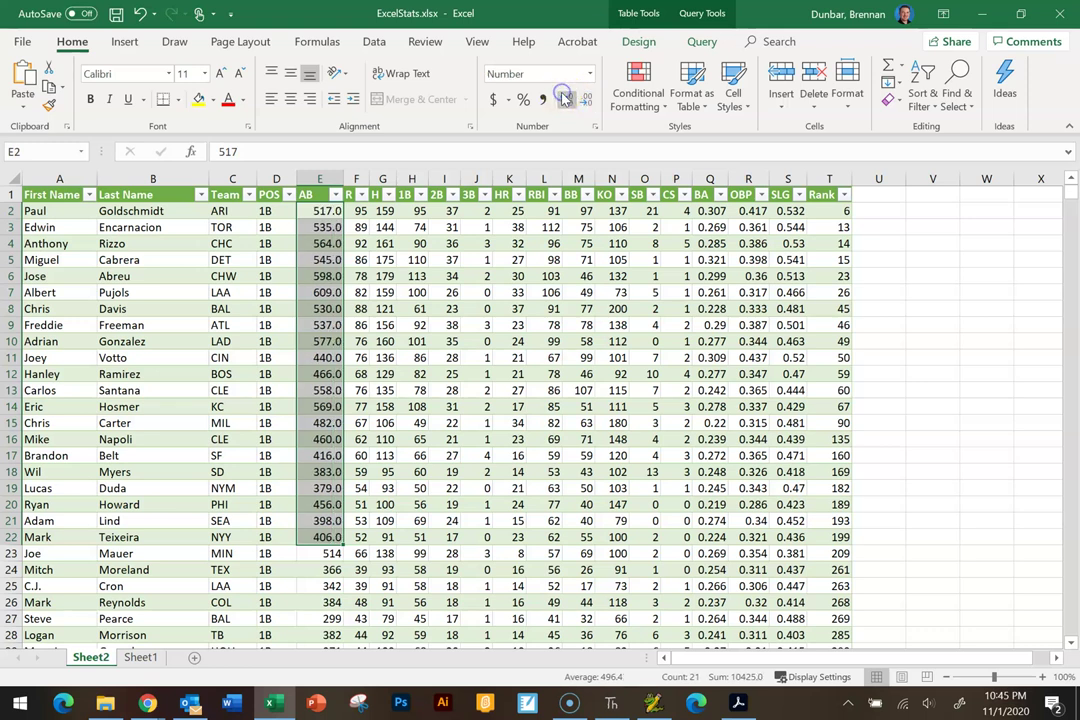
pyautogui.click(585, 101)
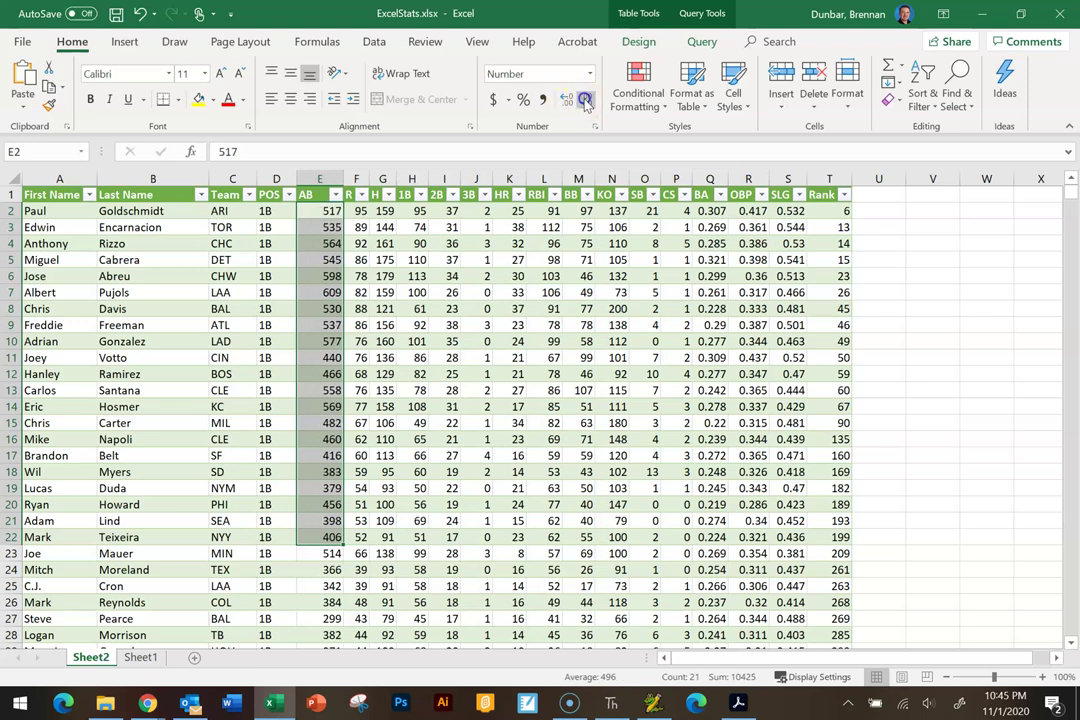
pyautogui.click(567, 102)
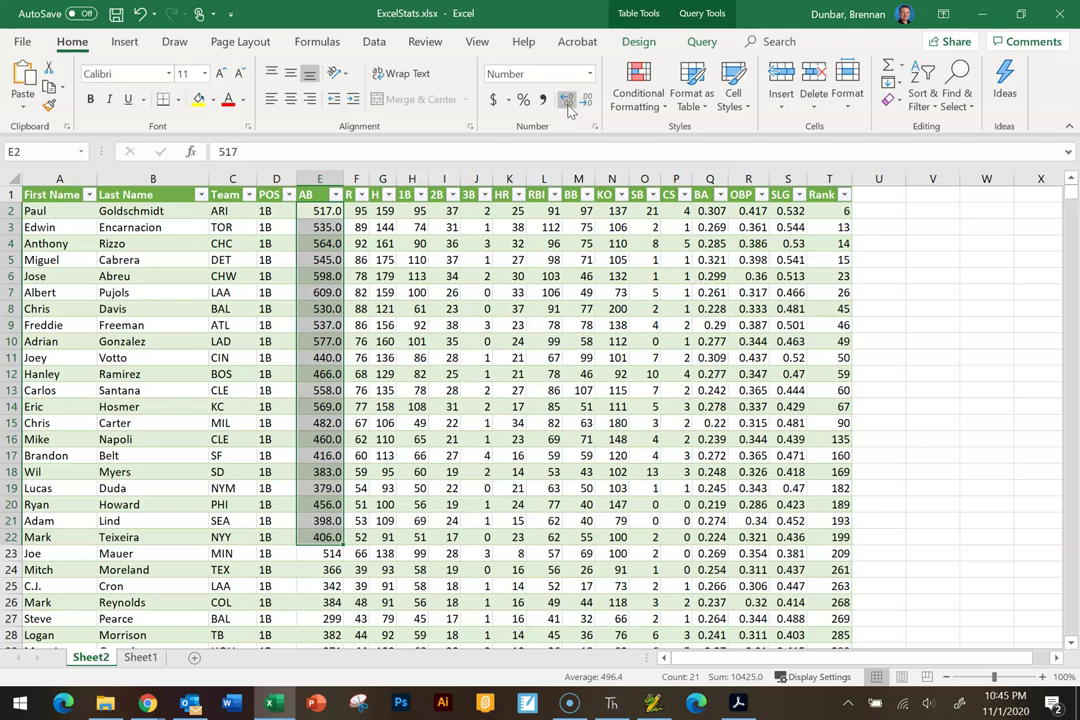
pyautogui.click(567, 102)
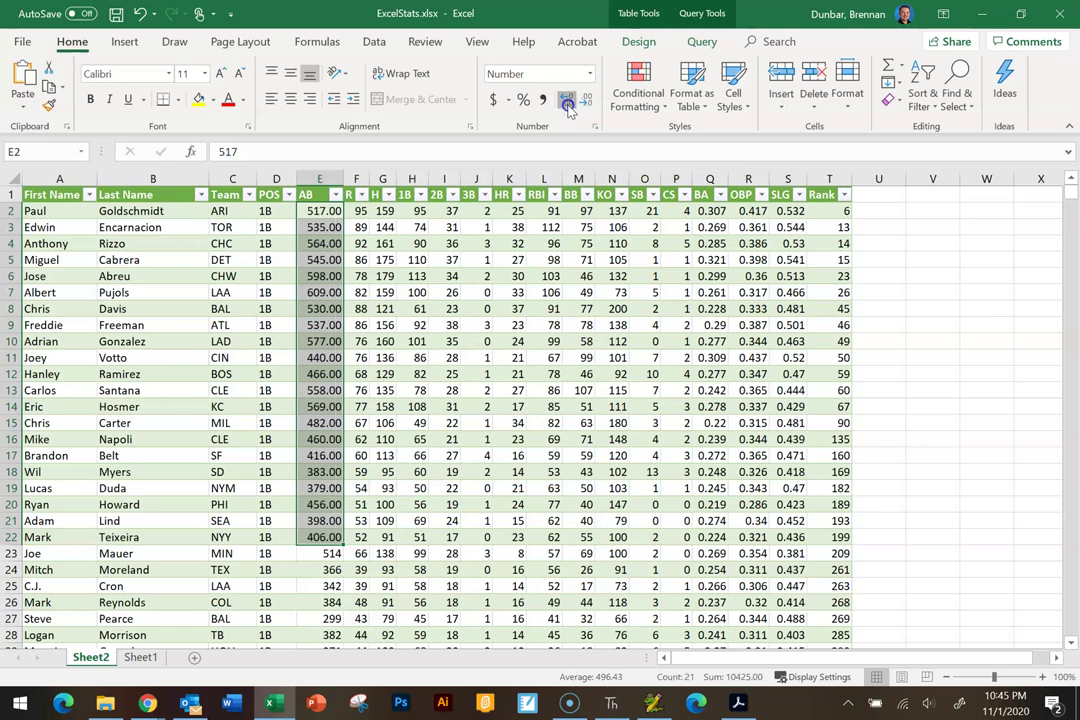
pyautogui.click(567, 102)
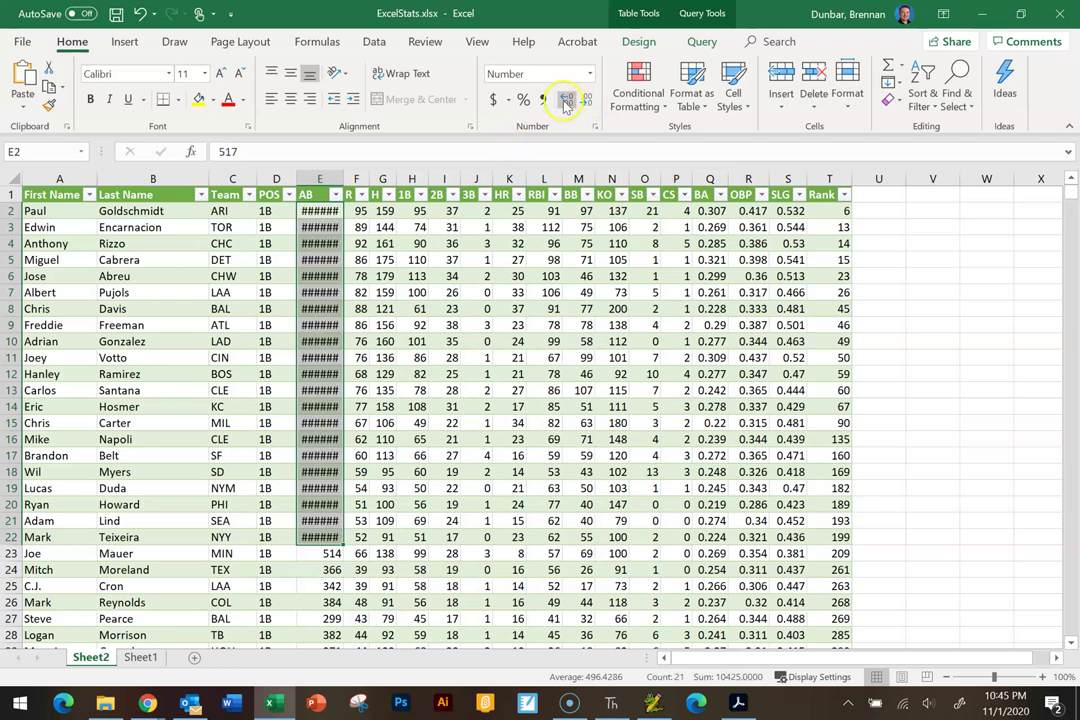
pyautogui.doubleClick(344, 178)
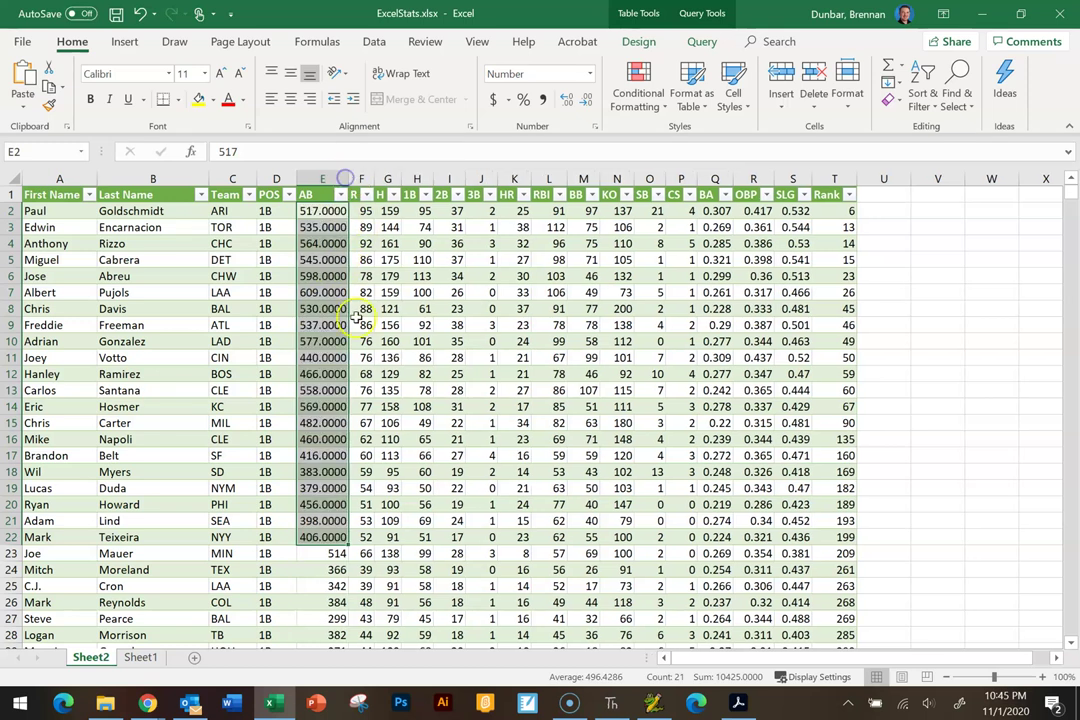
# Reduce the selected AB values to whole numbers without decimals and AutoFit the AB column again.
pyautogui.click(585, 101)
pyautogui.click(585, 101)
pyautogui.click(585, 101)
pyautogui.click(585, 101)
pyautogui.moveTo(388, 374); pyautogui.dragTo(388, 357)
pyautogui.doubleClick(348, 178)
pyautogui.click(369, 292)
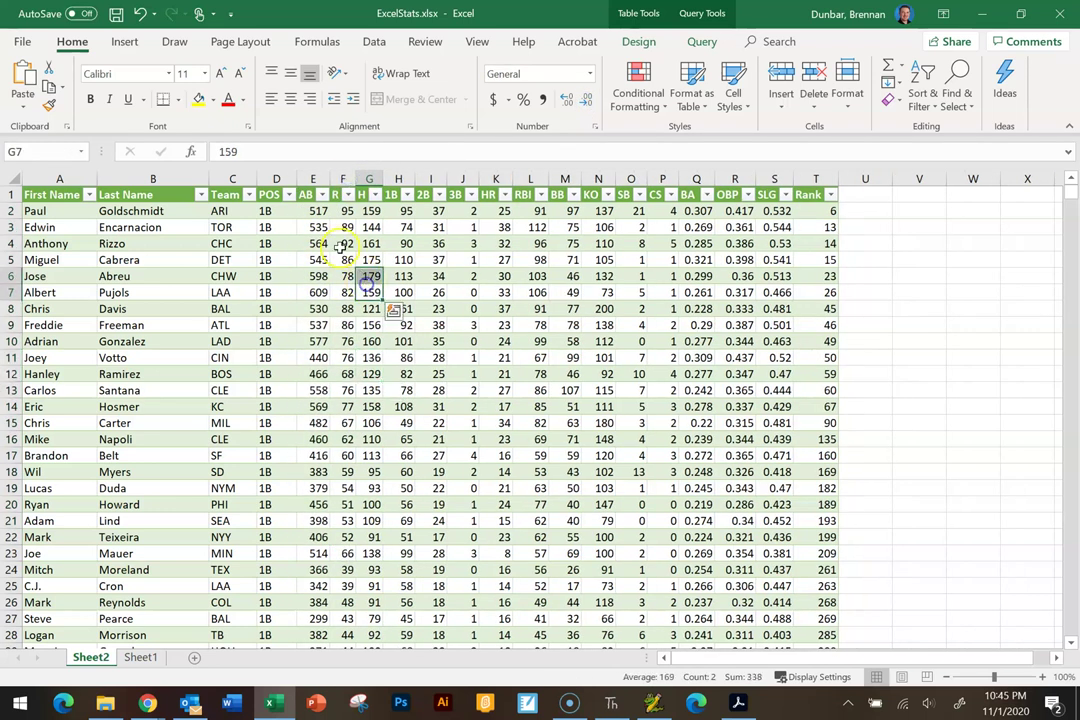
# Select the whole R column, only its values below the header, and a block of BA and OBP values to compare the data.
pyautogui.click(318, 211)
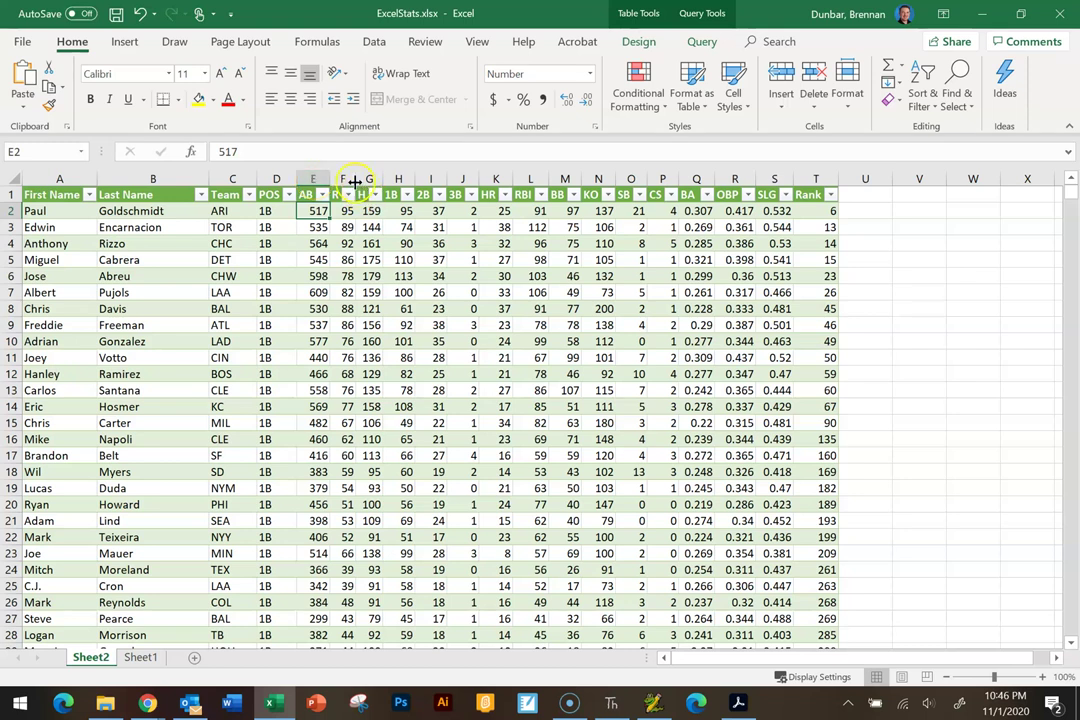
pyautogui.click(345, 178)
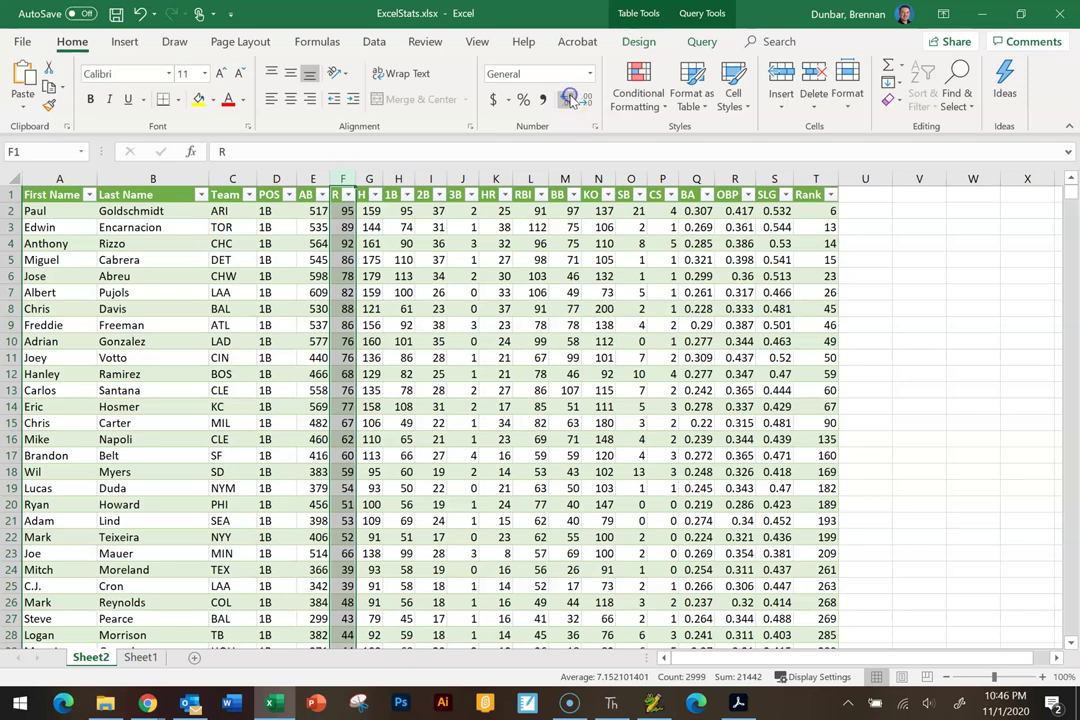
pyautogui.click(344, 211)
pyautogui.moveTo(344, 211); pyautogui.dragTo(340, 443)
pyautogui.click(398, 374)
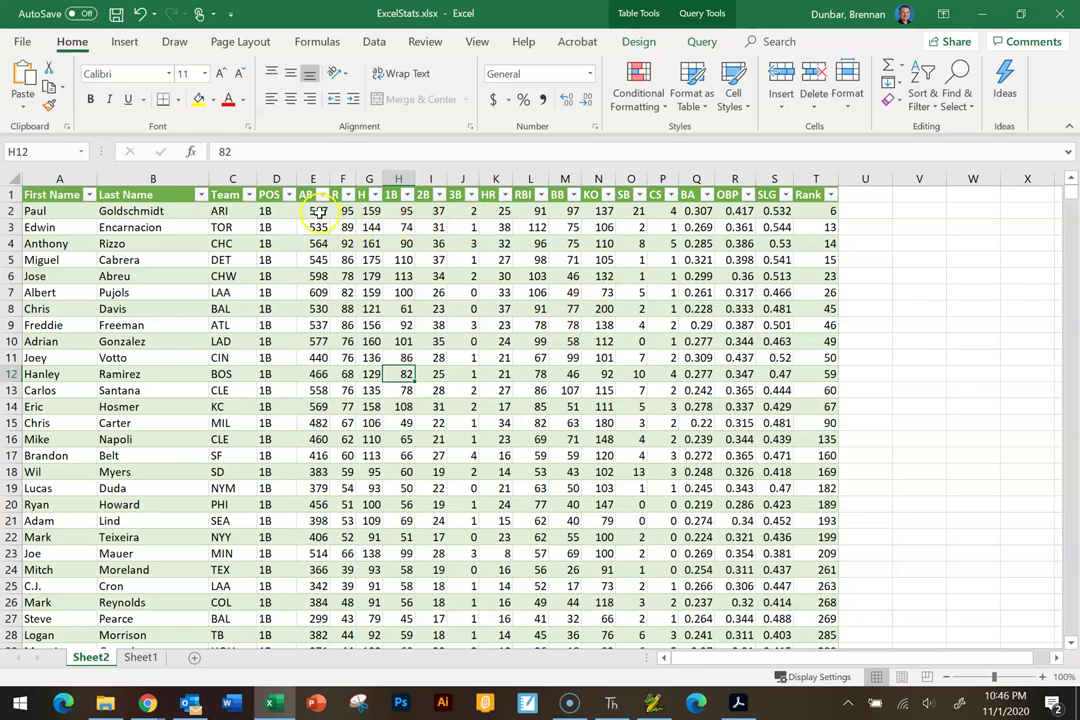
pyautogui.moveTo(697, 211); pyautogui.dragTo(736, 406)
pyautogui.click(452, 352)
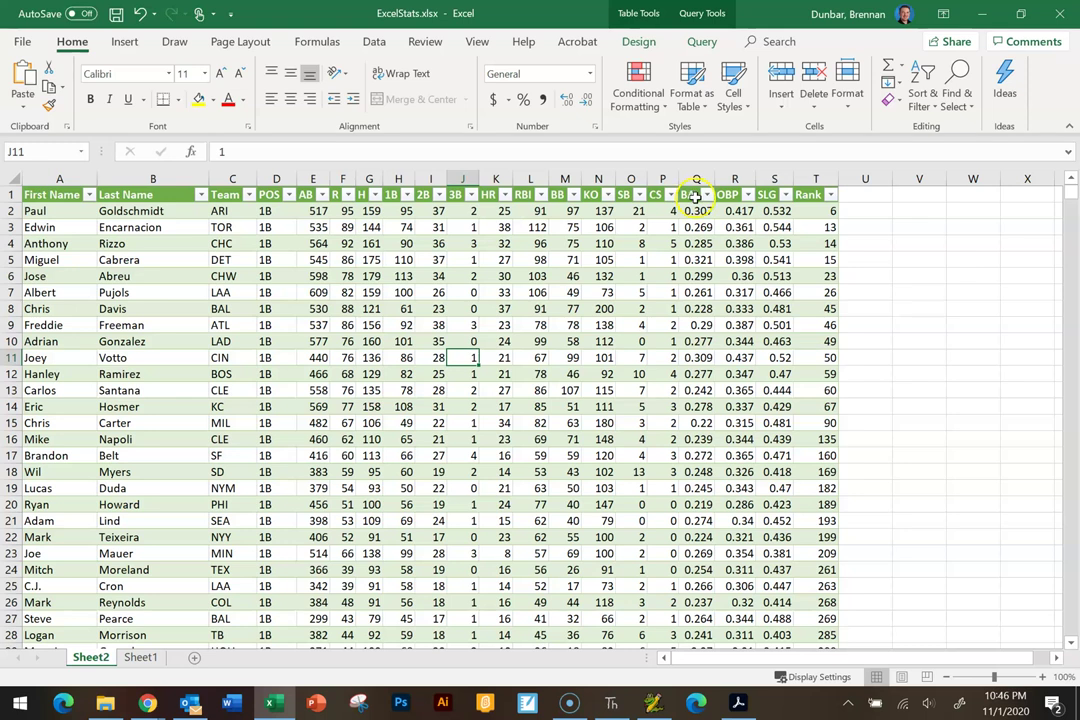
# Select the BA values in rows 2 to 19 and reduce them step by step to one decimal place.
pyautogui.moveTo(700, 212); pyautogui.dragTo(700, 488)
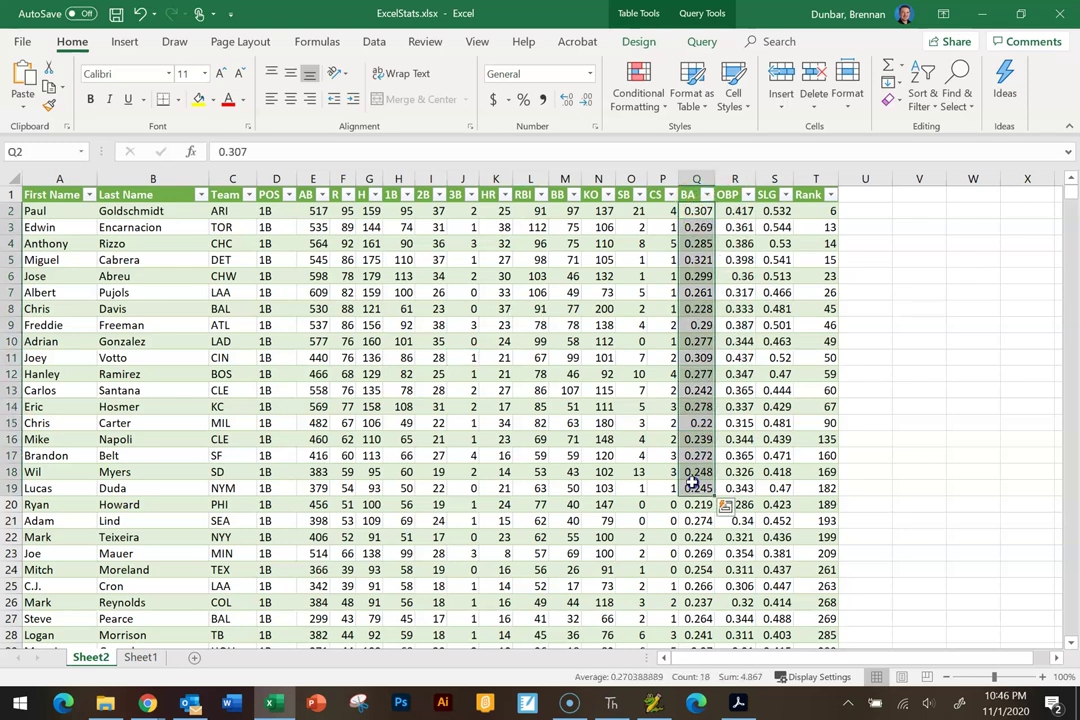
pyautogui.click(588, 101)
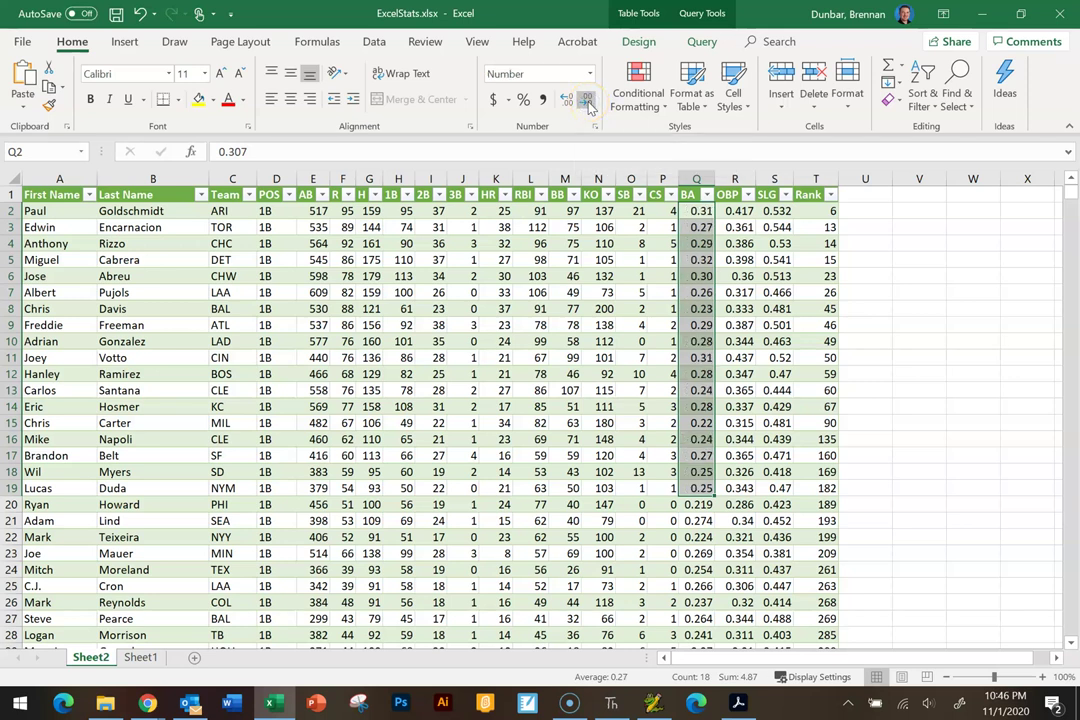
pyautogui.click(567, 101)
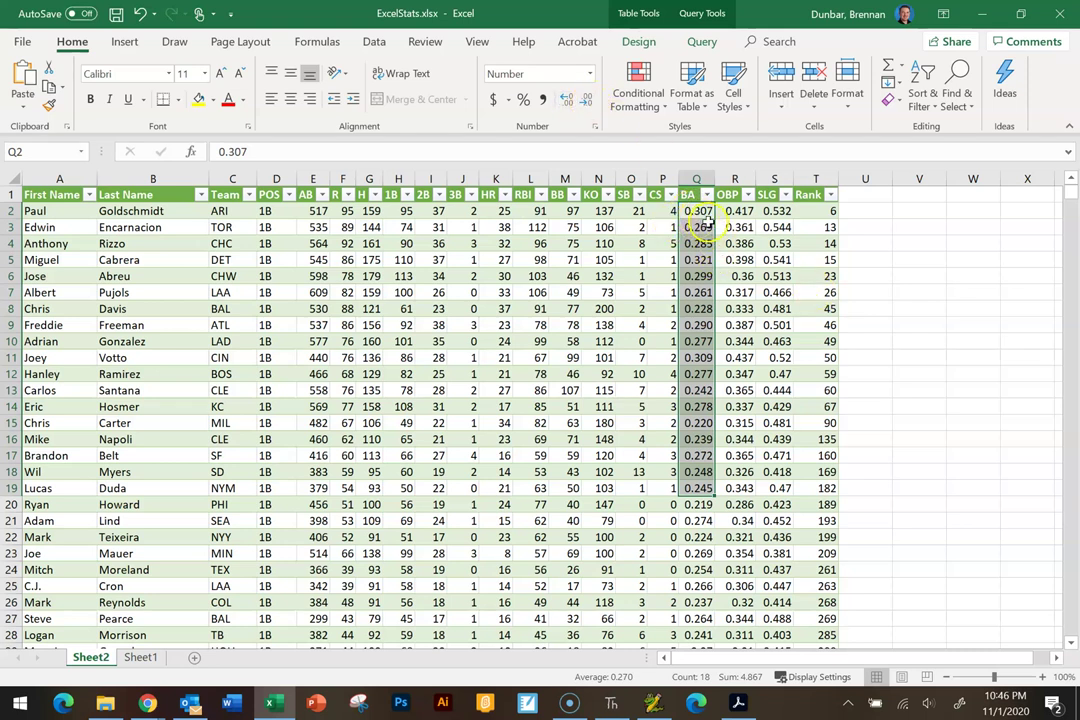
pyautogui.click(586, 100)
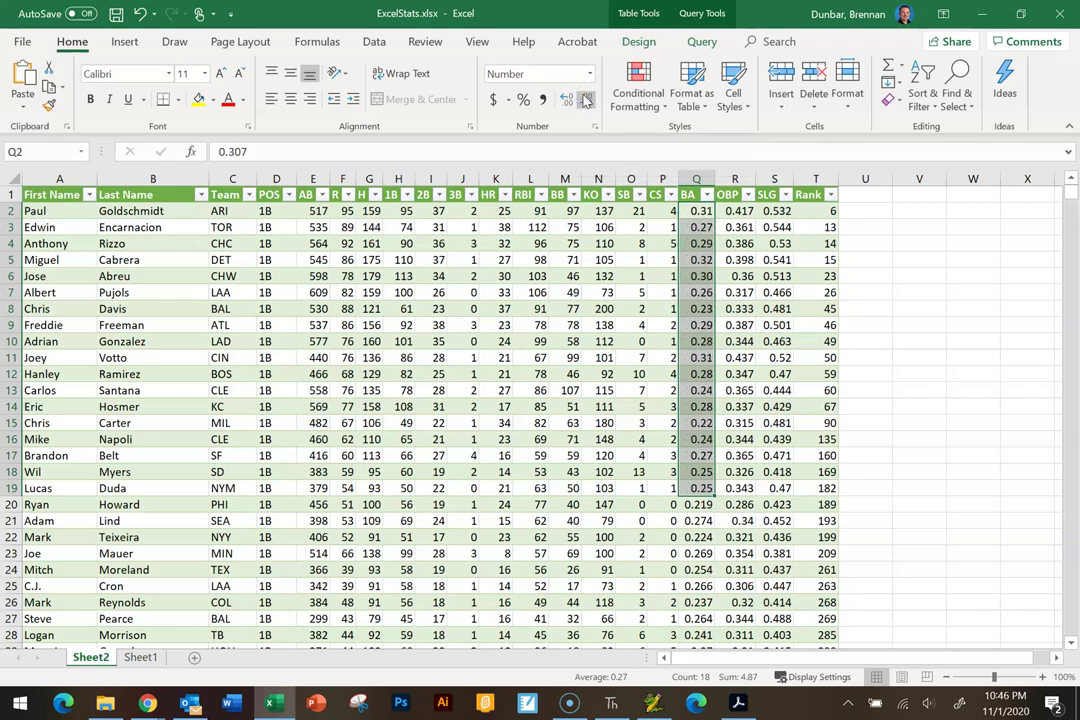
pyautogui.click(586, 100)
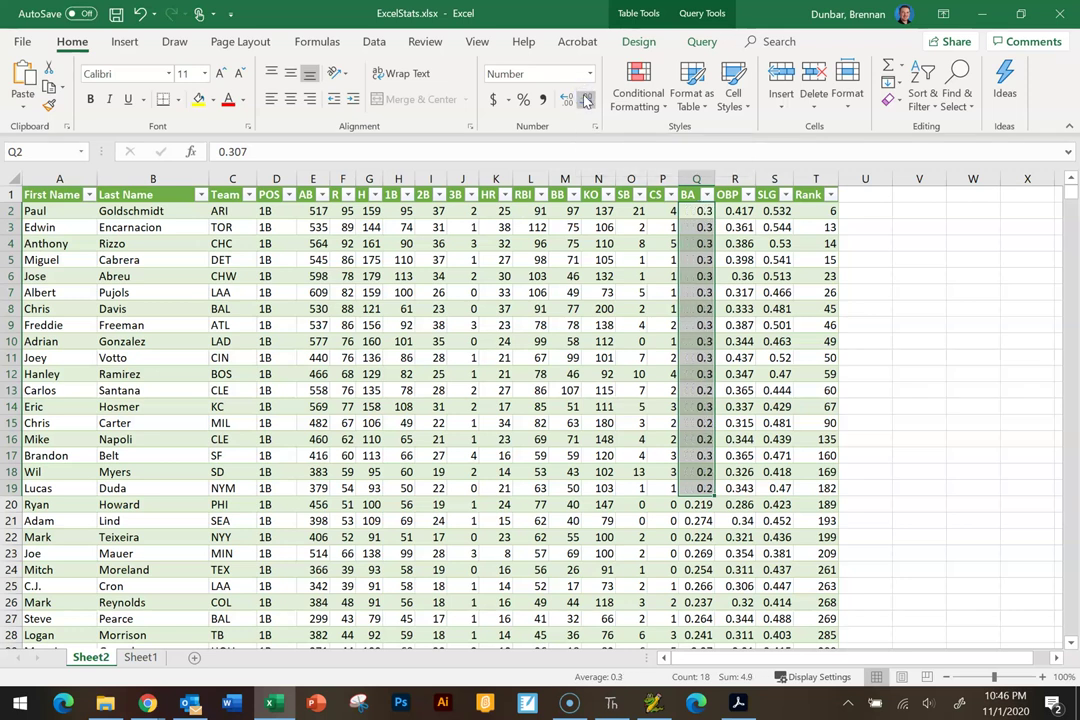
# Adjust the selected BA values up and down until they show three decimal places.
pyautogui.click(565, 102)
pyautogui.click(565, 102)
pyautogui.click(565, 102)
pyautogui.click(585, 101)
pyautogui.click(585, 101)
pyautogui.click(566, 101)
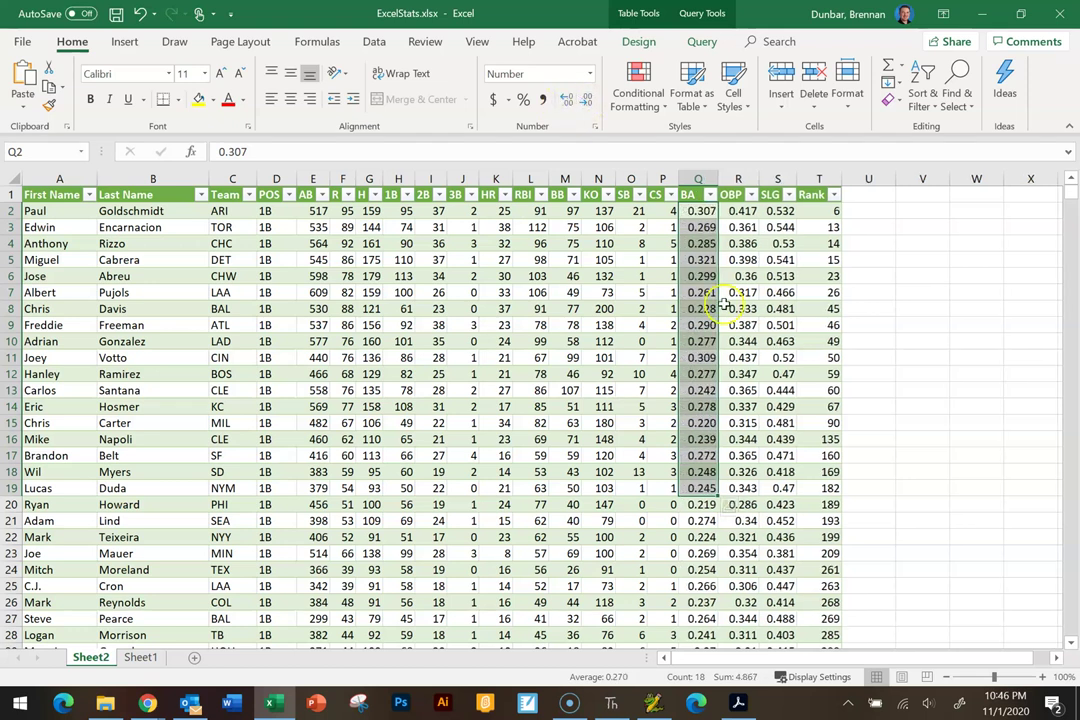
# Format the BA values in rows 2 to 17 as percentages, show two decimals, and return them to whole percentages.
pyautogui.click(697, 211)
pyautogui.moveTo(697, 211); pyautogui.dragTo(697, 455)
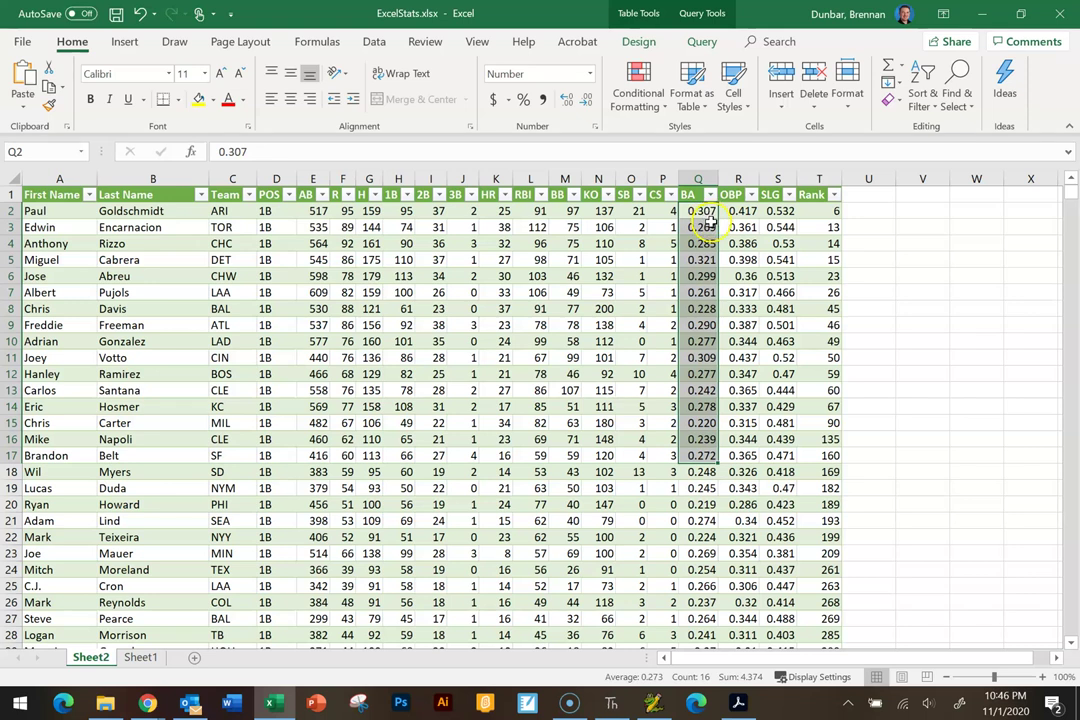
pyautogui.click(522, 101)
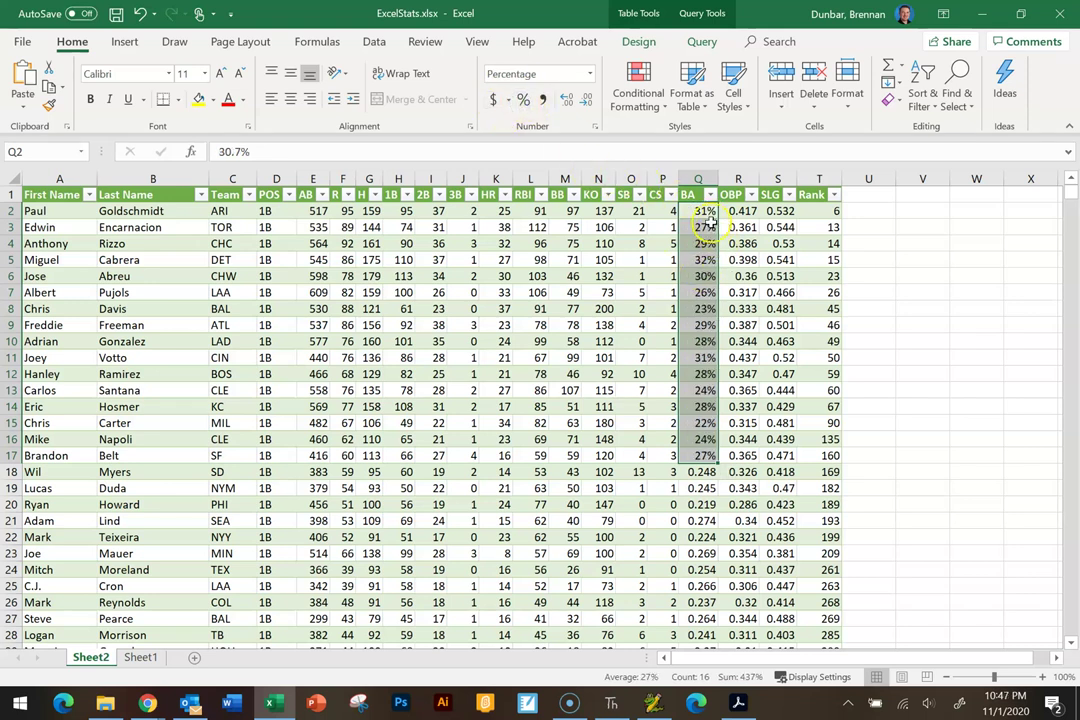
pyautogui.click(568, 101)
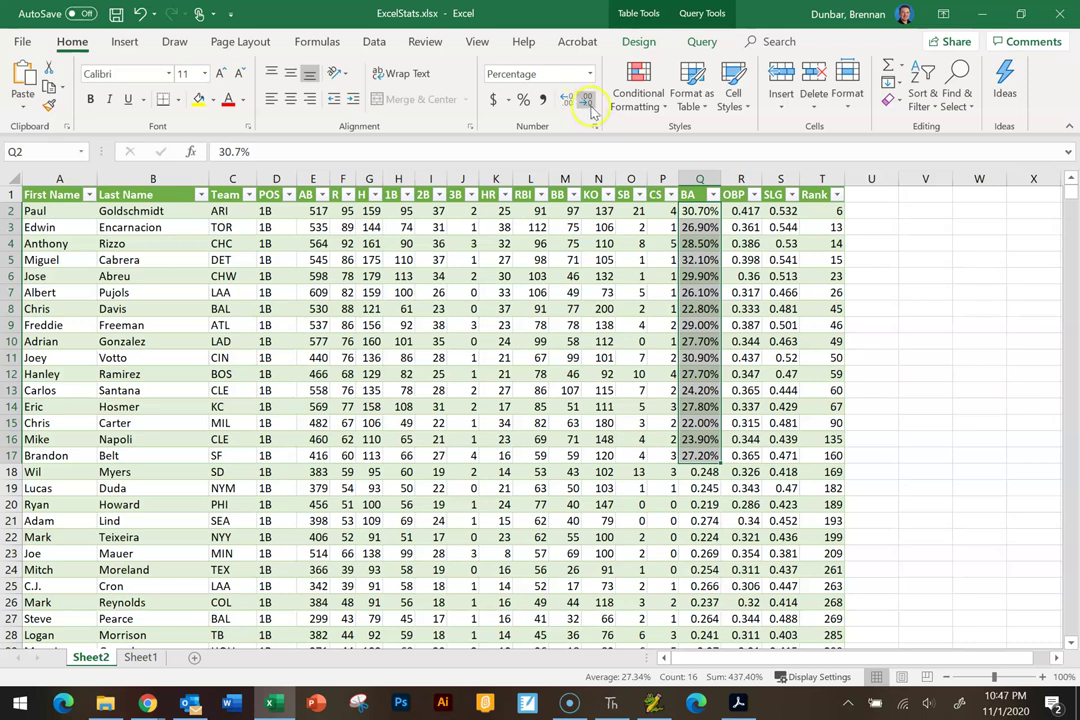
pyautogui.click(587, 101)
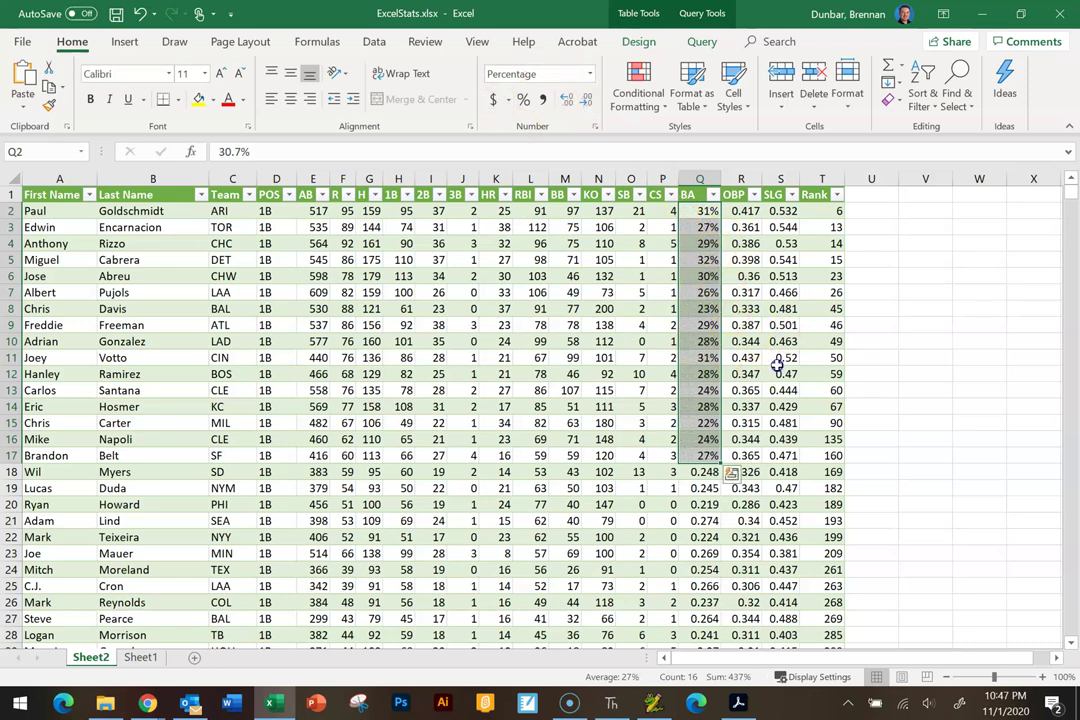
# Apply the Accounting format in US dollars to the BA values in rows 2 to 17, and switch the currency to Euro.
pyautogui.click(698, 214)
pyautogui.moveTo(698, 214); pyautogui.dragTo(705, 455)
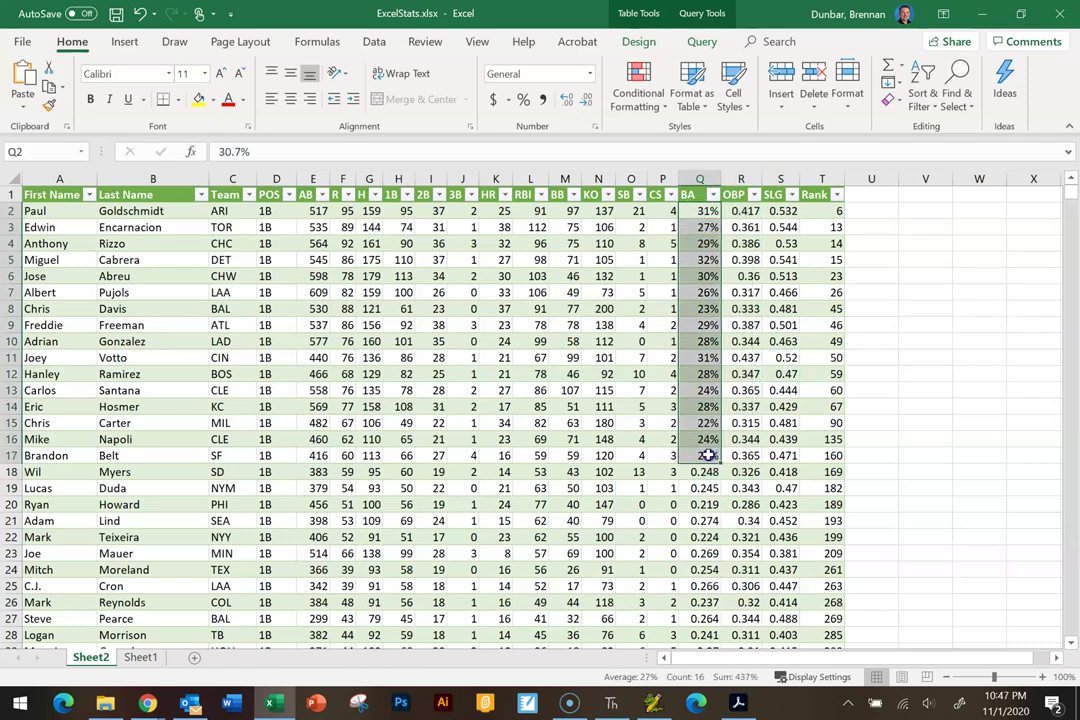
pyautogui.click(501, 103)
pyautogui.click(509, 102)
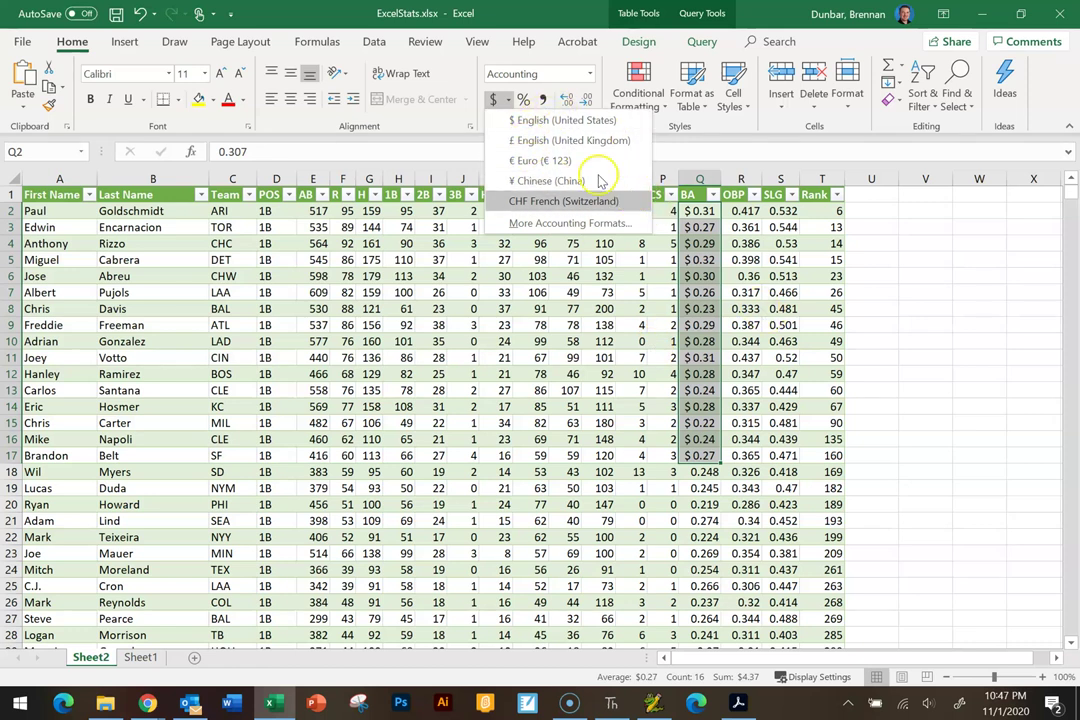
pyautogui.click(497, 100)
pyautogui.click(506, 101)
pyautogui.click(540, 140)
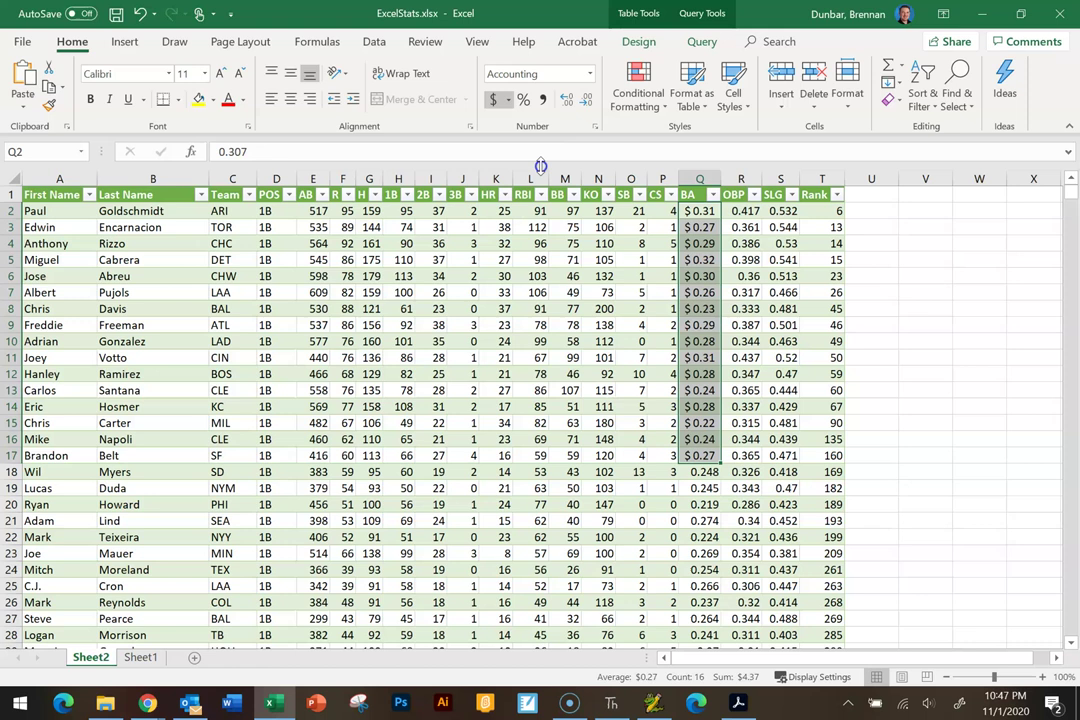
# Switch the currency of the selected BA values in rows 2 to 17 to English (United Kingdom) pounds, and to Chinese (China) yuan.
pyautogui.click(506, 100)
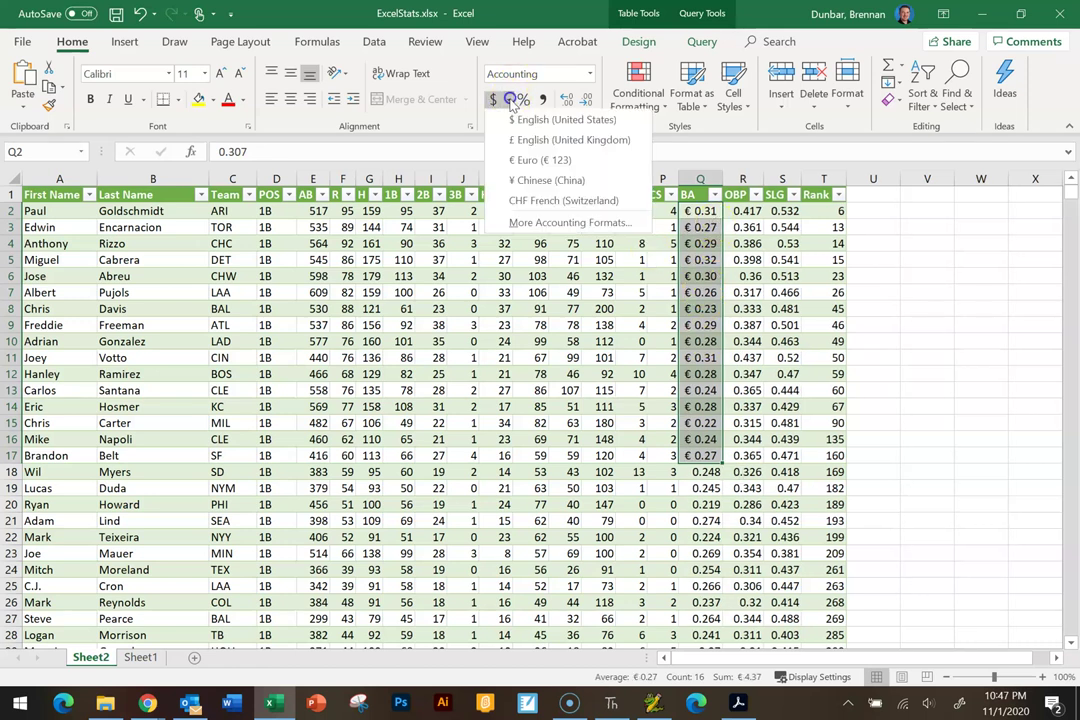
pyautogui.click(548, 143)
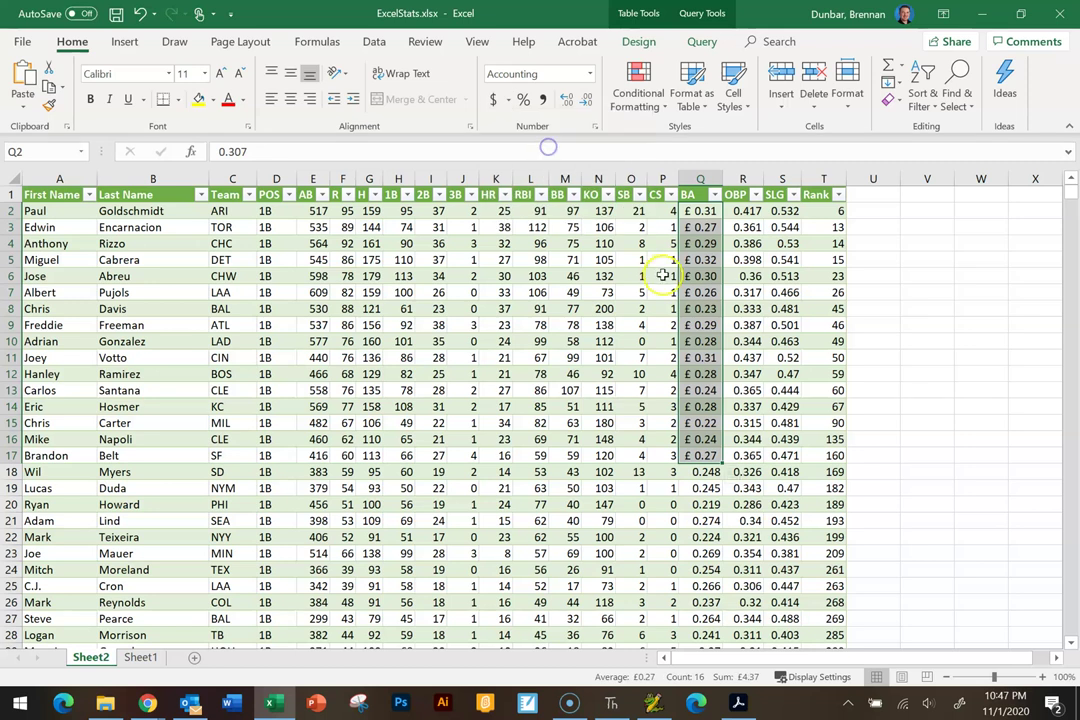
pyautogui.click(509, 101)
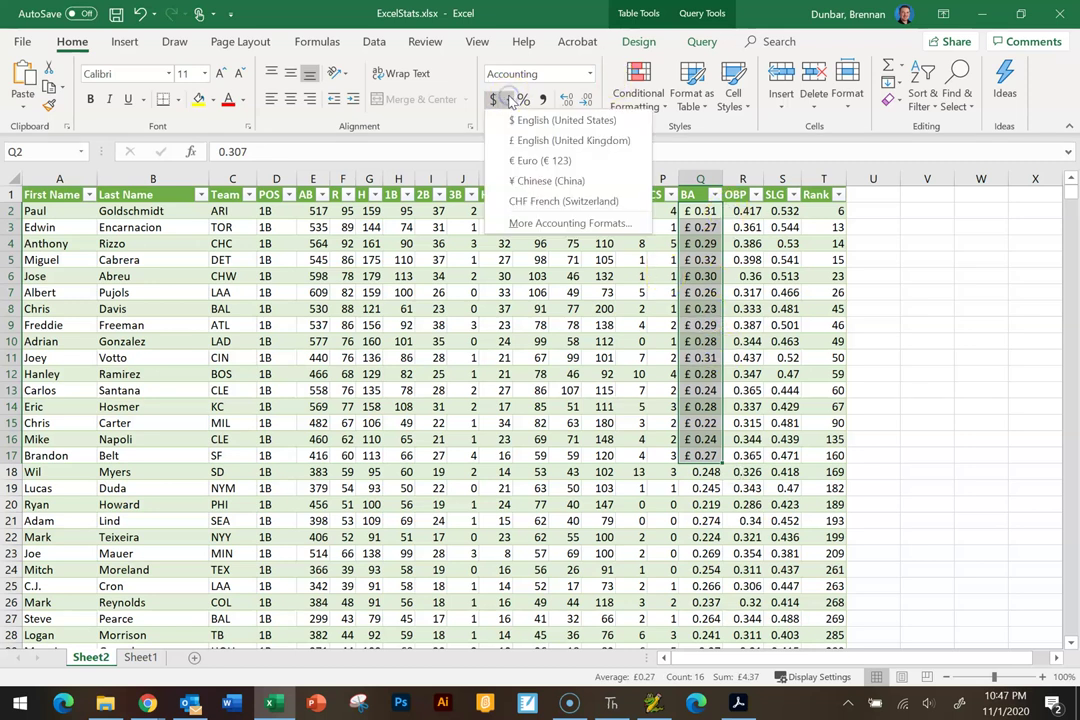
pyautogui.click(548, 180)
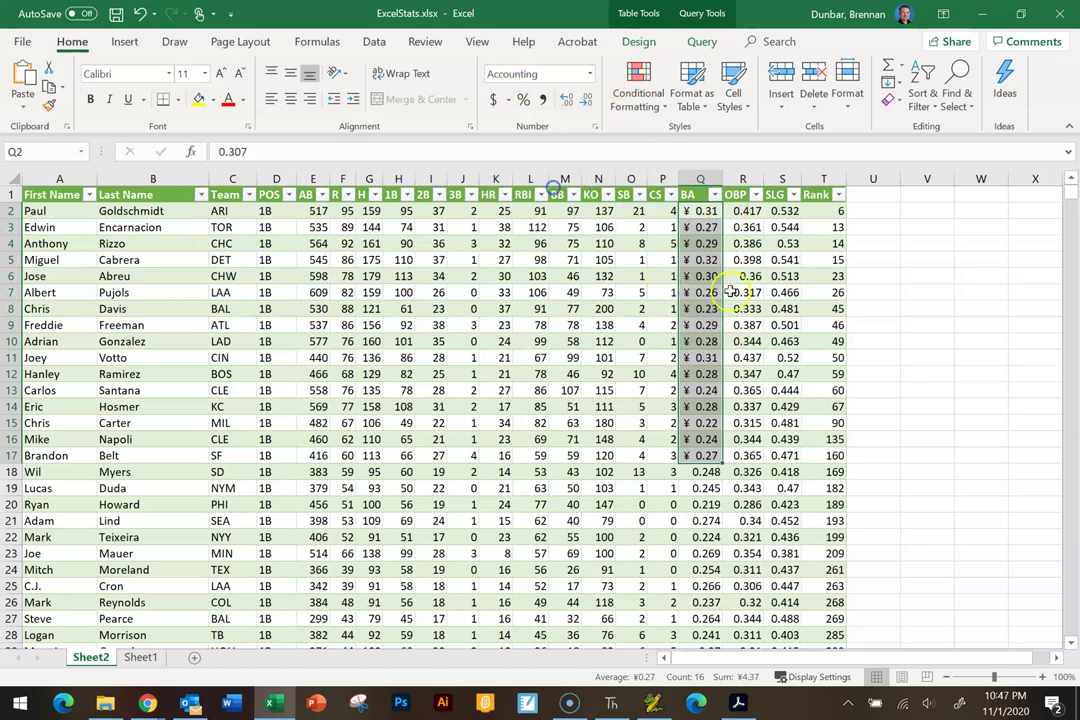
pyautogui.click(508, 101)
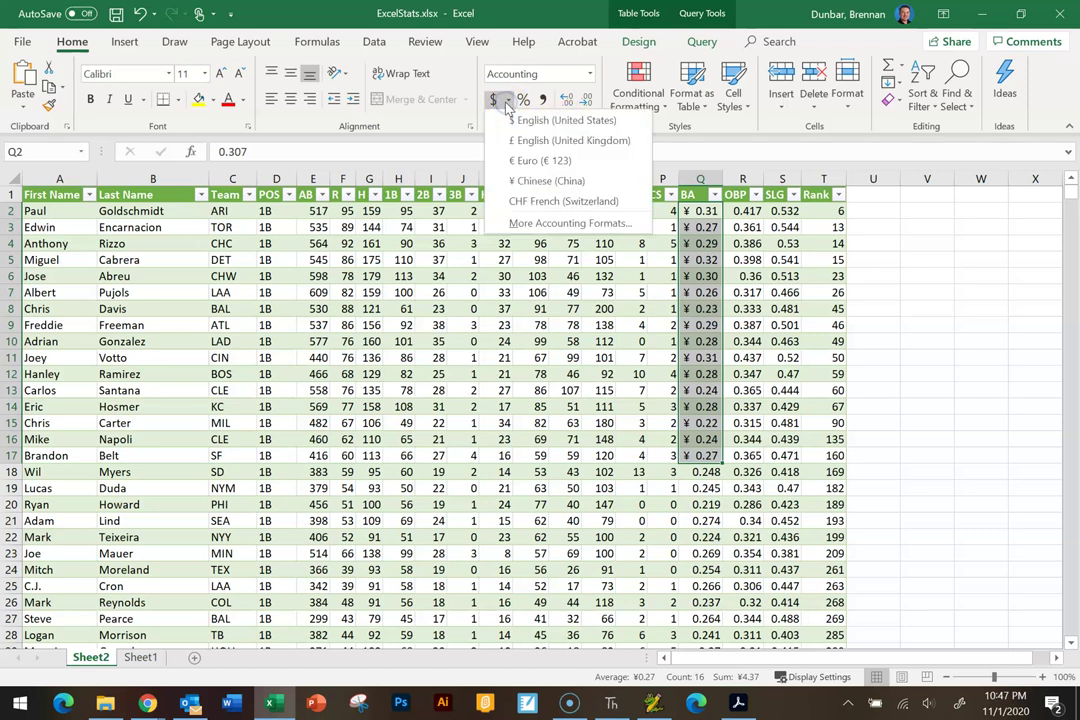
pyautogui.click(507, 101)
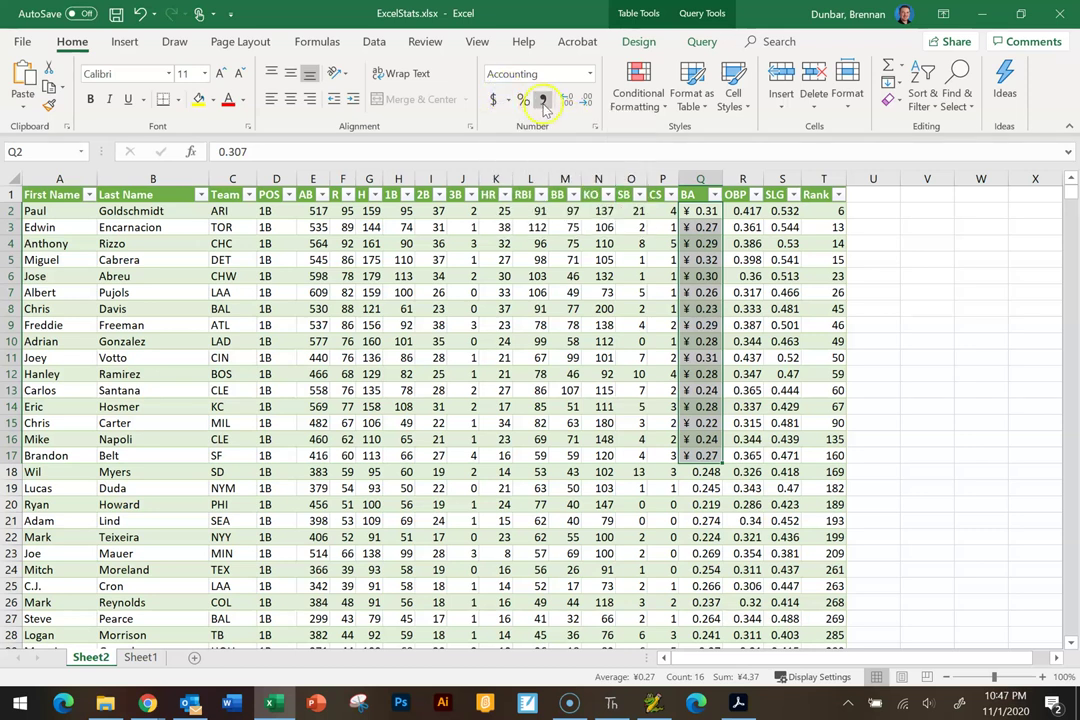
# Apply Comma Style to the BA values in rows 2 to 17, and enter 100000 in cell Q2.
pyautogui.click(543, 102)
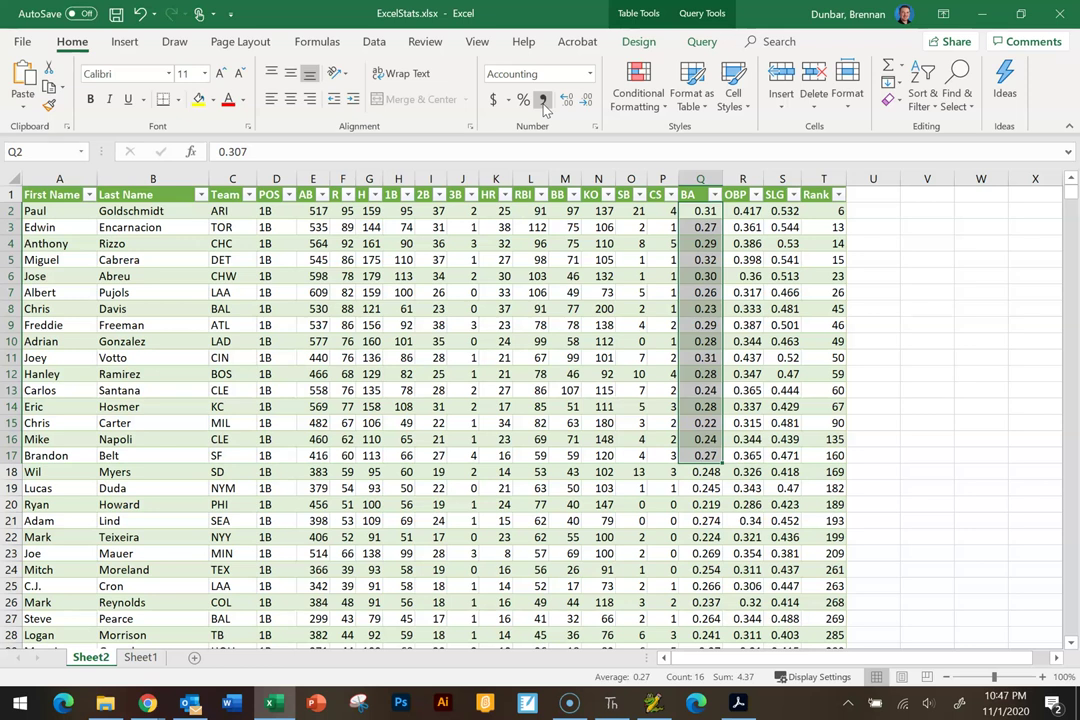
pyautogui.click(712, 211)
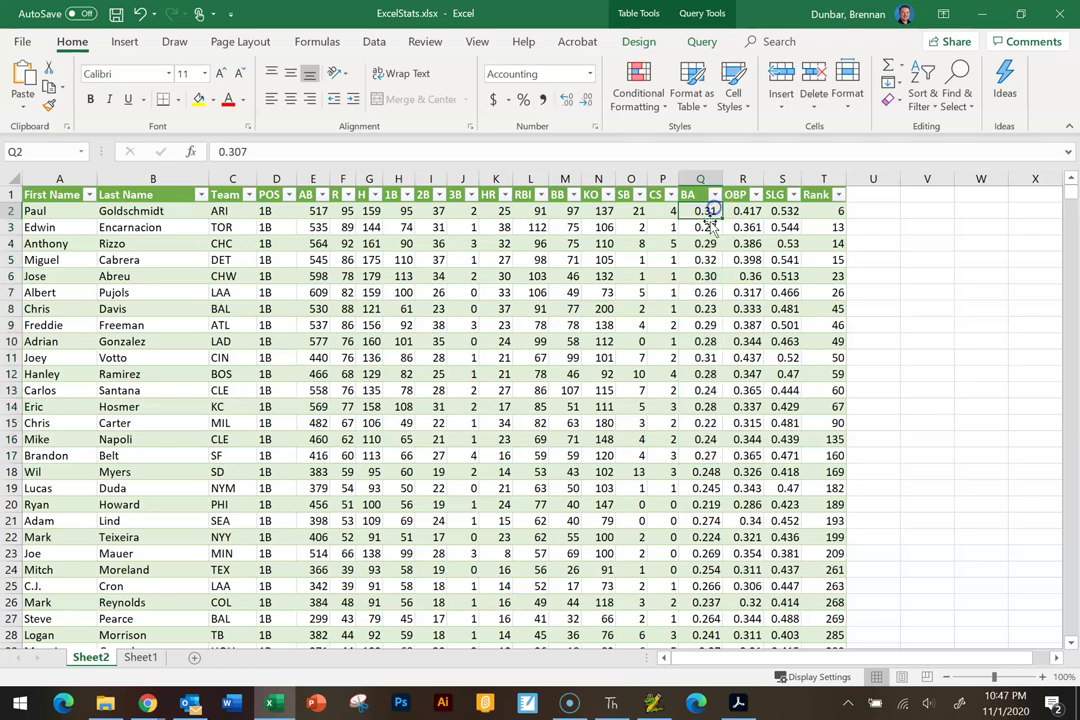
pyautogui.write('1')
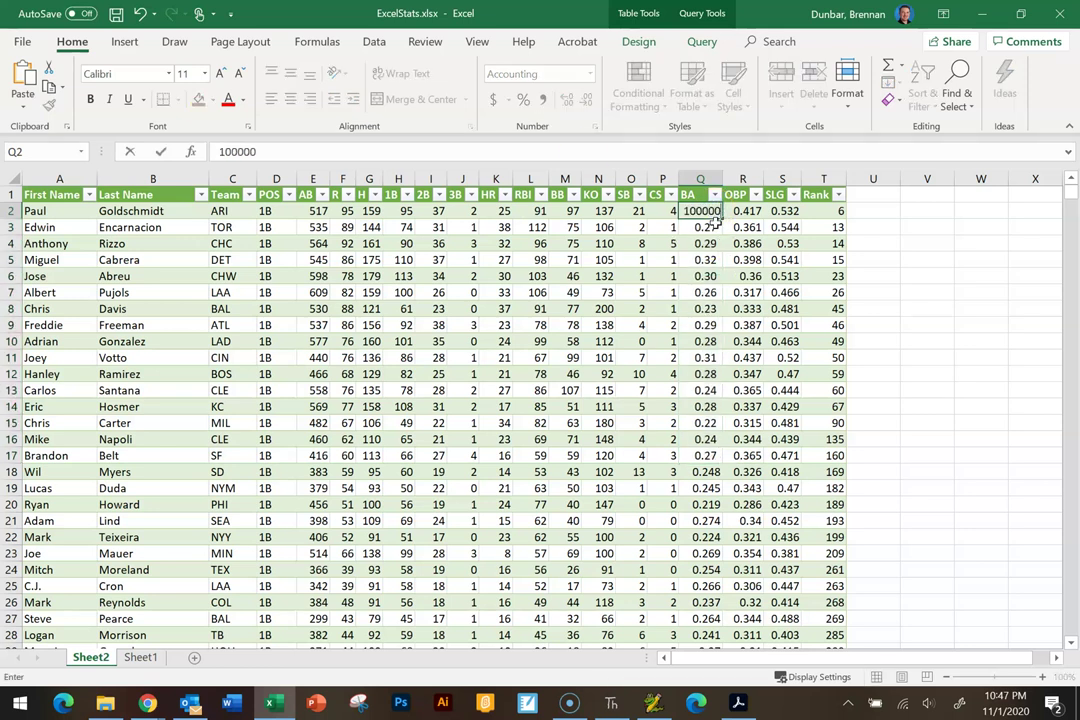
pyautogui.write('00000')
pyautogui.press('Return')
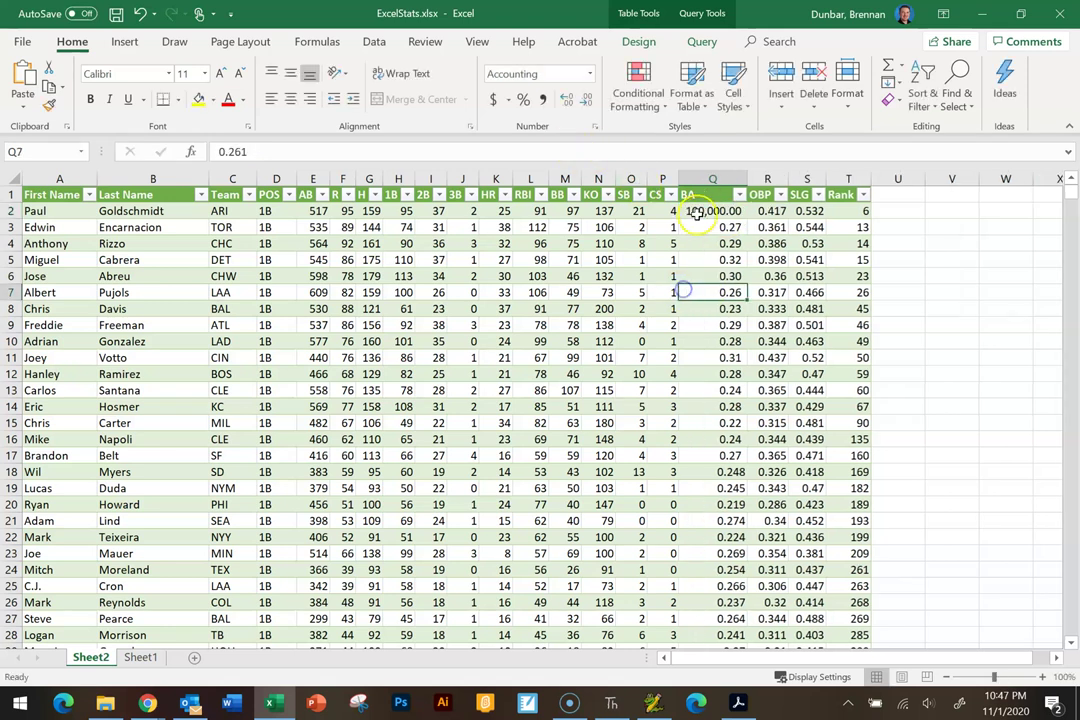
# Adjust the decimal places of cell Q2 down and up until it shows a whole number.
pyautogui.click(714, 209)
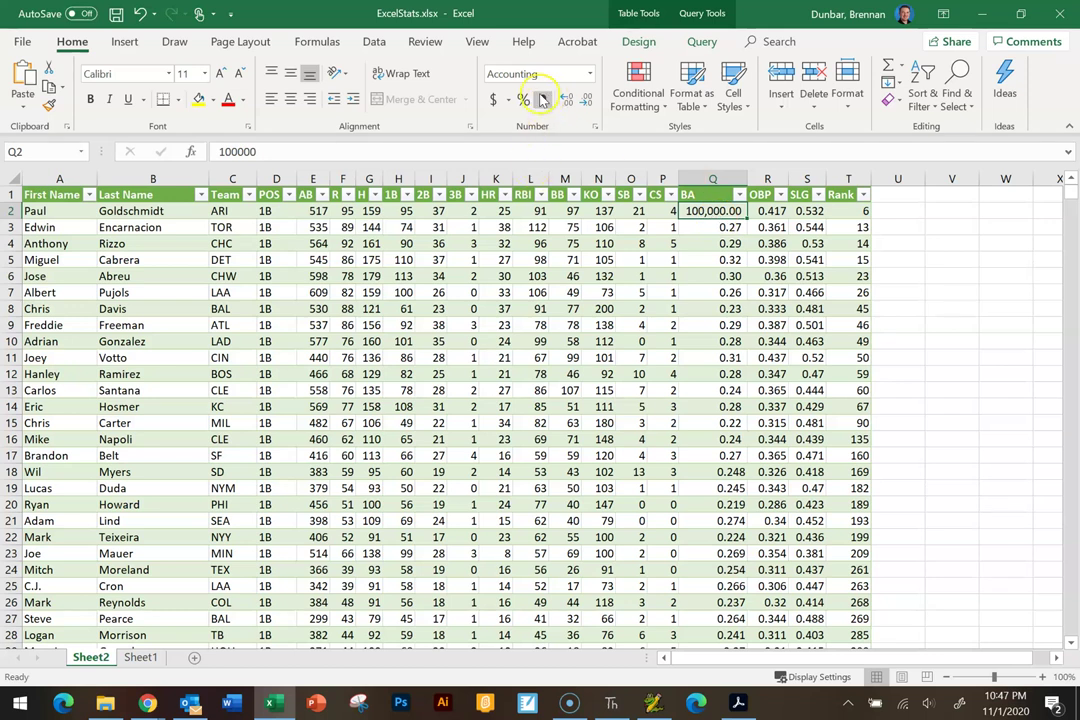
pyautogui.click(720, 260)
pyautogui.click(714, 211)
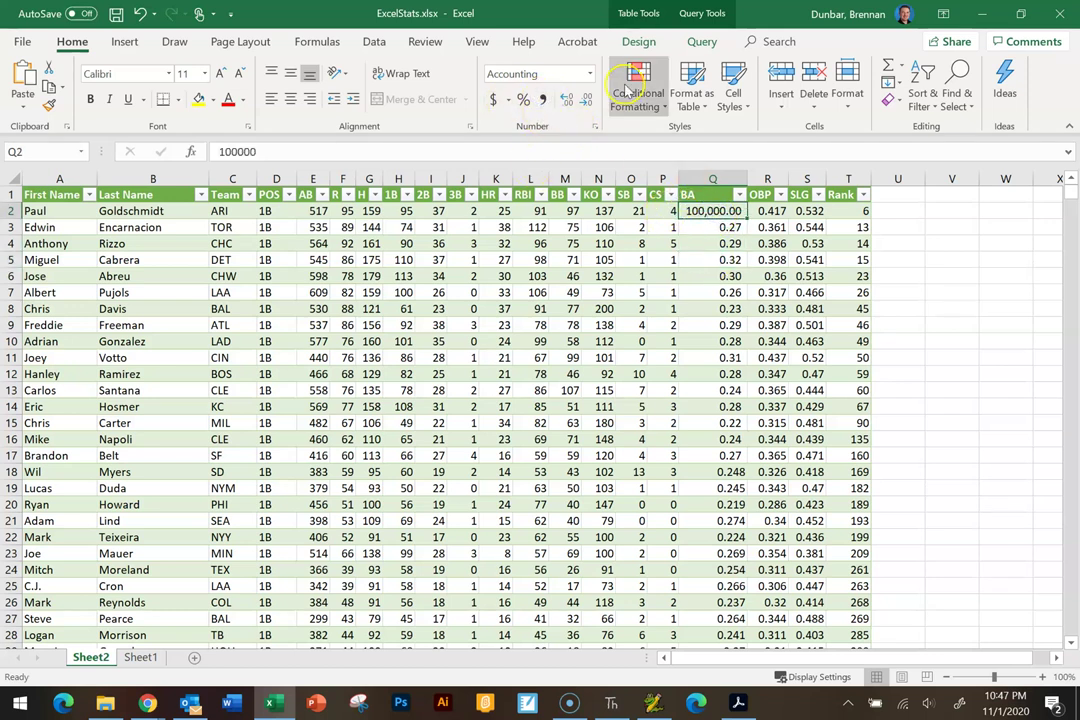
pyautogui.click(587, 102)
pyautogui.click(568, 102)
pyautogui.click(588, 102)
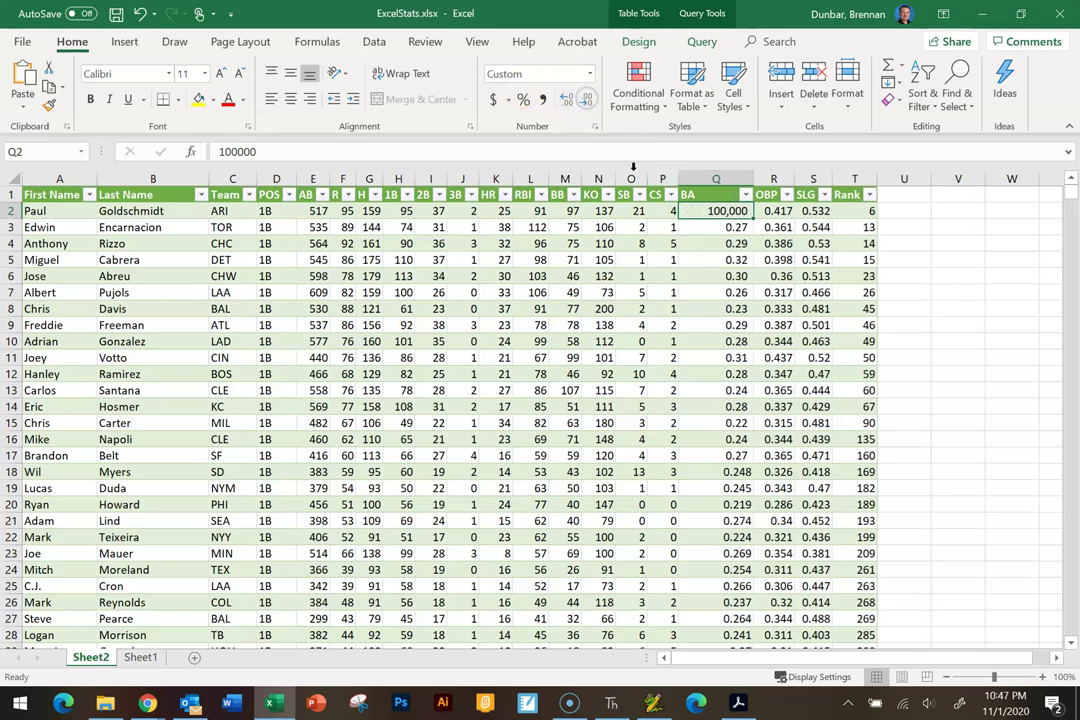
# Undo the changes to cell Q2, the Comma Style, and the yuan and pound formats of the BA values.
pyautogui.hotkey('ctrl', 'z')
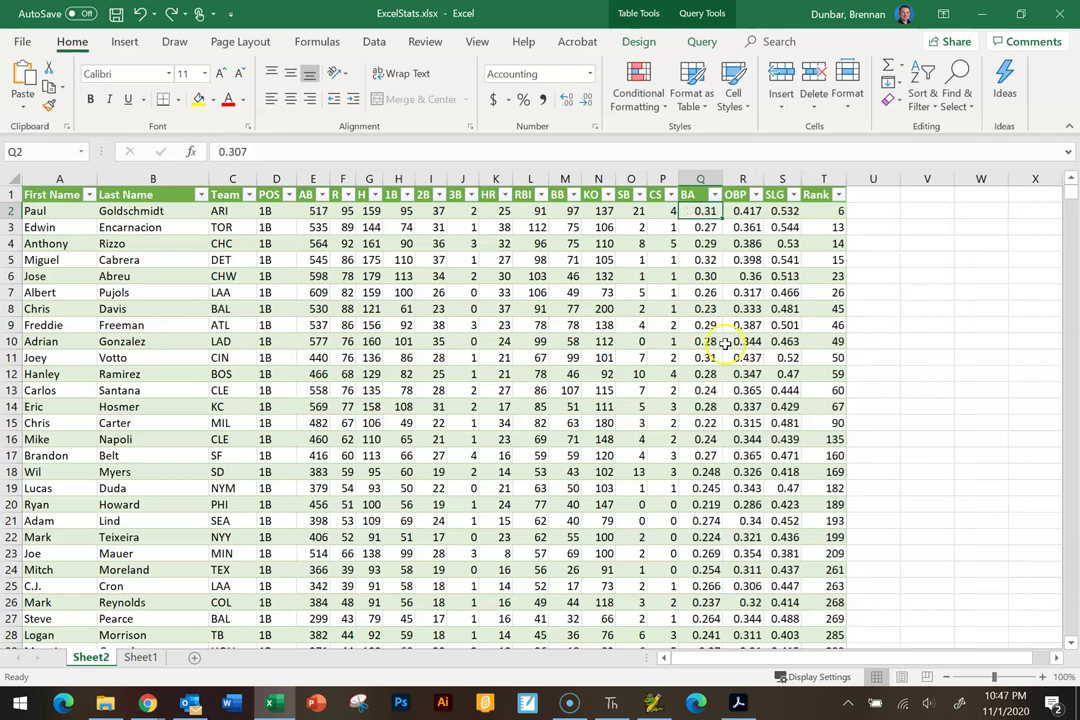
pyautogui.hotkey('ctrl', 'z')
pyautogui.hotkey('ctrl', 'z')
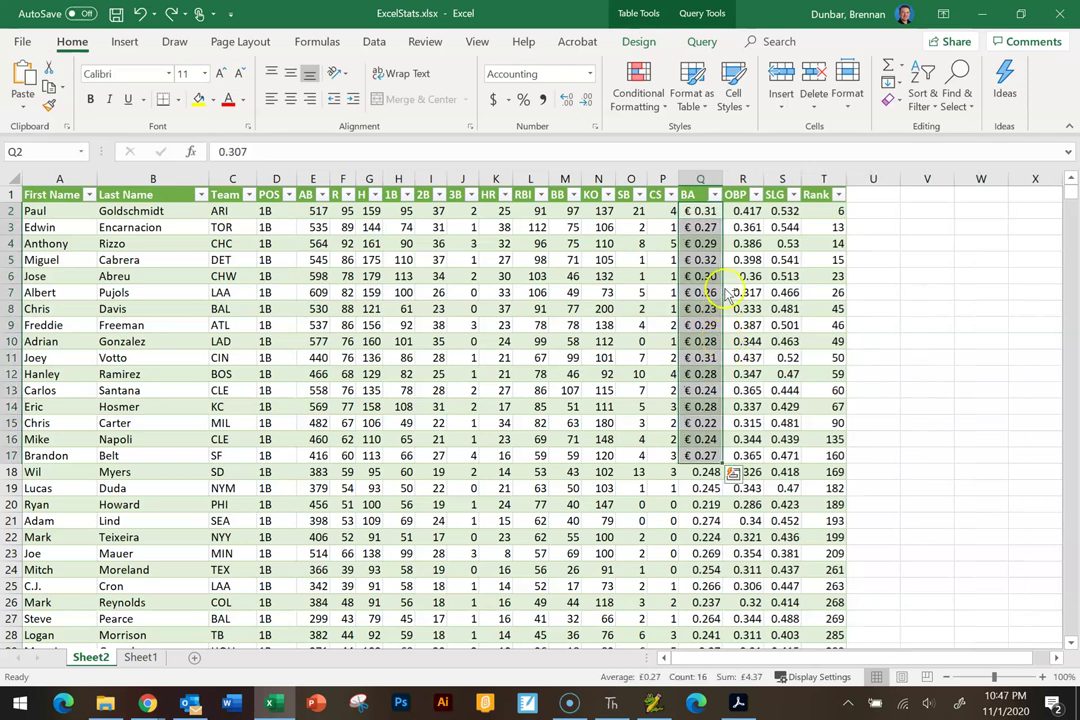
# Apply the Number format to the BA values in rows 2 to 17.
pyautogui.click(590, 75)
pyautogui.click(590, 72)
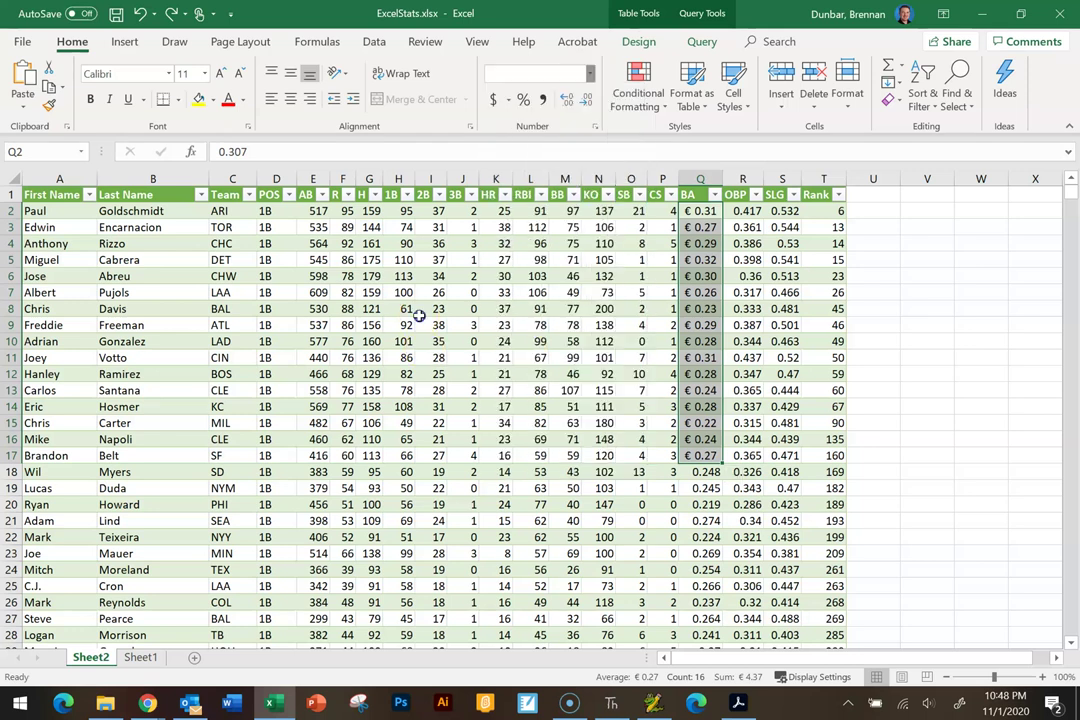
pyautogui.click(592, 75)
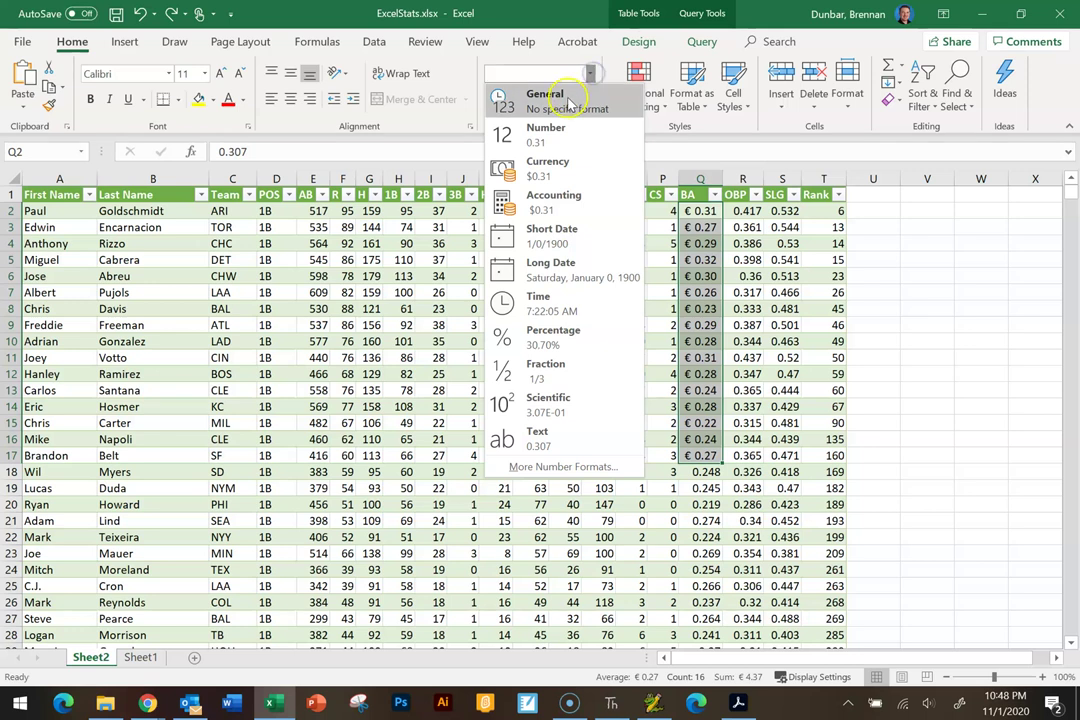
pyautogui.click(547, 131)
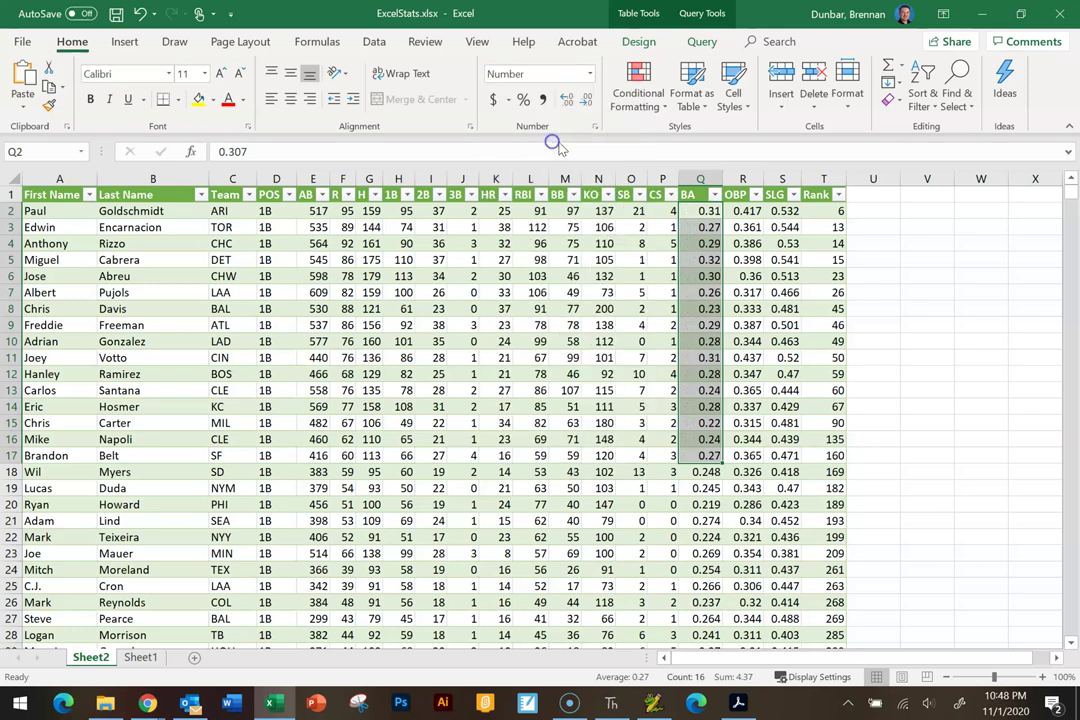
# Apply the General format to the BA values in rows 2 to 17, and deselect them.
pyautogui.click(595, 77)
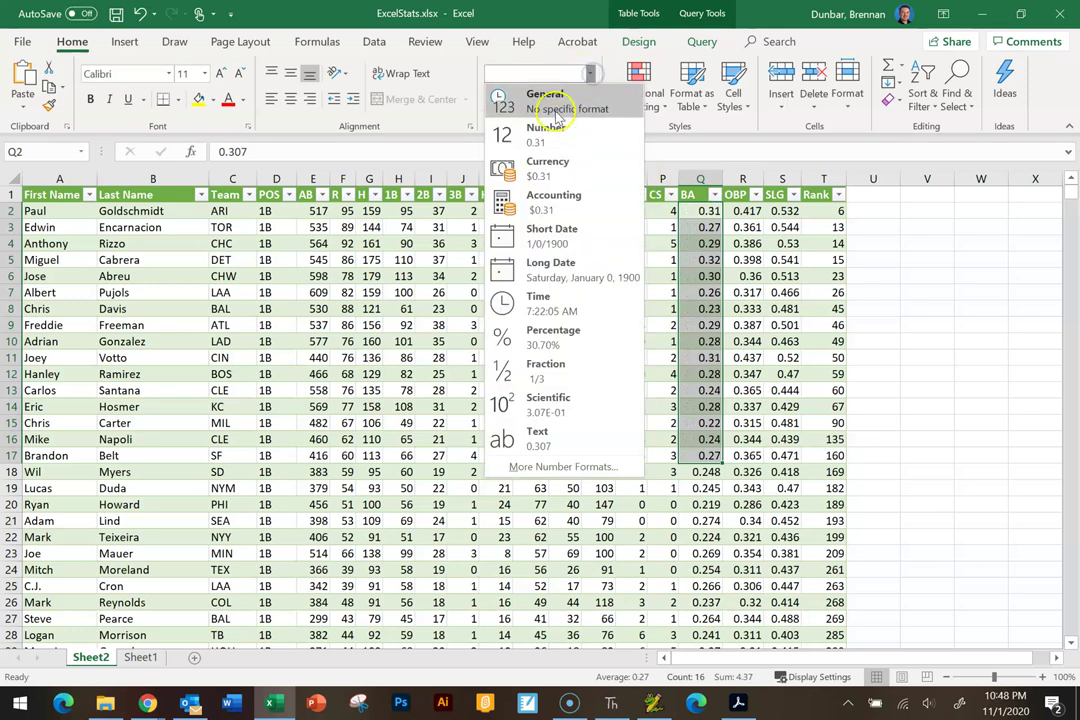
pyautogui.click(555, 100)
pyautogui.click(589, 76)
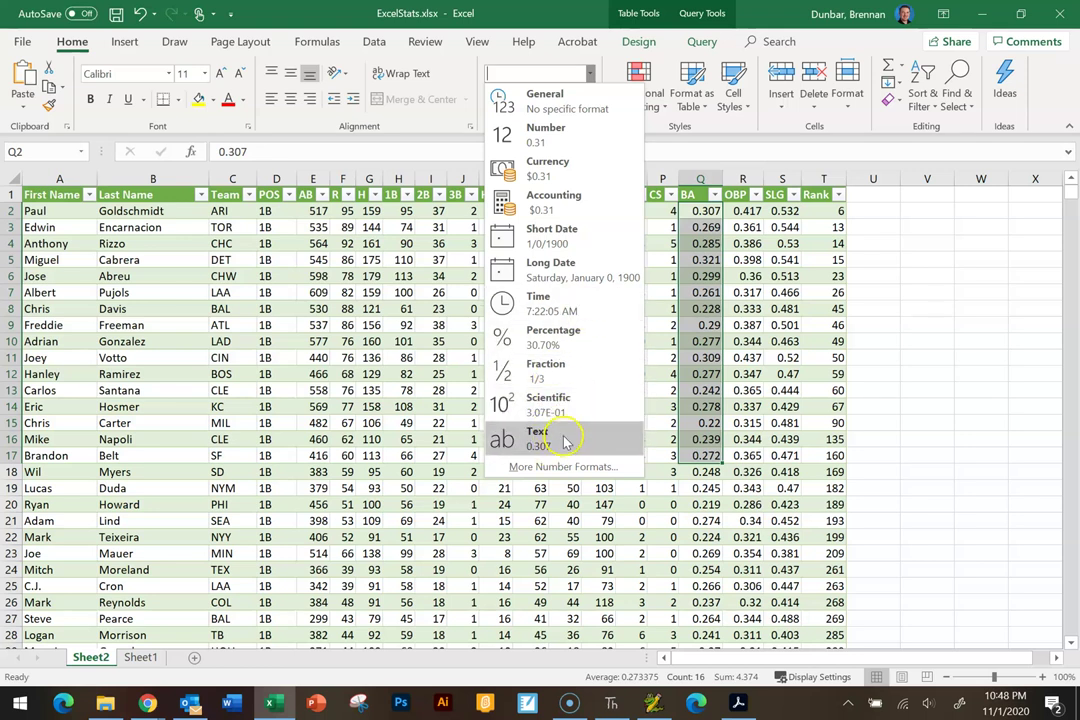
pyautogui.click(786, 312)
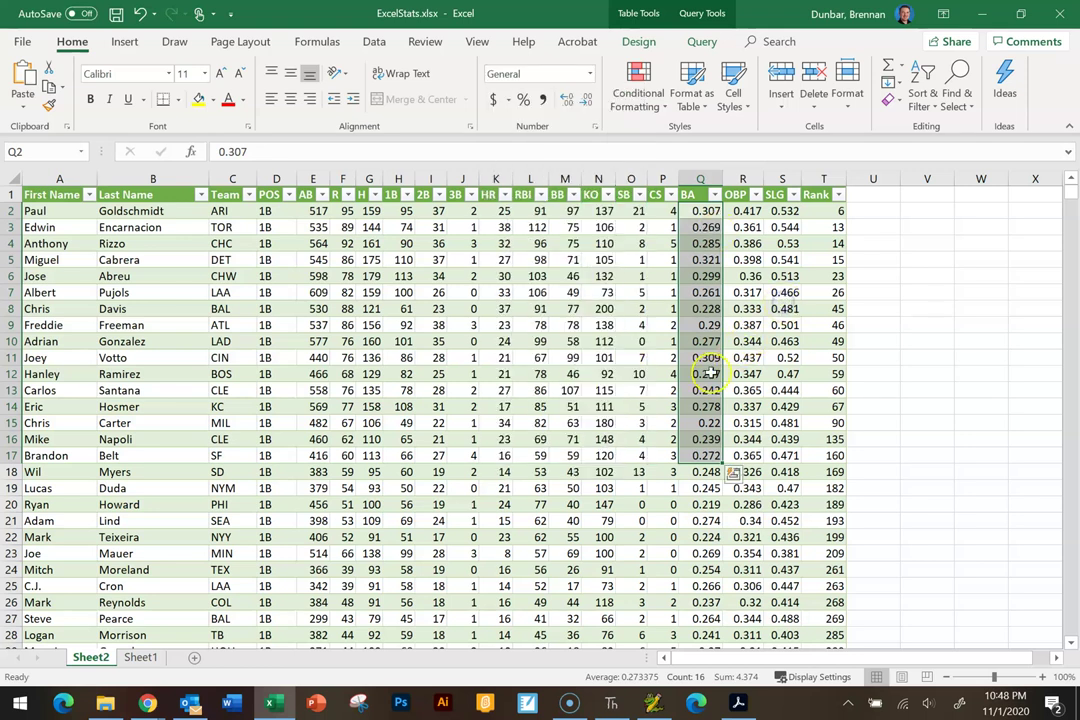
pyautogui.click(823, 357)
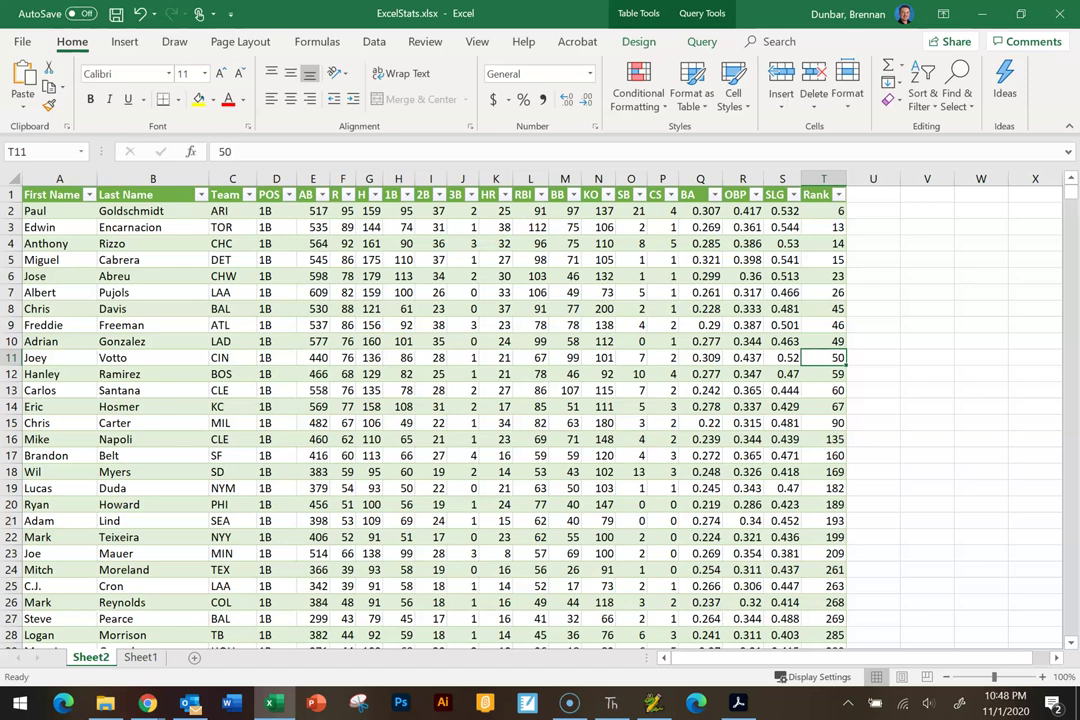
pyautogui.click(430, 375)
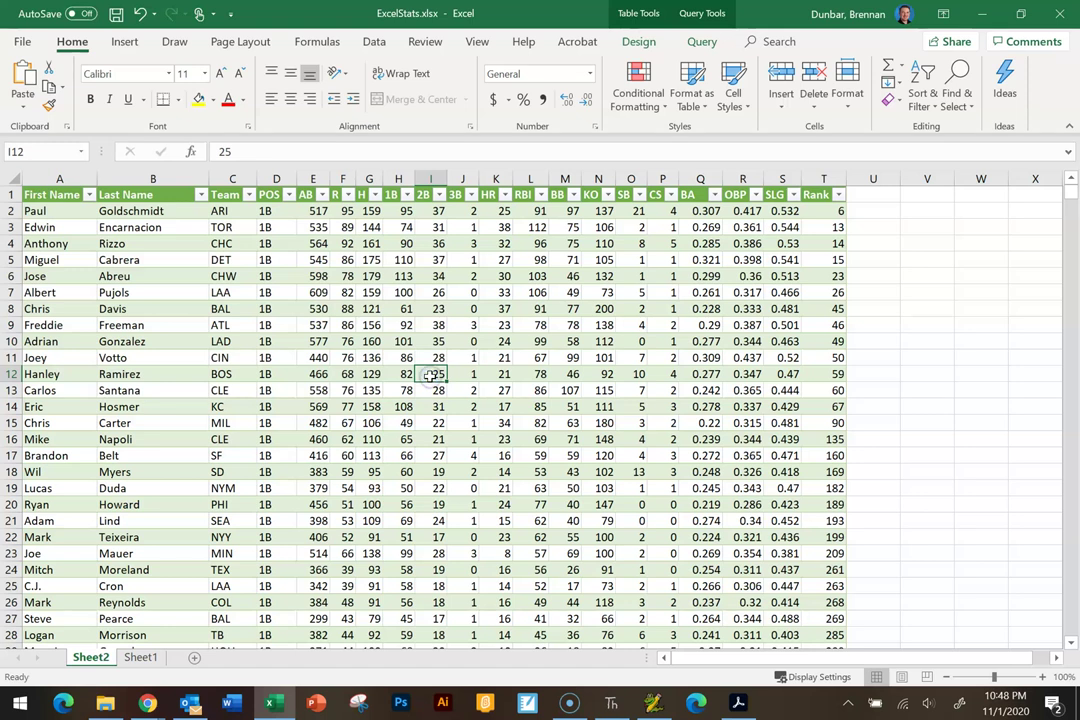